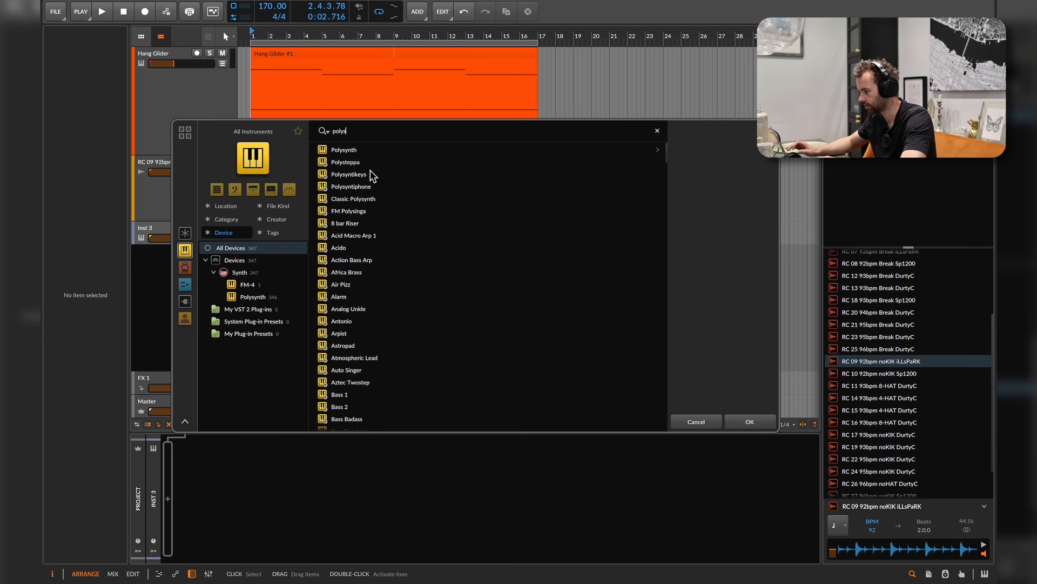
Load a Polysynth on the new instrument track, adjust its filter envelope decay and raise oscillator 1's unison to 6 voices
double_click(355, 152)
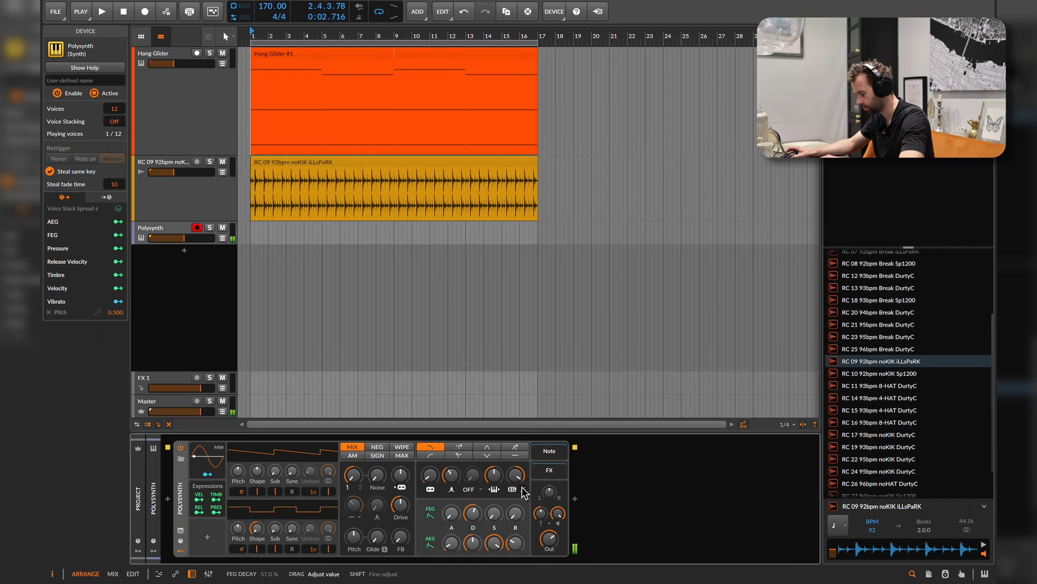
drag(473, 514, 472, 520)
click(310, 471)
click(310, 472)
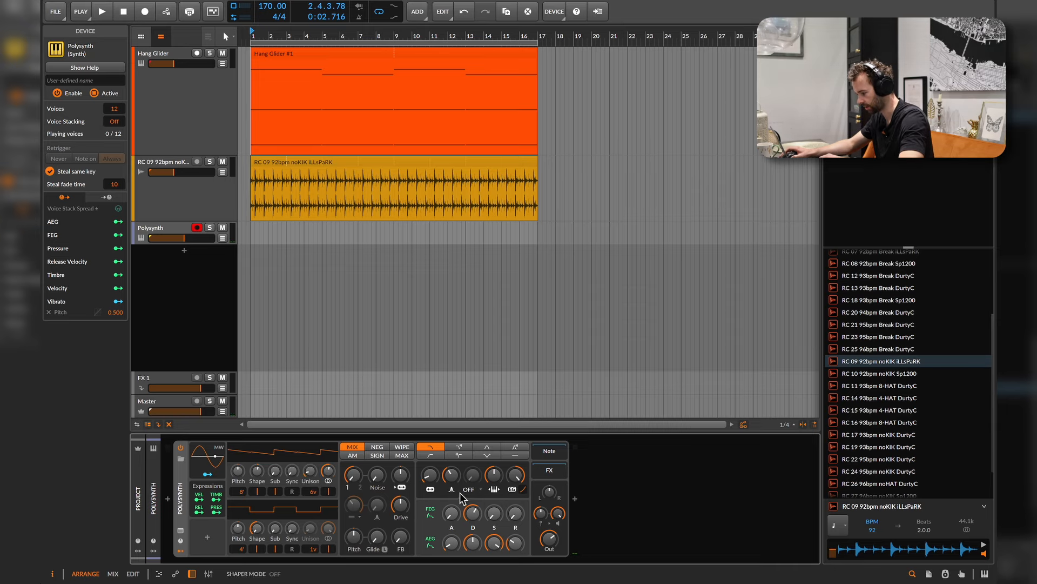
Add an ADSR modulator to the Polysynth and open its envelope controls
click(207, 536)
text(adsr)
key(Return)
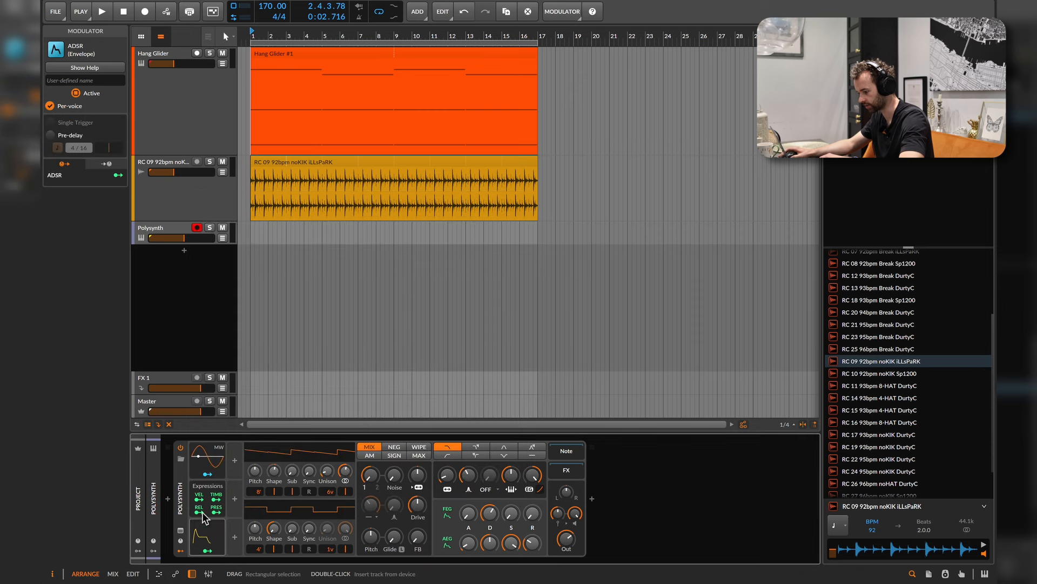
click(222, 537)
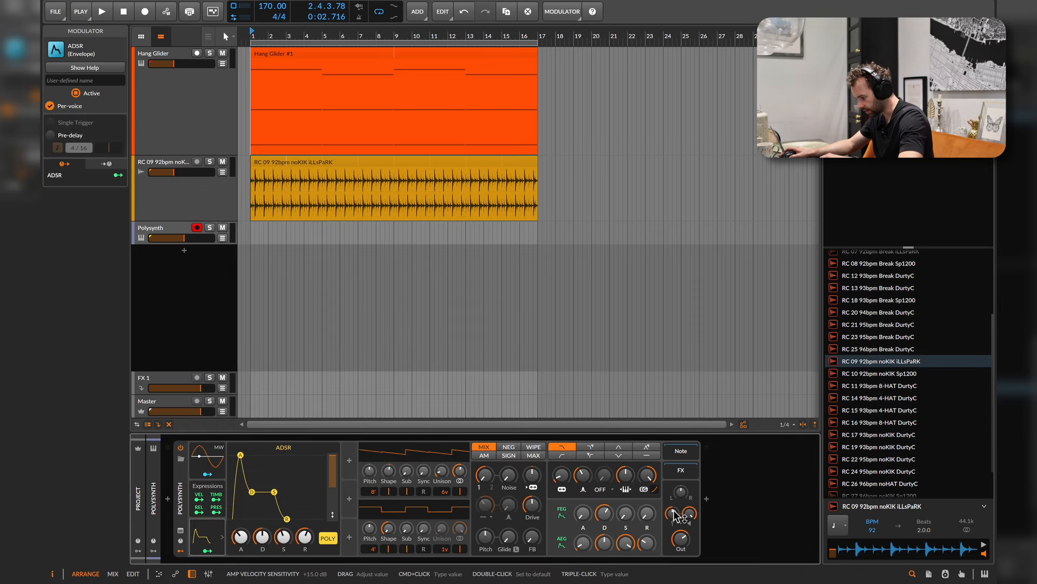
Insert a Distortion device after the Polysynth, adjust its wet mix and play the arrangement to audition it
click(706, 498)
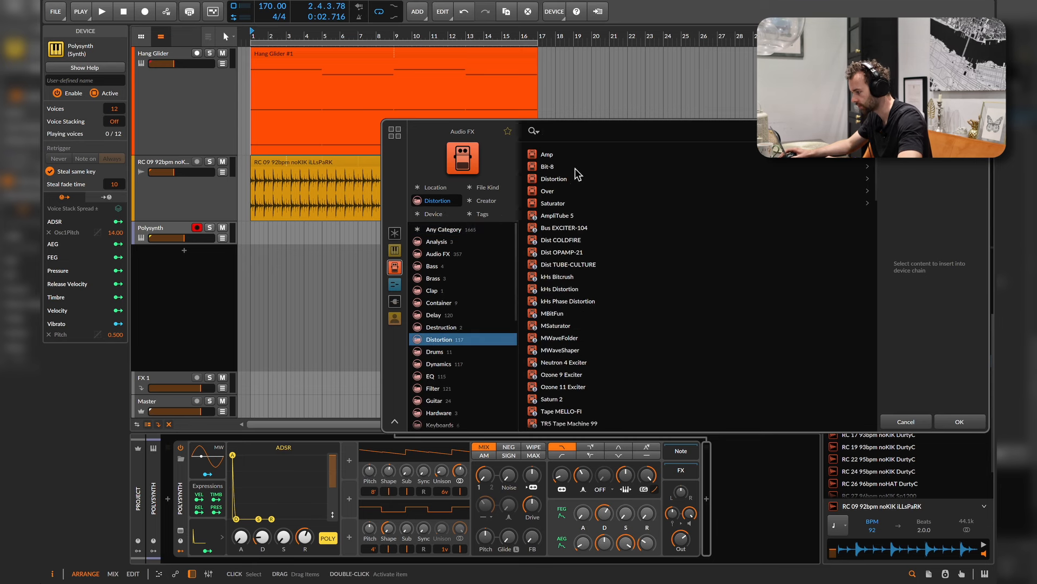
double_click(573, 178)
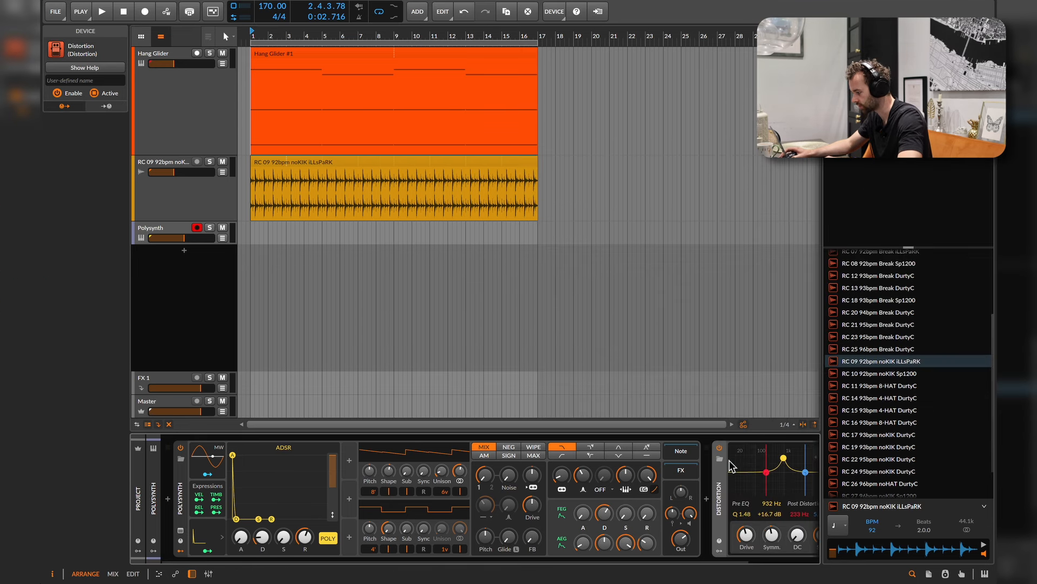
scroll(714, 459, right, 3)
drag(777, 537, 777, 561)
key(space)
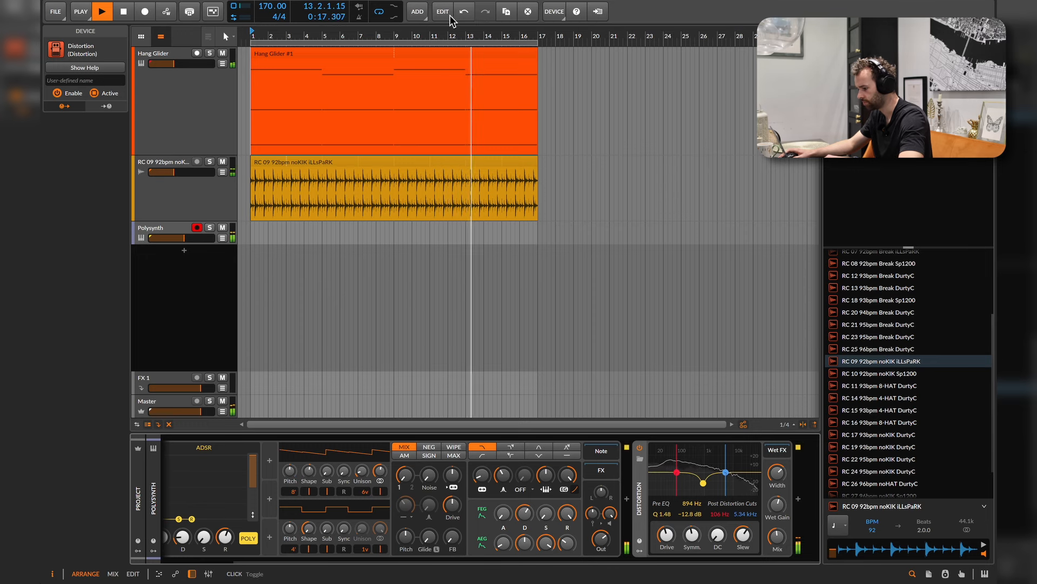
key(space)
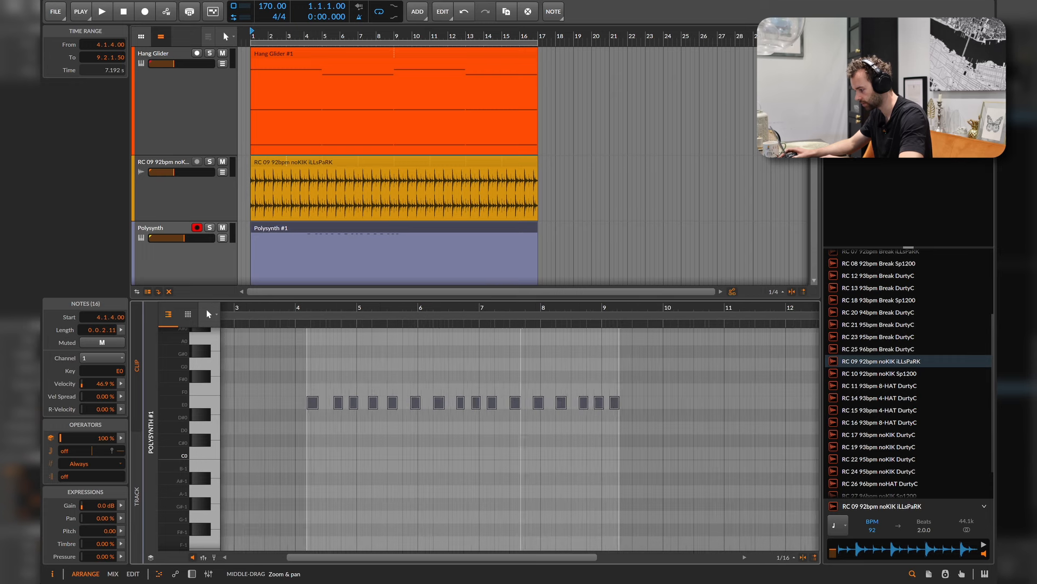
Loop bars 7 to 9 of the recorded E0 note pattern throughout the Polysynth clip
scroll(484, 427, left, 4)
scroll(484, 426, right, 2)
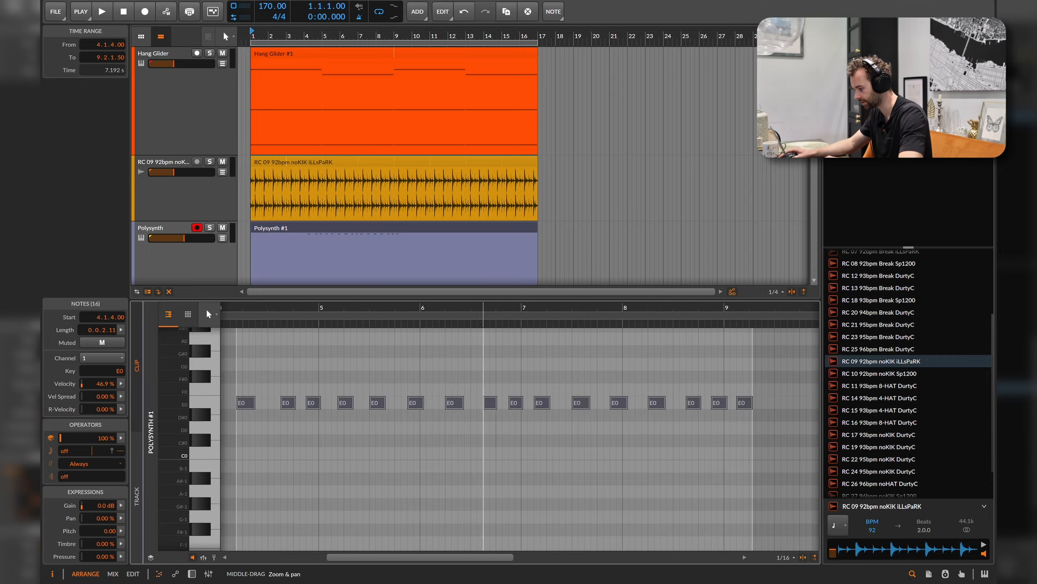
scroll(484, 427, down, 1)
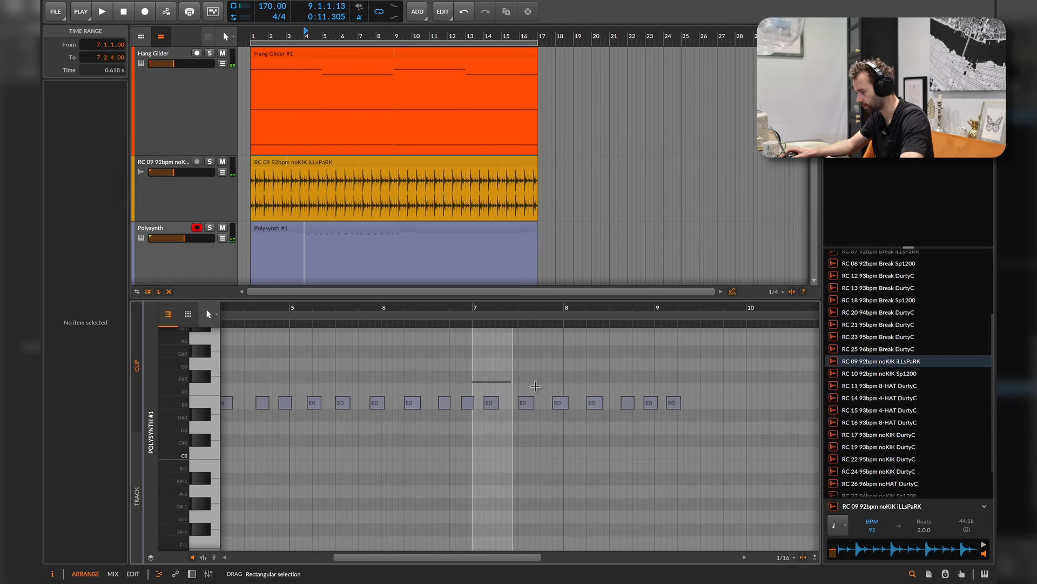
drag(508, 390, 651, 394)
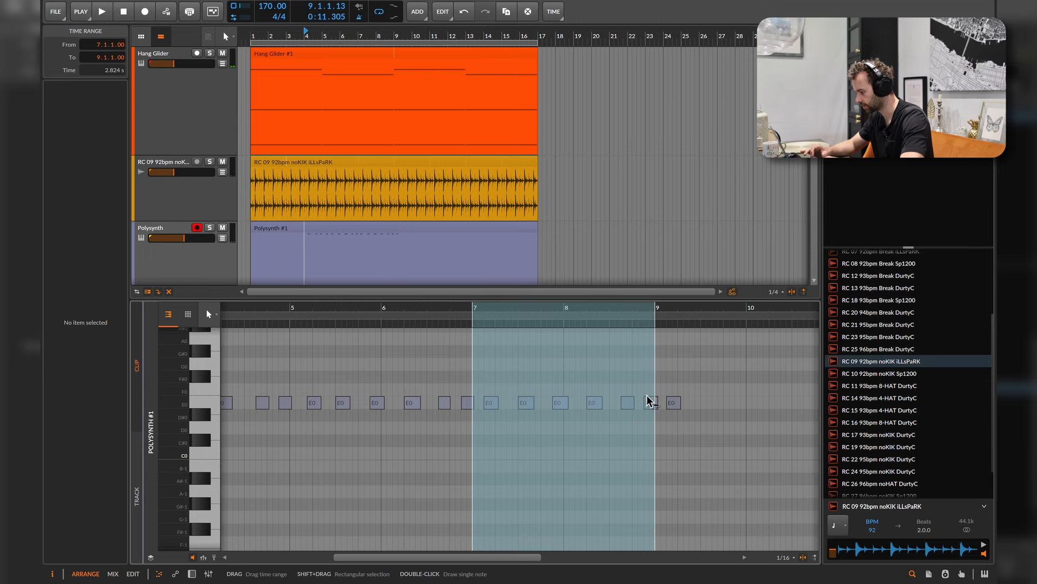
click(459, 237)
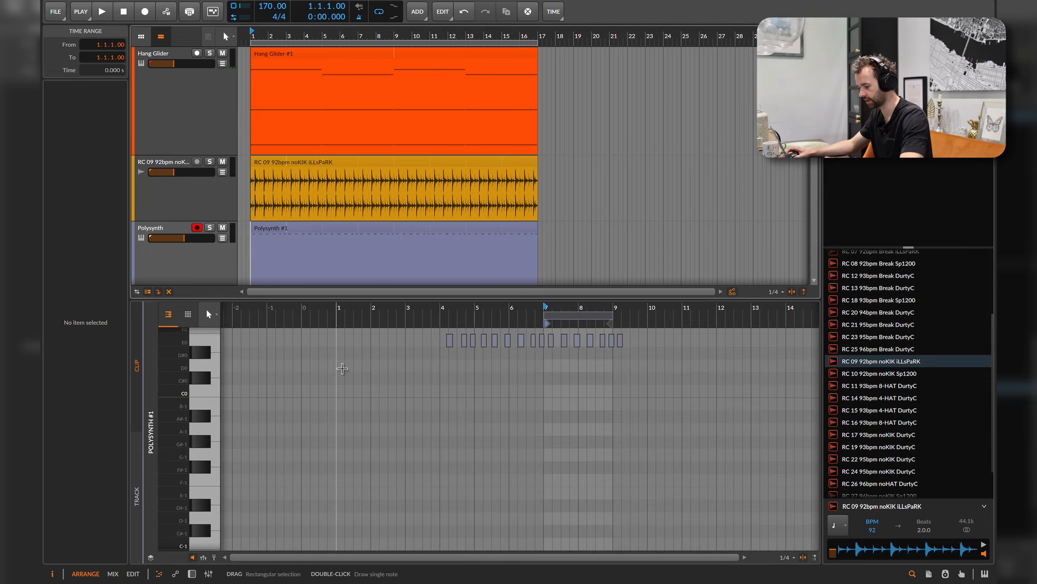
key(d)
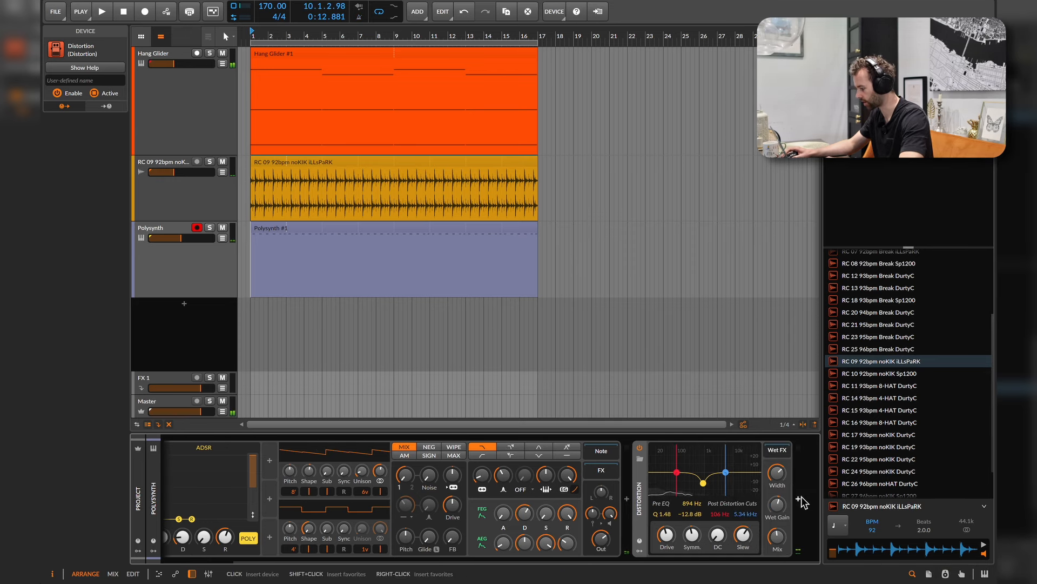
click(799, 499)
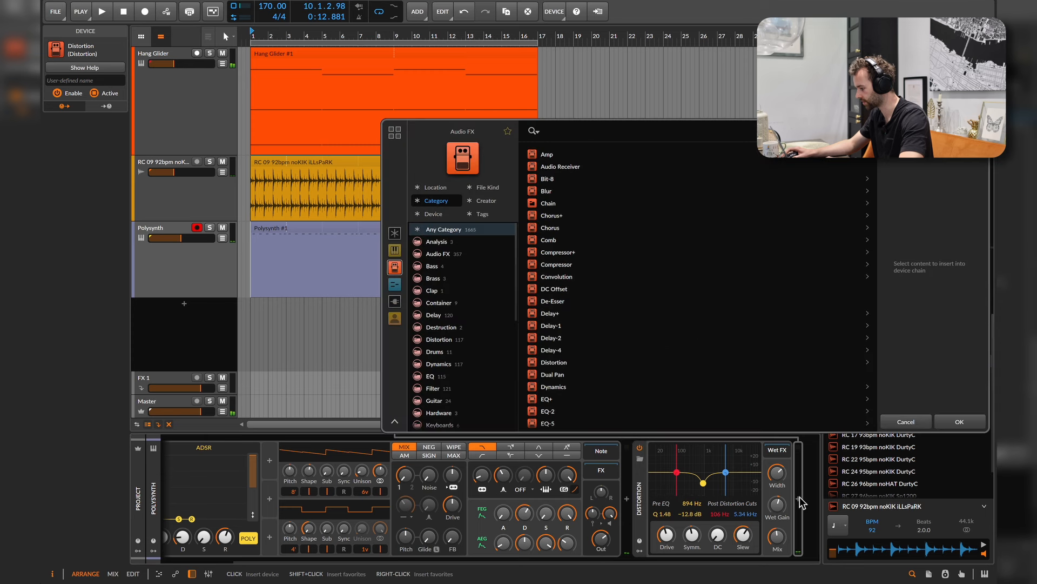
double_click(563, 253)
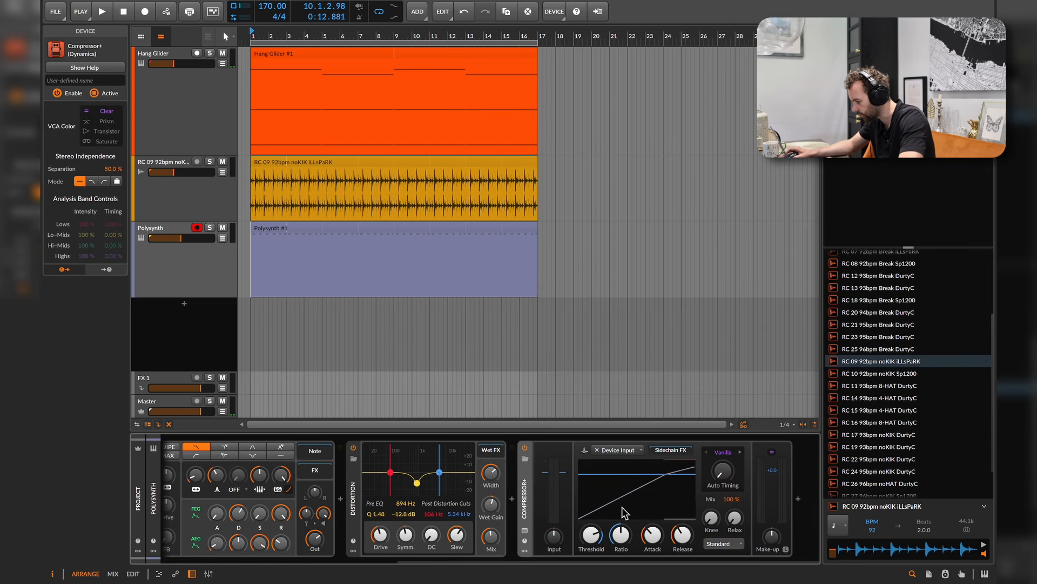
key(space)
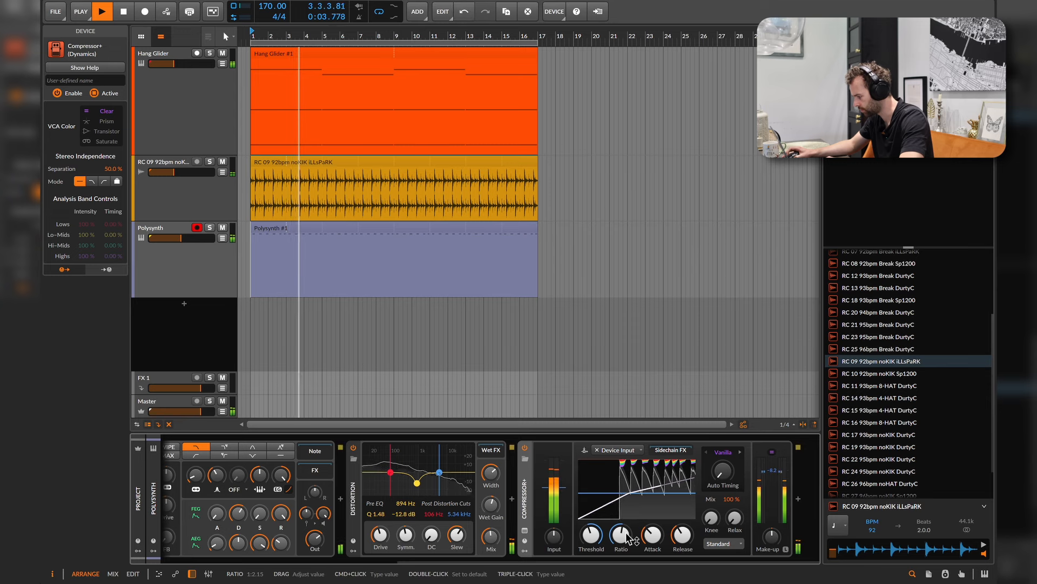
key(space)
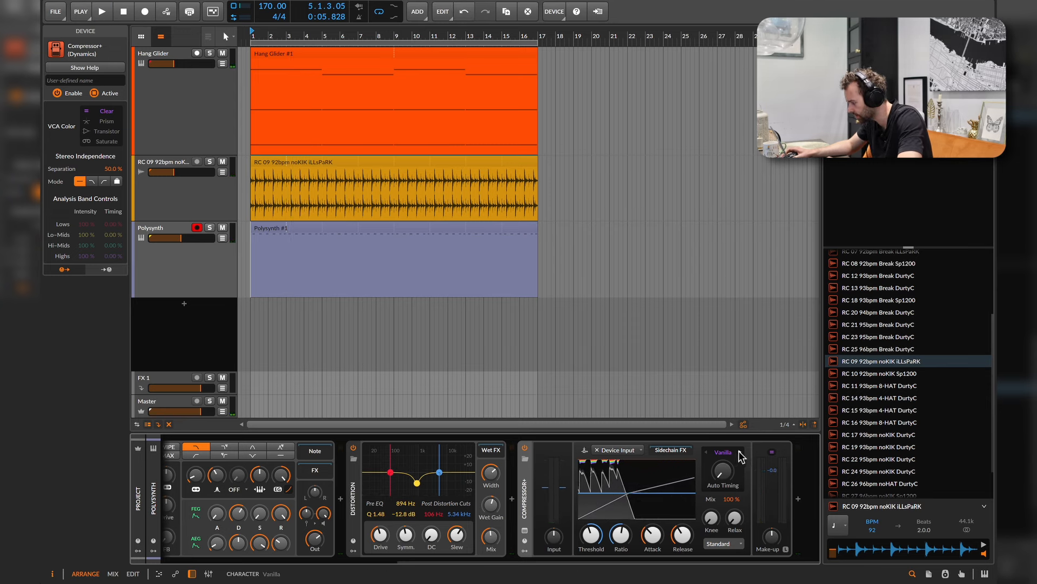
click(740, 452)
key(space)
right_click(620, 471)
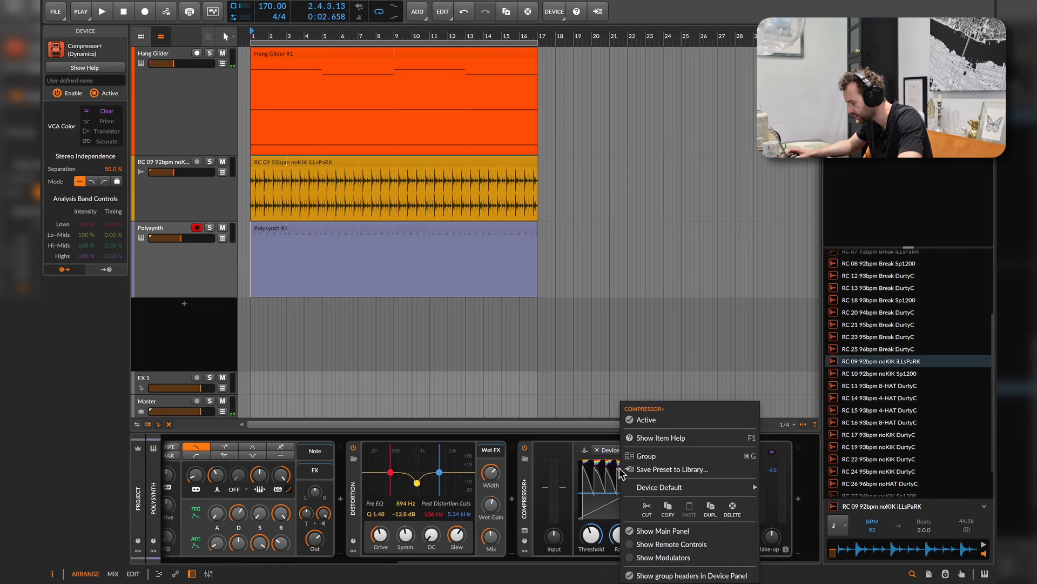
key(Escape)
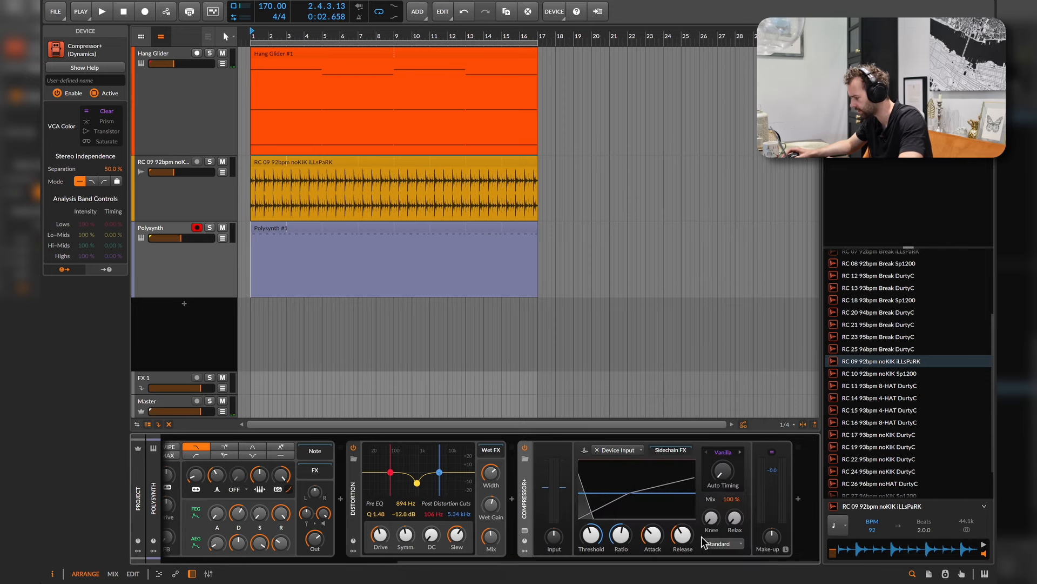
click(525, 530)
click(525, 530)
key(space)
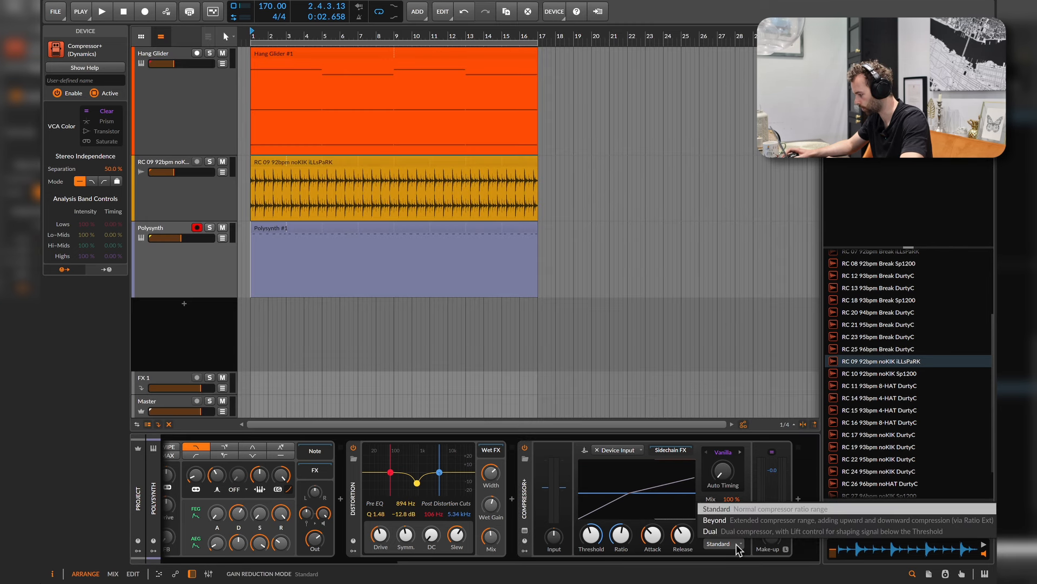
Insert a Saturator after the Compressor+ on the Polysynth track
click(798, 498)
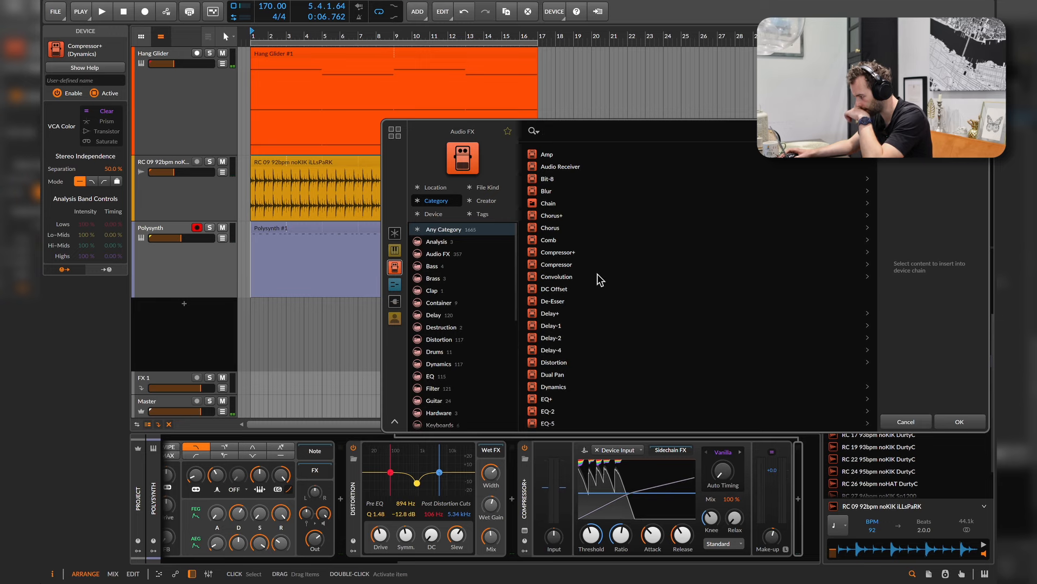
scroll(598, 273, down, 5)
scroll(588, 351, down, 2)
scroll(585, 352, down, 2)
scroll(584, 352, down, 2)
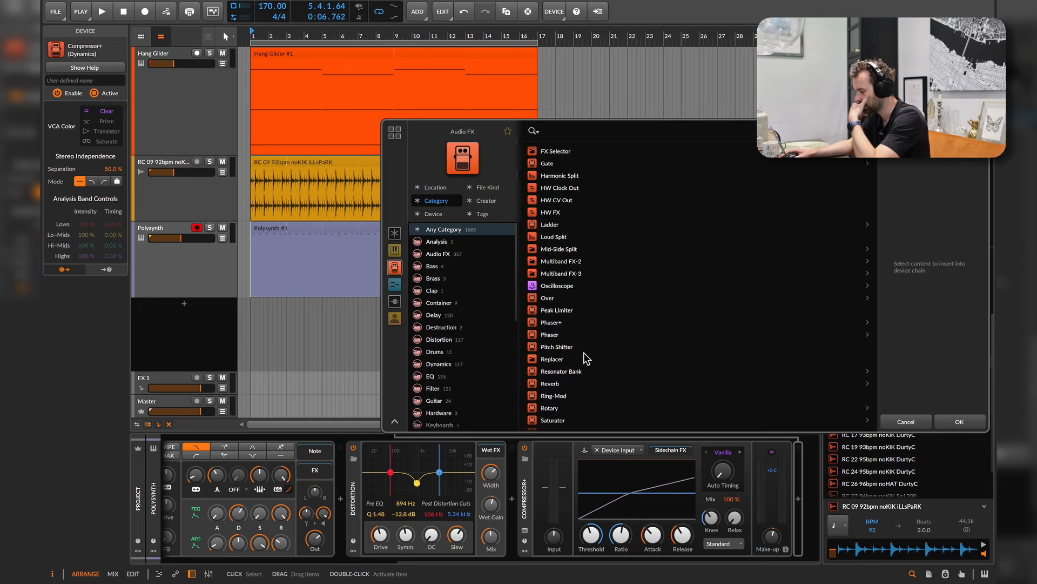
double_click(563, 403)
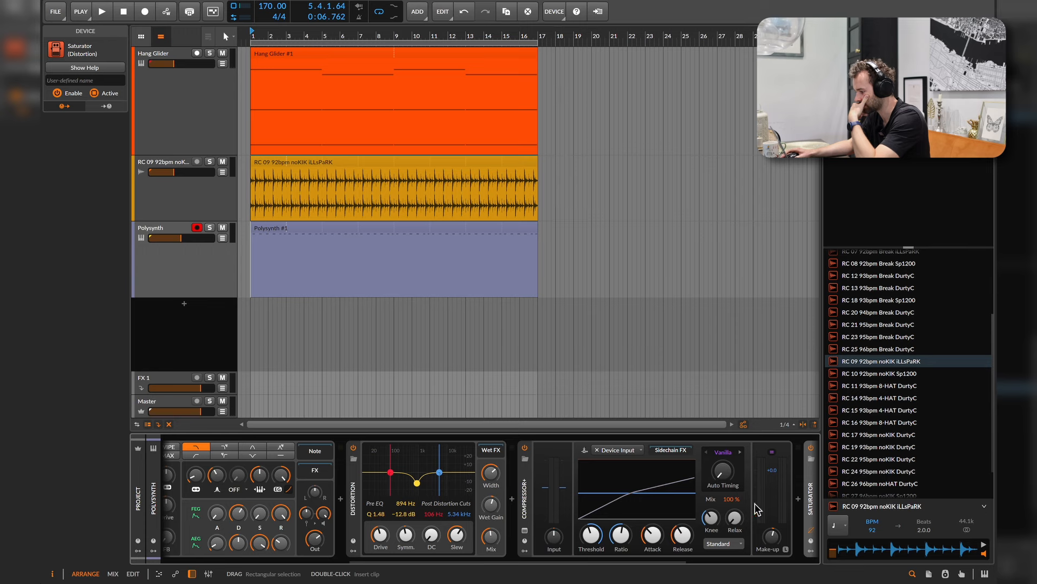
Adjust the Saturator's drive and reshape its transfer curve while auditioning the arrangement
key(space)
drag(581, 511, 581, 532)
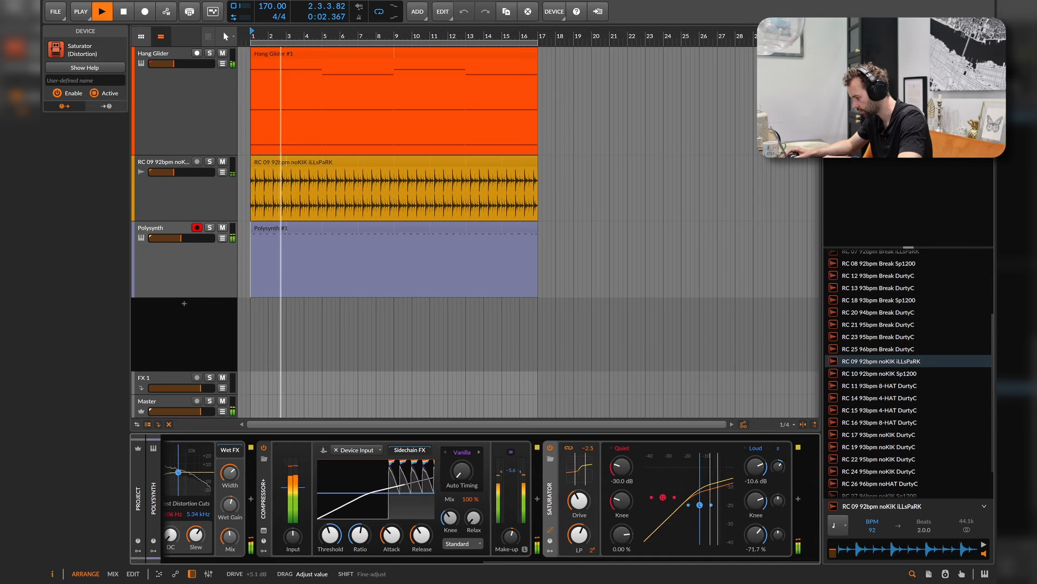
key(space)
drag(666, 513, 695, 508)
key(space)
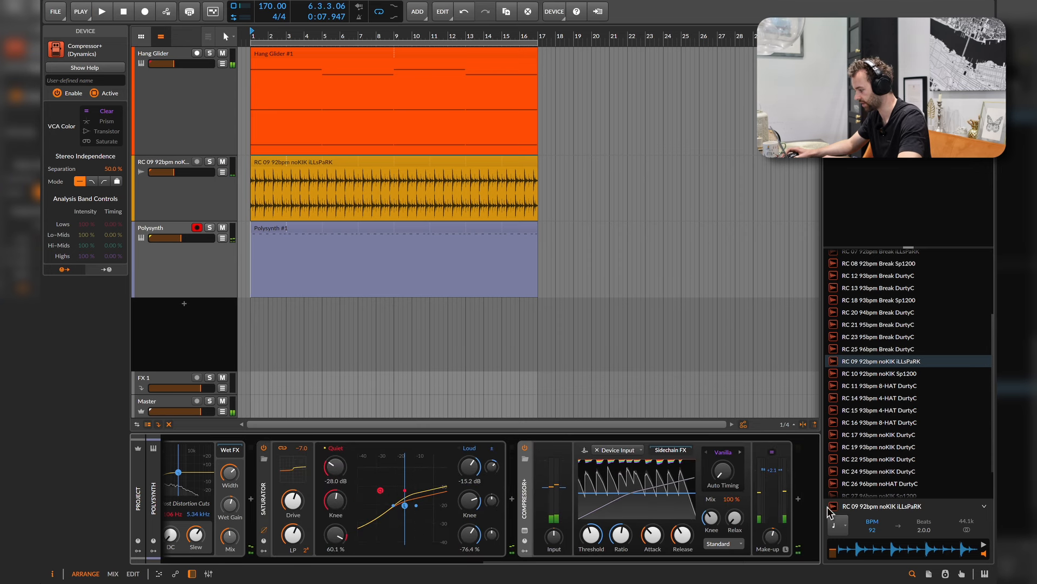
Insert an EQ-5 after the Compressor+, cut about 7.2 dB at 638 Hz and boost about 3.6 dB at 2.94 kHz
click(799, 499)
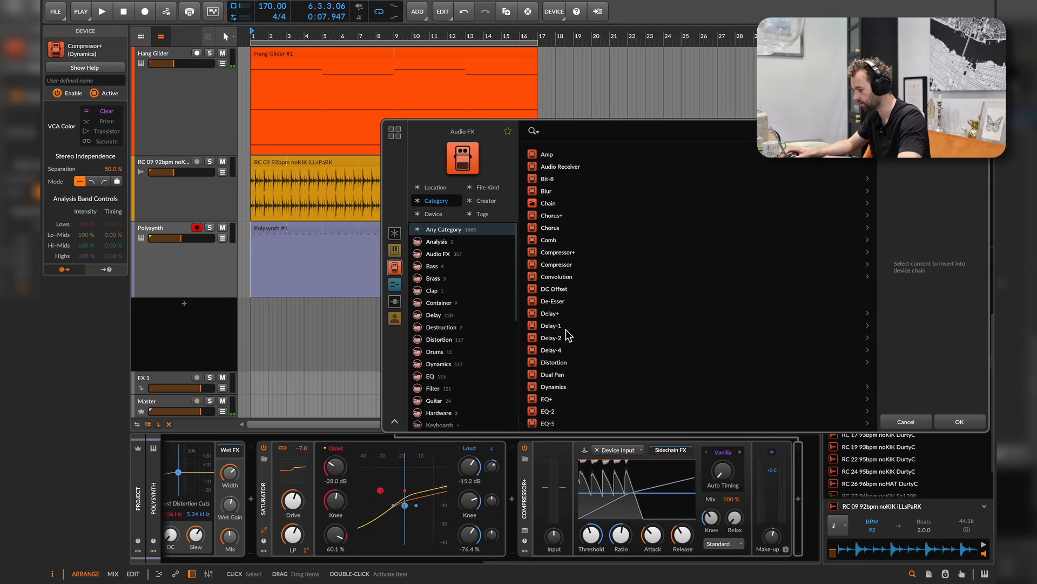
text(eq)
double_click(551, 181)
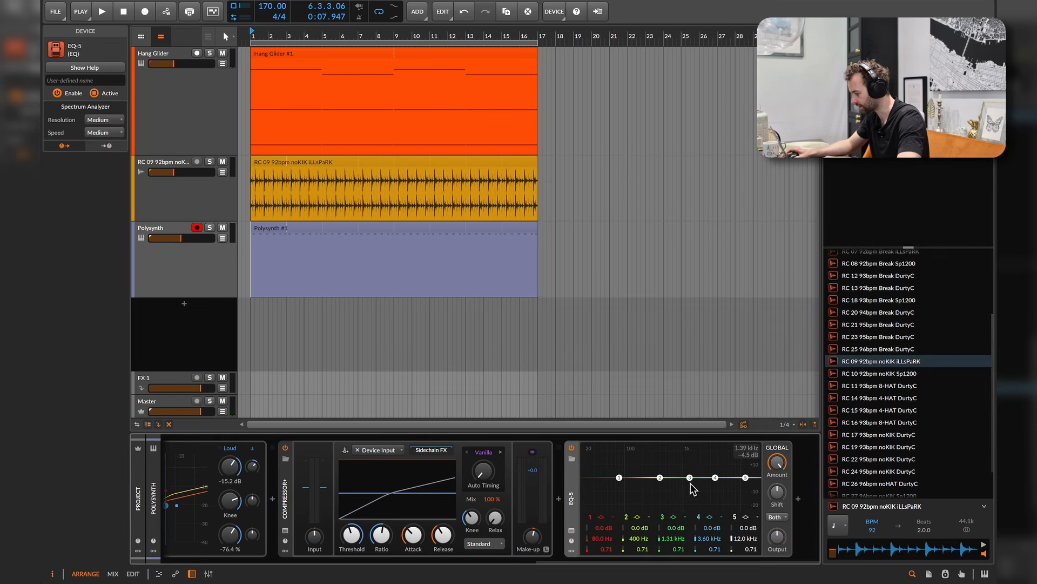
drag(660, 480, 672, 487)
key(space)
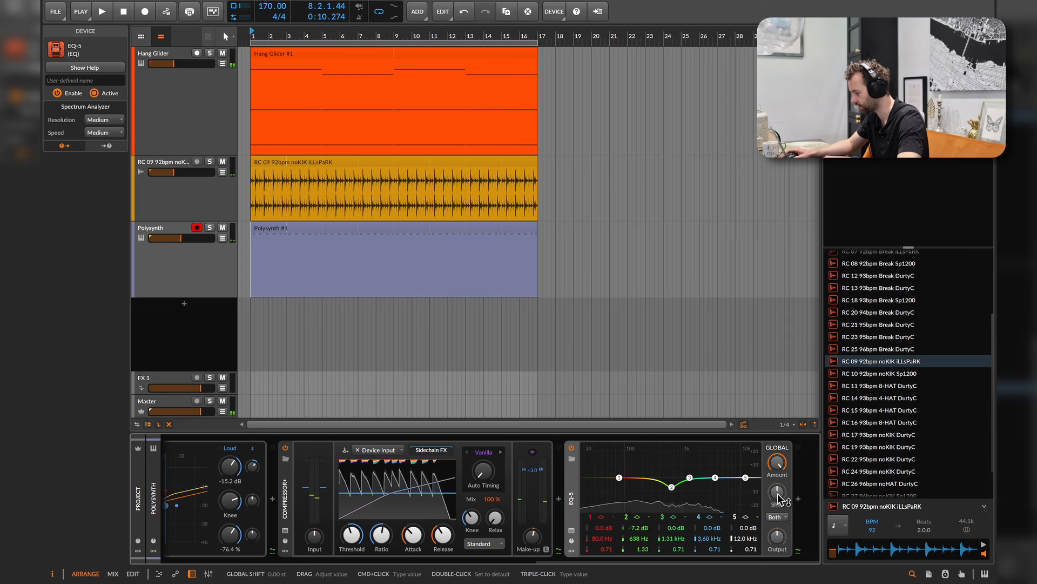
key(space)
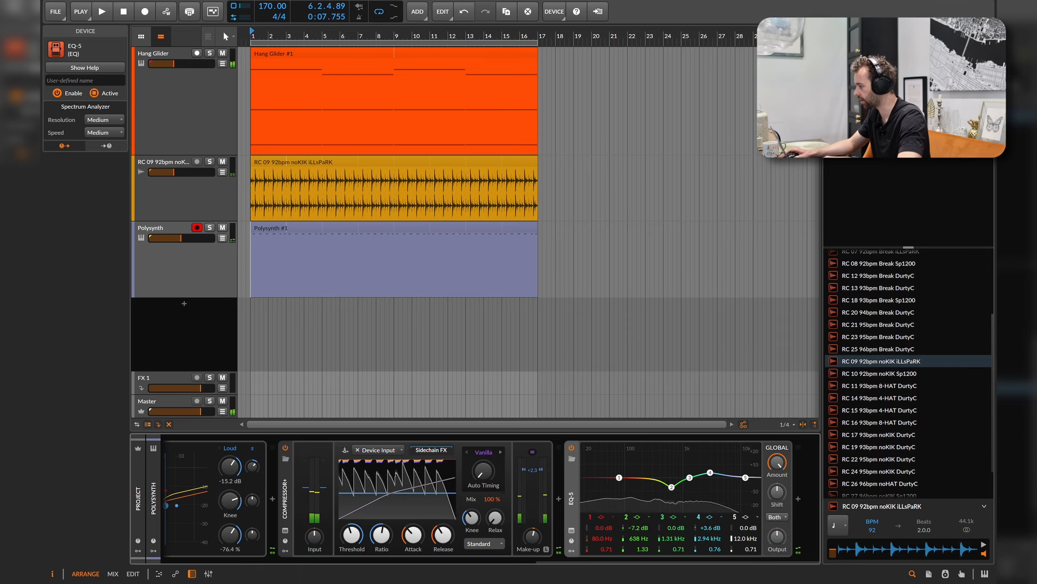
Add an instrument track with a Drum Machine and load the PL Kick 8 sample onto its C1 pad
click(981, 37)
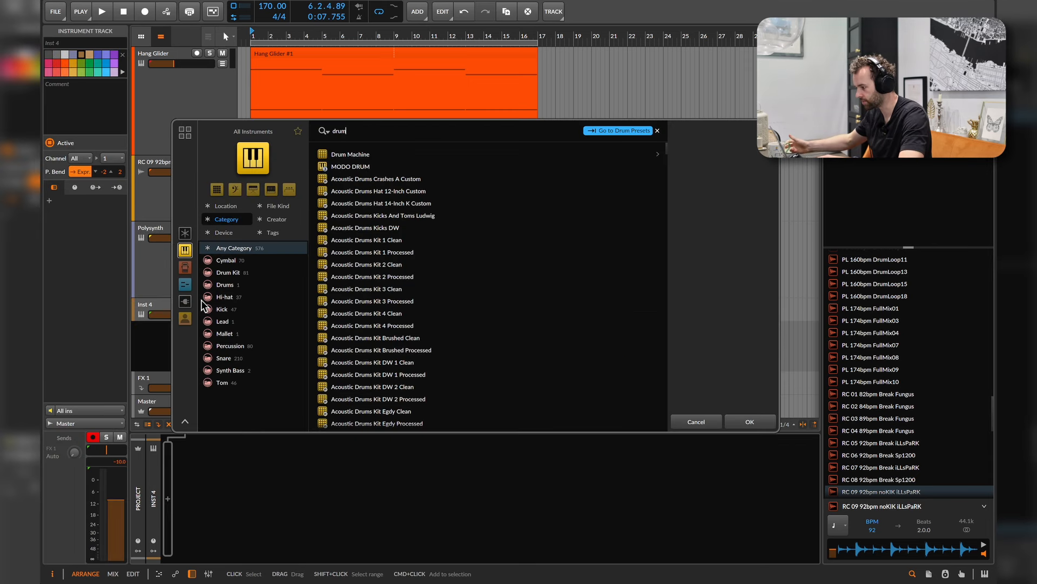
double_click(355, 156)
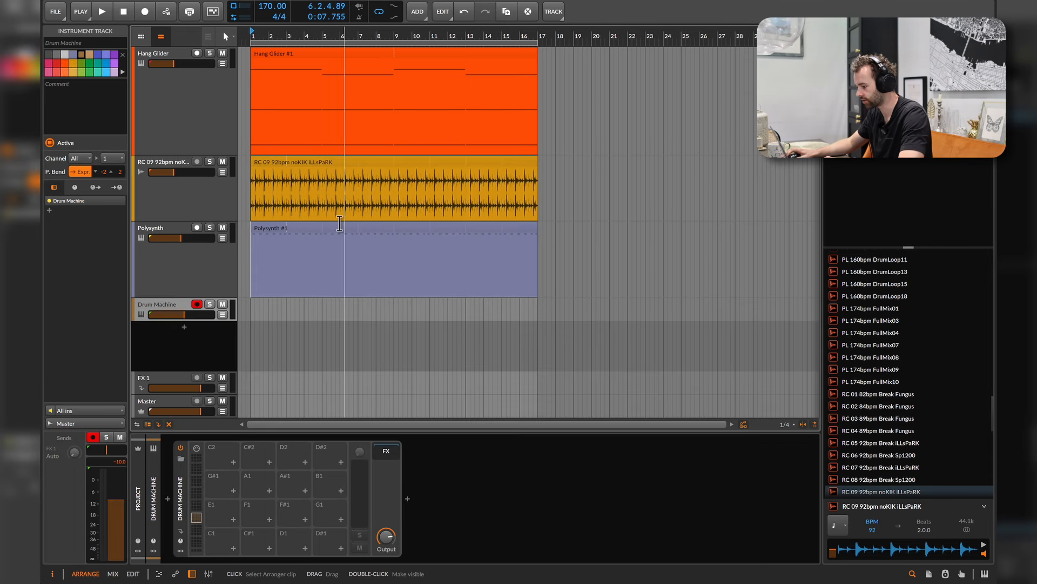
click(233, 548)
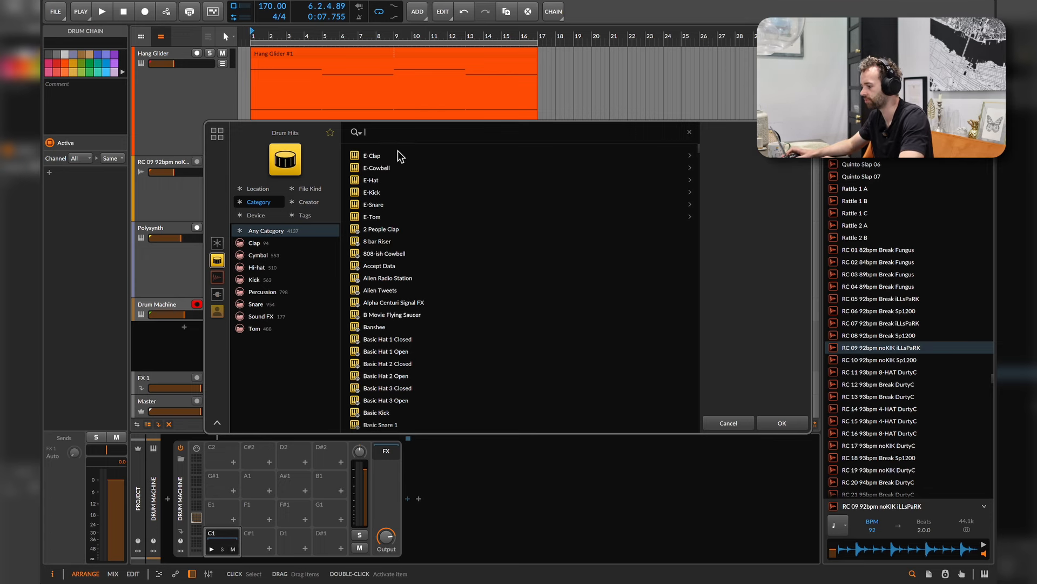
click(263, 281)
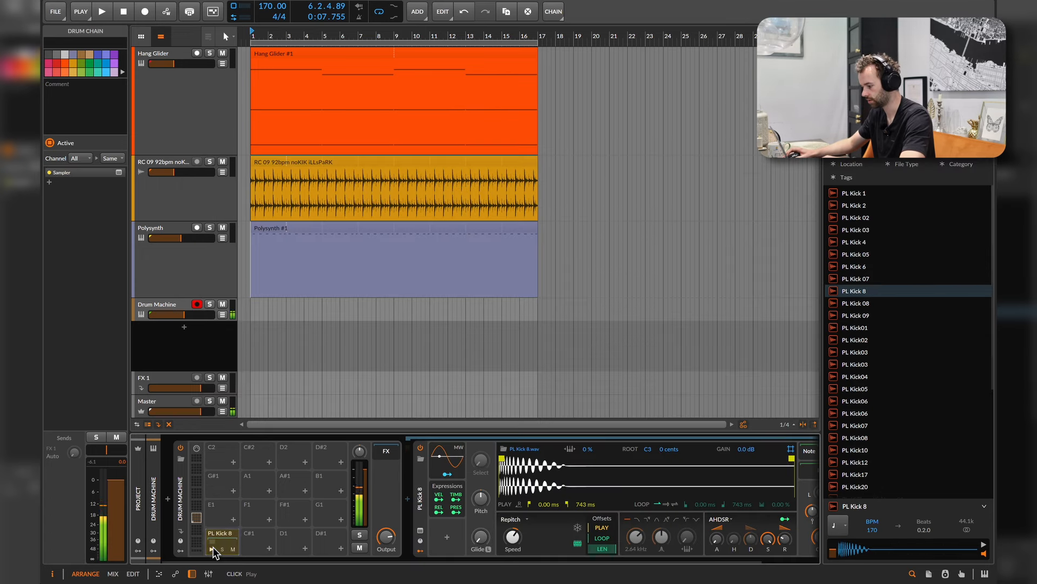
Audition the Drum Machine's PL Kick 8 pad several times and bring its full Sampler into view
click(212, 547)
click(213, 548)
click(213, 547)
click(213, 547)
click(213, 547)
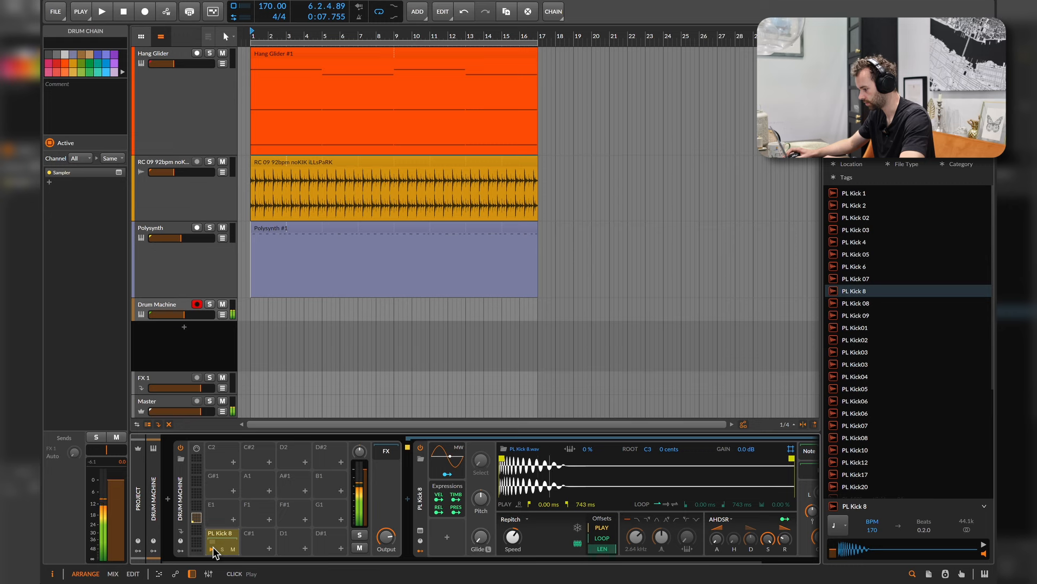
scroll(577, 534, right, 3)
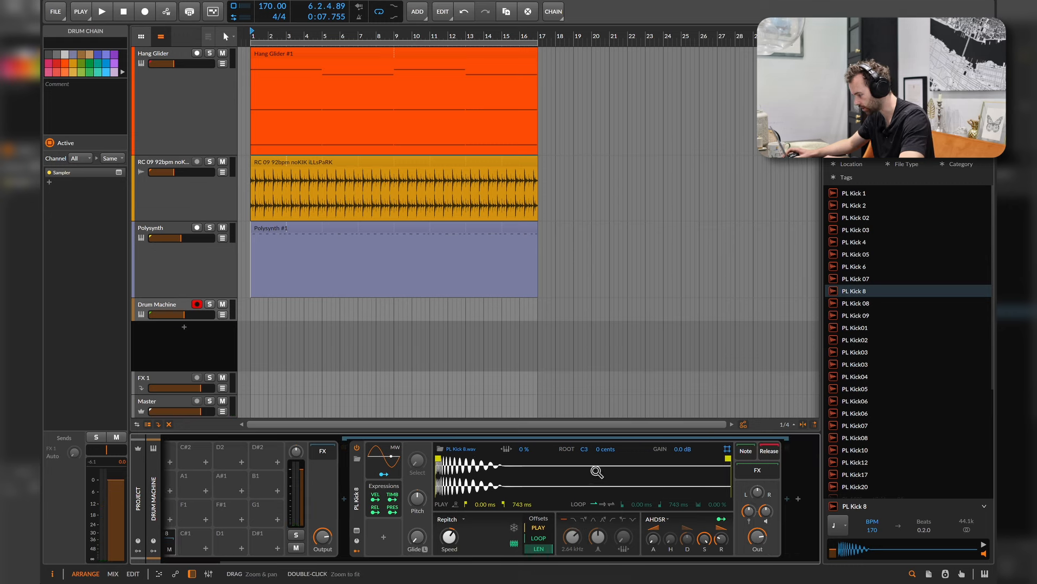
Adjust the AHDSR envelope and playback speed in the PL Kick 8 Sampler
click(657, 519)
click(676, 542)
mouse_move(449, 537)
mouse_down()
mouse_move(448, 552)
mouse_move(449, 543)
mouse_up()
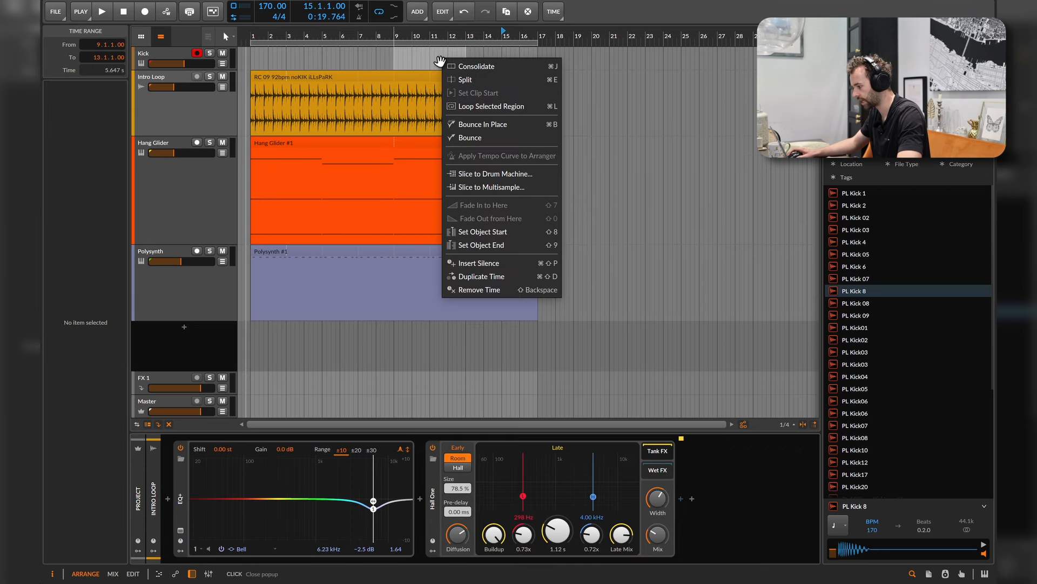
Create a note clip on the Kick track at bar 9, add a kick note, and extend the clip to bar 17
double_click(435, 60)
drag(436, 60, 484, 60)
click(404, 54)
double_click(615, 333)
drag(482, 61, 535, 62)
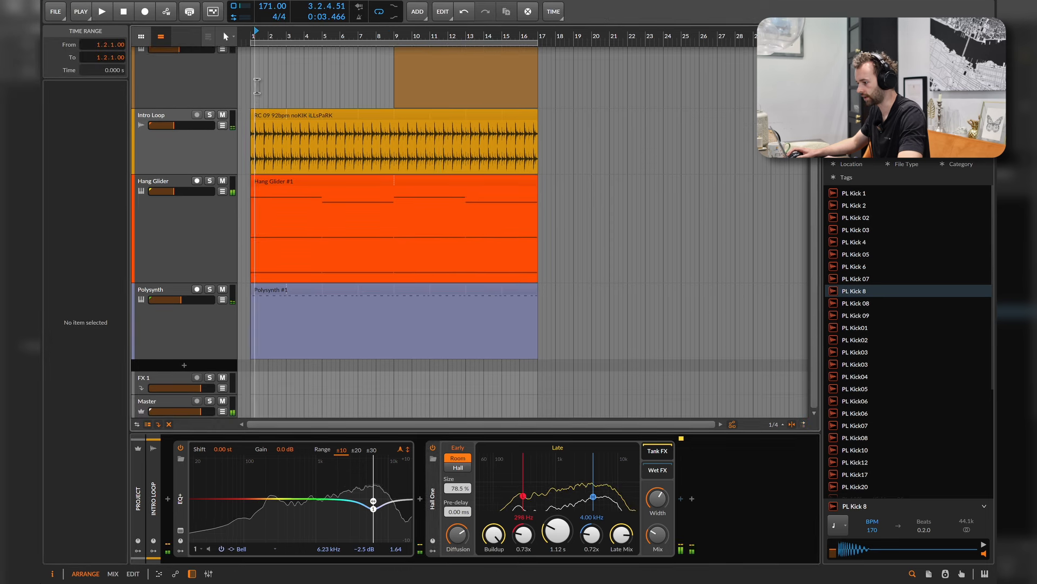
Try to insert silence over bars 1 to 9 from a Kick track selection, and undo it
drag(252, 81, 394, 81)
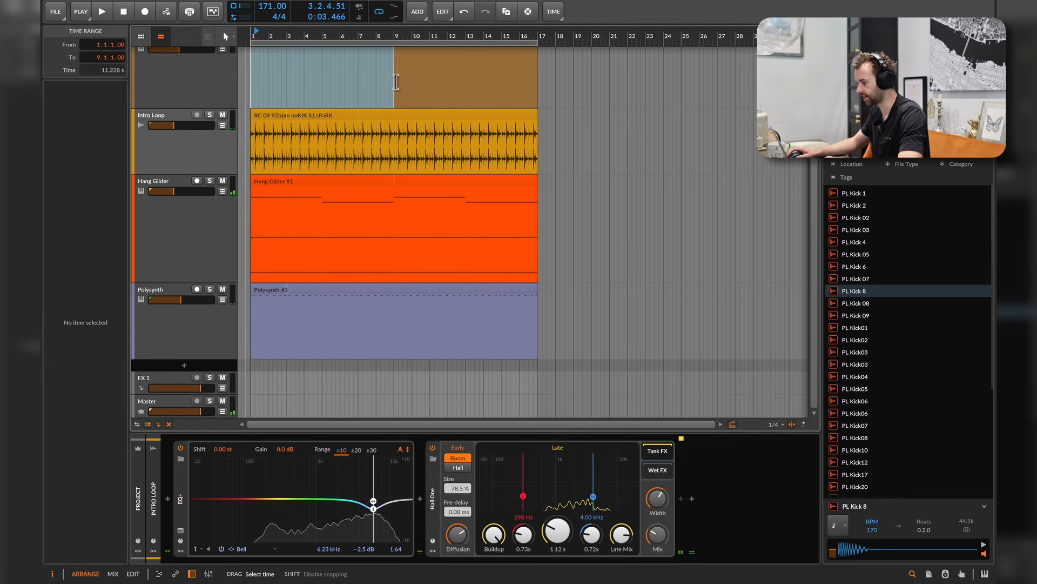
click(329, 77)
drag(323, 76, 251, 74)
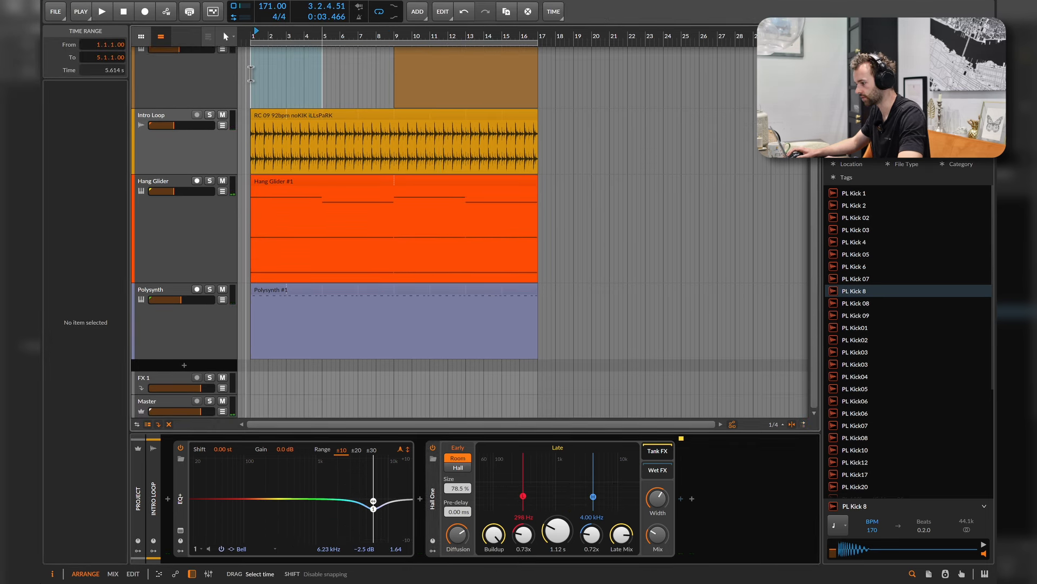
click(394, 76)
drag(393, 76, 251, 75)
right_click(299, 74)
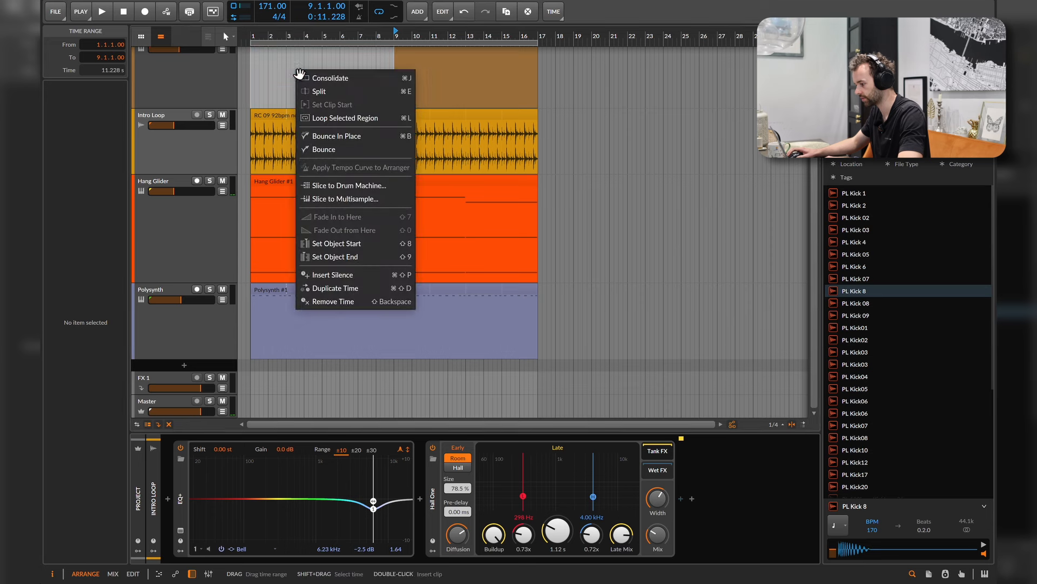
click(372, 275)
key(super+z)
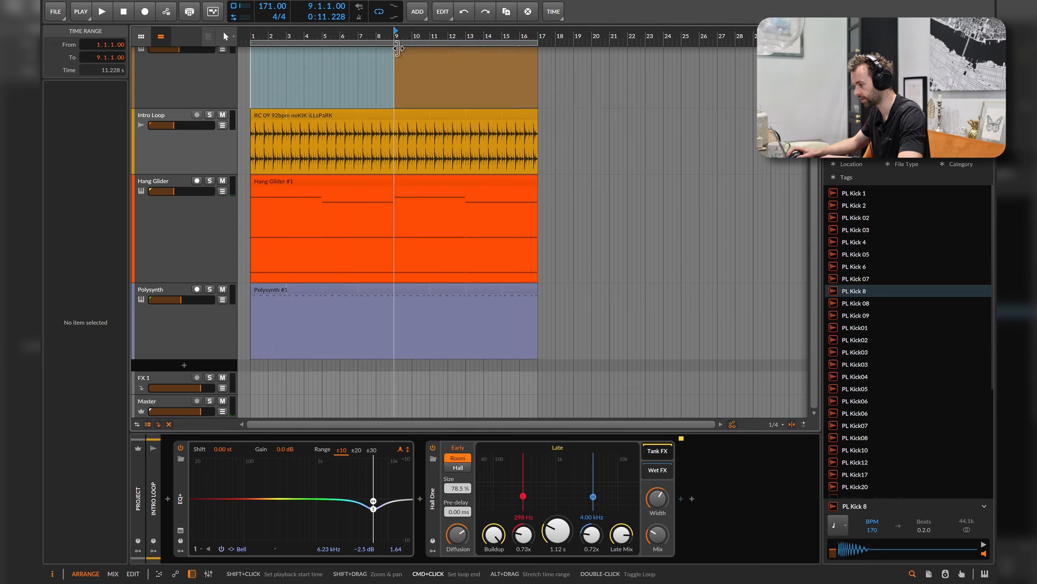
click(278, 66)
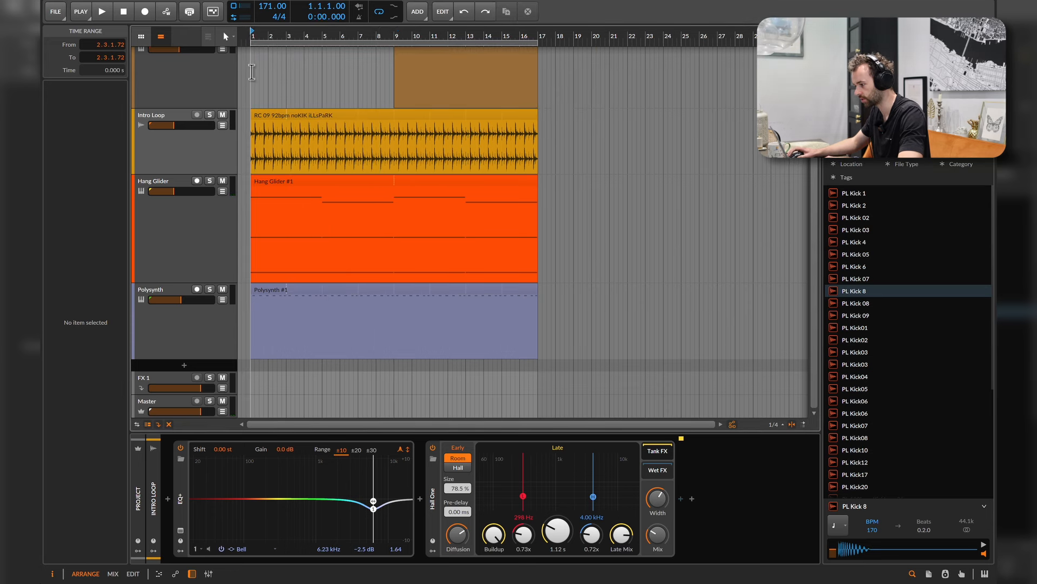
drag(251, 72, 394, 81)
right_click(373, 88)
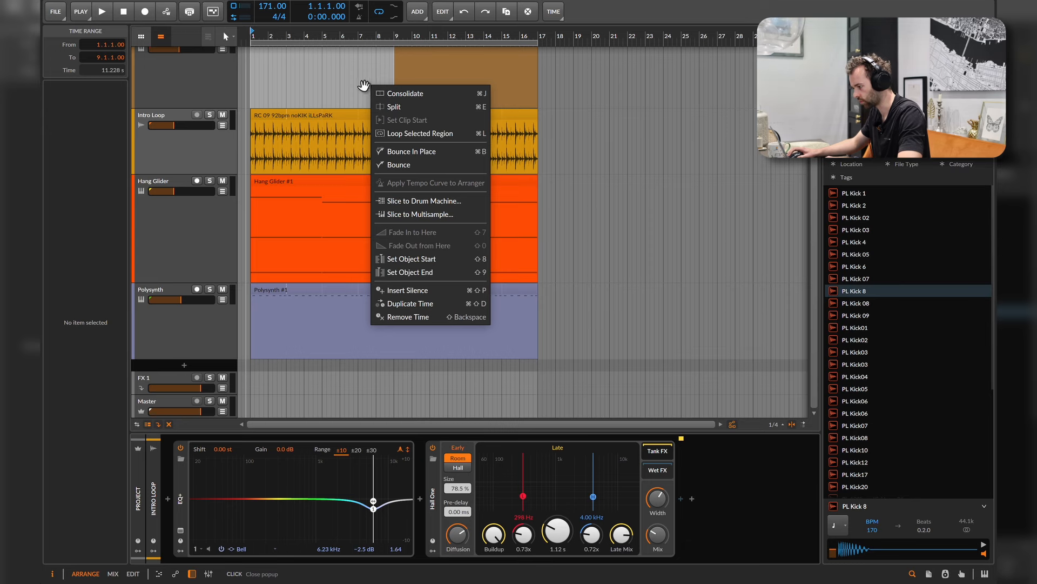
click(381, 74)
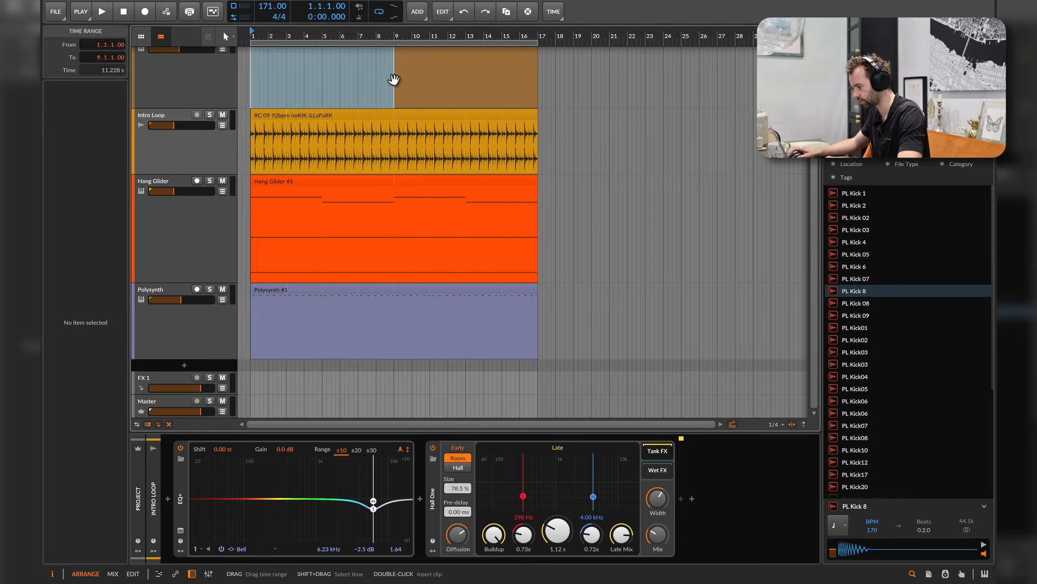
click(393, 79)
Insert silence from bar 1 to bar 9 across all four tracks and set the play position to bar 9
drag(251, 75, 394, 80)
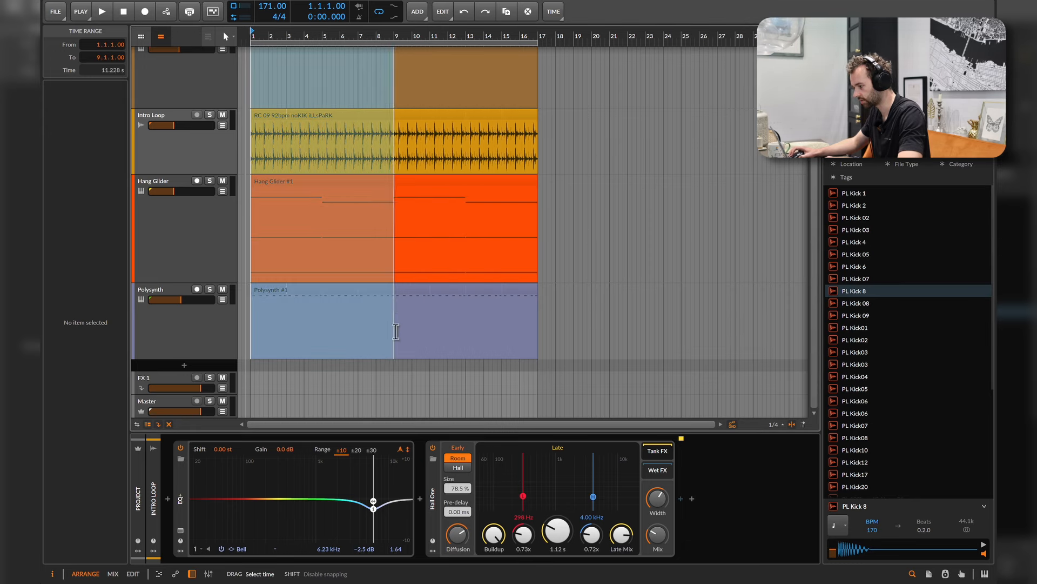
right_click(360, 326)
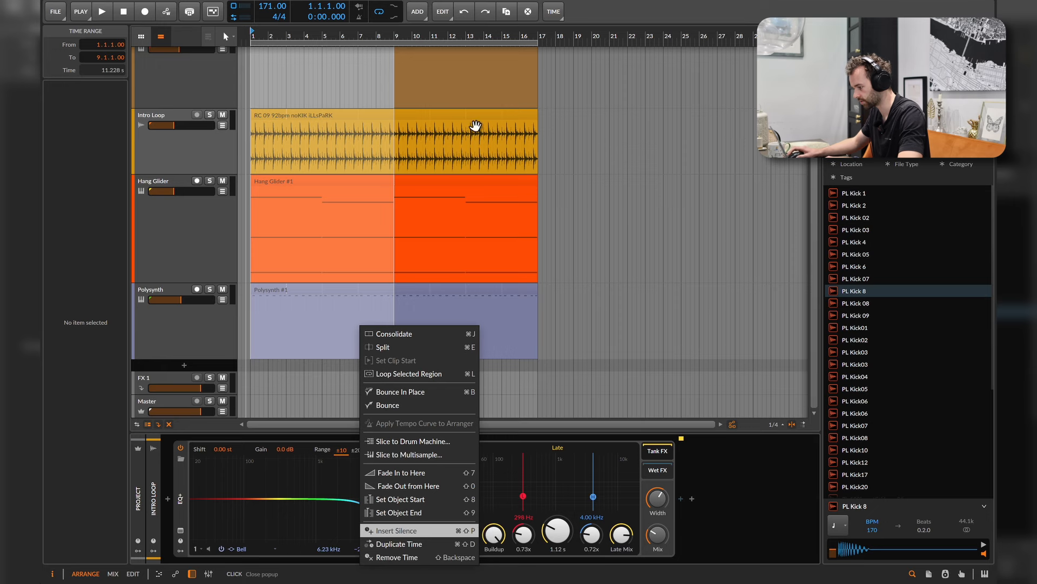
click(345, 103)
key(ctrl+shift+i)
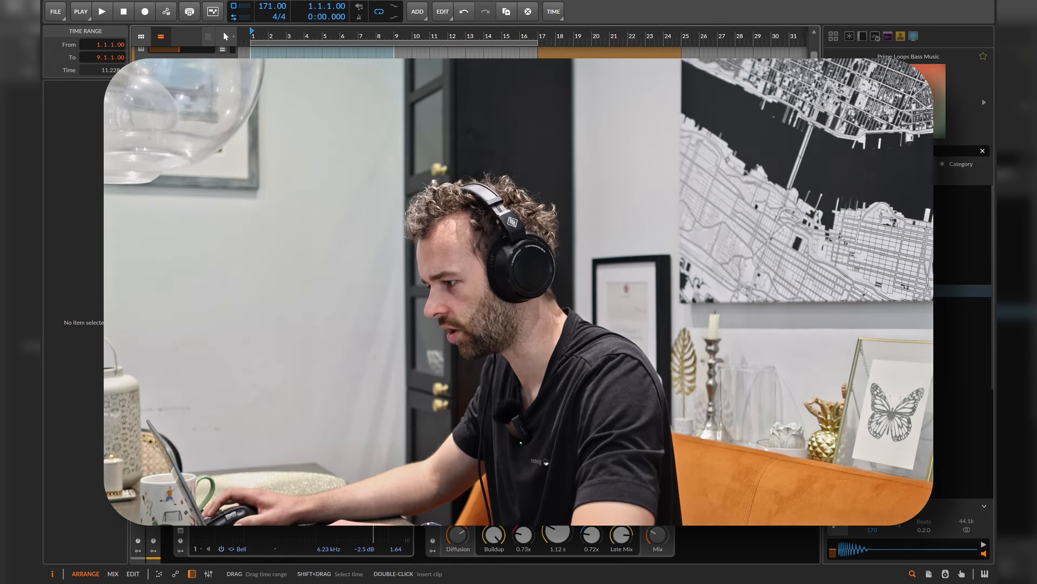
click(396, 100)
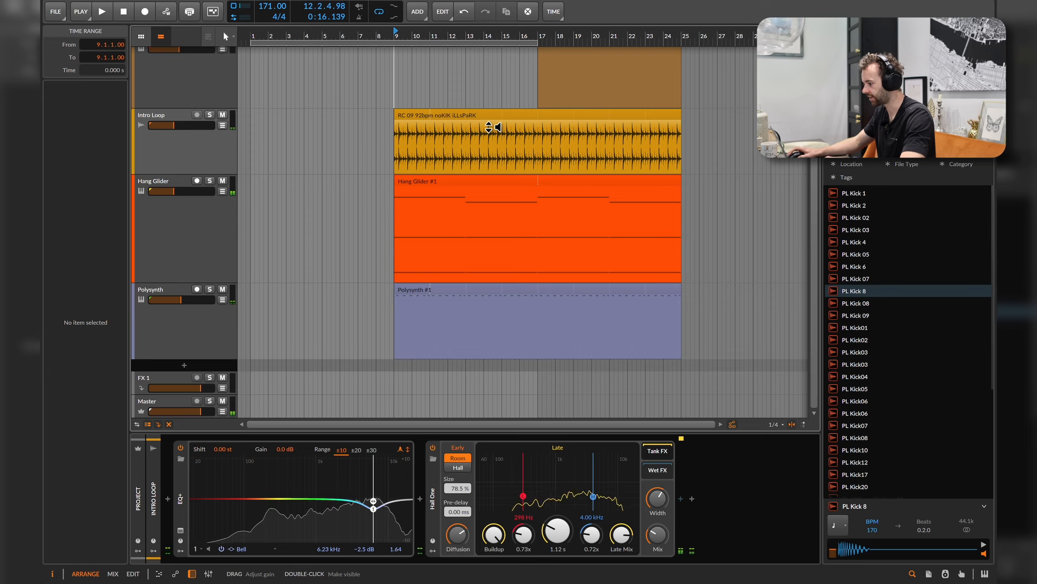
Insert a Filter device after the Reverb on the Intro Loop track
click(499, 115)
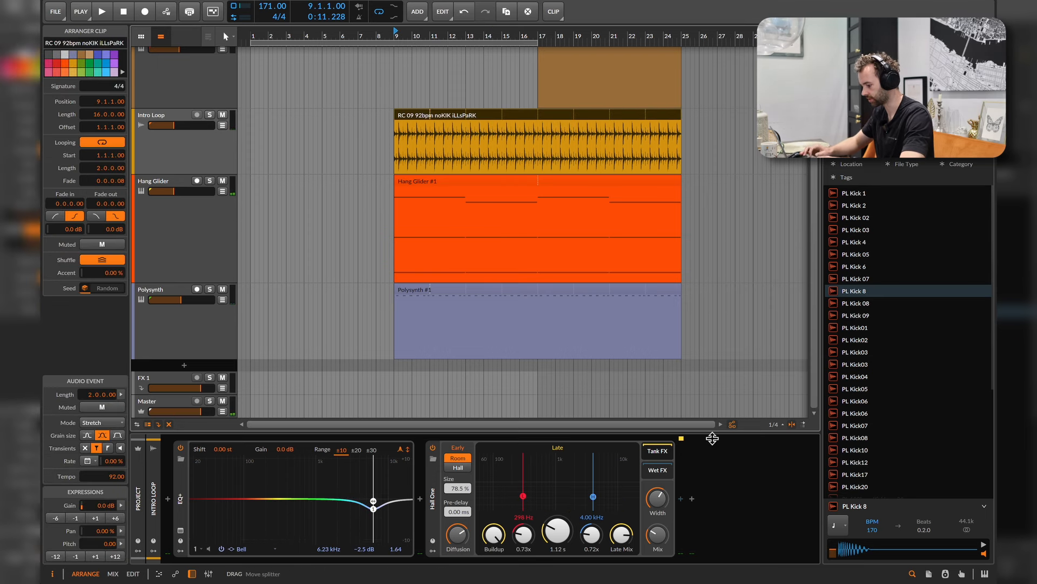
click(691, 501)
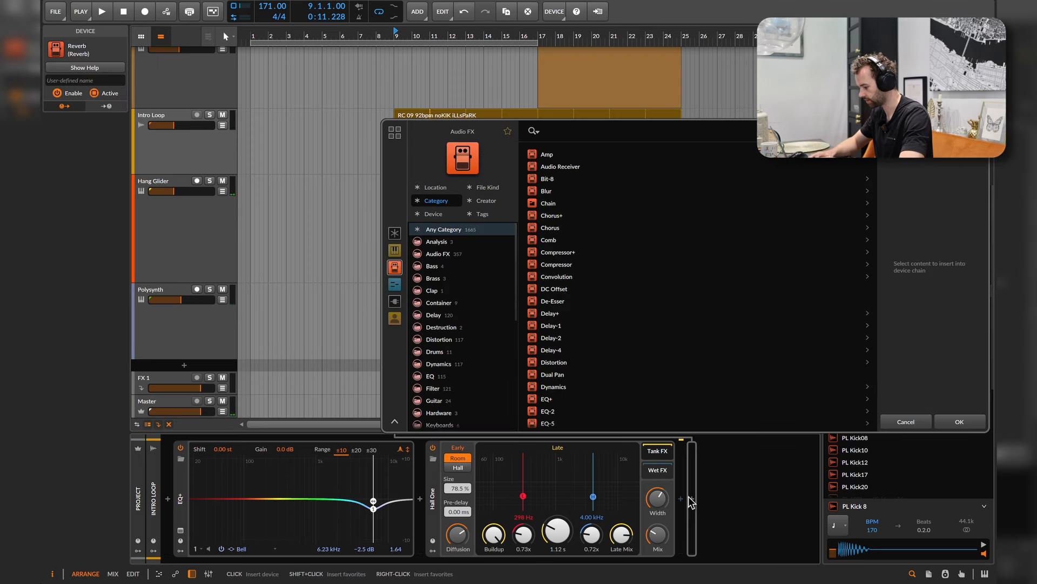
text(filter)
key(Return)
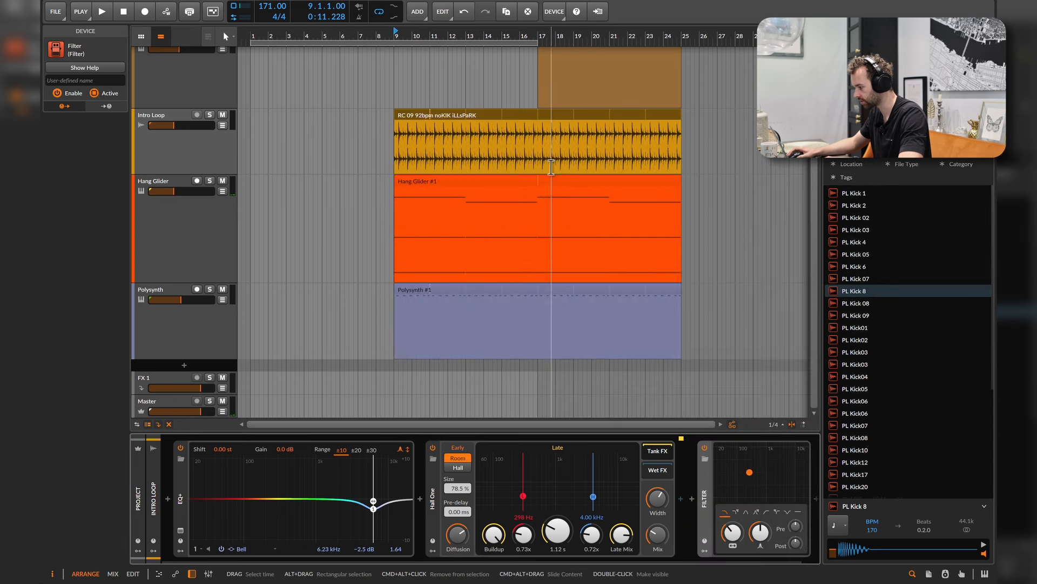
Lower the Intro Loop Filter's frequency to 187 Hz and add an automation lane for it
scroll(654, 521, right, 1)
right_click(714, 531)
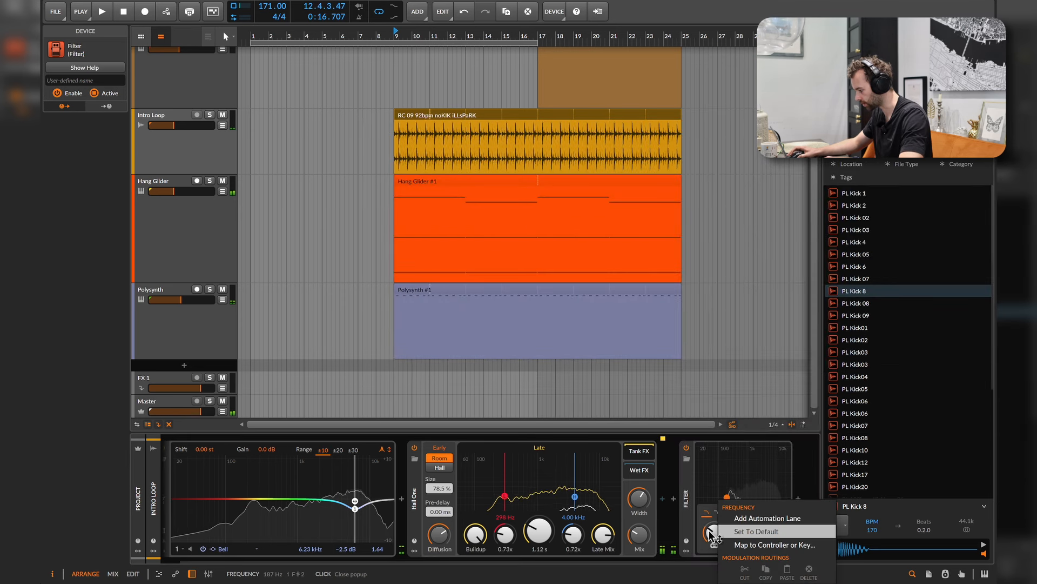
click(733, 515)
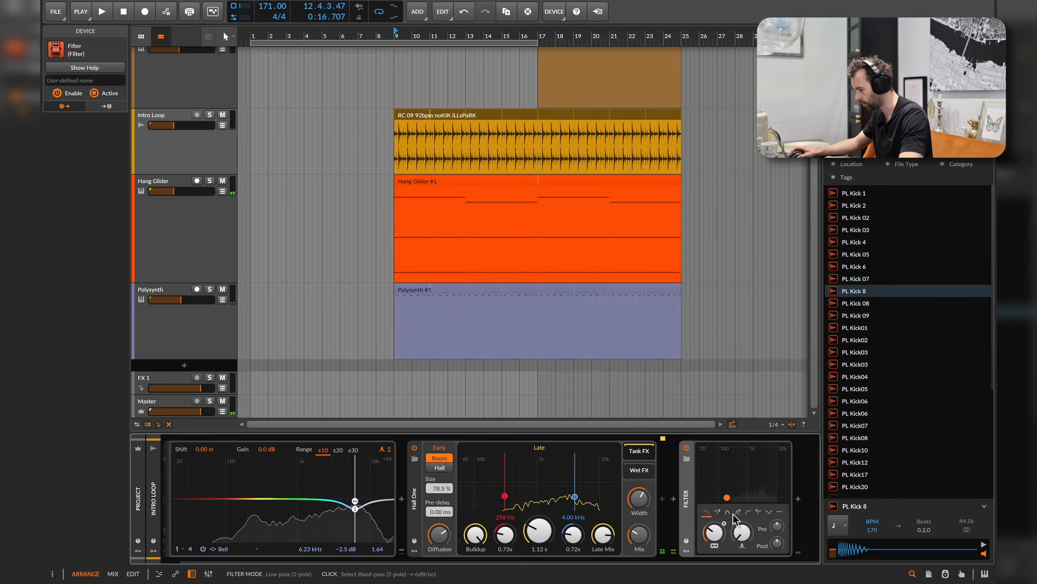
click(195, 157)
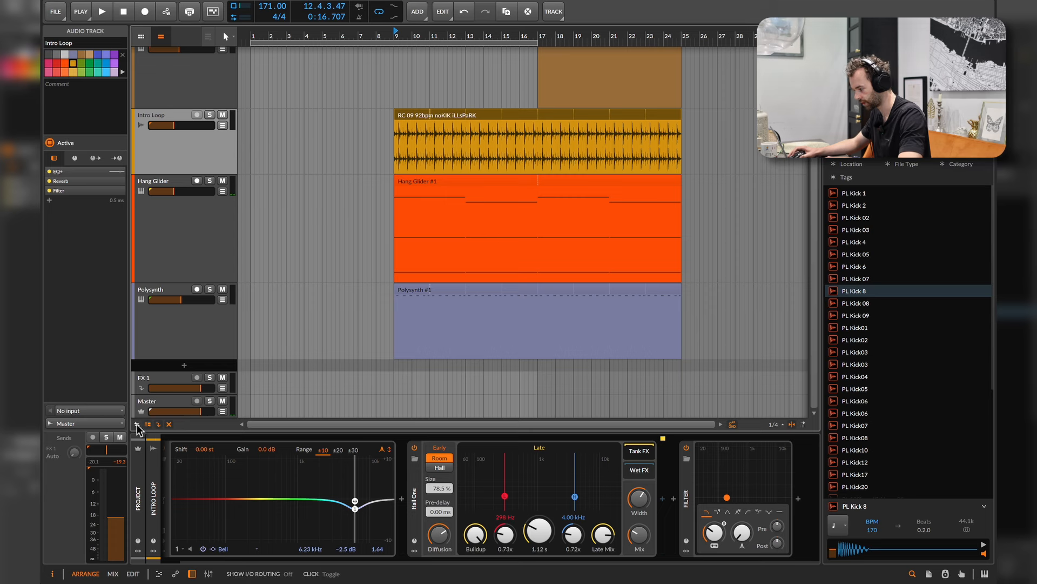
double_click(447, 158)
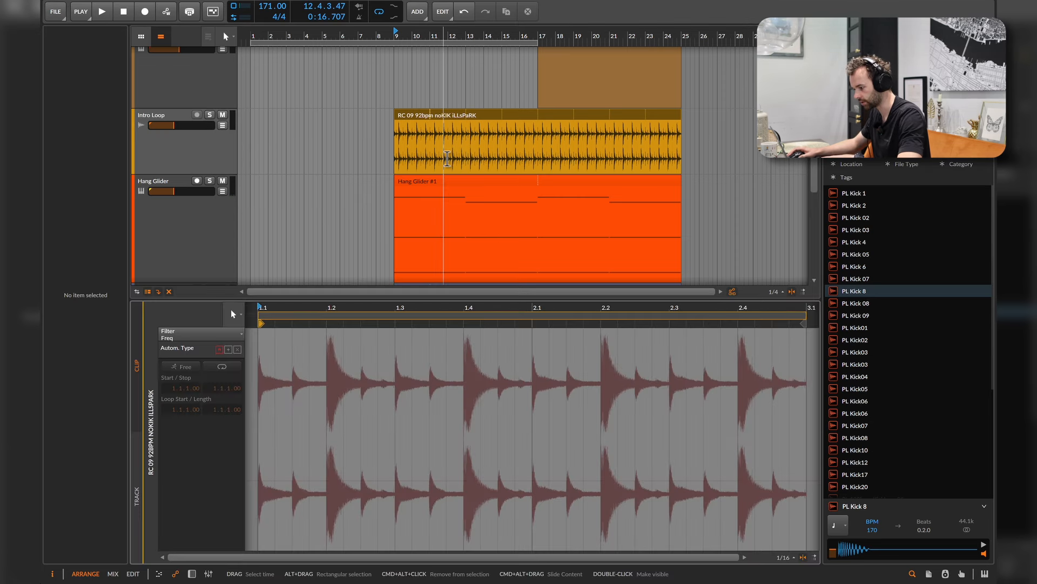
click(175, 574)
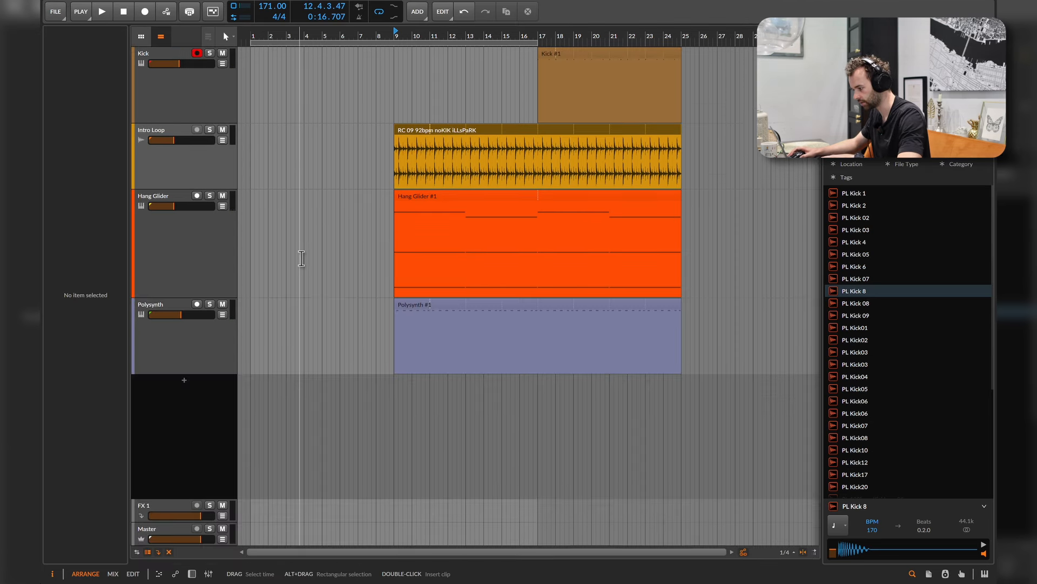
click(486, 166)
click(458, 130)
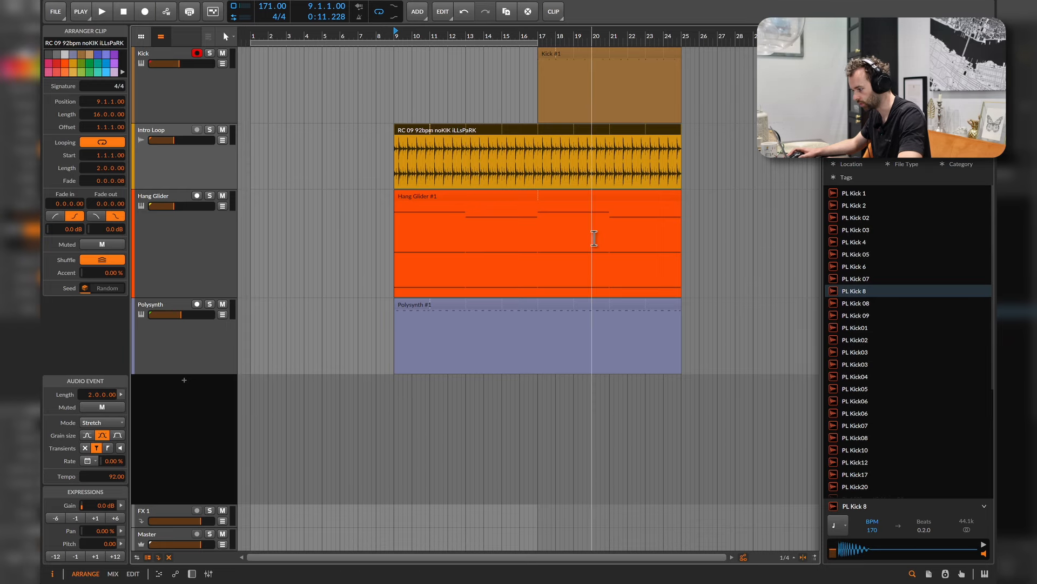
click(187, 170)
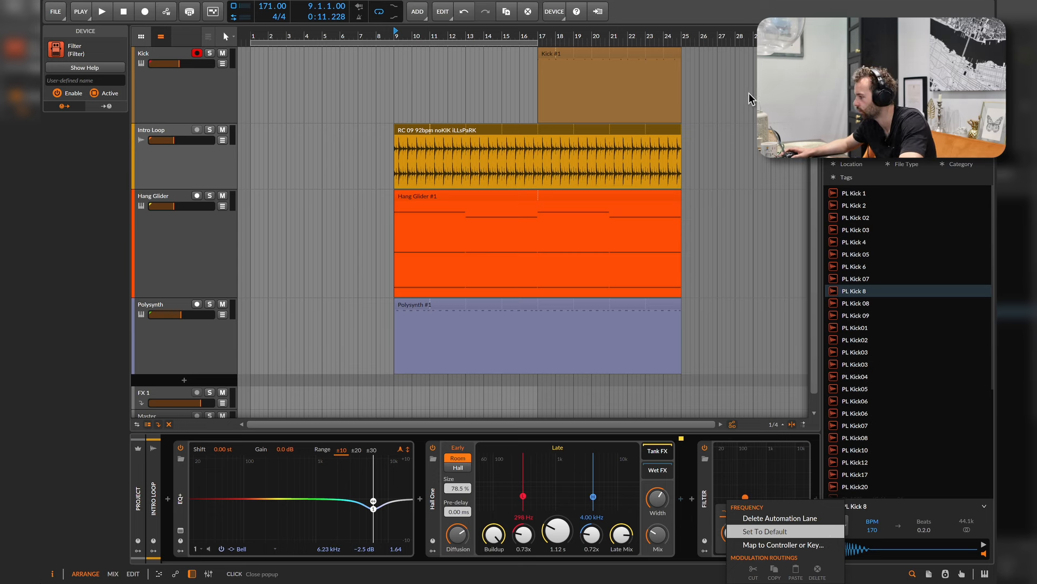
click(431, 132)
click(439, 131)
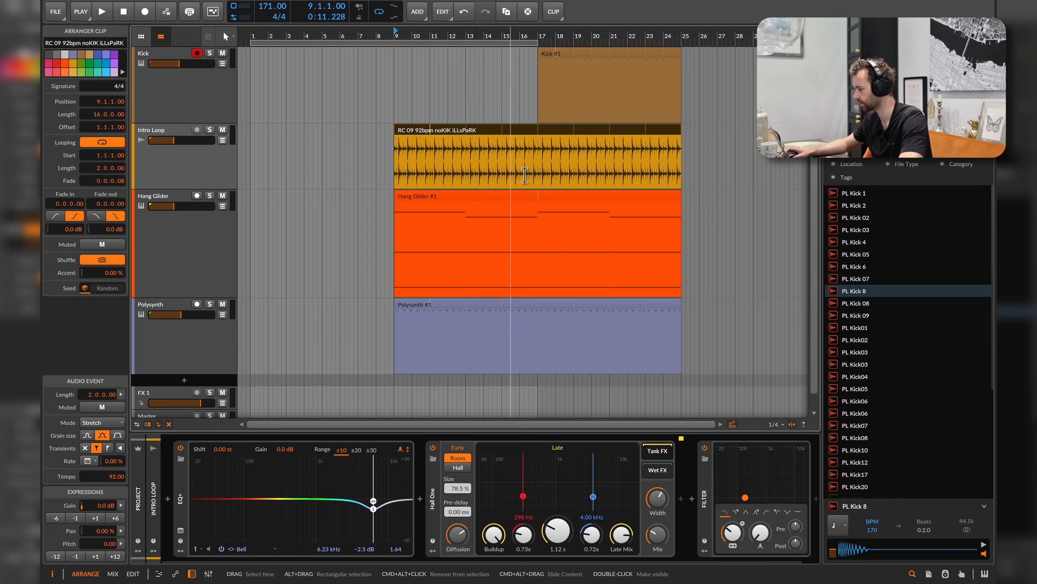
Show and enlarge the Intro Loop's Filter frequency lane, and draw a rising automation curve from 187 Hz at bar 9 to bar 25
click(209, 170)
click(222, 141)
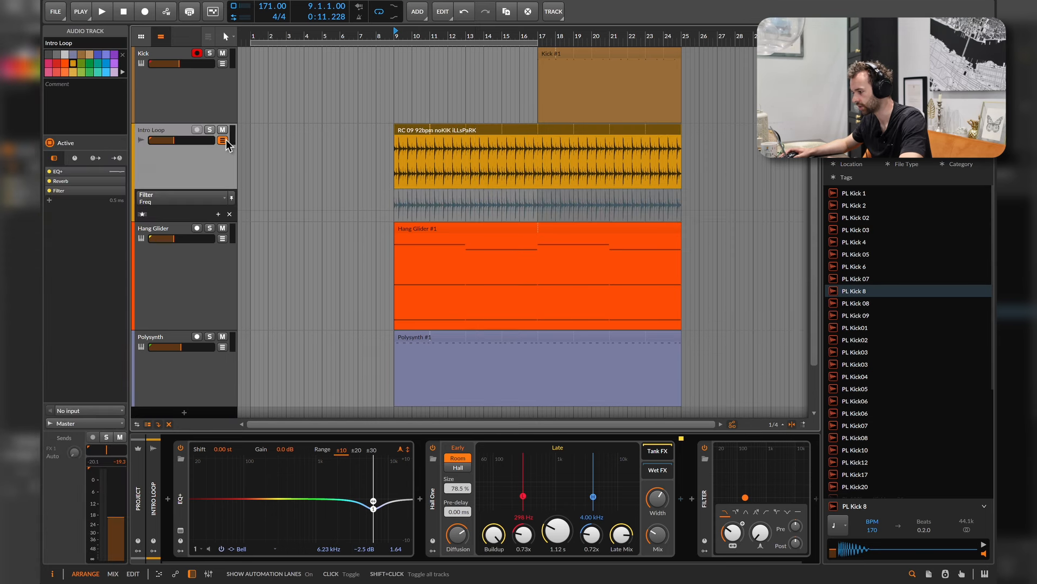
drag(214, 190, 215, 170)
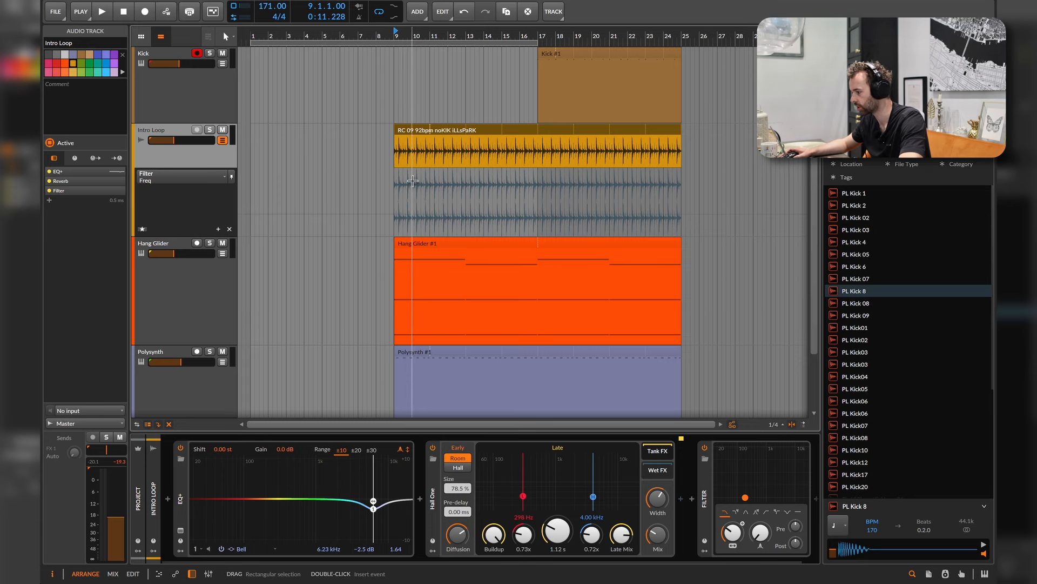
click(396, 193)
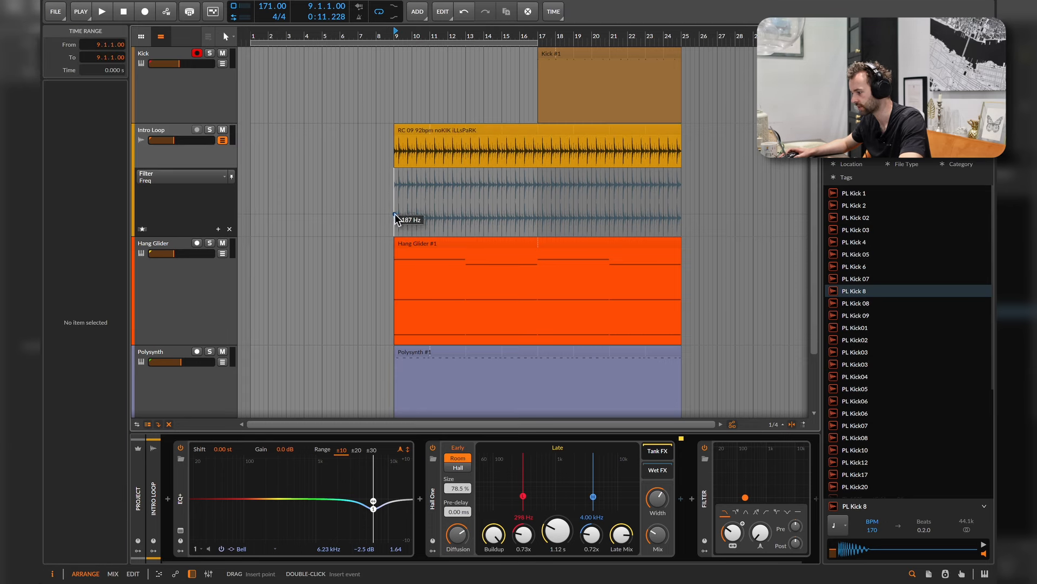
click(395, 218)
click(537, 183)
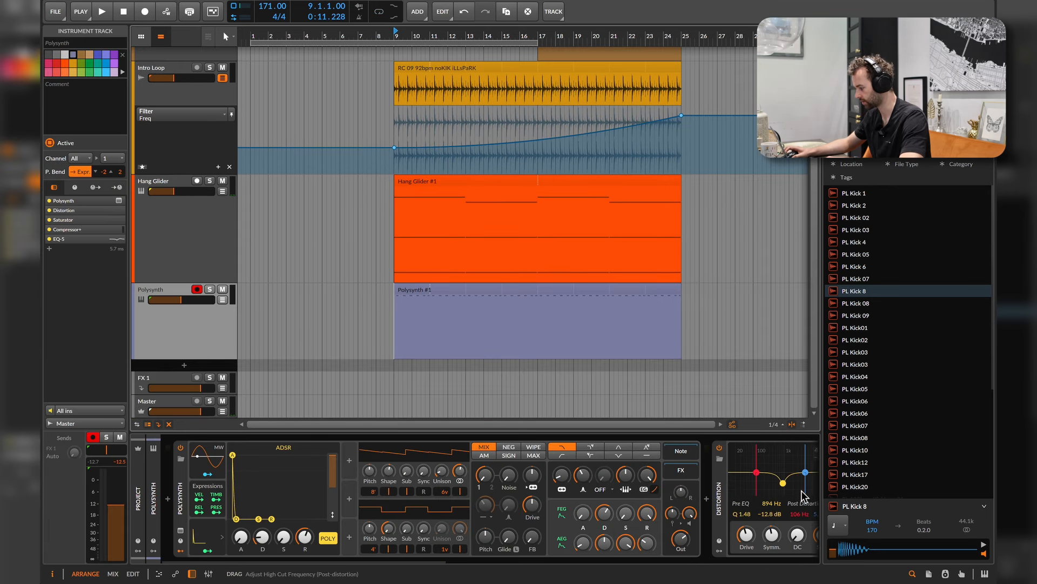
Insert a Filter+ device after the EQ-5 on the Polysynth track
scroll(802, 496, right, 15)
click(799, 499)
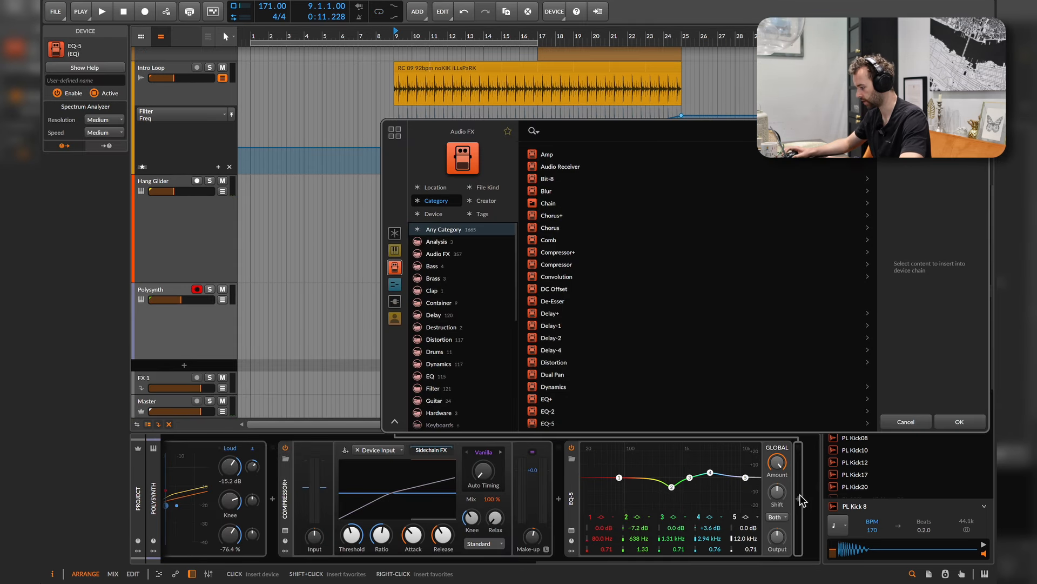
text(fil)
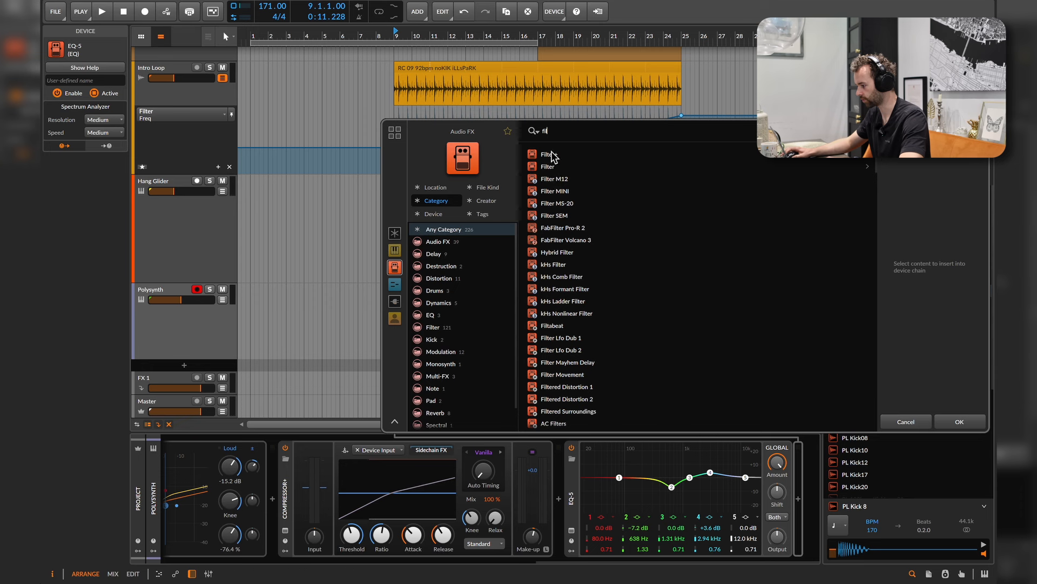
double_click(547, 154)
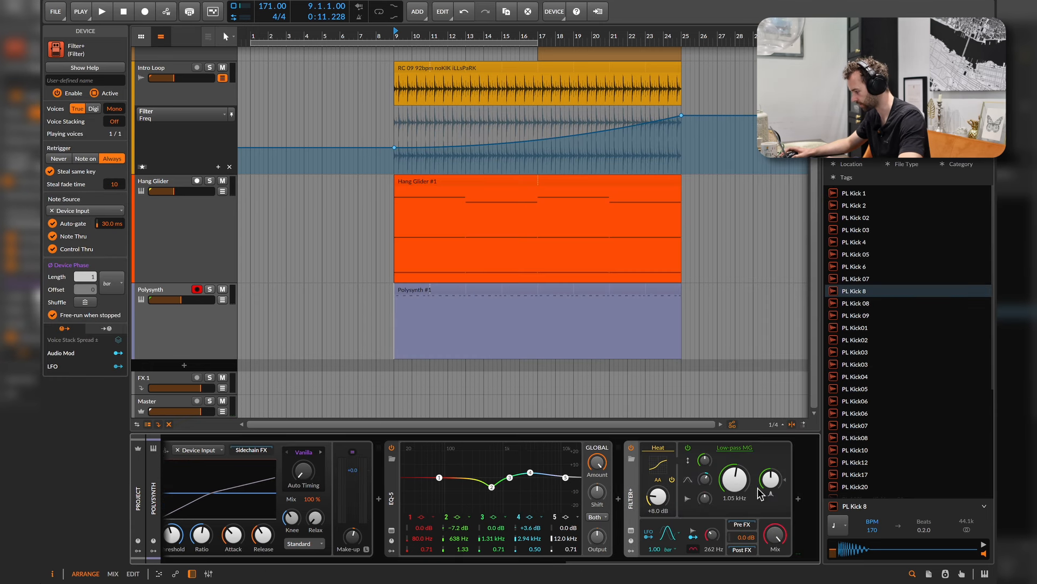
Reset the Filter+'s Heat to 0.0 dB and audition the arrangement from bar 9
right_click(733, 485)
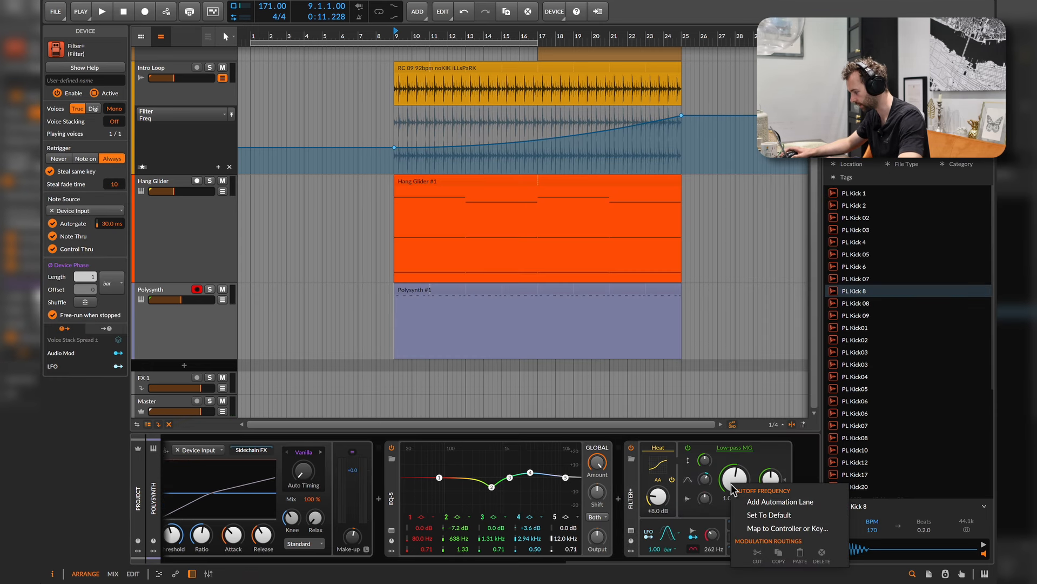
click(672, 504)
double_click(663, 501)
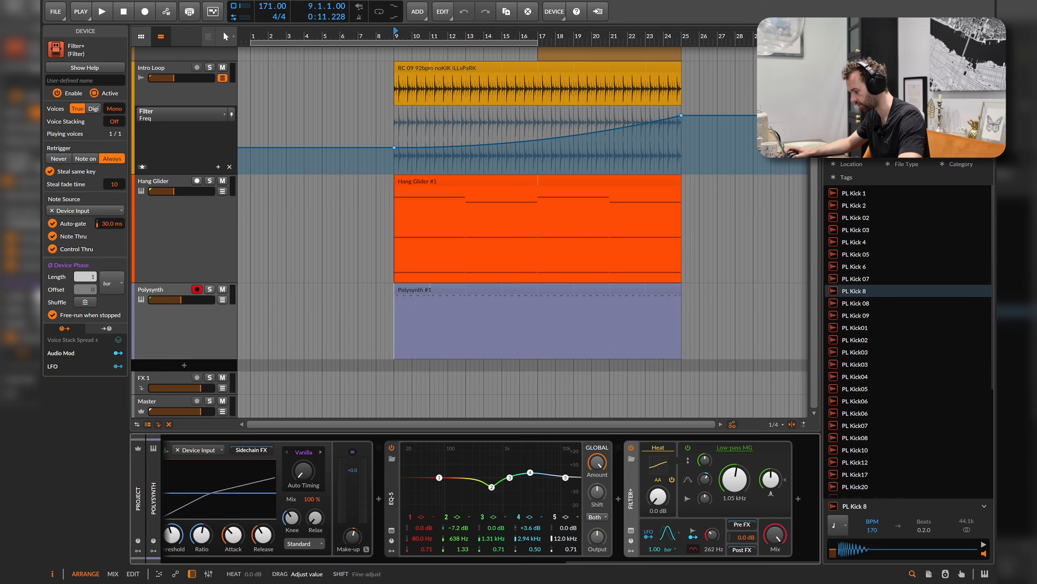
drag(664, 503, 664, 464)
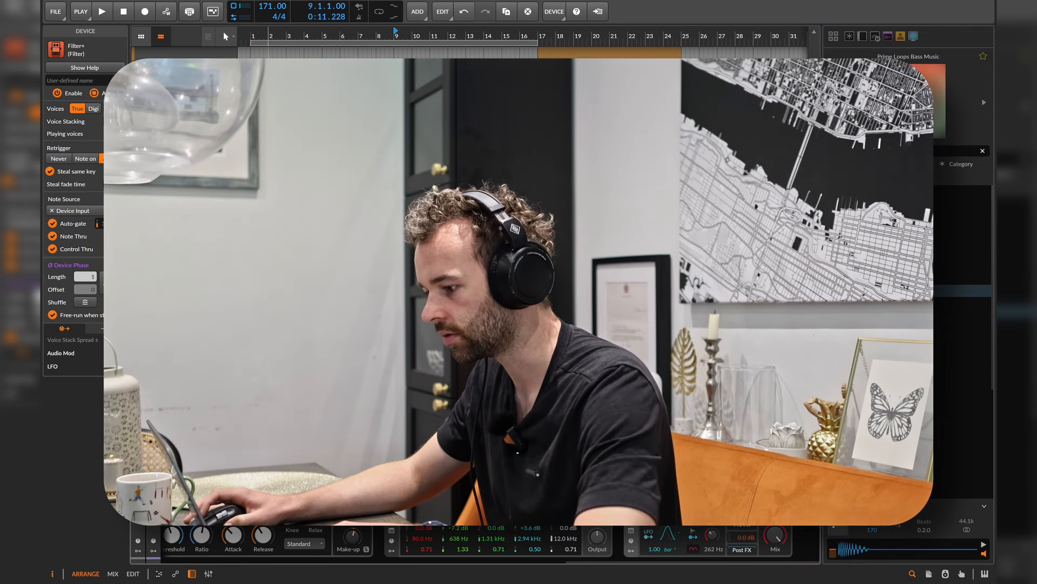
key(space)
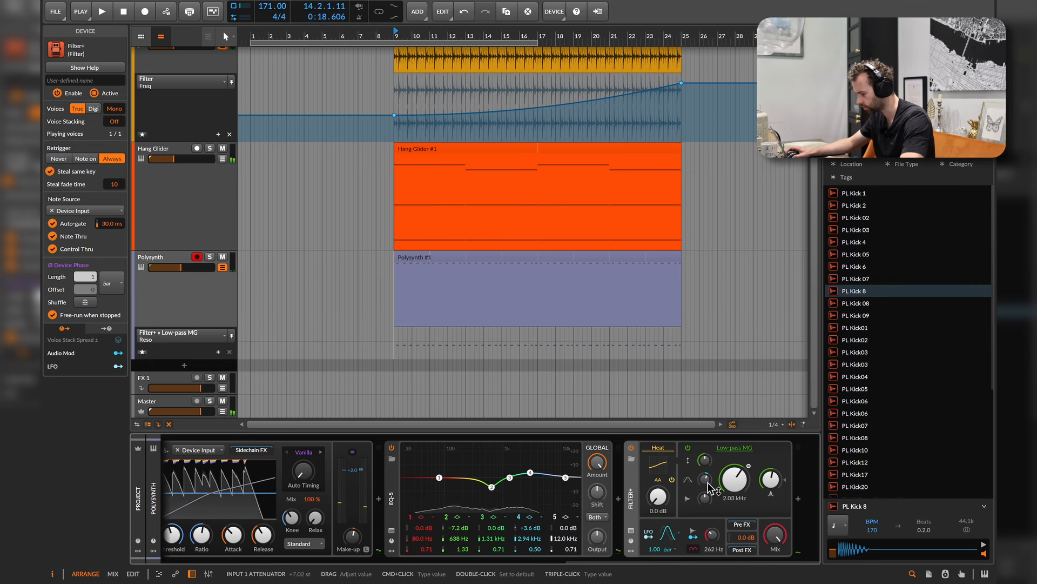
Reset the Filter+ modulation amount and draw its low-pass Cutoff automation rising from bar 9 to bar 25
double_click(708, 483)
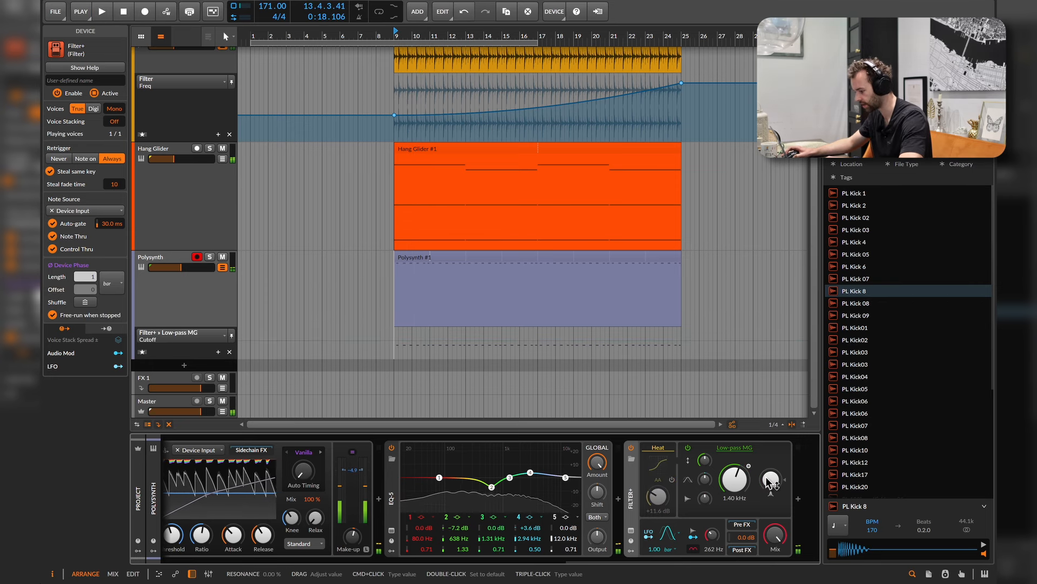
drag(735, 479, 735, 484)
right_click(735, 483)
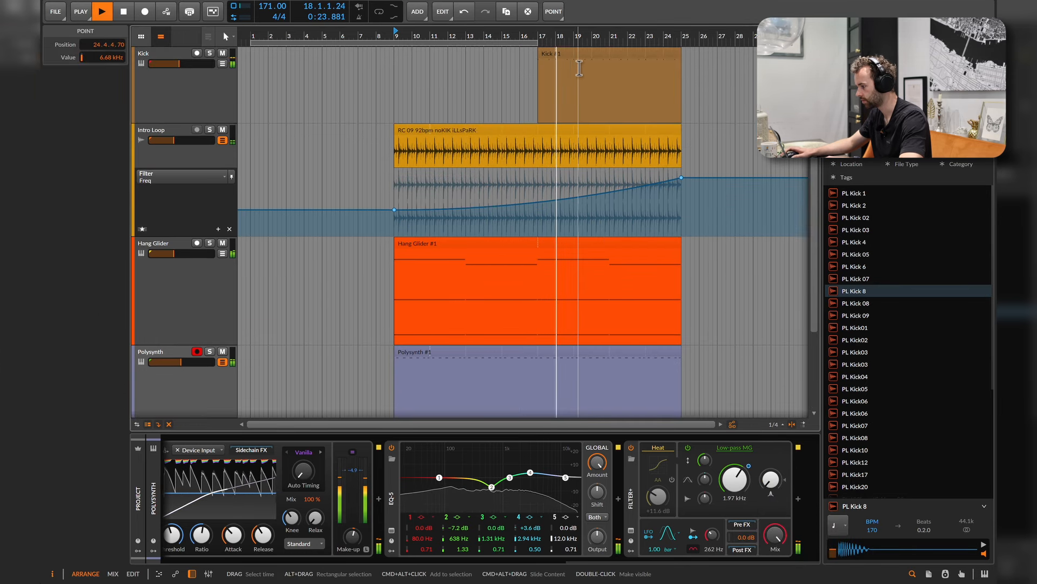
Set playback to start at the kick clip's beginning, select the Kick track, and search the sample browser for "riser"
click(611, 63)
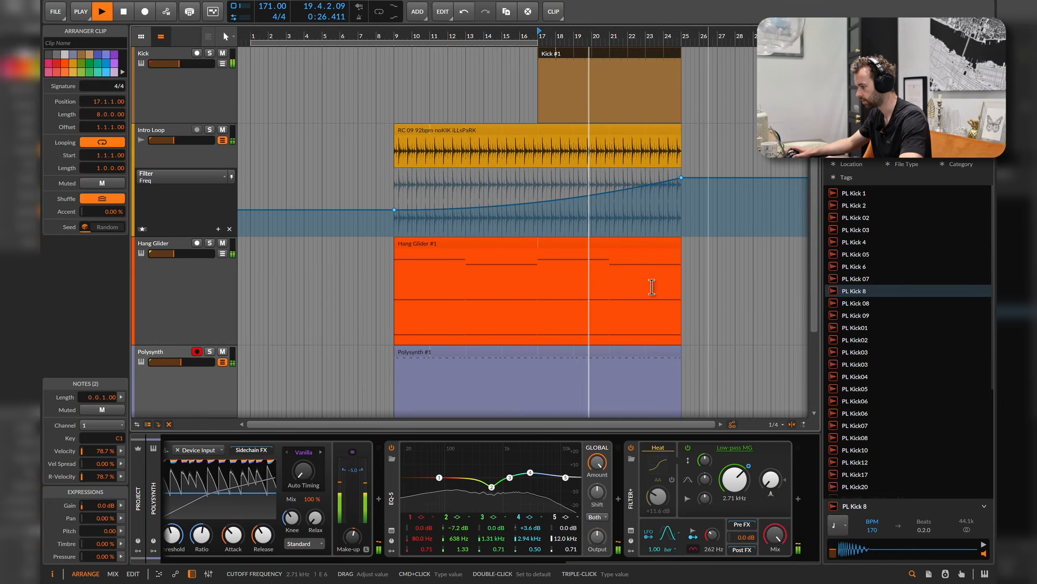
click(190, 93)
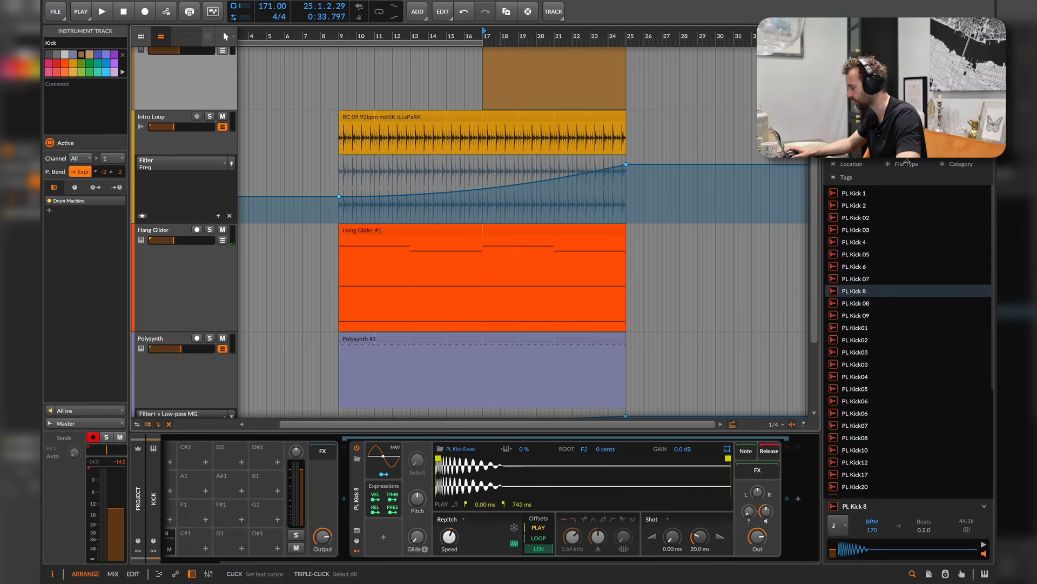
click(976, 154)
scroll(942, 203, up, 20)
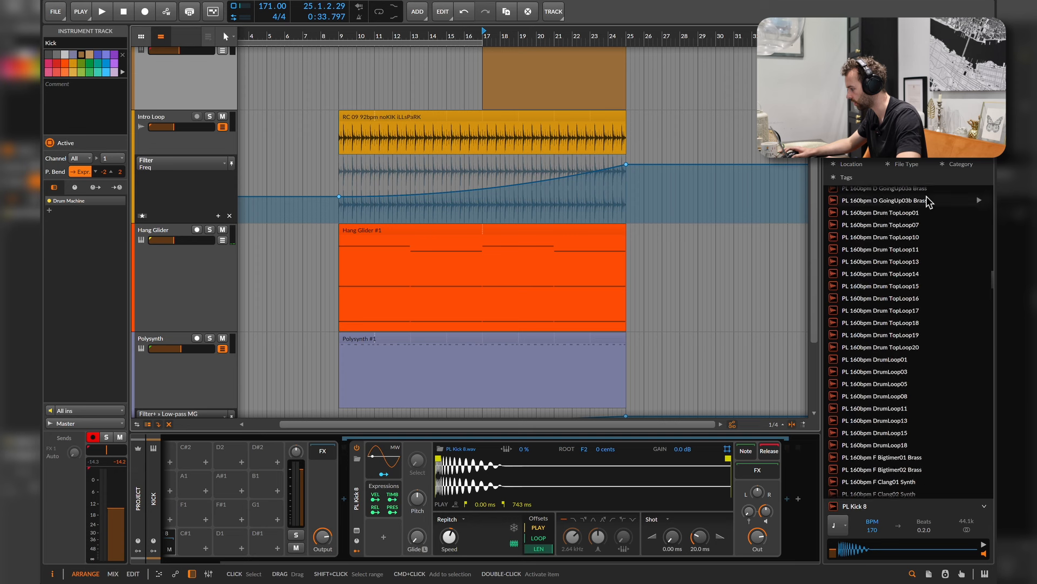
click(908, 153)
text(riser)
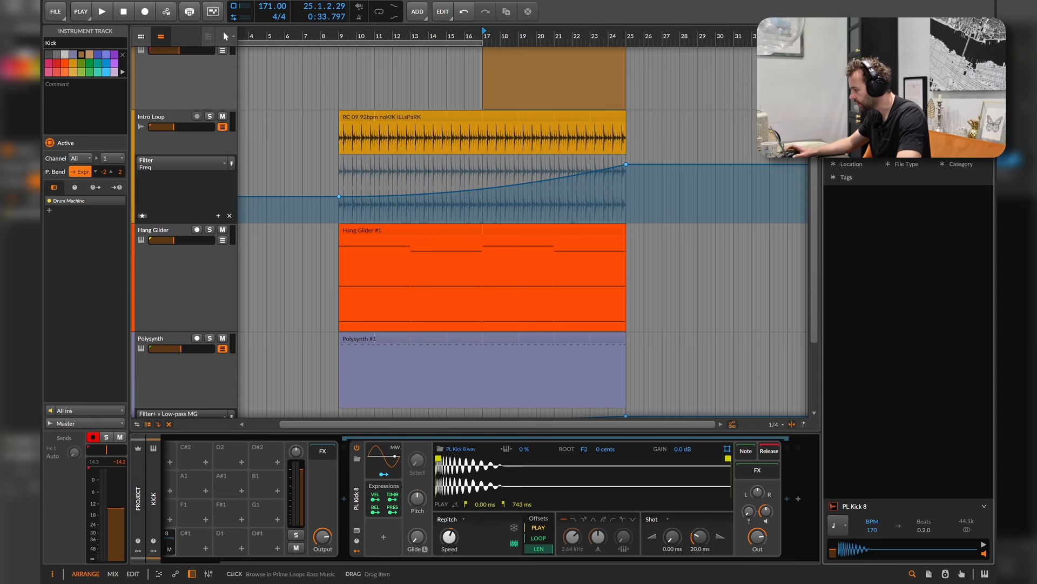
Audition the PL Riser04 FX sample together with the arrangement from bar 17
click(886, 230)
key(space)
scroll(685, 301, down, 5)
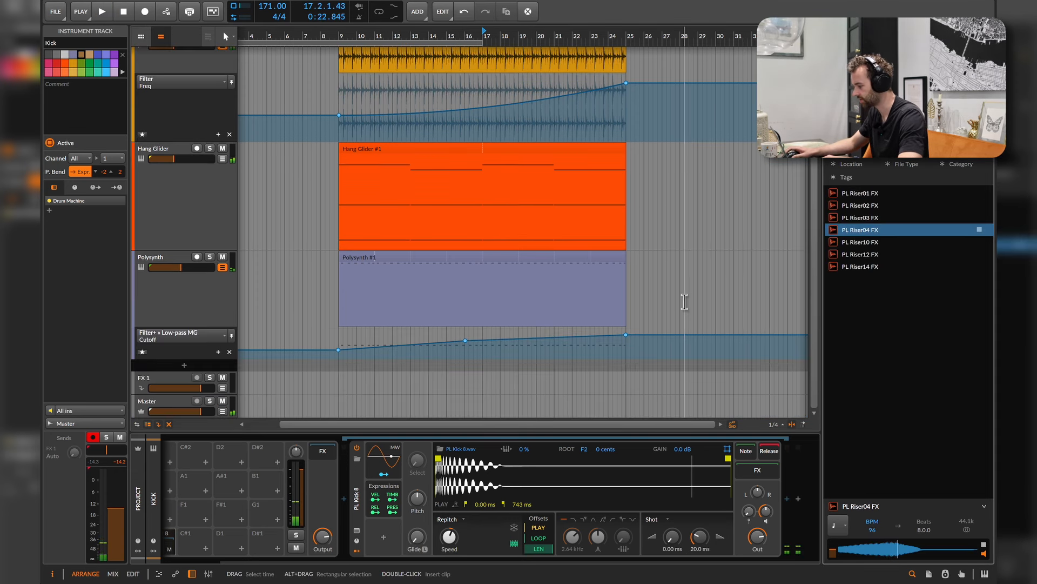
click(674, 311)
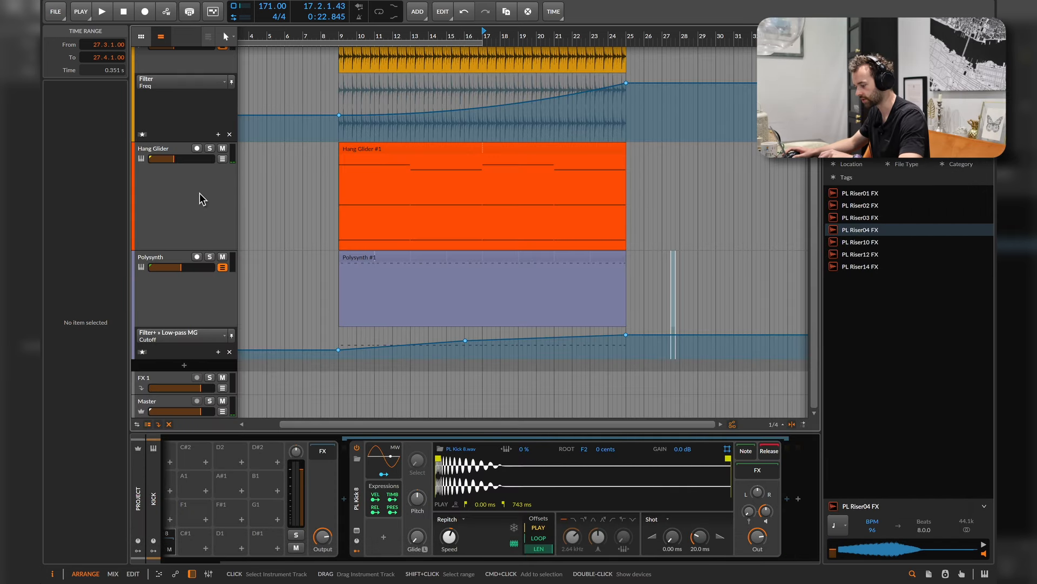
scroll(201, 204, up, 2)
scroll(203, 209, down, 2)
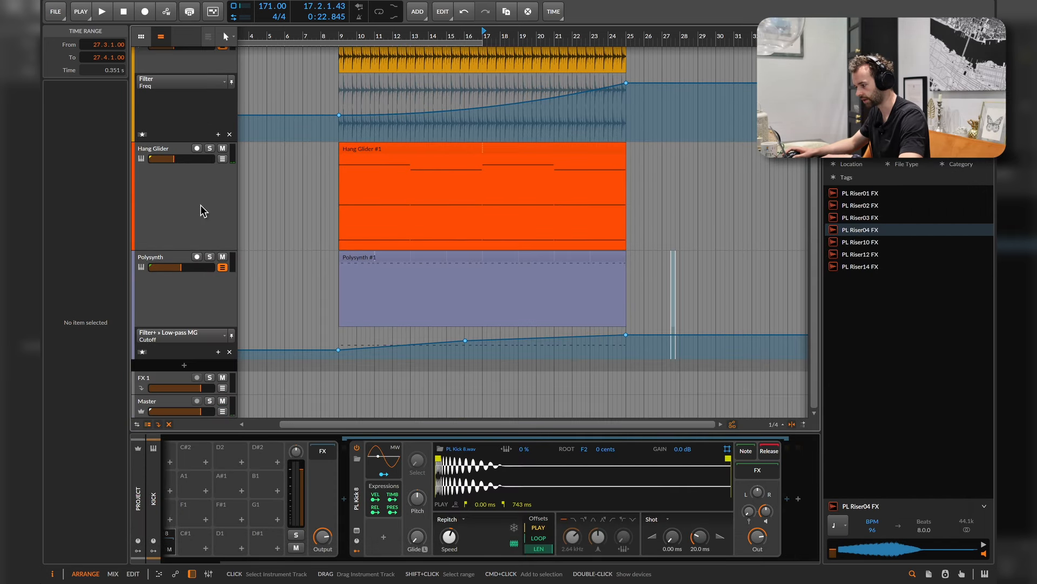
scroll(201, 211, up, 2)
scroll(206, 233, down, 2)
scroll(297, 203, right, 7)
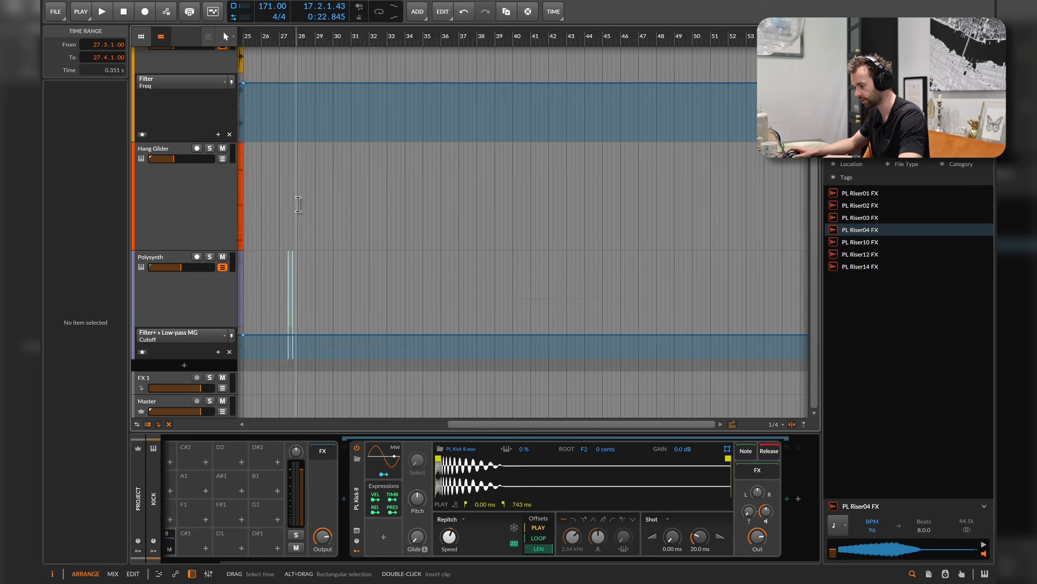
scroll(298, 204, left, 8)
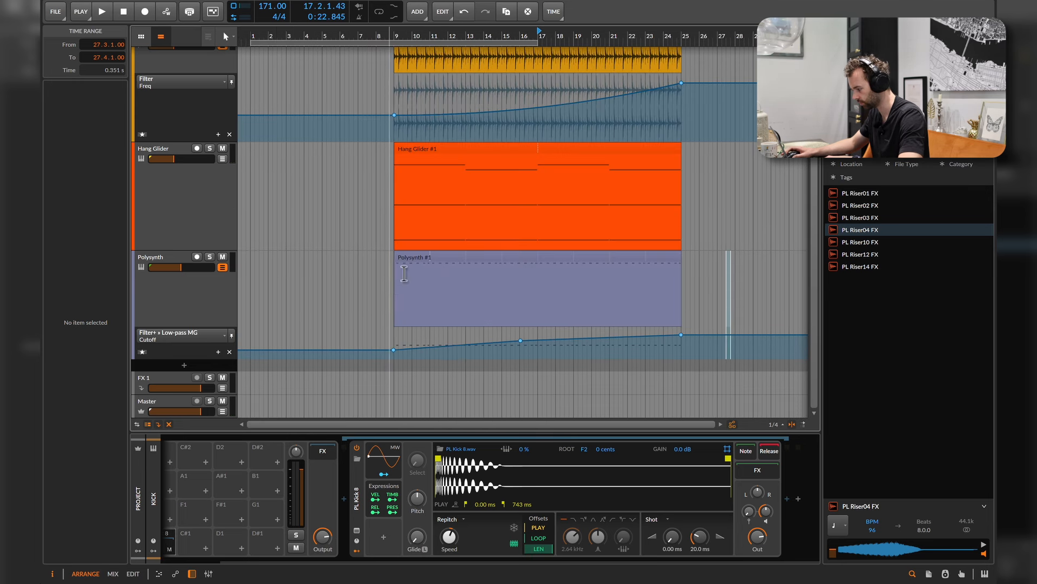
scroll(419, 273, up, 2)
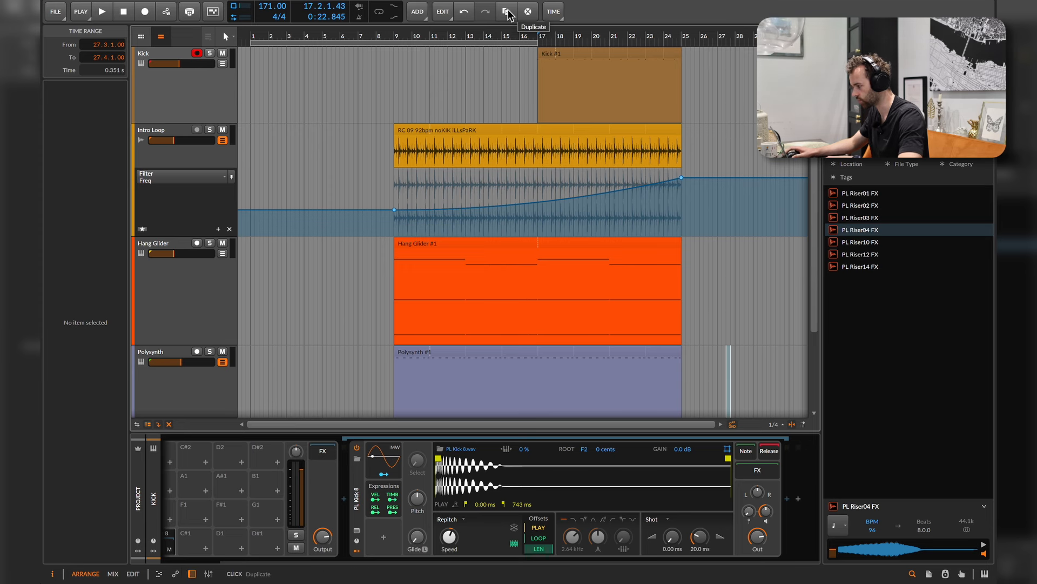
scroll(475, 214, down, 2)
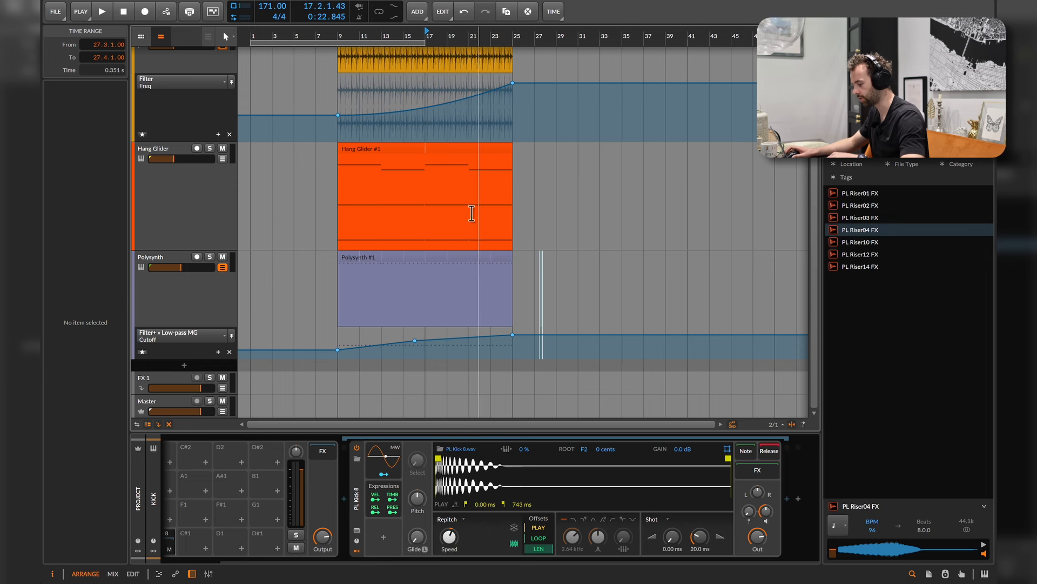
scroll(410, 184, down, 2)
scroll(422, 195, up, 5)
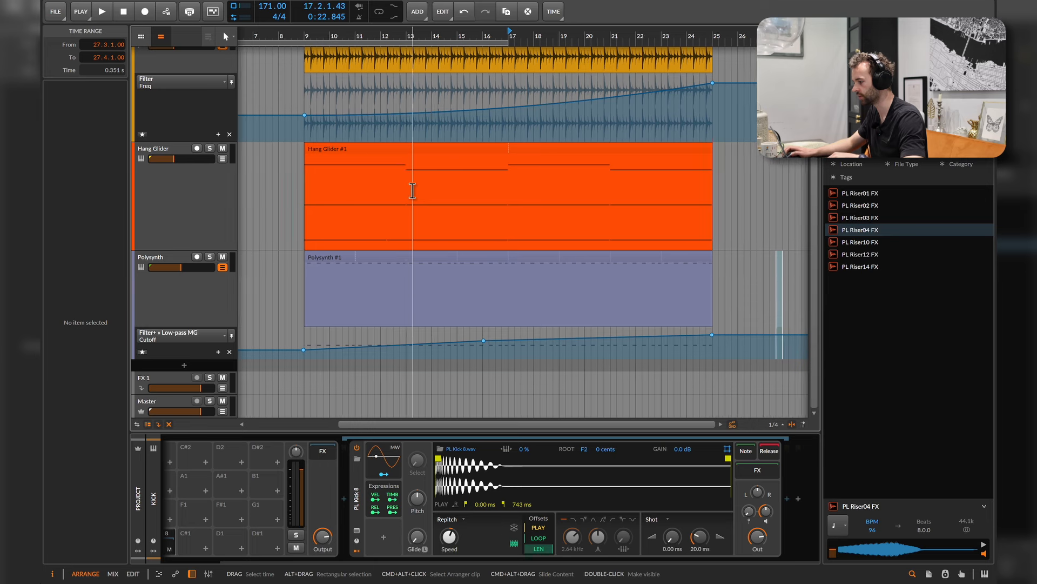
scroll(417, 199, down, 5)
scroll(416, 200, up, 3)
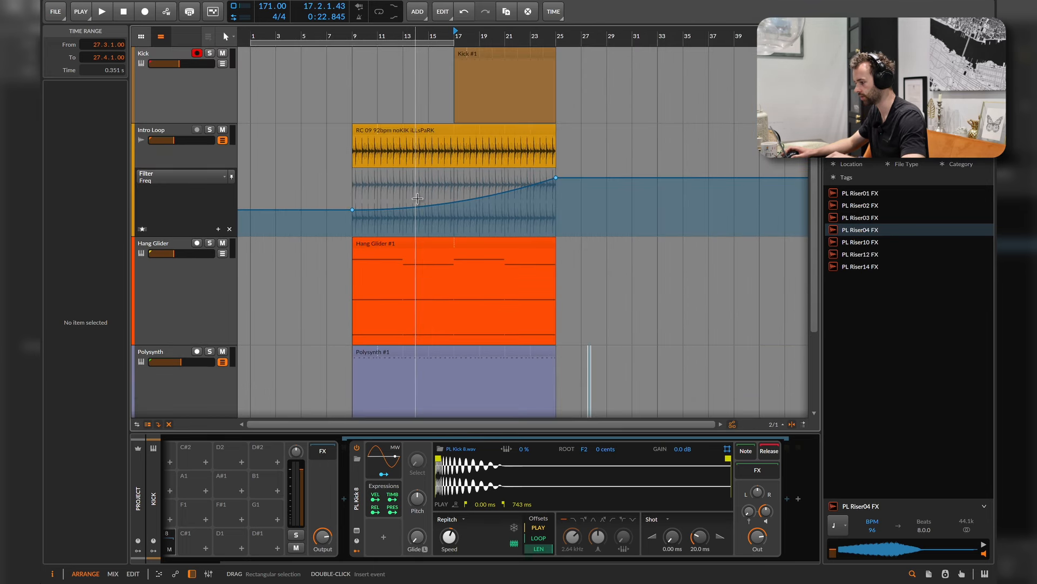
scroll(419, 200, right, 1)
scroll(419, 199, up, 4)
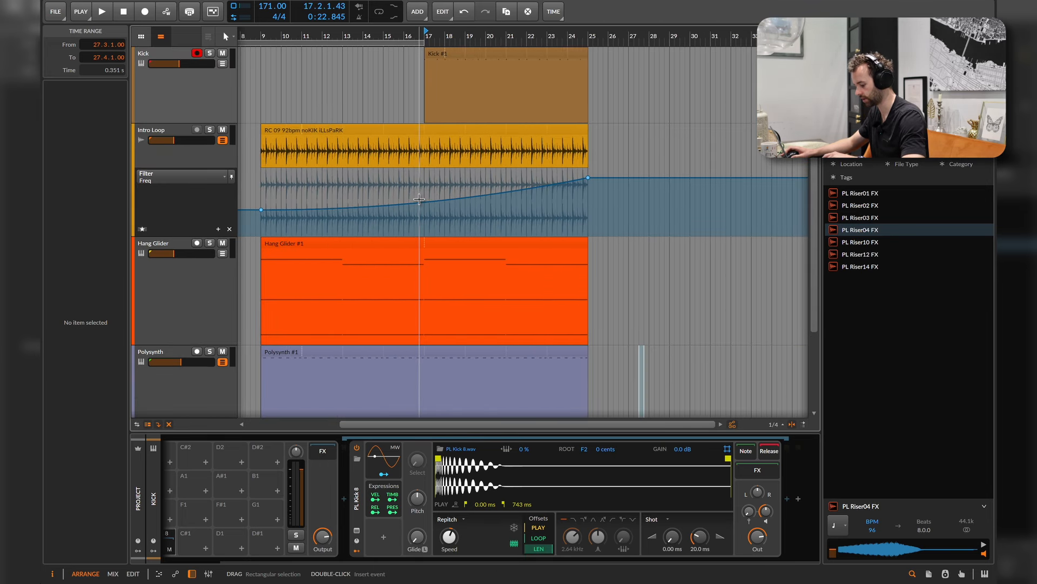
scroll(419, 205, left, 3)
scroll(419, 205, right, 3)
scroll(419, 204, left, 3)
scroll(418, 205, down, 1)
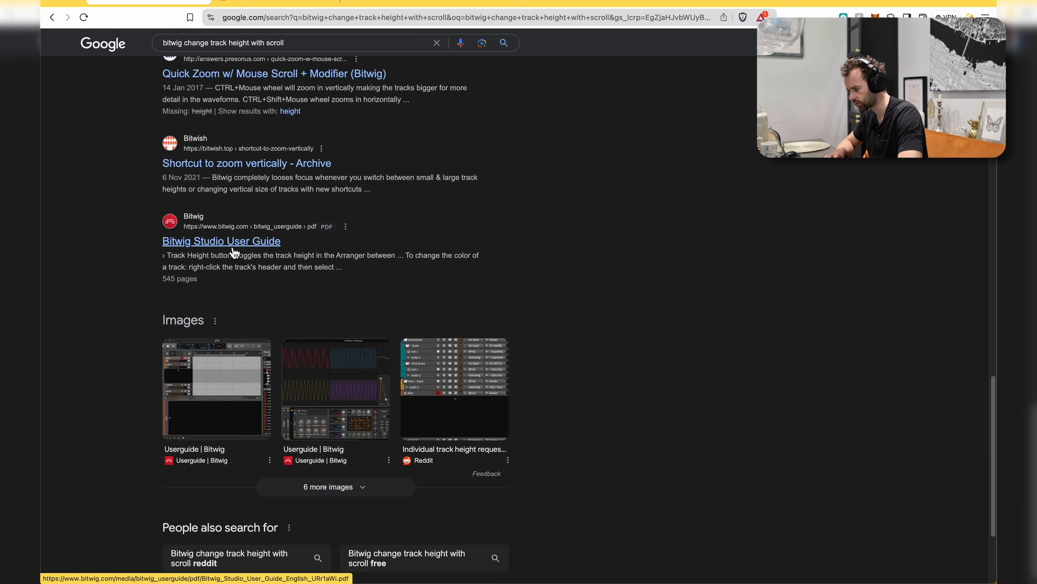
Open the Bitwig Studio User Guide from the Google results about changing track height with scroll
click(233, 248)
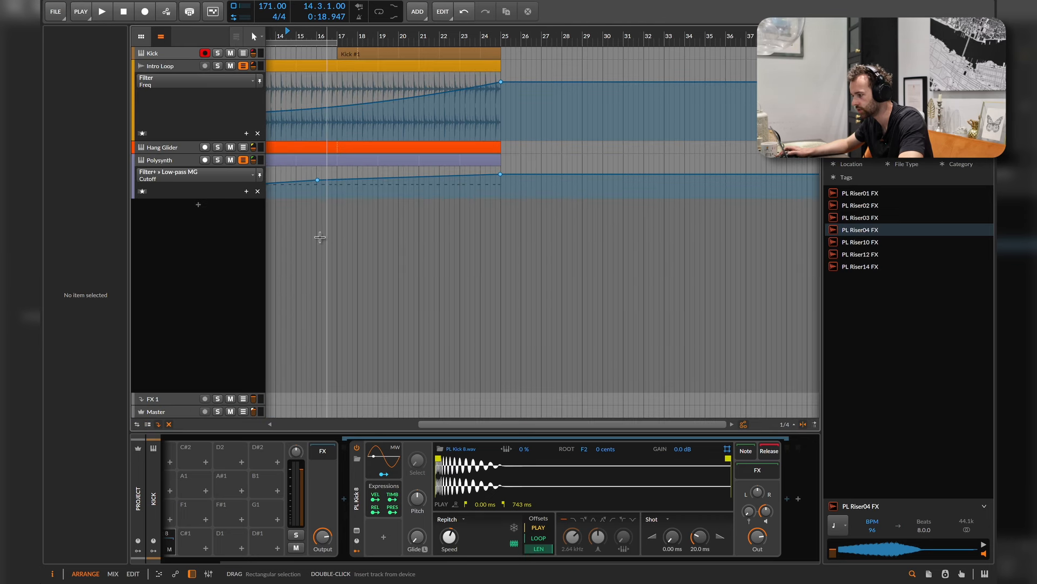
In Bitwig Studio, select the Polysynth track and switch the arranger tracks back to their tall height
scroll(320, 237, left, 5)
click(194, 162)
click(158, 425)
click(158, 424)
click(147, 424)
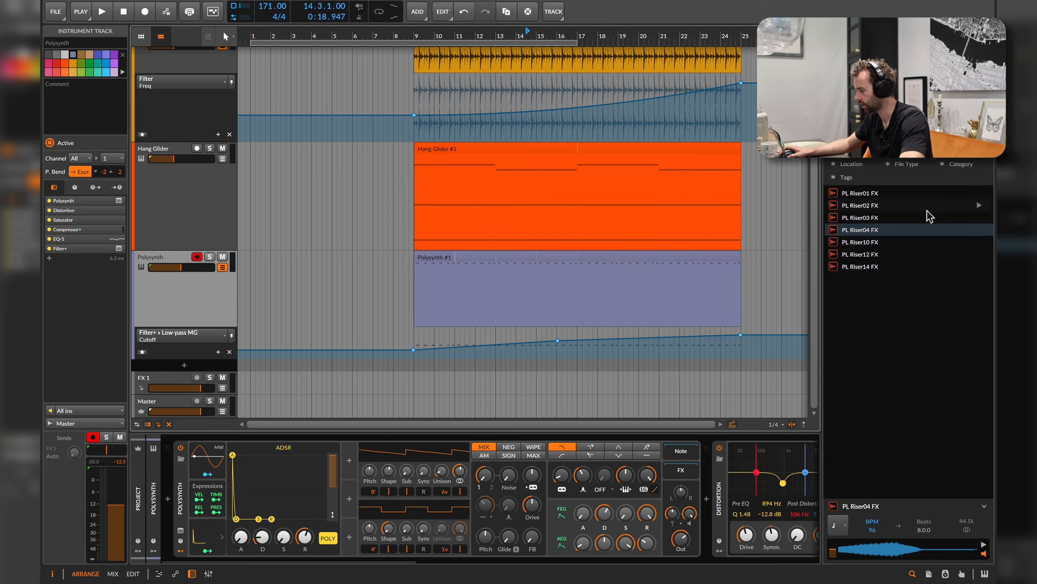
Place the PL Riser04 FX sample on a new track at bar 22, enlarge the track and audition it
drag(928, 229, 675, 352)
drag(195, 359, 194, 379)
click(605, 343)
key(space)
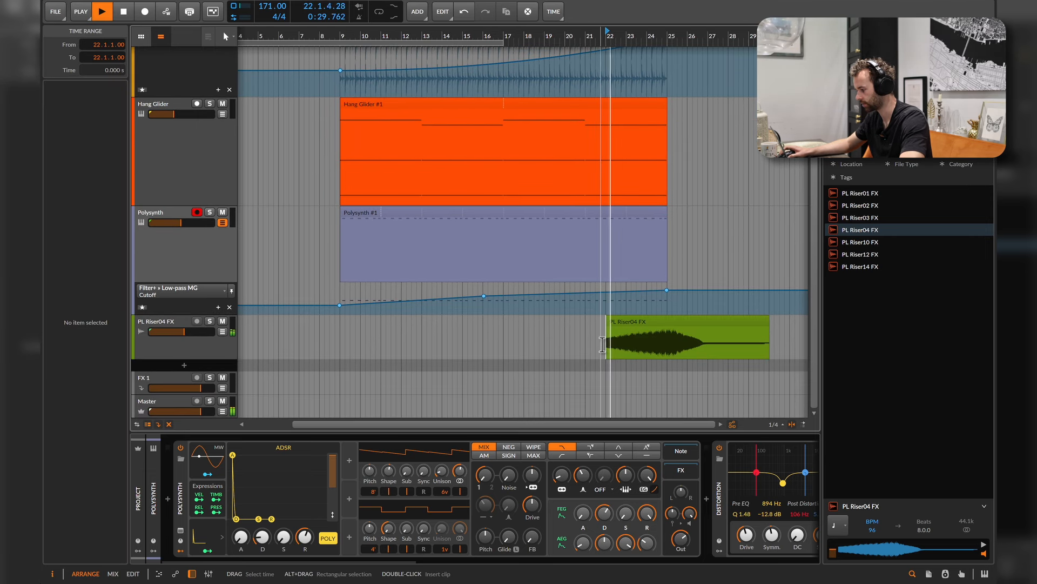
key(space)
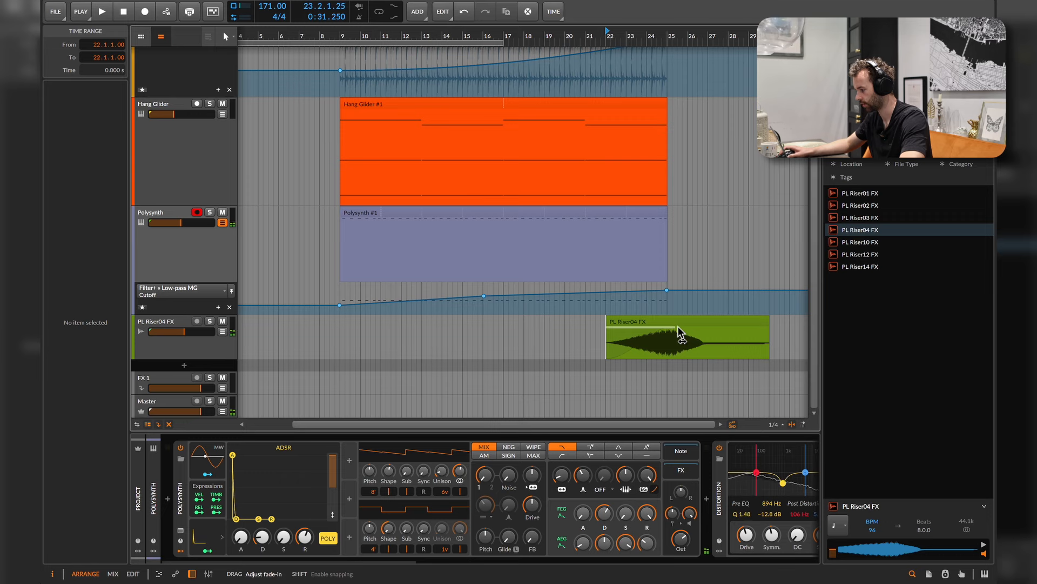
Lower the PL Riser04 FX track's volume and select that track to show its empty device chain
mouse_move(184, 331)
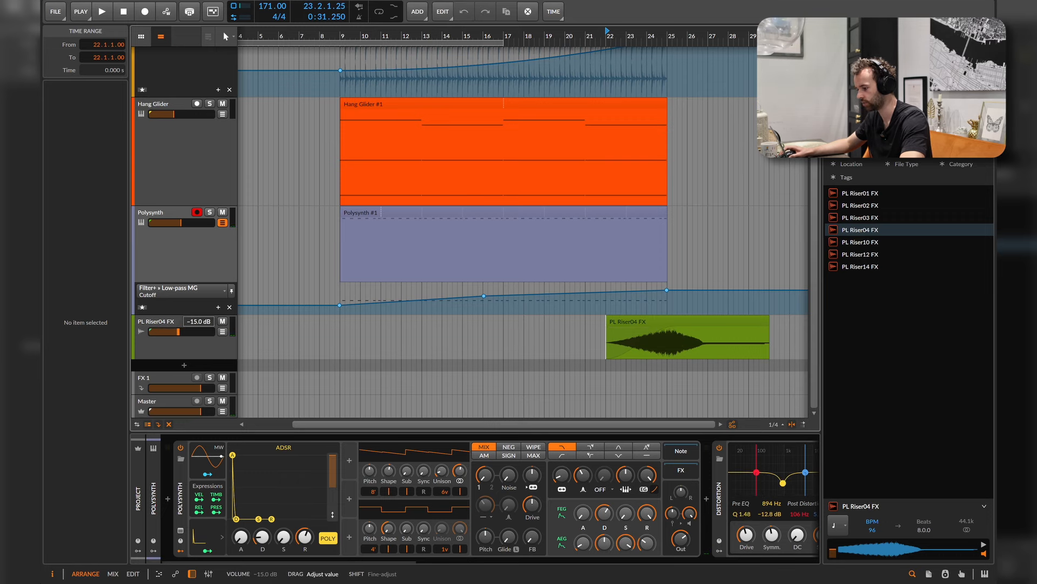
drag(184, 332, 180, 331)
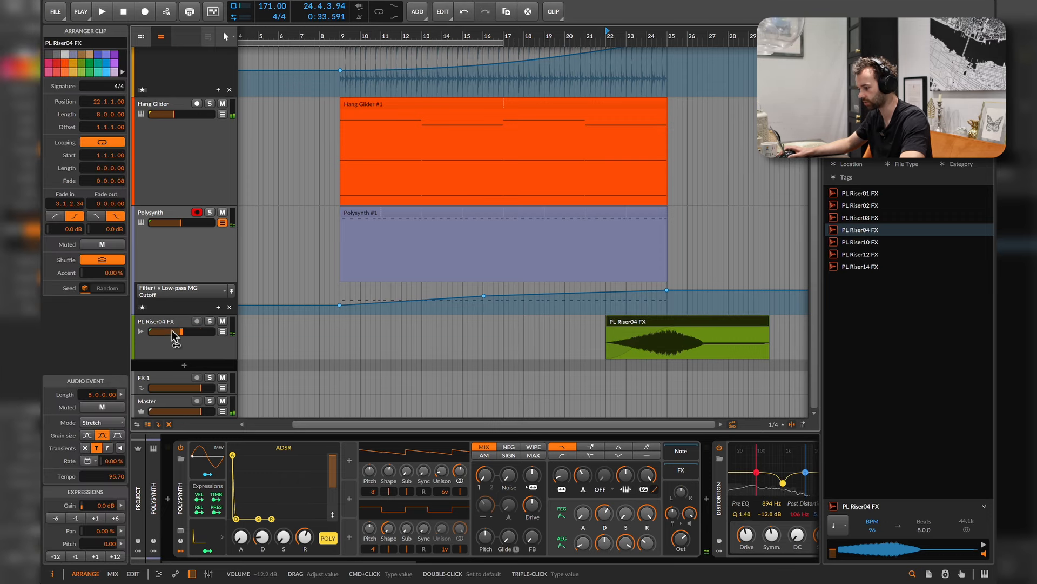
click(173, 351)
click(179, 365)
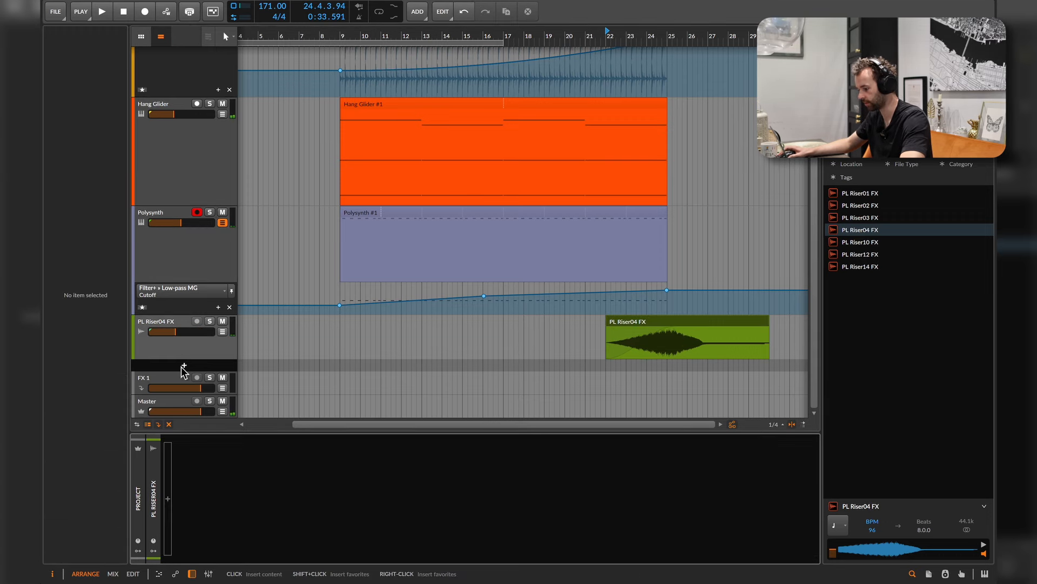
Insert a Compressor+ device on the PL Riser04 FX track
double_click(168, 494)
text(mu)
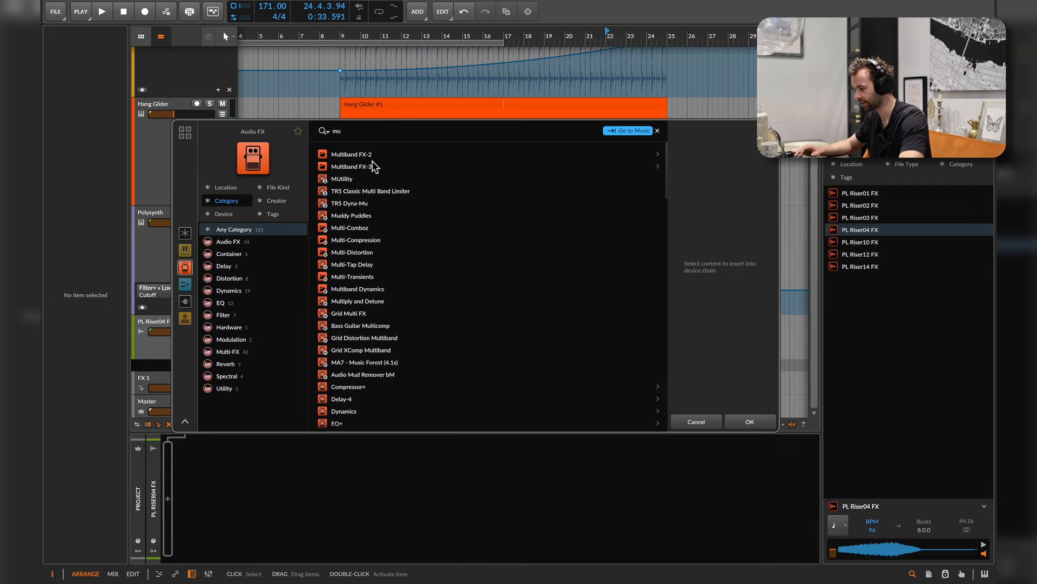
key(BackSpace)
key(BackSpace)
text(comp)
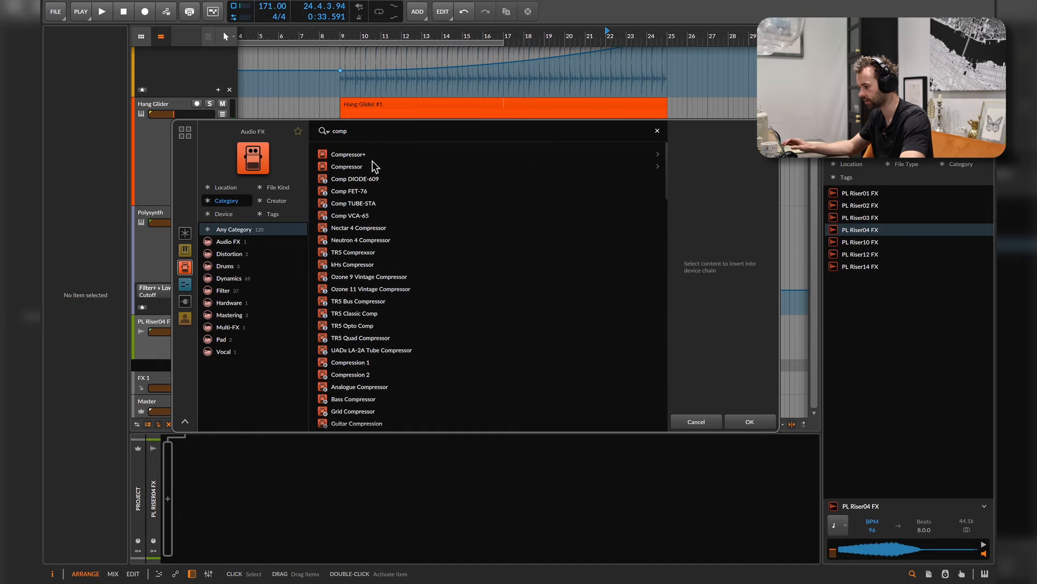
key(Return)
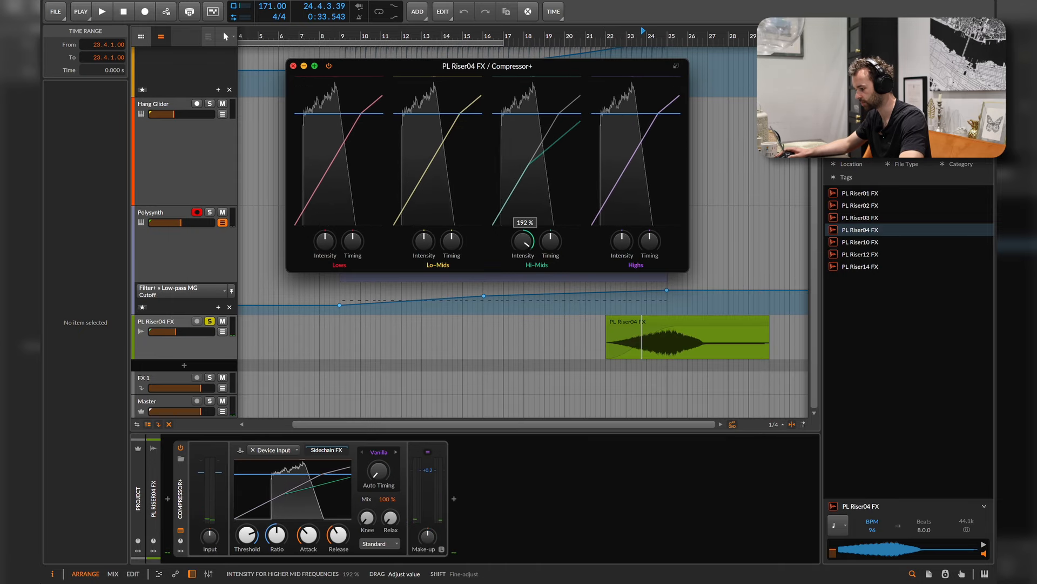
Set the Compressor+ threshold to about -16.7 dB and its attack to 101 ms while auditioning the soloed riser
drag(247, 534, 247, 544)
key(space)
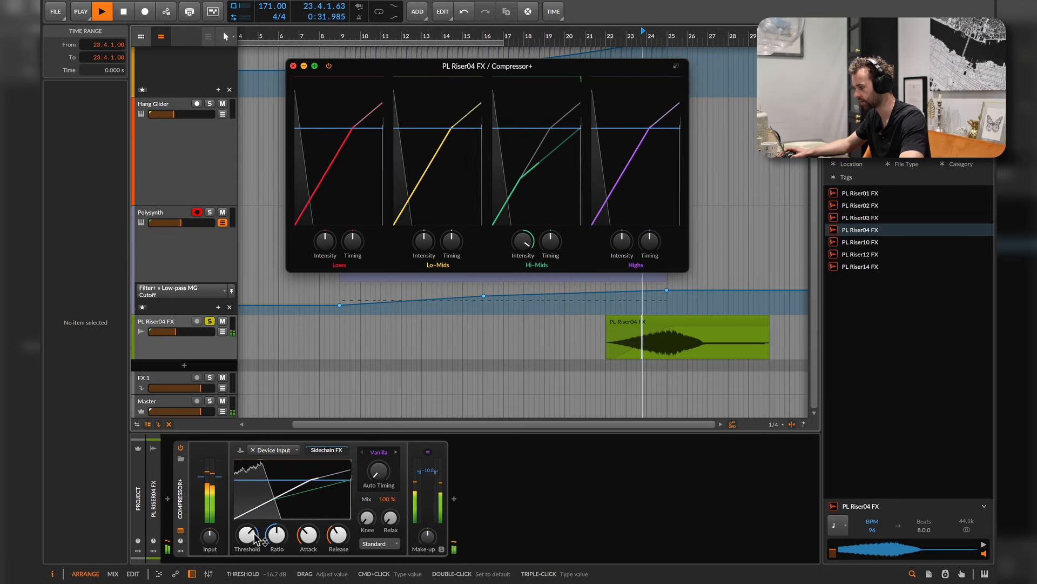
drag(308, 535, 308, 529)
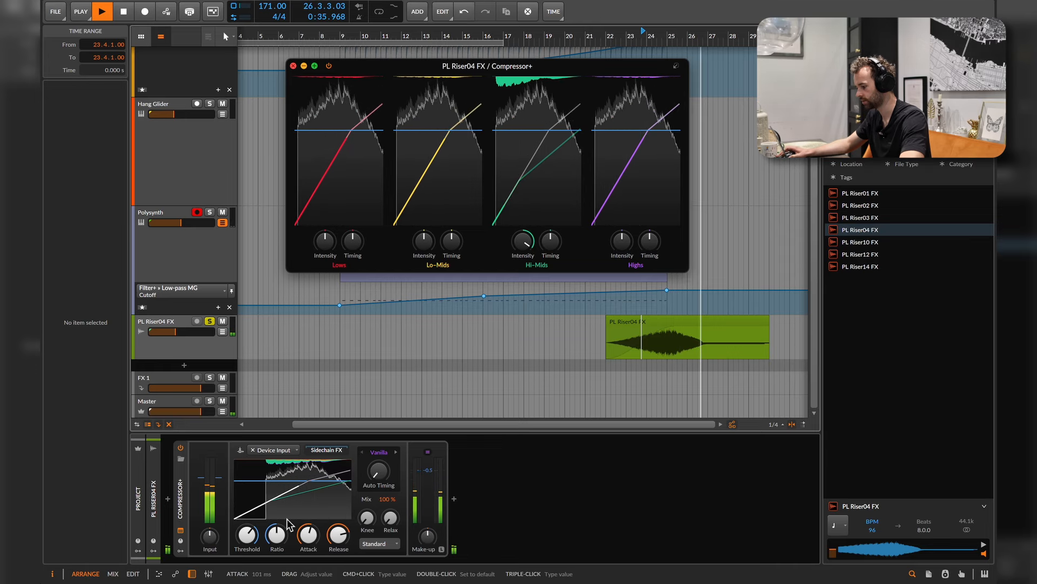
key(space)
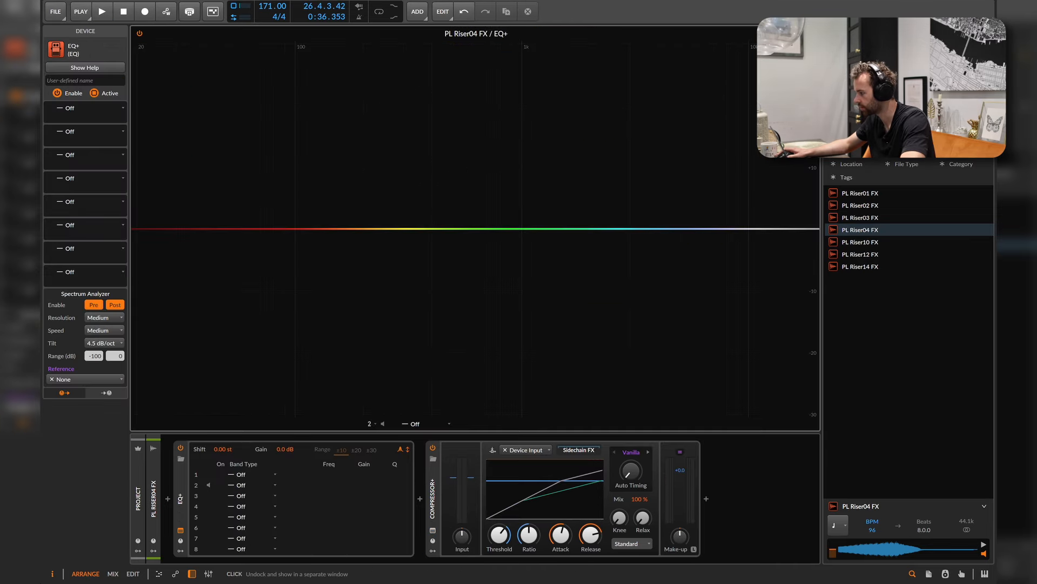
Show the riser's EQ+ in a smaller separate window and raise a Low-cut 2 band to about 1.31 kHz
click(812, 33)
drag(805, 458, 637, 290)
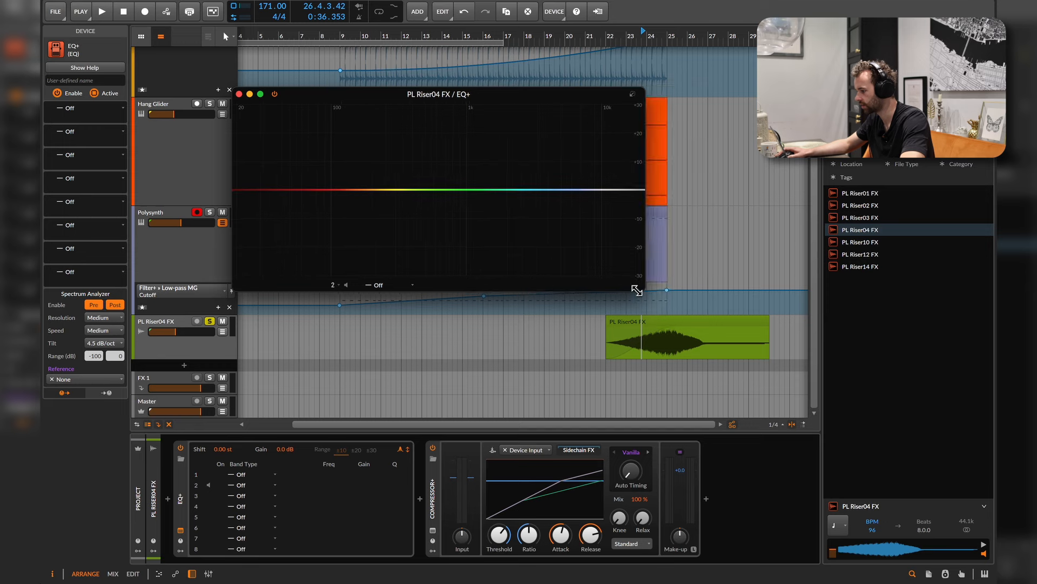
double_click(238, 178)
right_click(242, 181)
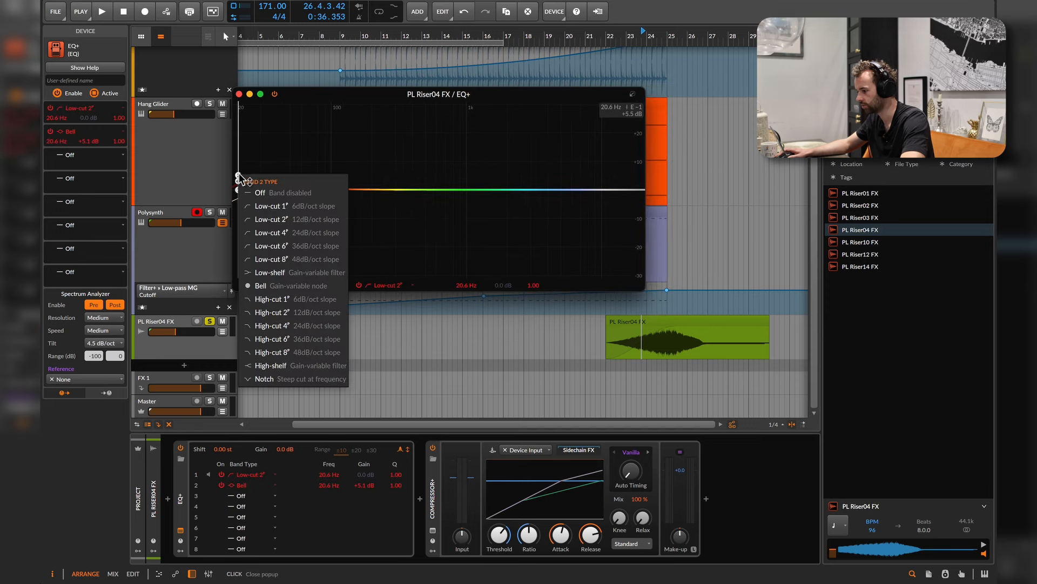
click(244, 179)
drag(242, 190, 441, 190)
key(space)
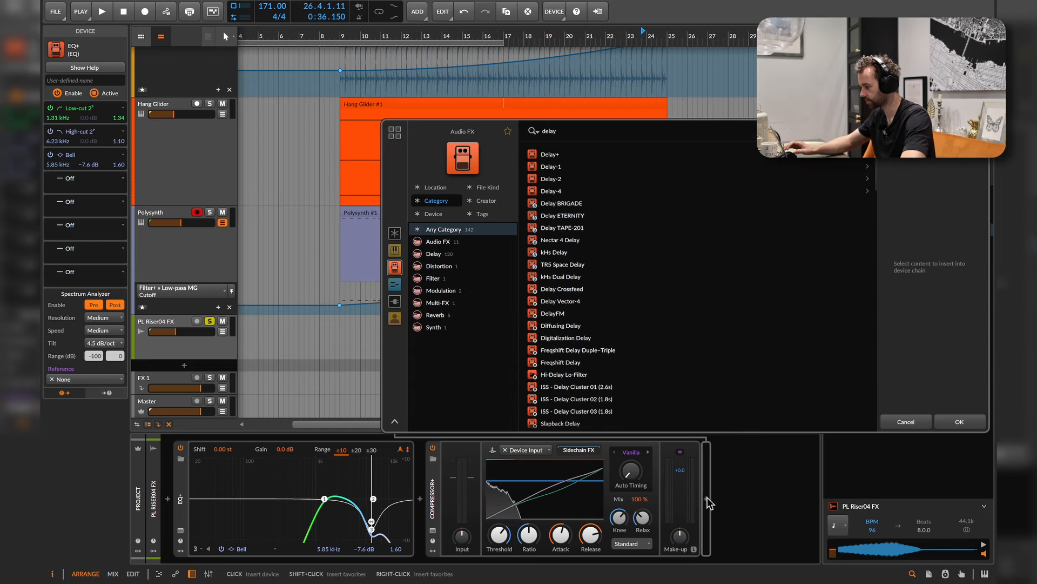
Insert a Delay+ device after the Compressor+ on the riser track and audition the result
double_click(553, 154)
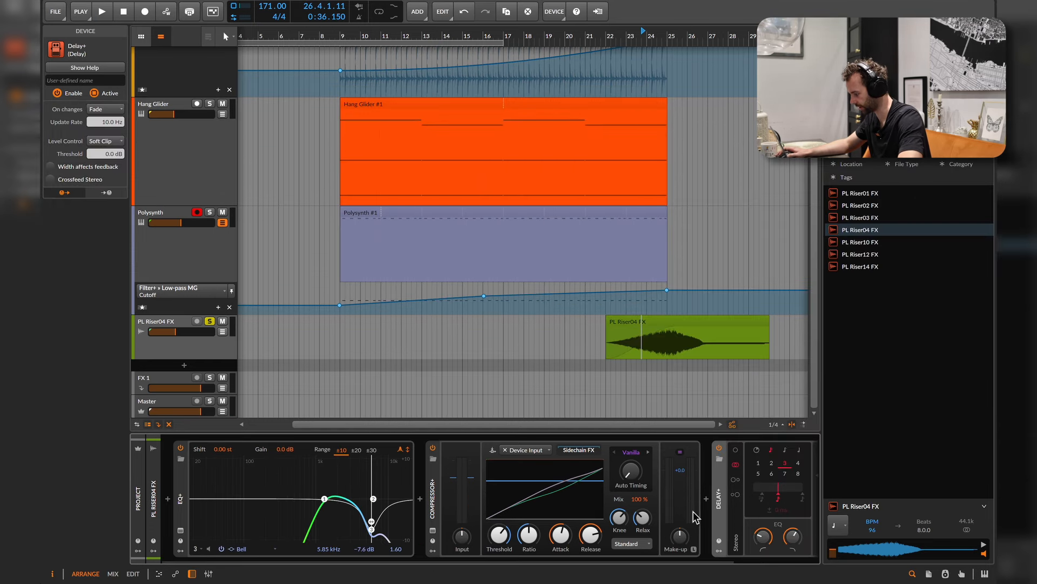
key(space)
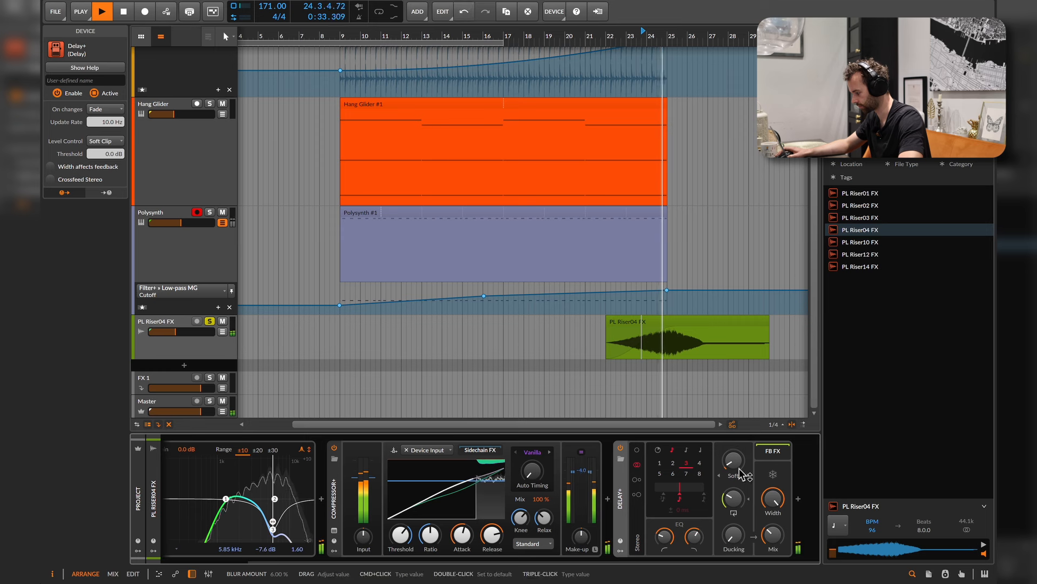
Stop playback and clear the riser search from the browser
key(space)
click(336, 260)
click(835, 59)
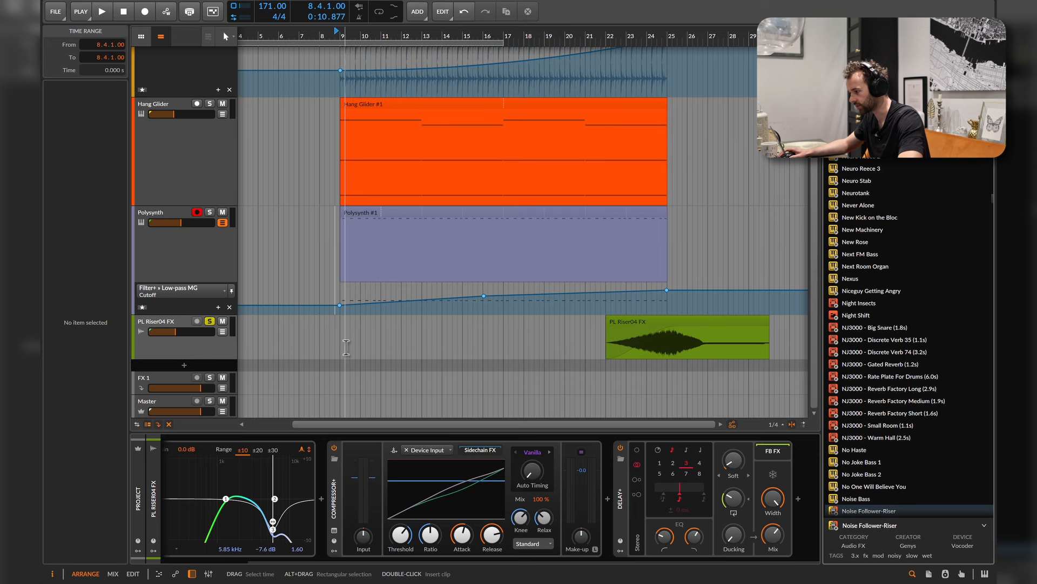
drag(343, 347, 592, 340)
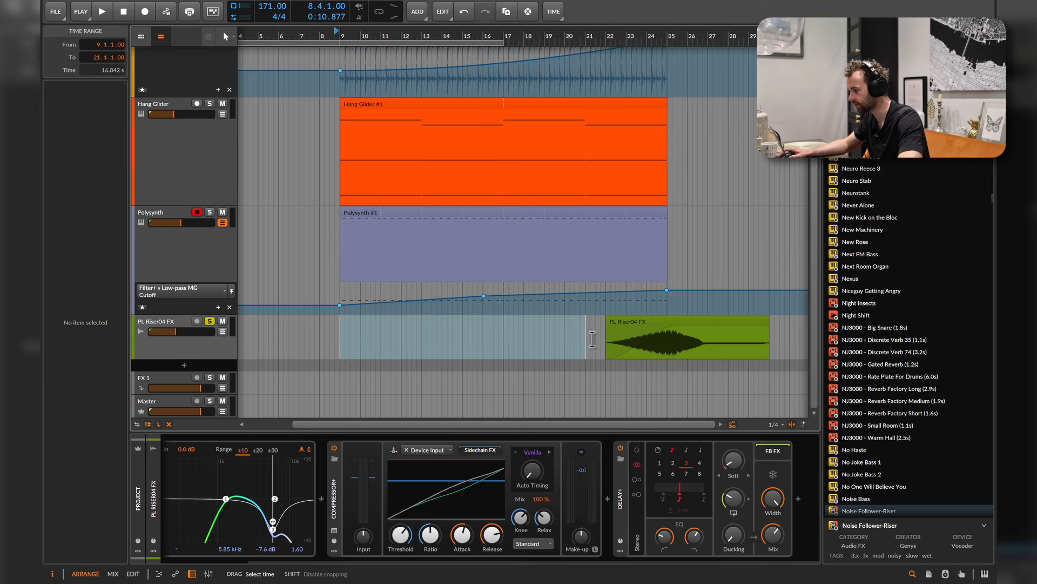
scroll(432, 216, up, 4)
click(347, 113)
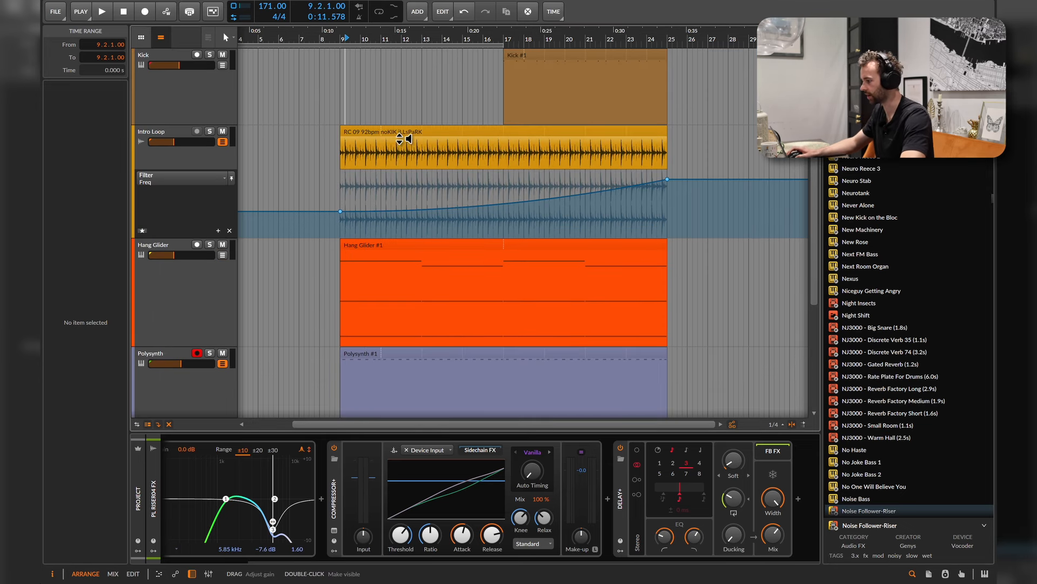
Search the browser for crash samples and place Crash K Custom 18 04 at bar 25 on its own track below Kick
scroll(402, 139, down, 2)
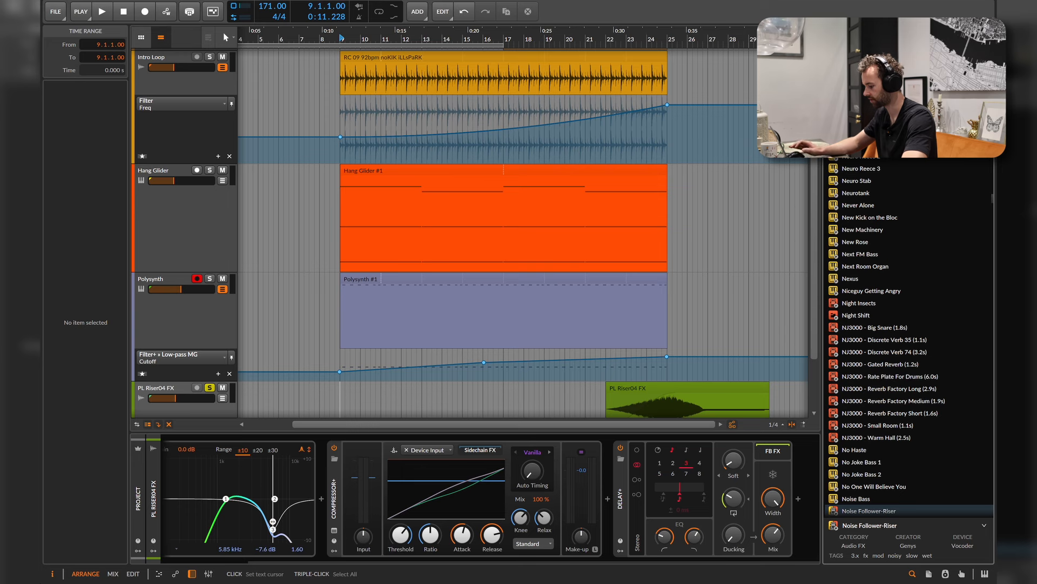
text(crash)
scroll(909, 277, down, 10)
click(886, 347)
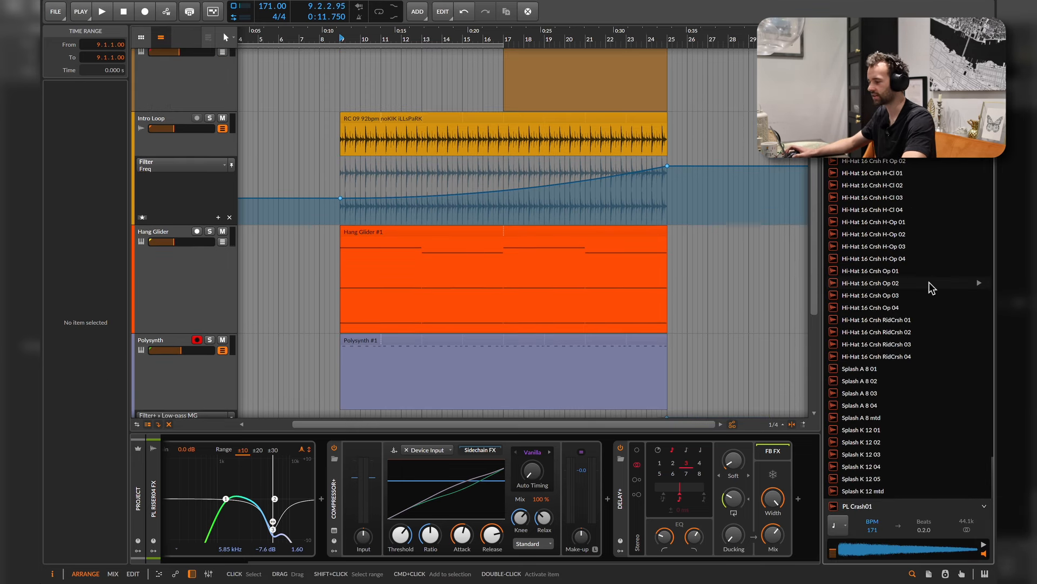
scroll(929, 283, up, 15)
scroll(913, 292, down, 15)
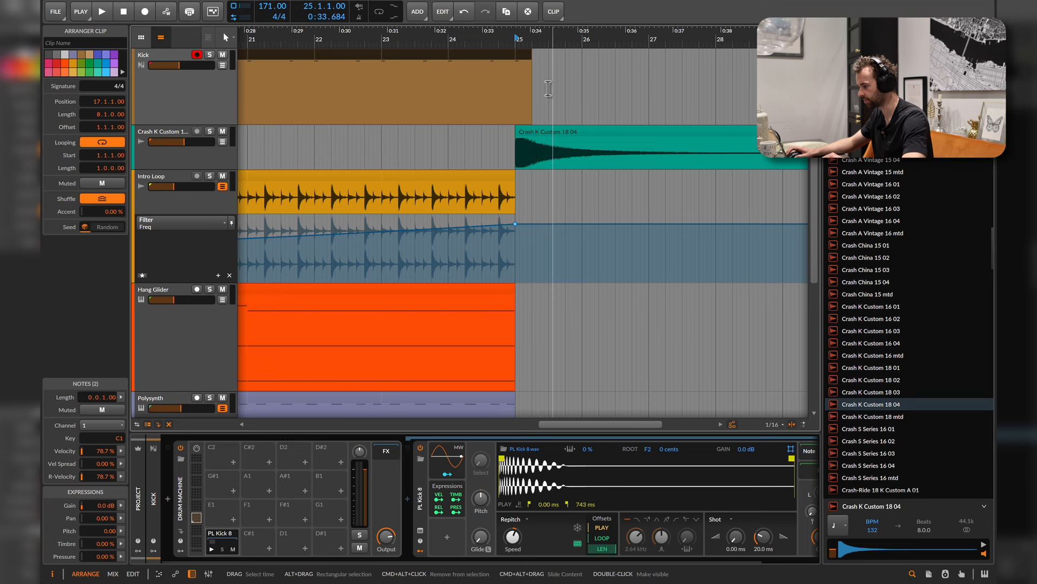
Insert a Compressor on the crash track and lower the track's volume to about -29 dB while auditioning from bar 25
scroll(548, 89, down, 5)
click(515, 149)
key(space)
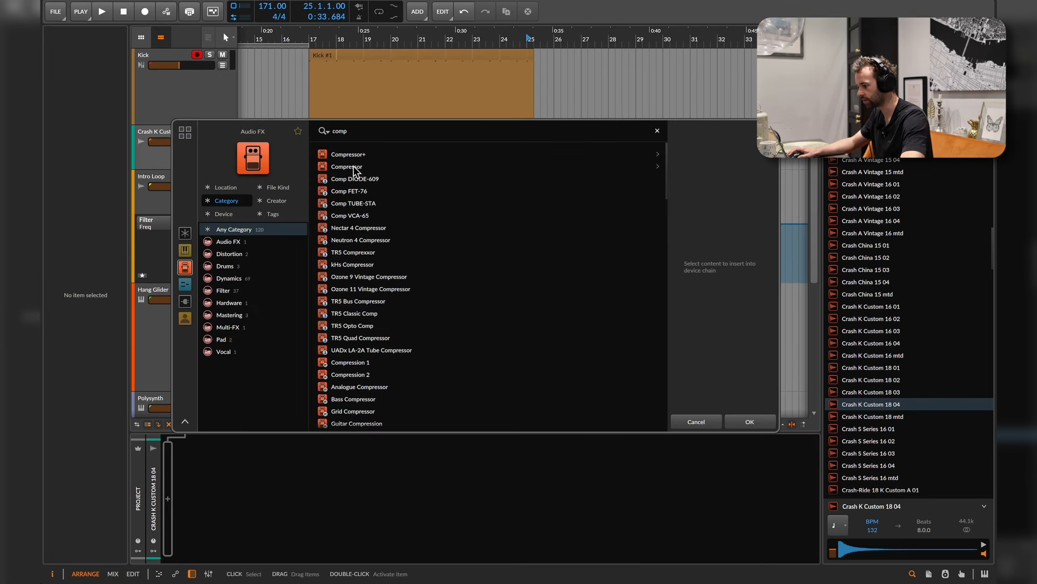
double_click(354, 166)
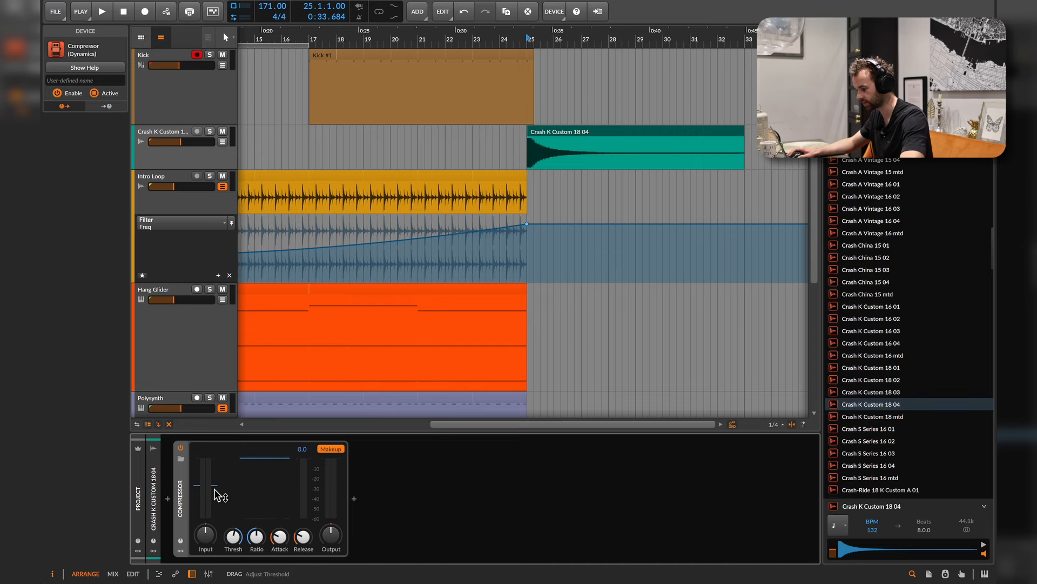
drag(180, 142, 158, 142)
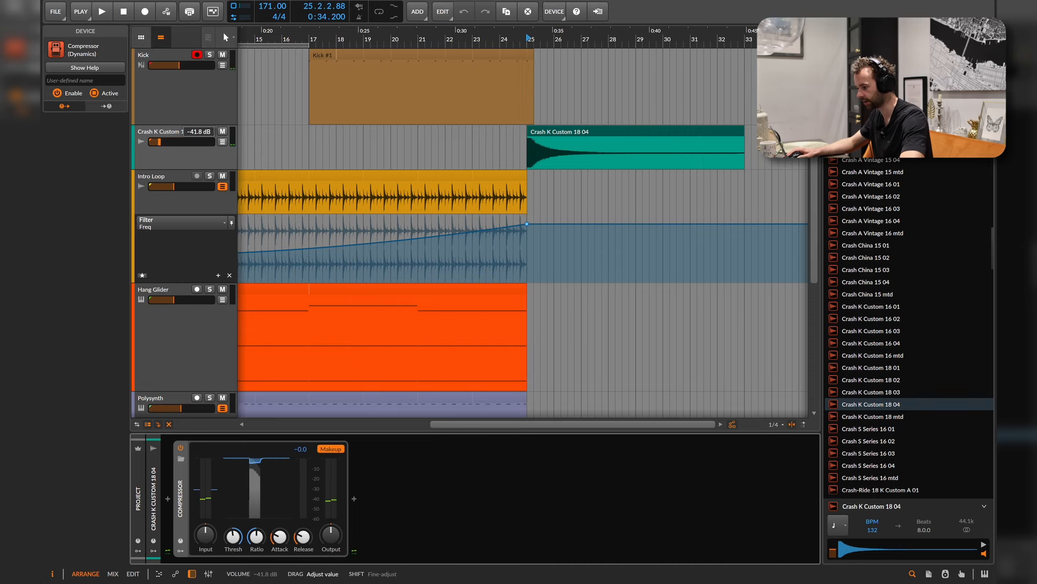
key(space)
Open the crash clip in the detail editor and set its audio event pitch to 3.00 while auditioning
double_click(580, 141)
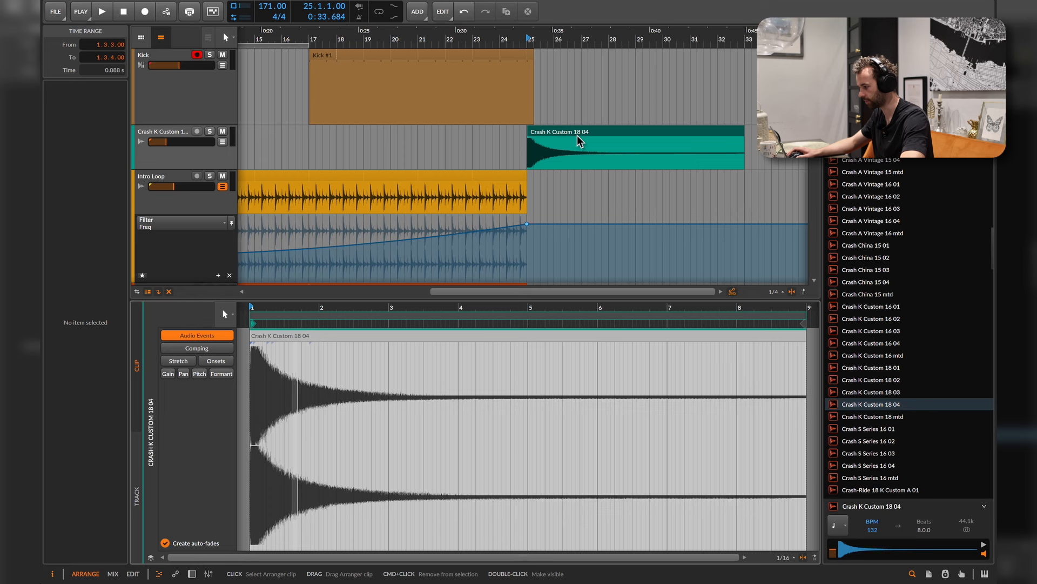
click(199, 373)
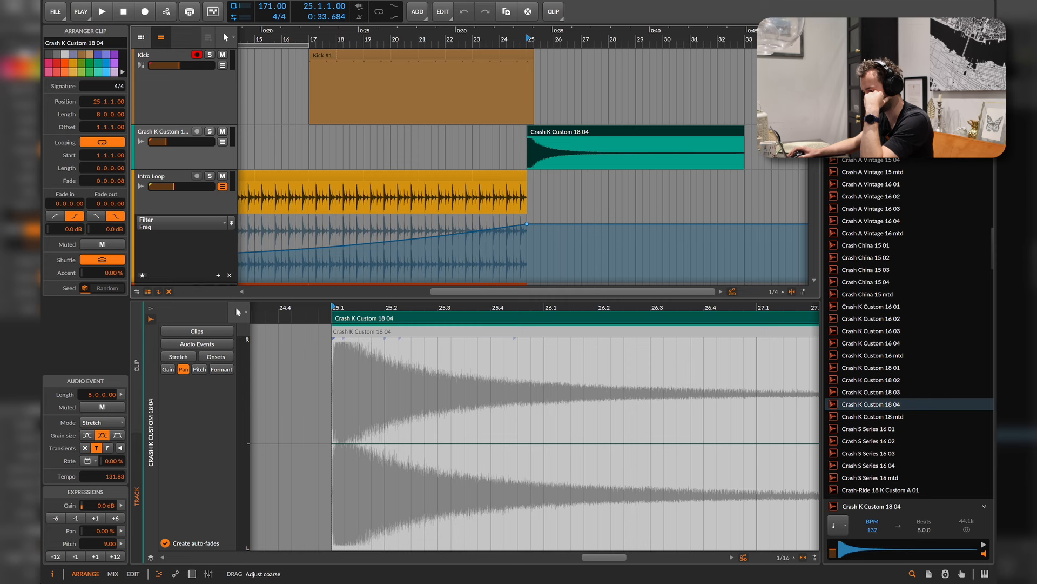
key(space)
drag(104, 545, 103, 530)
drag(110, 543, 110, 548)
key(space)
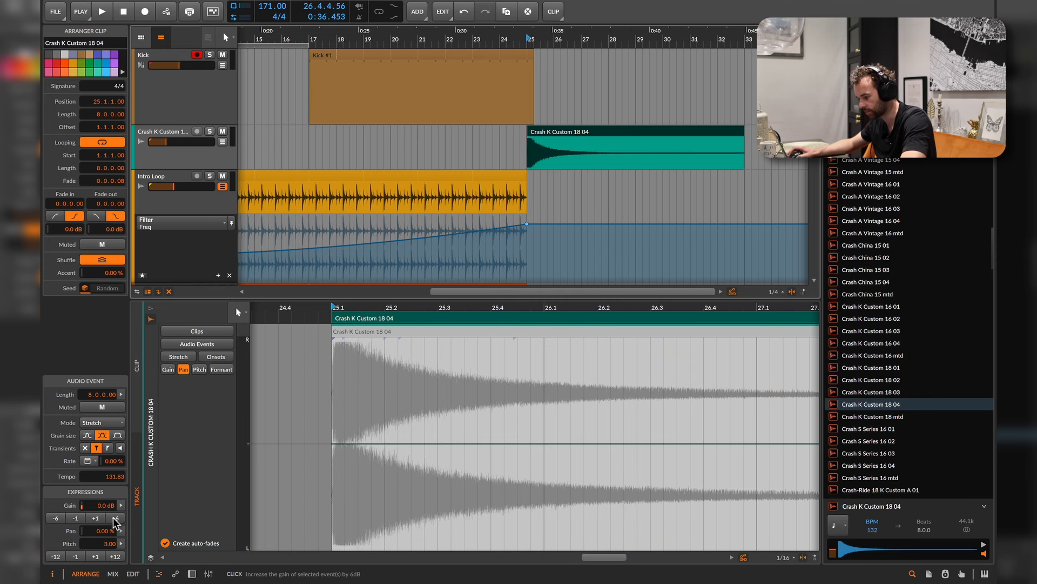
Switch the crash audio event's playback mode to Repitch and set its tempo to 109.83
click(108, 423)
click(150, 399)
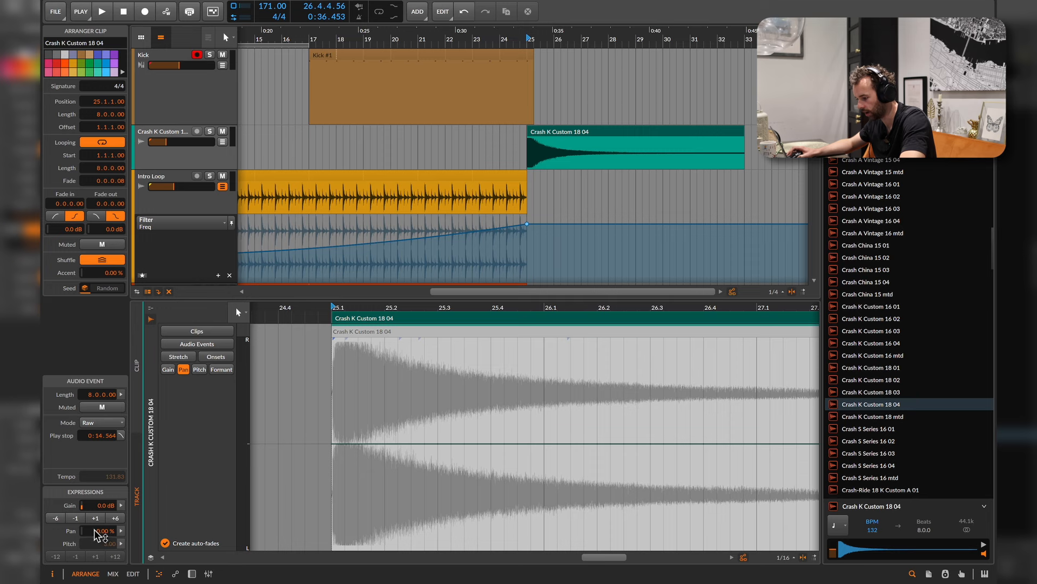
click(103, 422)
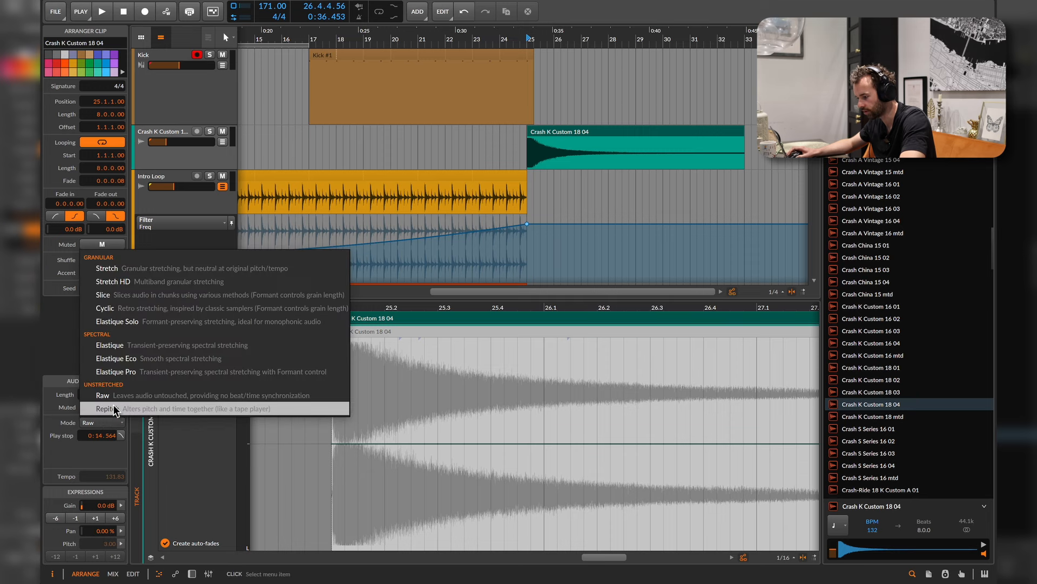
click(108, 409)
drag(114, 479, 115, 500)
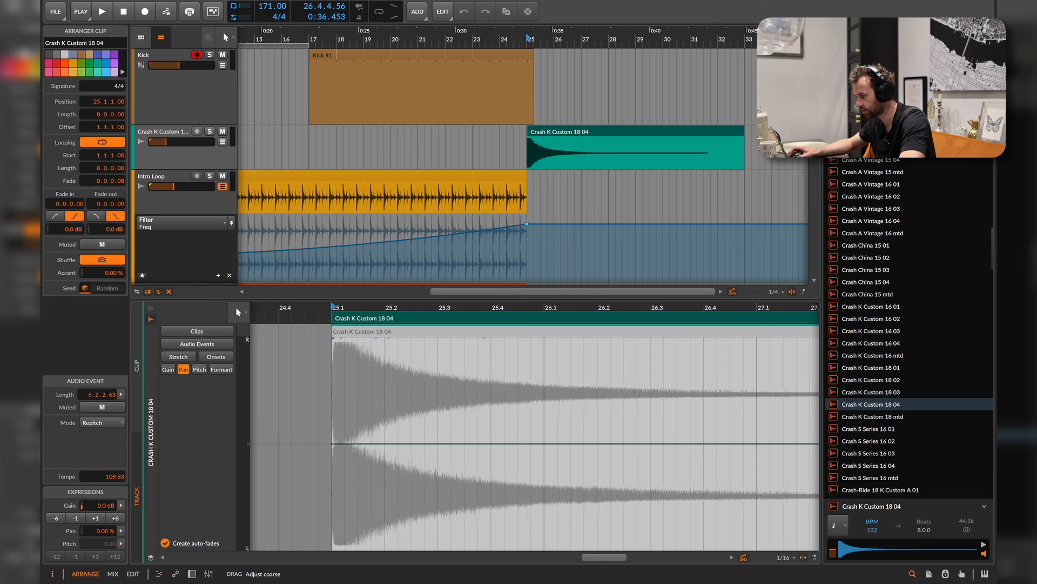
Automate Hang Glider's Phase-4 Filt Freq from a 136 Hz point at bar 21 up to a higher point at bar 25
key(d)
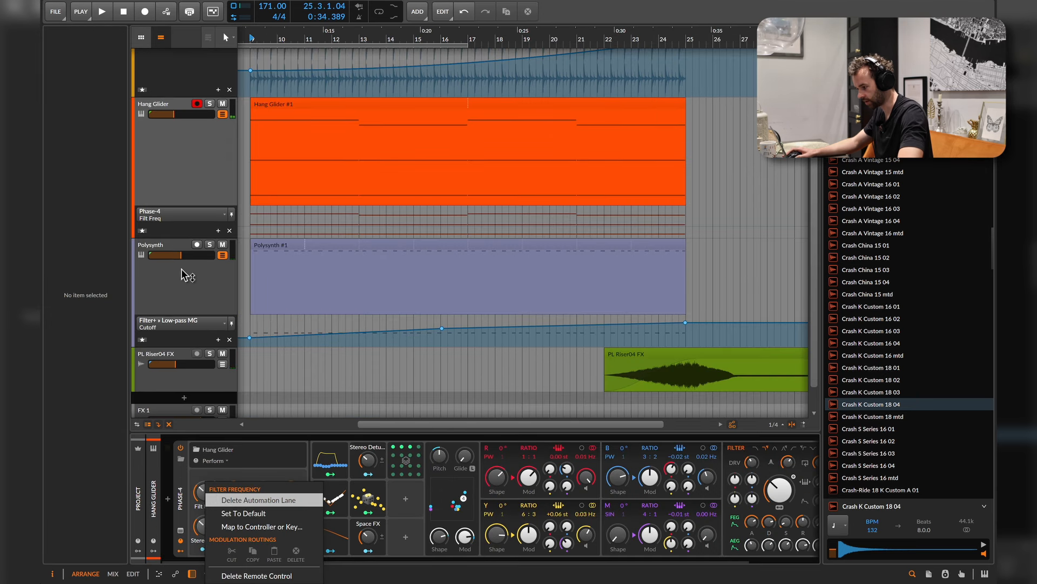
click(193, 224)
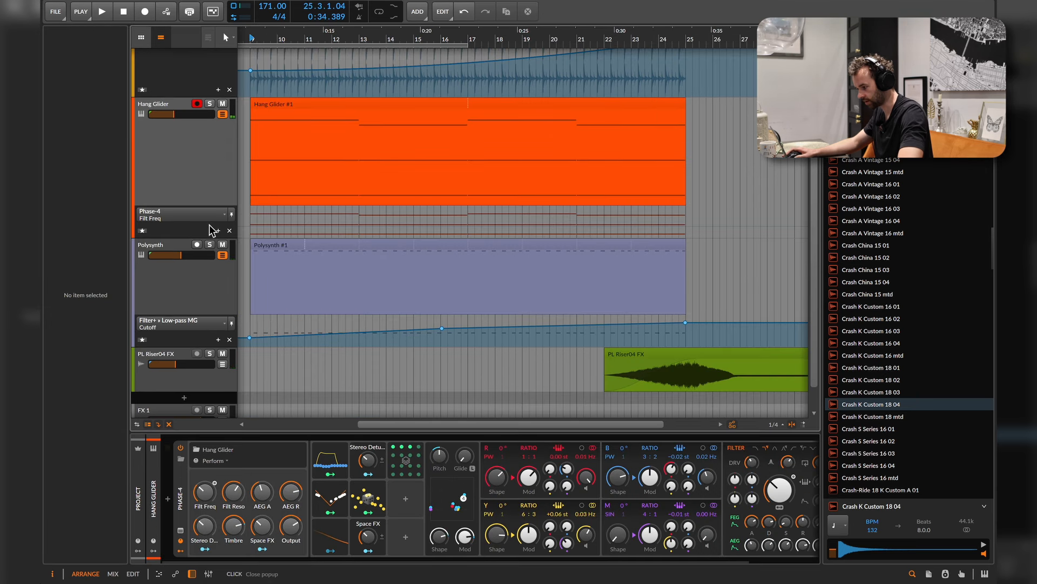
click(577, 220)
click(576, 226)
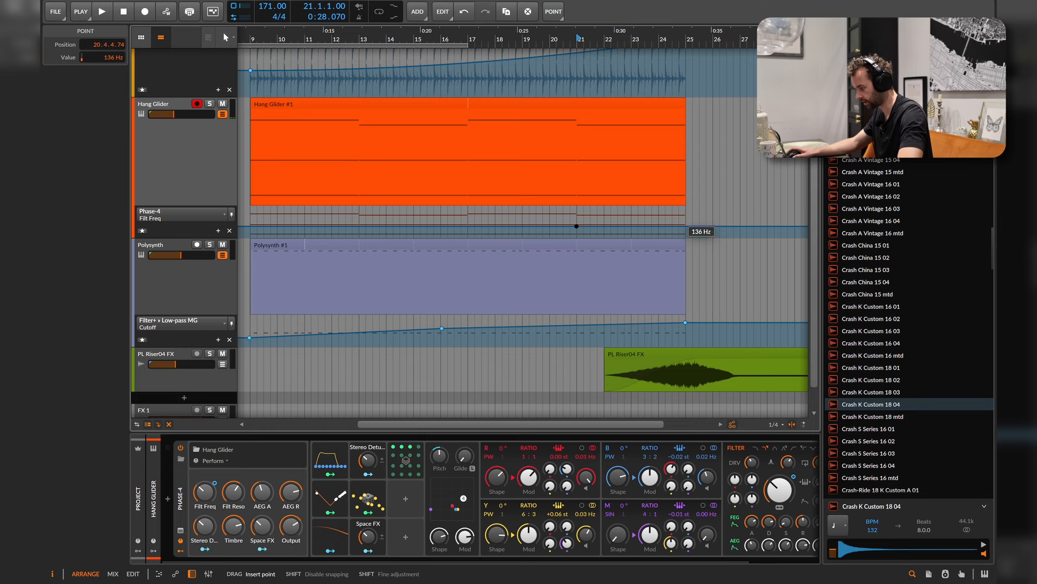
drag(684, 222, 684, 221)
click(571, 216)
key(space)
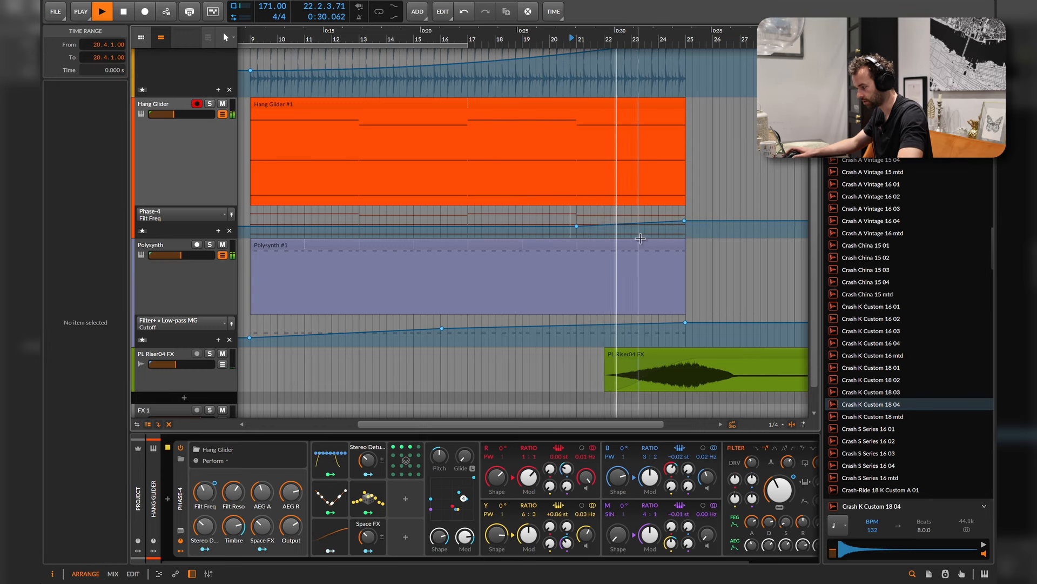
drag(684, 220, 684, 216)
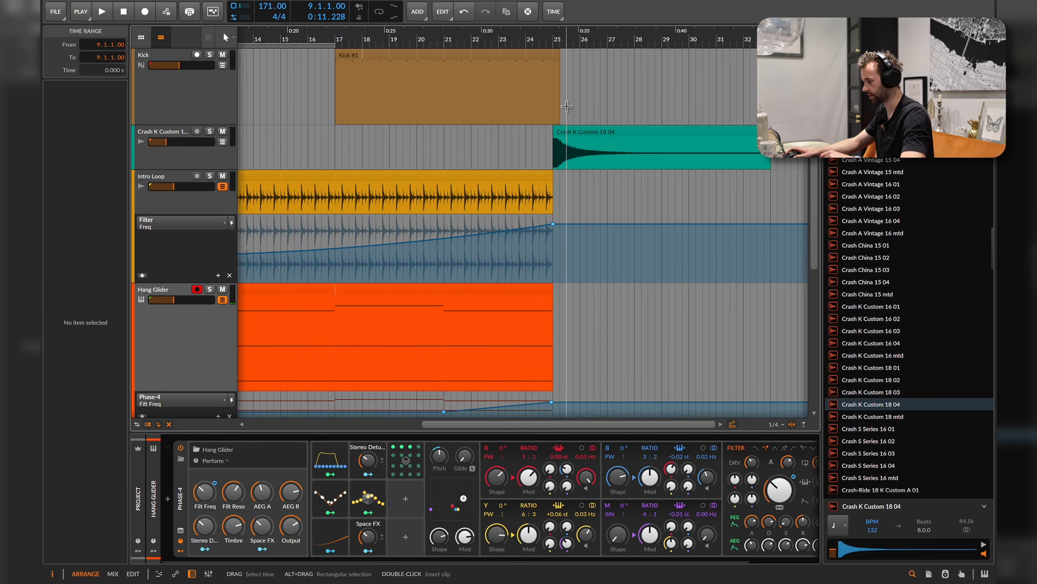
Insert a cue marker named Buildup at bar 25
right_click(556, 46)
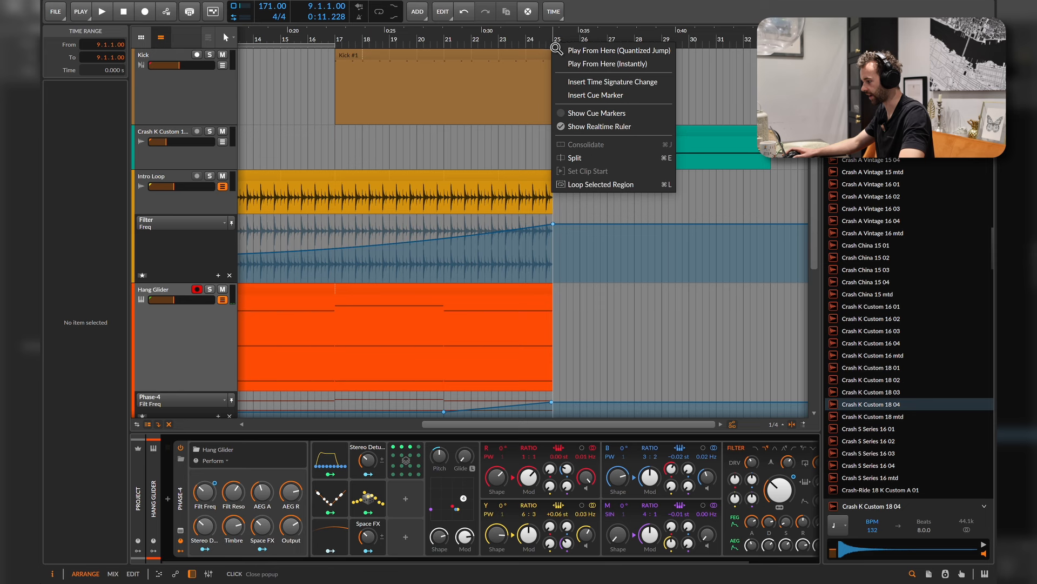
click(554, 77)
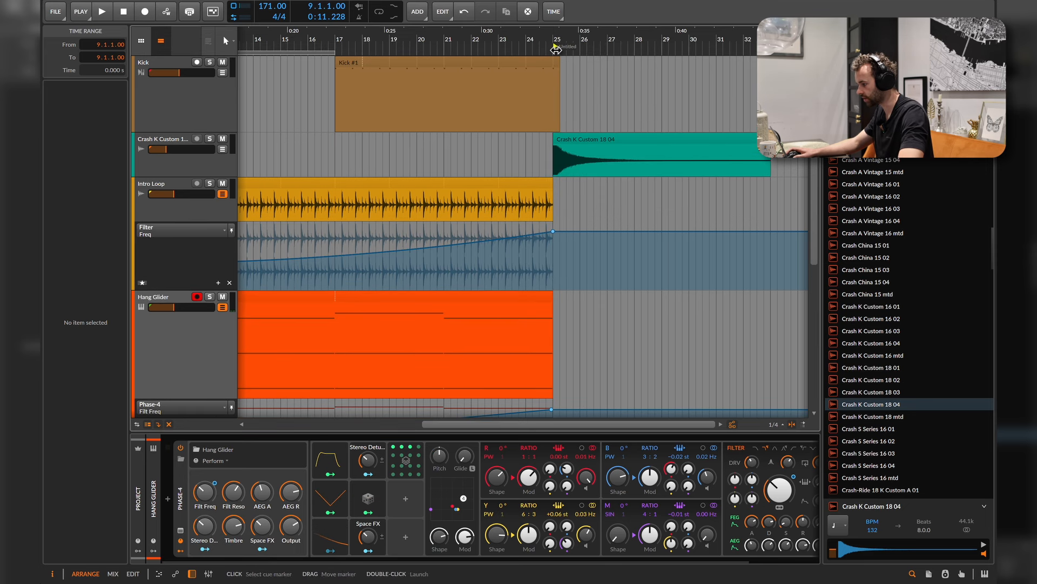
Hide the automation lanes on all tracks
click(168, 157)
click(222, 186)
shift+click(222, 194)
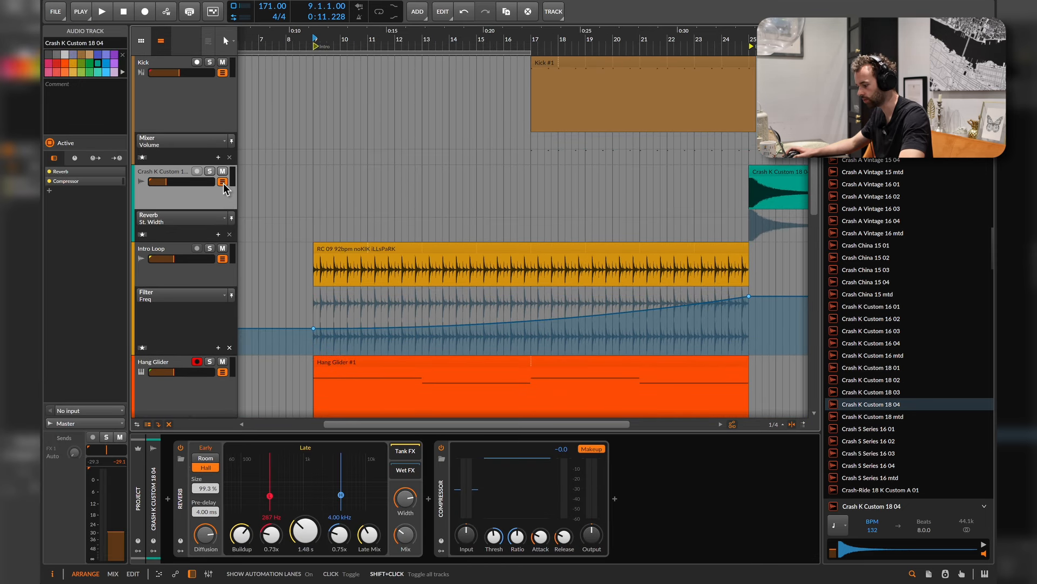
shift+click(222, 183)
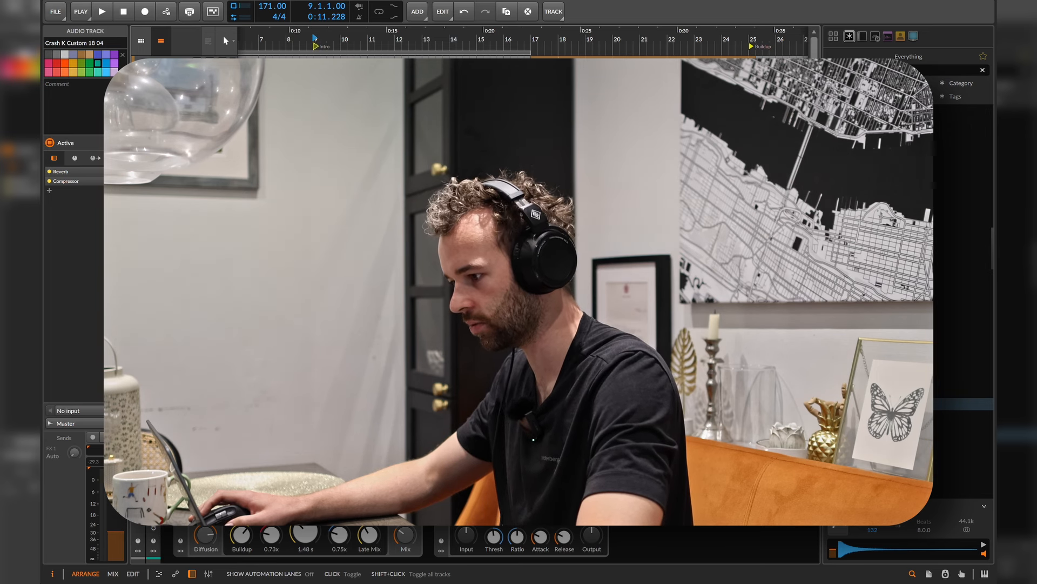
Group the Kick, Crash K Custom and Intro Loop tracks into a group named DRUMS
click(183, 93)
scroll(373, 180, down, 4)
scroll(459, 185, up, 4)
scroll(540, 187, down, 3)
scroll(540, 187, up, 2)
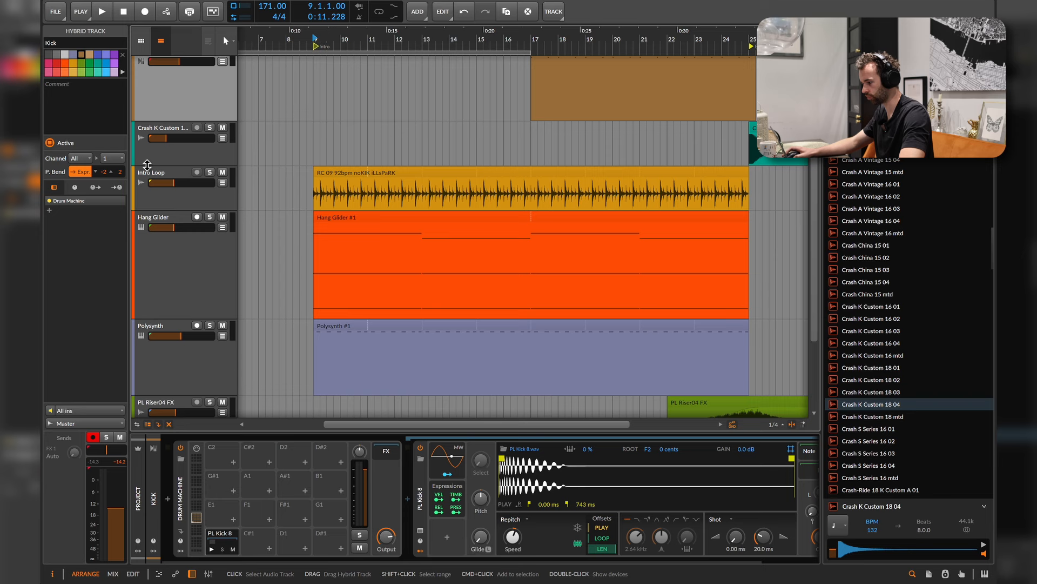
click(164, 173)
shift+click(177, 84)
right_click(176, 83)
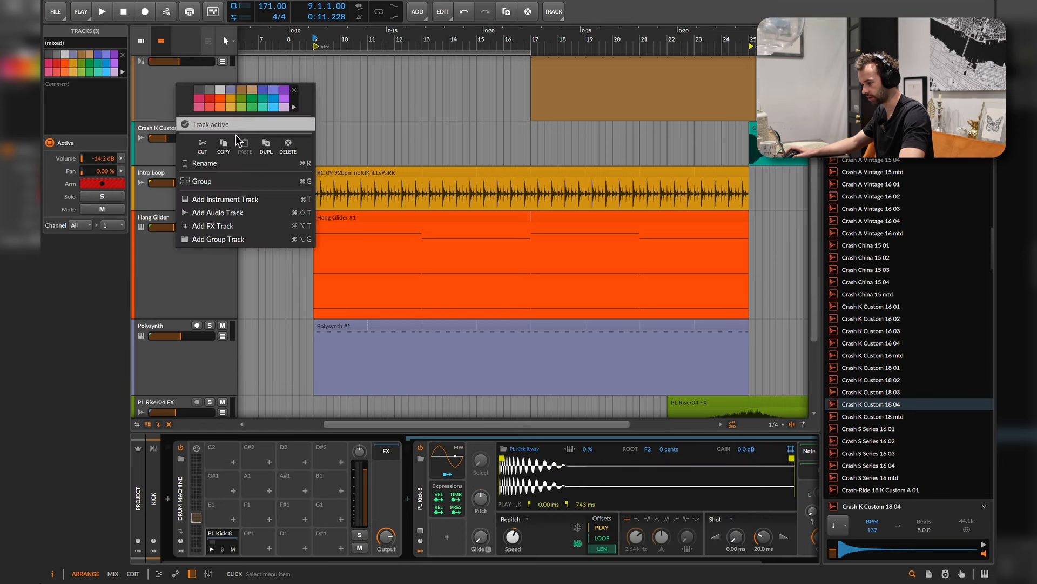
click(209, 164)
scroll(160, 92, up, 1)
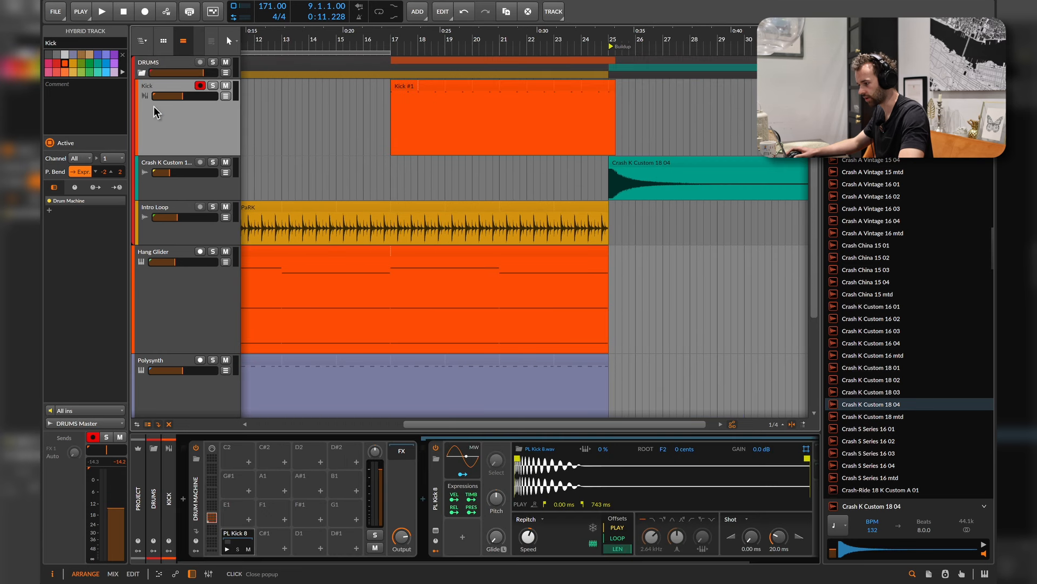
Convert the Kick hybrid track to an instrument track
right_click(151, 110)
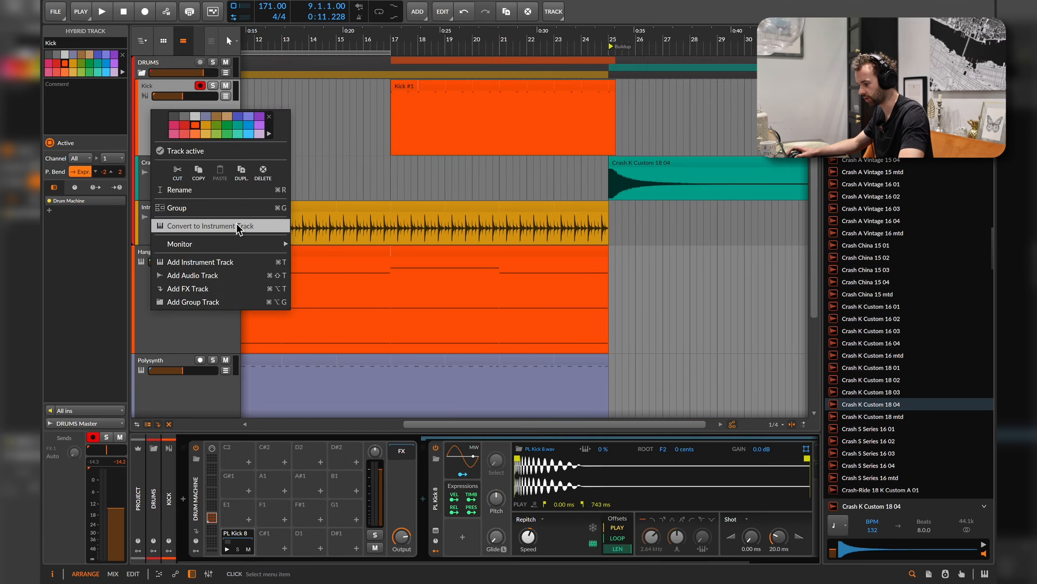
click(238, 226)
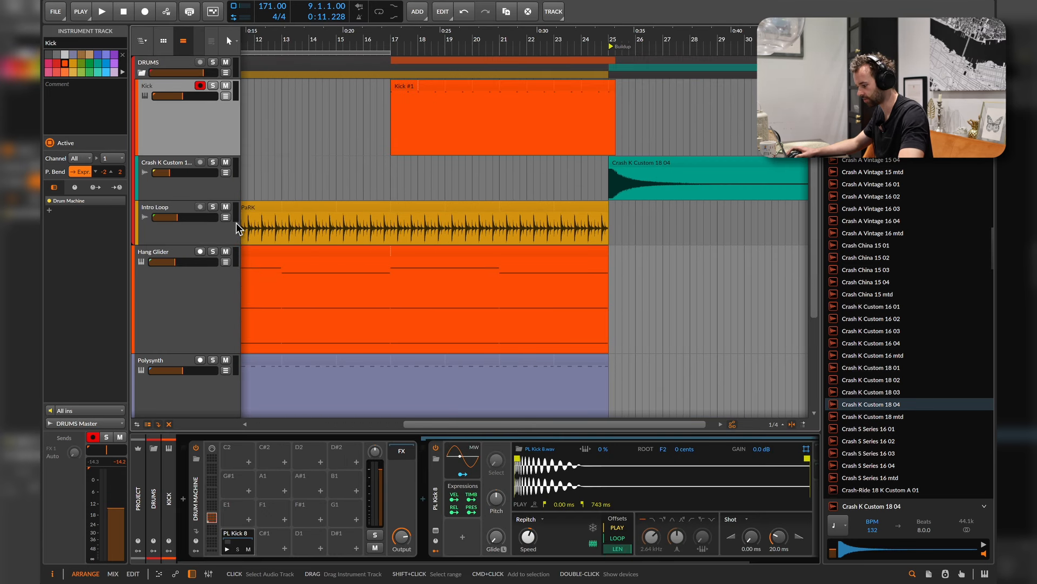
Duplicate the one-beat kick section repeatedly to extend the Kick track from bar 25 to bar 33, and audition it
scroll(680, 132, right, 3)
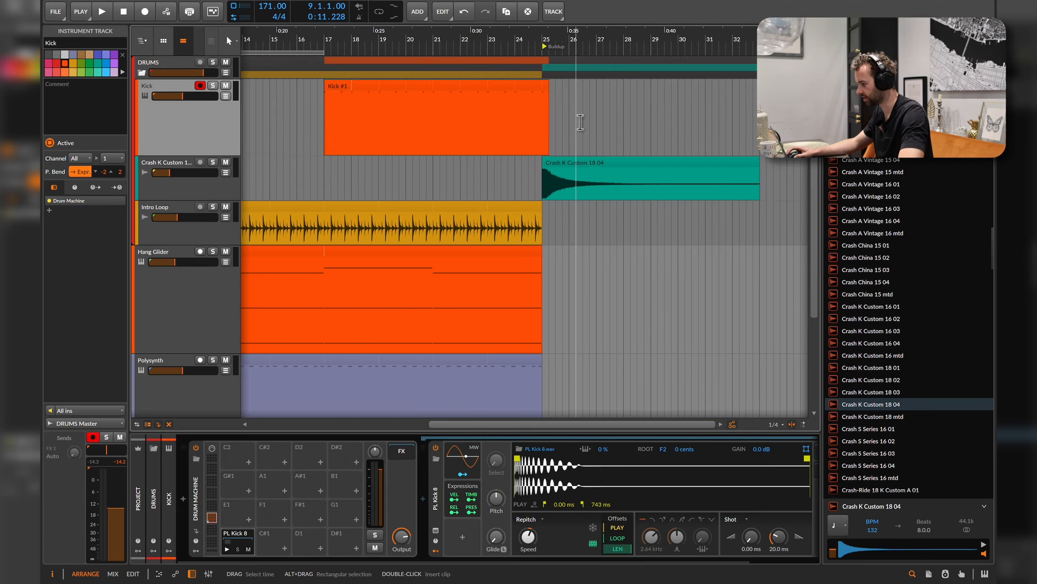
click(552, 131)
key(ctrl+d)
key(ctrl+d)
key(ctrl+d)
key(ctrl+d)
key(ctrl+d)
key(ctrl+d)
key(ctrl+d)
key(ctrl+d)
key(ctrl+d)
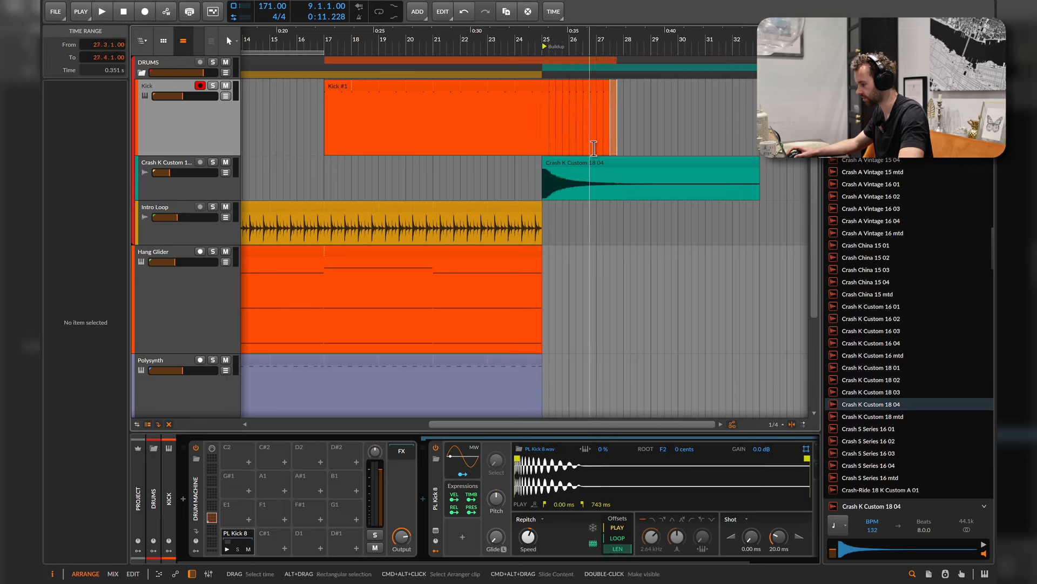
key(ctrl+d)
key(ctrl+d)
key(ctrl+d)
key(ctrl+d)
key(ctrl+d)
key(ctrl+d)
key(ctrl+d)
key(ctrl+d)
key(ctrl+d)
key(ctrl+d)
key(ctrl+d)
key(ctrl+d)
key(ctrl+d)
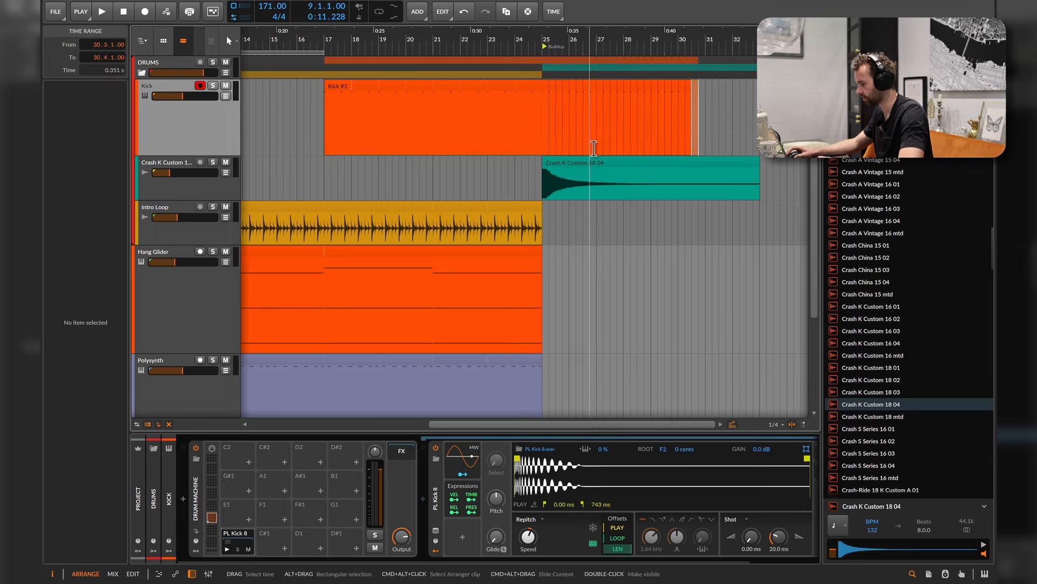
key(ctrl+d)
key(ctrl+d)
key(ctrl+d)
key(ctrl+d)
key(ctrl+d)
key(ctrl+d)
click(529, 195)
key(space)
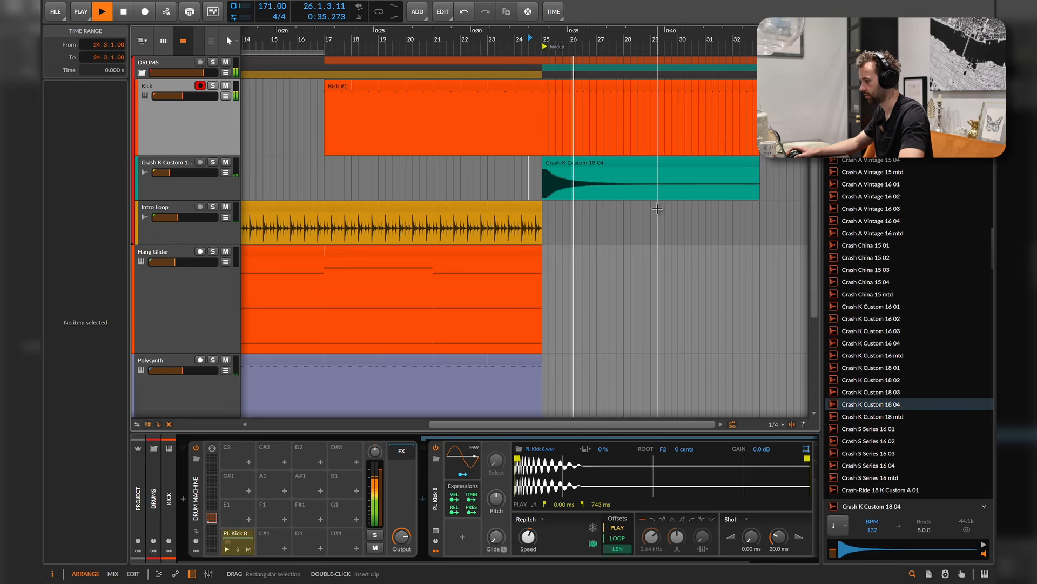
Add an instrument track below Kick, browse the snare sounds and load the PL Snare23 sample onto it
scroll(668, 226, up, 3)
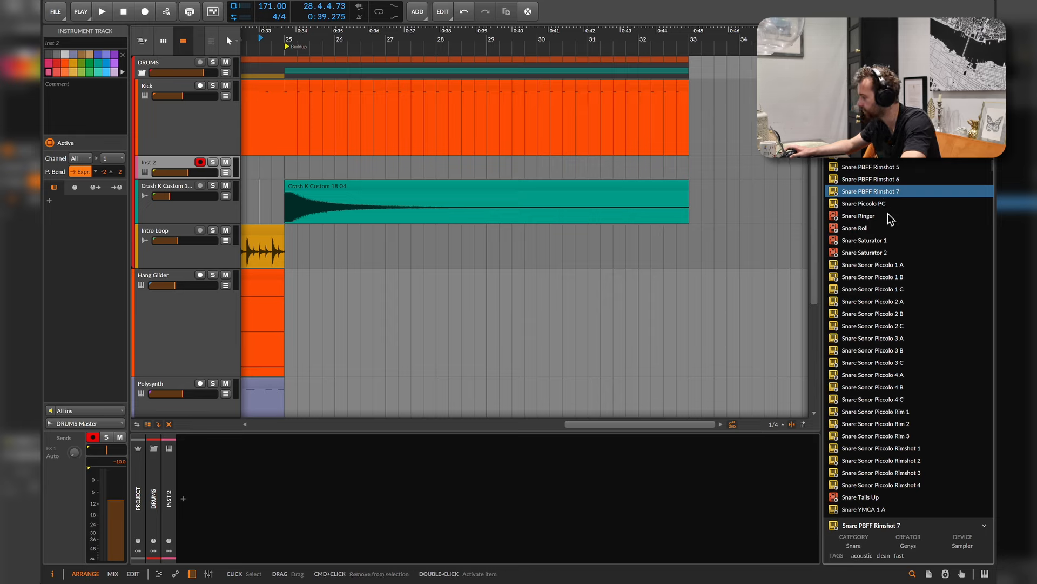
click(890, 289)
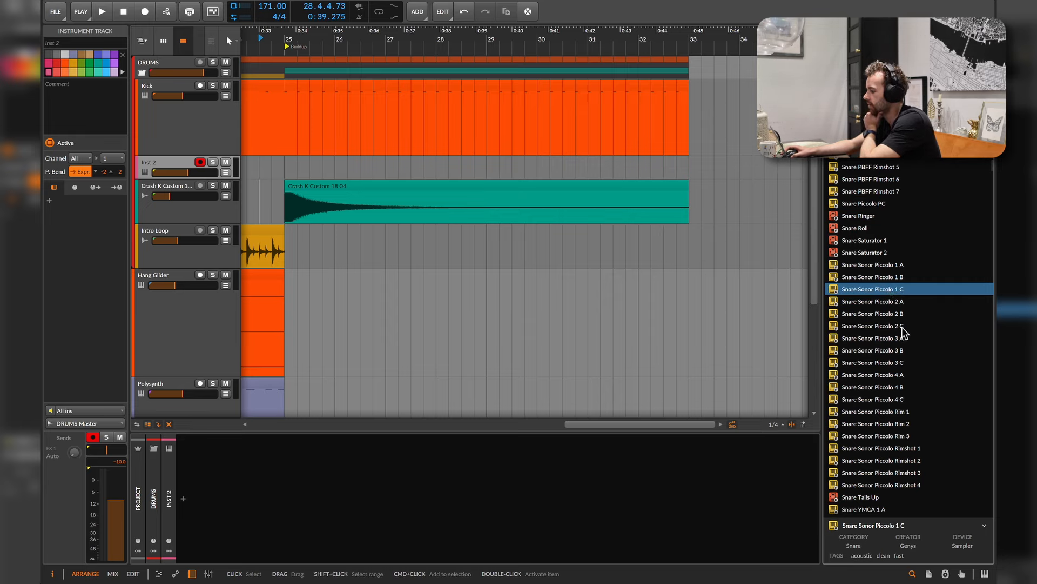
scroll(903, 335, down, 3)
click(883, 440)
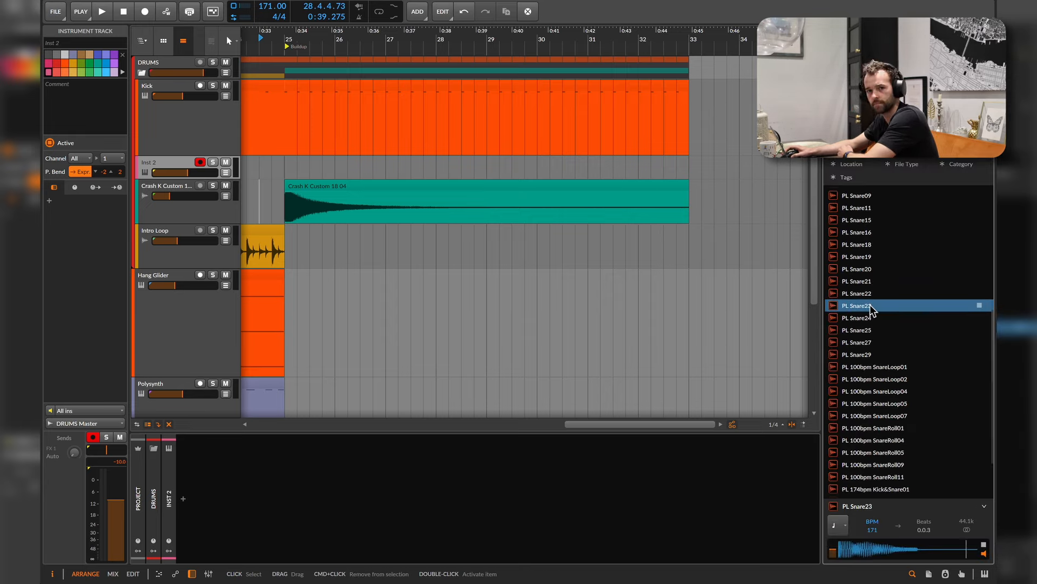
drag(857, 305, 183, 516)
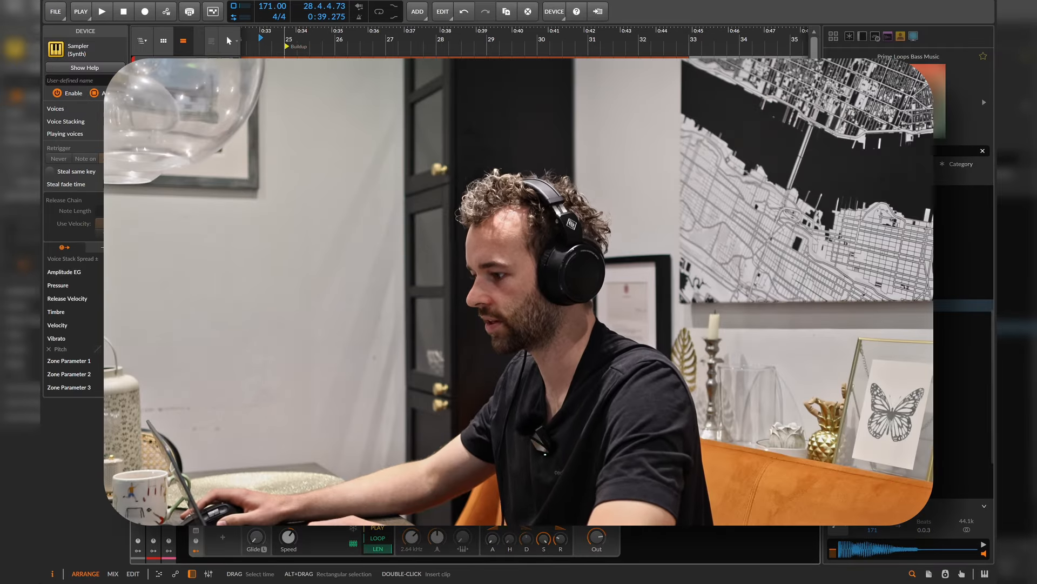
Create a looped snare clip from bar 29 to bar 33 on the PL Snare23 track and lower the track's volume slightly
double_click(519, 172)
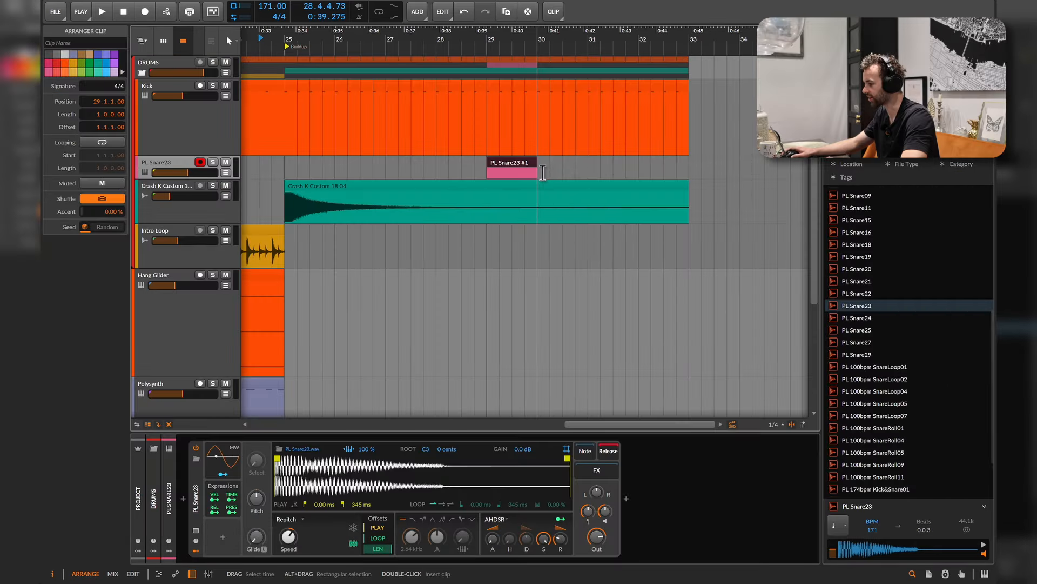
drag(538, 173, 689, 167)
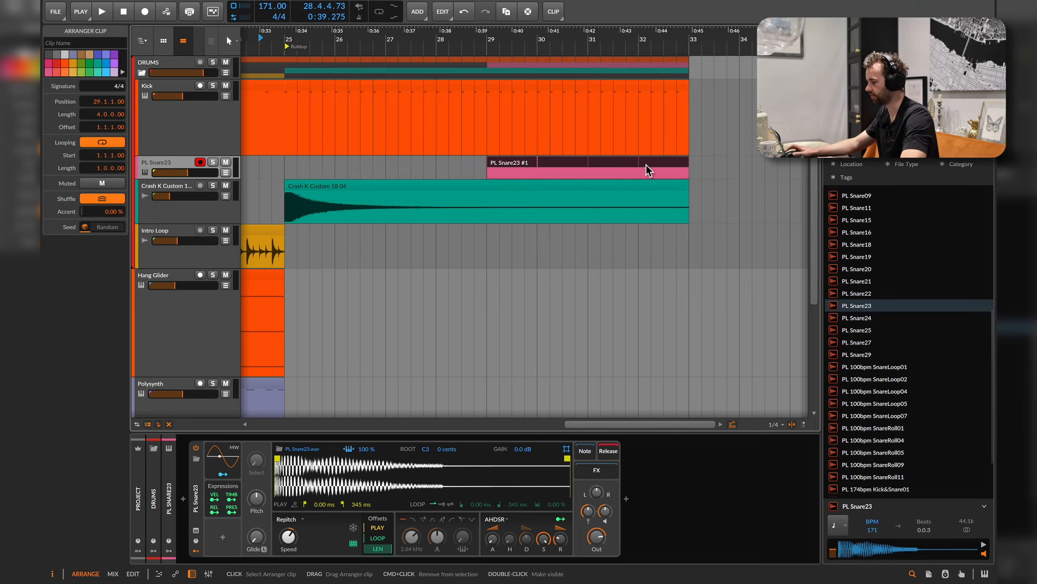
double_click(647, 165)
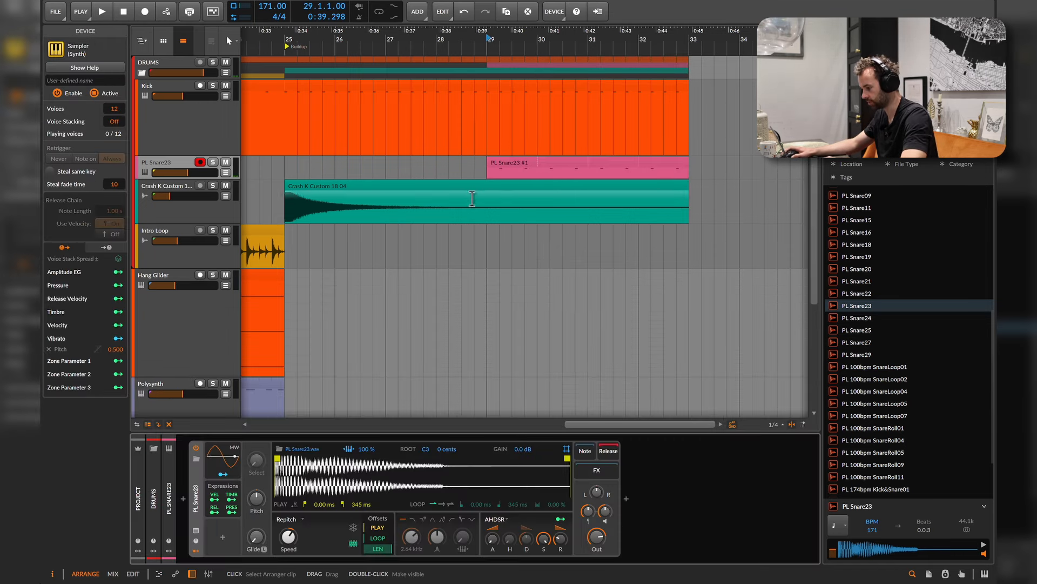
key(space)
drag(178, 173, 171, 174)
Duplicate half-beat kick sections from bar 29 onward and one-beat snare sections up to bar 33 to build intensity
key(super+d)
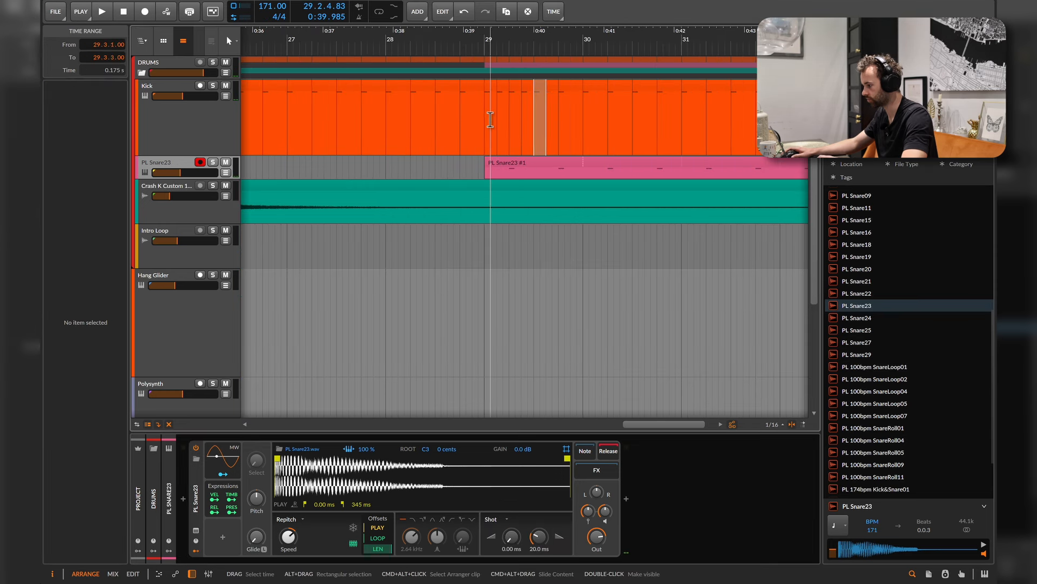
key(super+d)
key(super+d)
key(super+d)
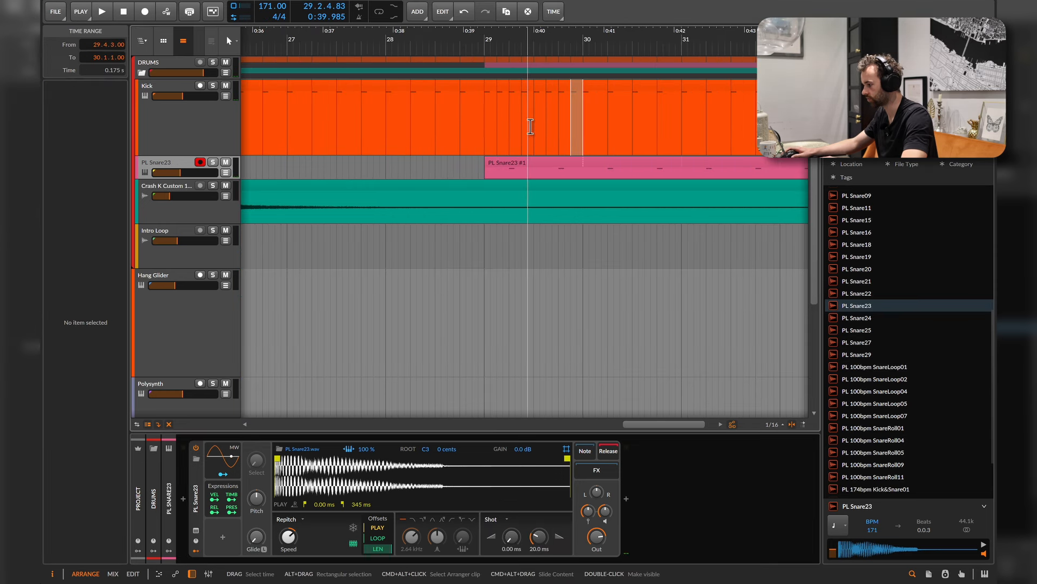
key(super+d)
key(super+d)
key(super+d)
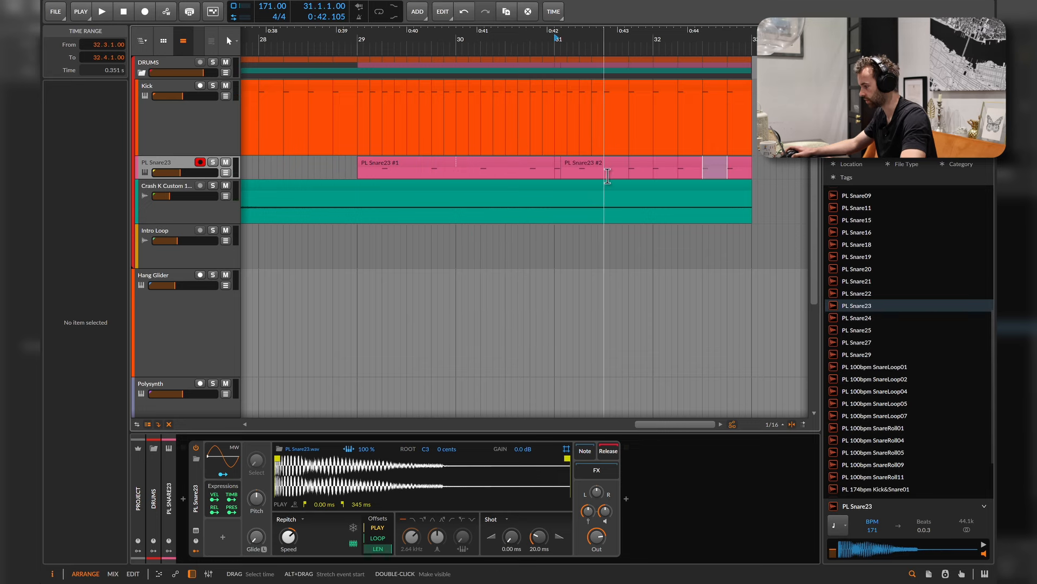
Increase the height of the PL Snare23 track and audition the buildup from just before bar 29
click(351, 169)
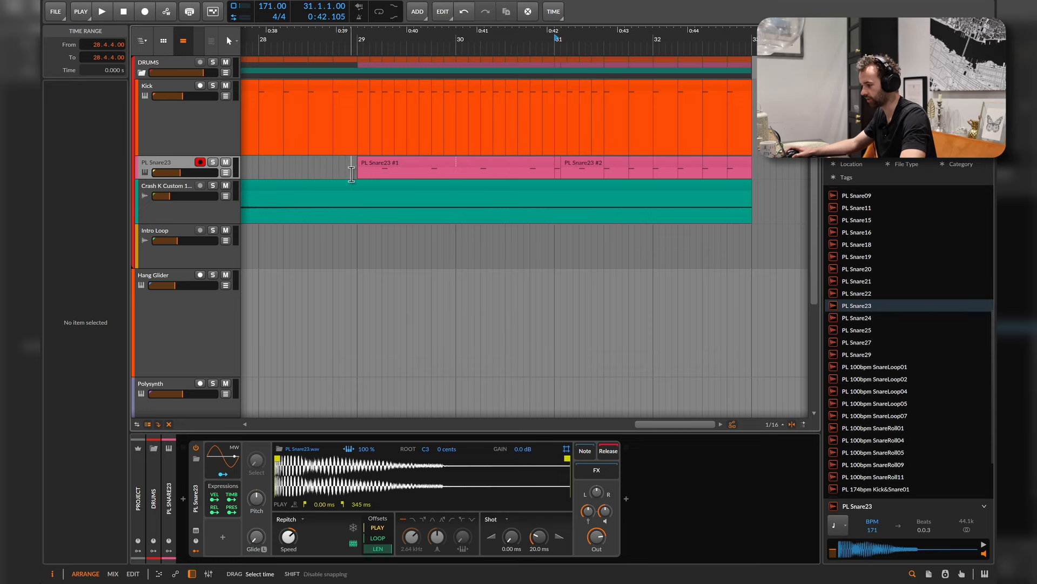
drag(193, 183, 193, 214)
click(295, 184)
key(space)
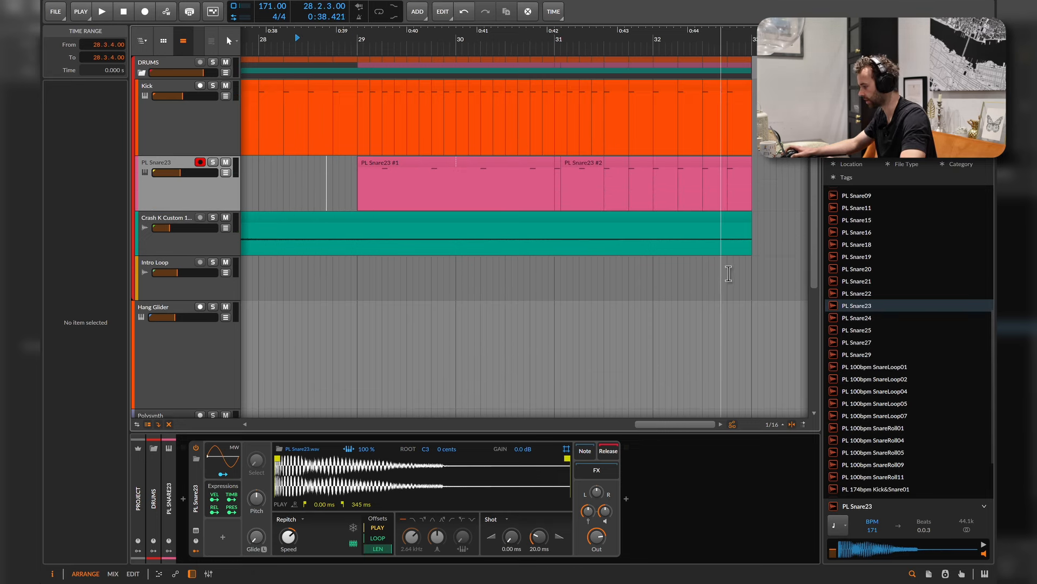
Clear bar 32 on the Kick and snare tracks to leave a one-bar gap before bar 33
drag(754, 177, 660, 114)
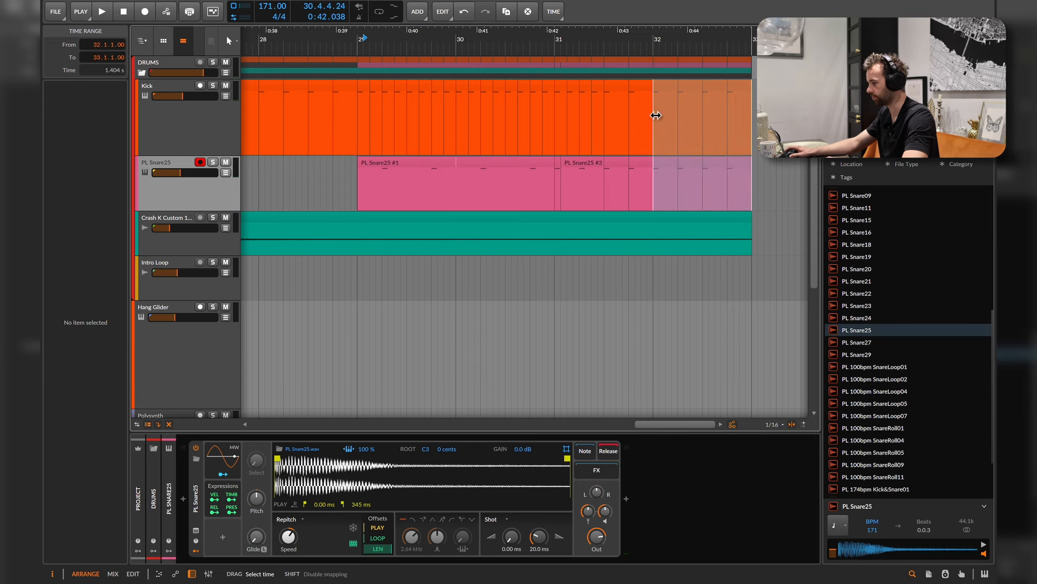
scroll(658, 135, up, 1)
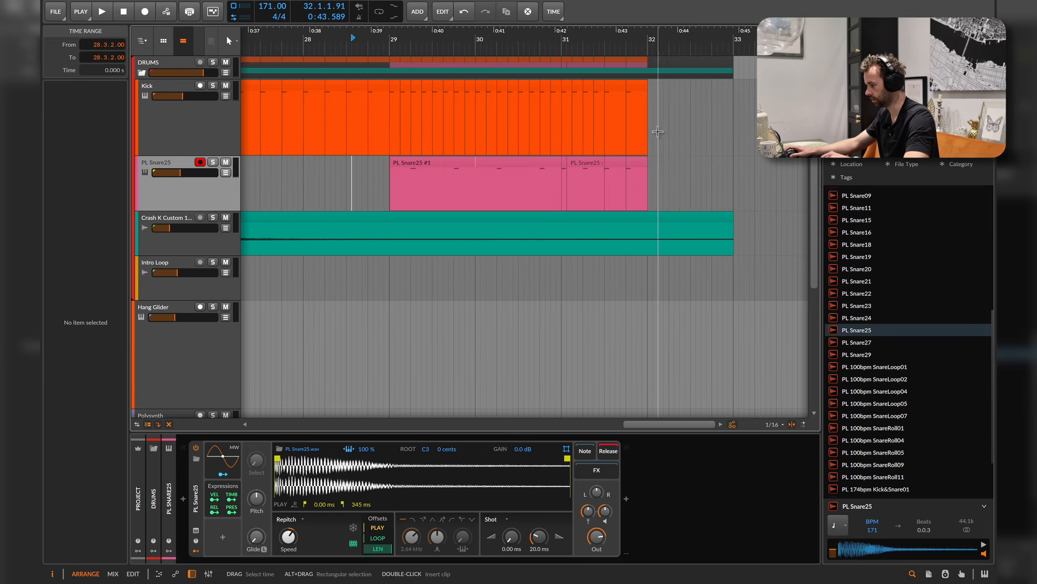
scroll(639, 135, up, 2)
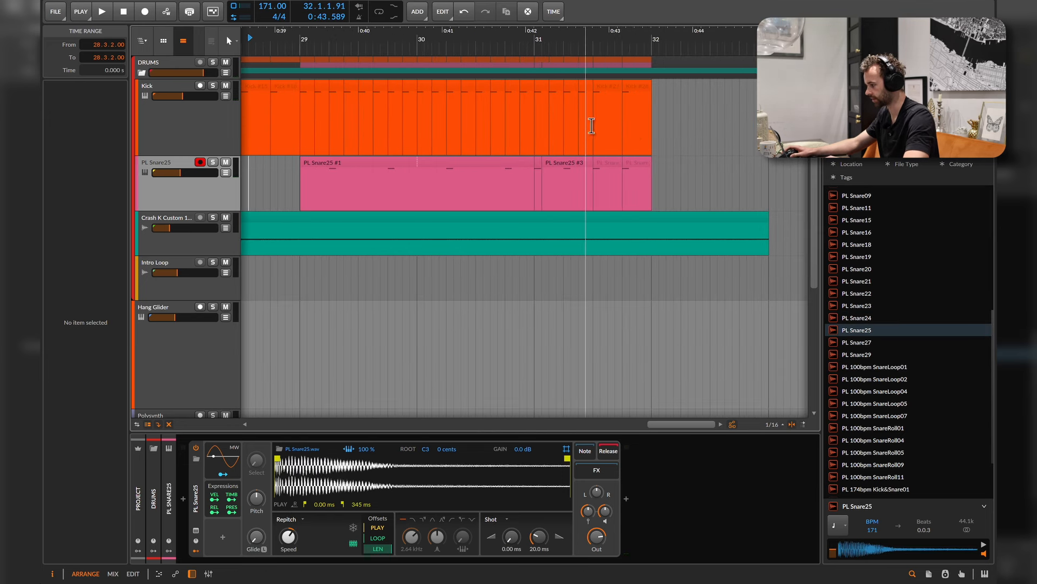
drag(595, 127, 590, 127)
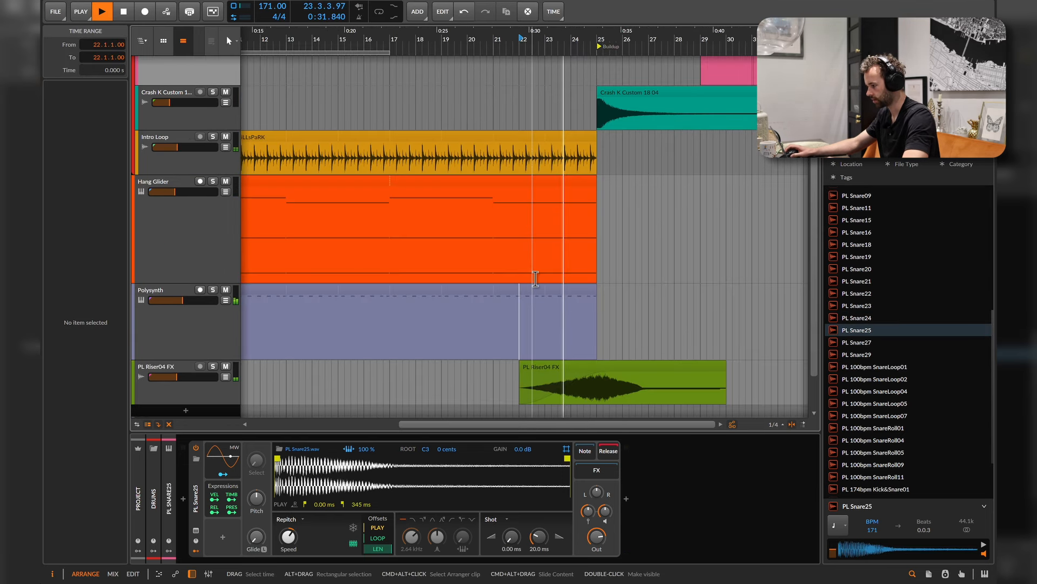
Audition the arrangement from the end of the intro at bar 22 through the buildup
scroll(548, 273, up, 3)
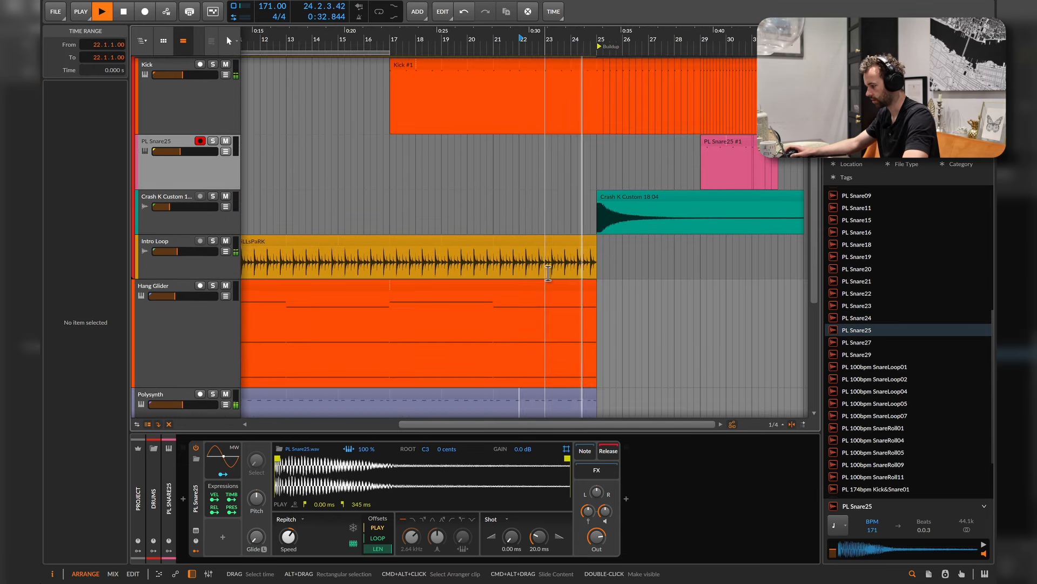
scroll(548, 273, down, 3)
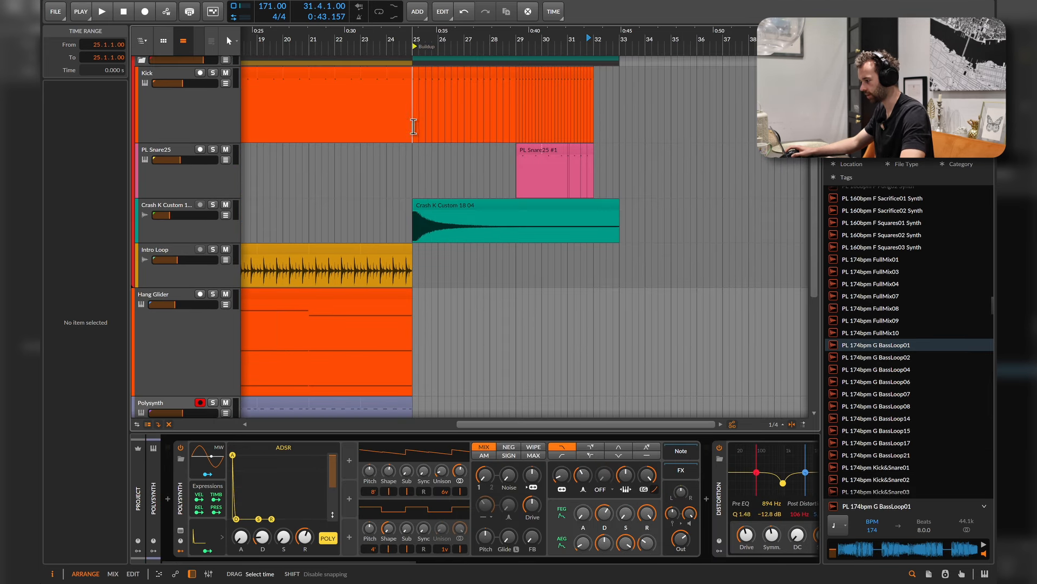
key(space)
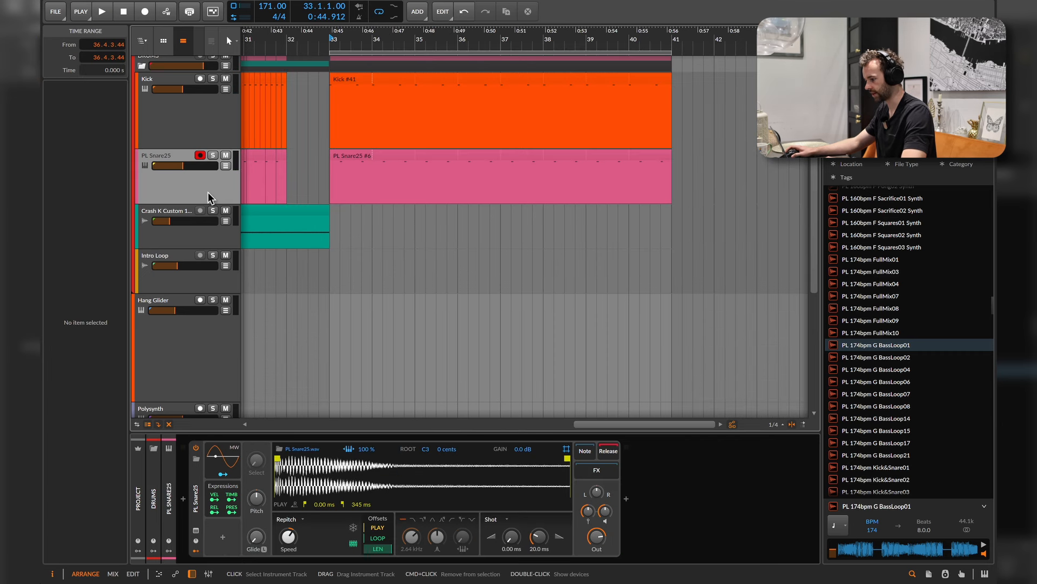
Add a Drum Machine track loaded with PL Hat samples below PL Snare25 and delete its one-bar clip at bar 34
click(208, 192)
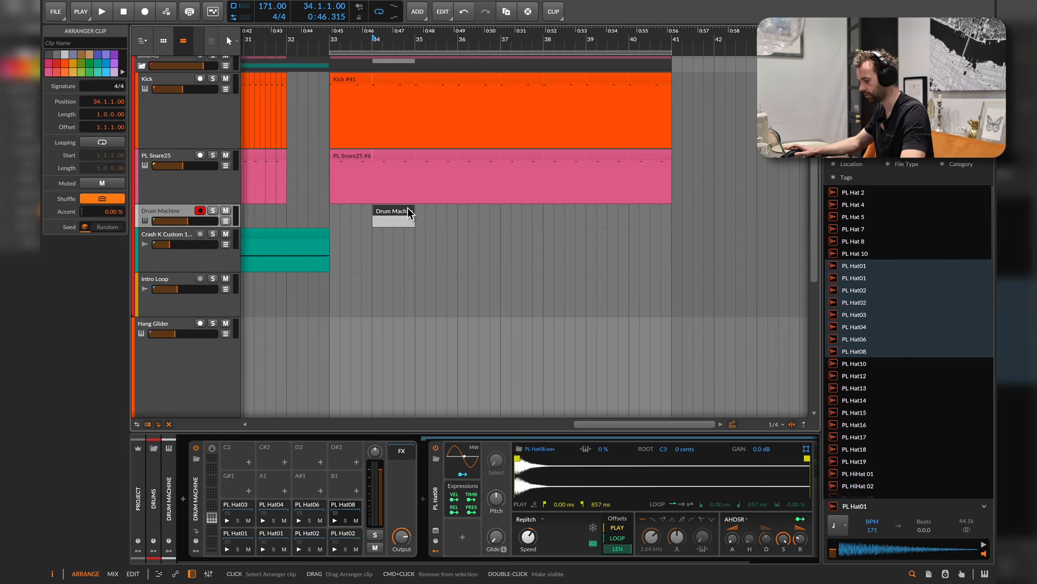
drag(405, 225, 380, 216)
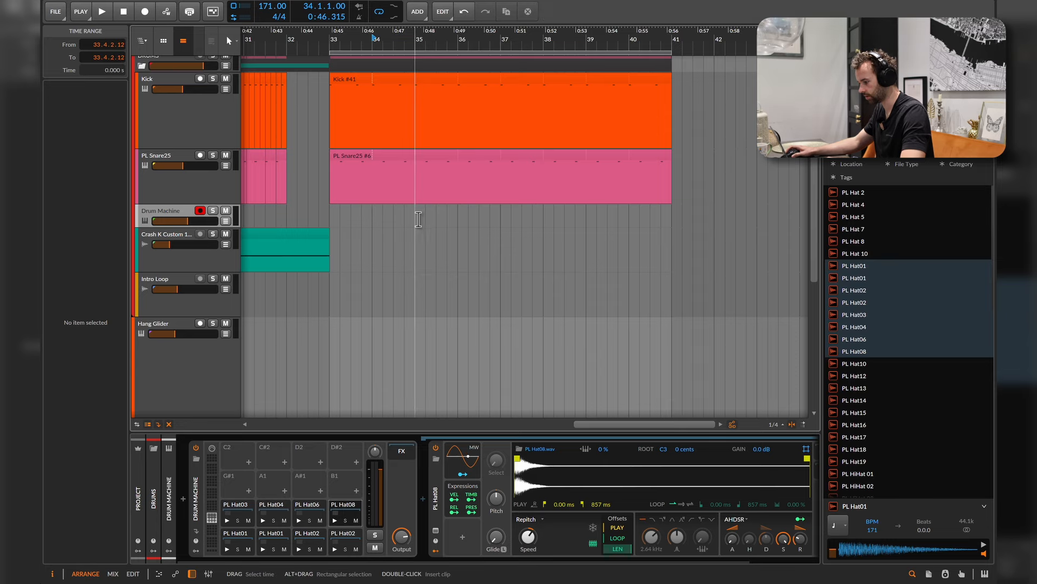
double_click(366, 217)
key(Delete)
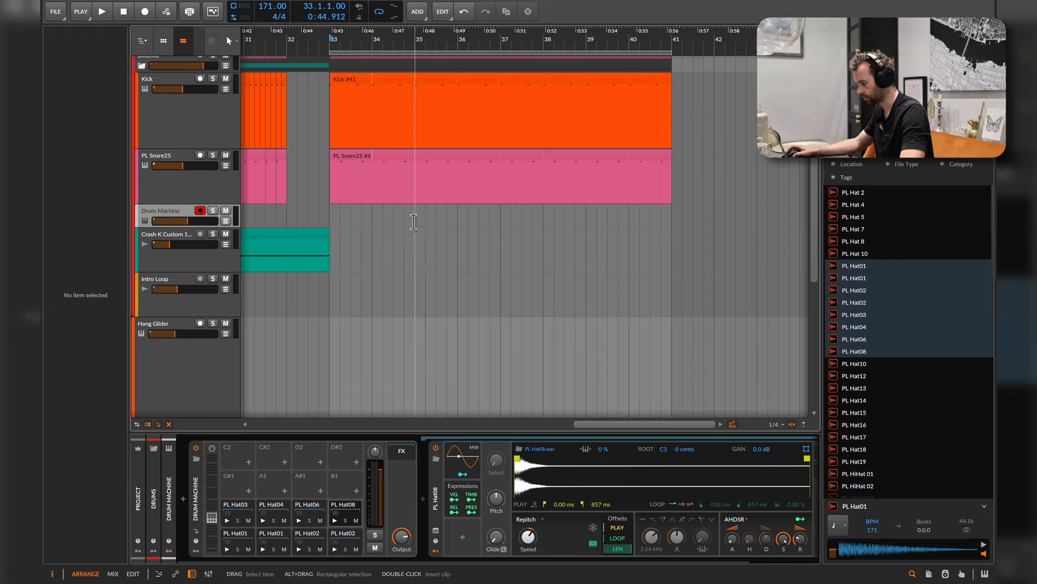
Insert a two-bar clip from bar 33 to bar 35 on the Drum Machine track and open it in the editor
drag(415, 222, 332, 214)
right_click(346, 215)
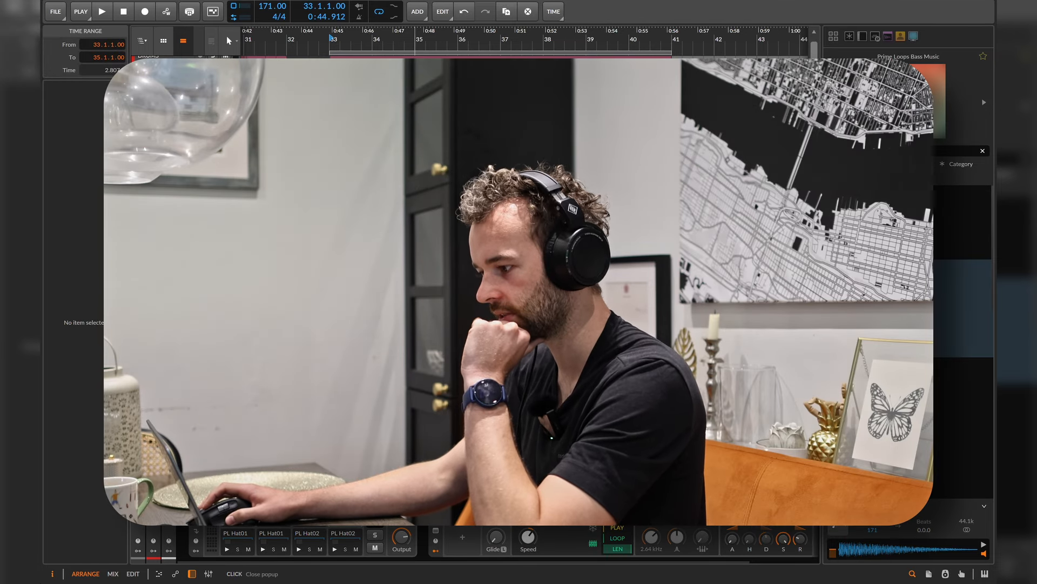
click(421, 226)
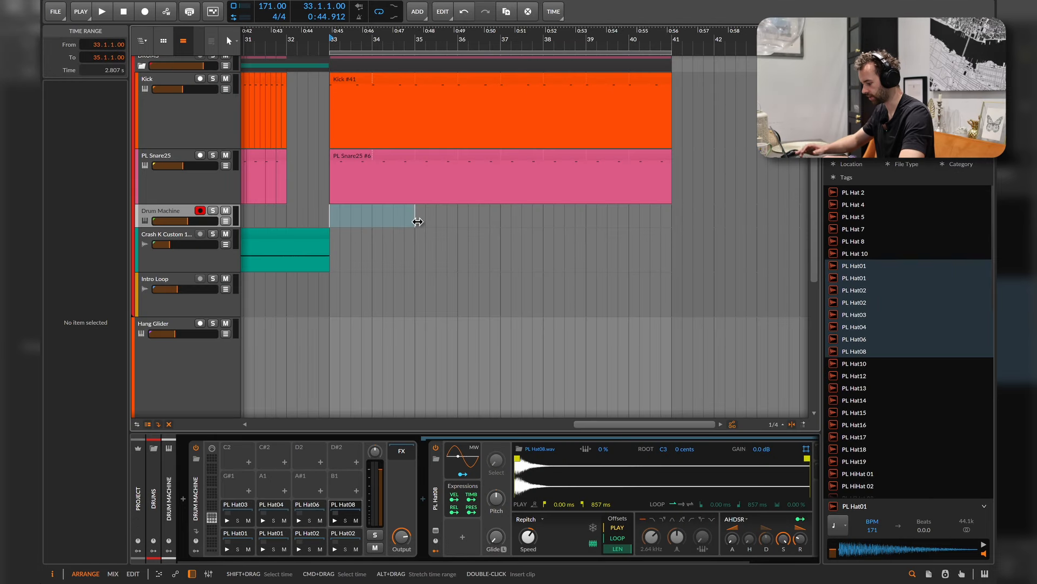
double_click(417, 222)
double_click(403, 219)
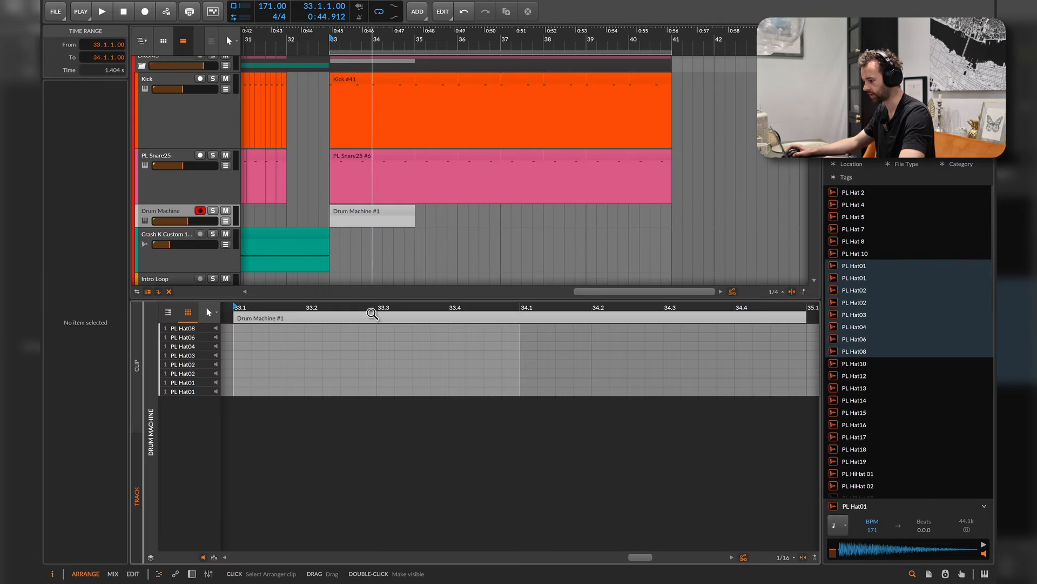
Increase the Drum Machine track's height and enter hat notes in its clip on a 1/8 grid
click(343, 221)
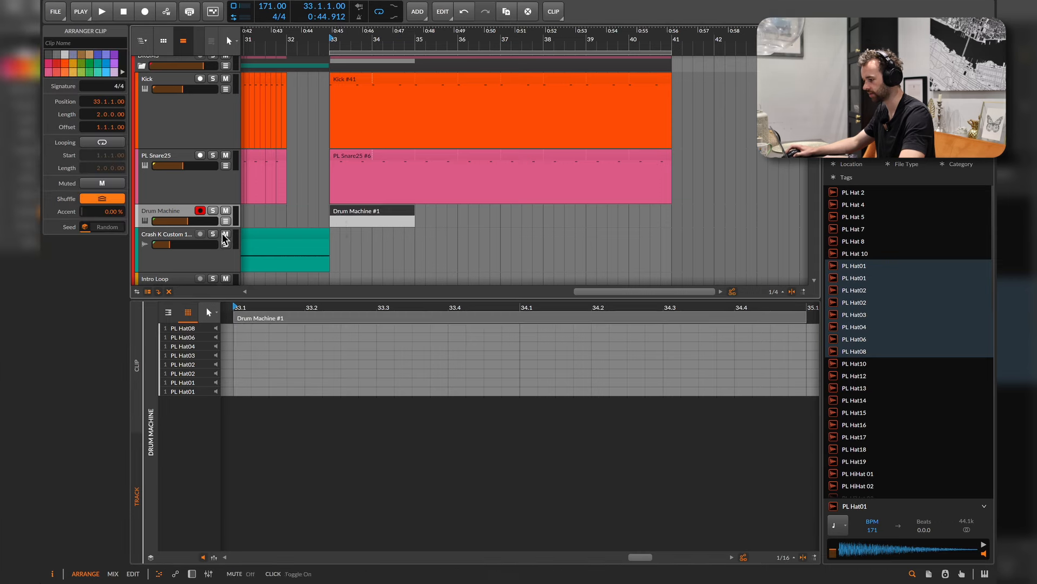
drag(224, 228, 223, 259)
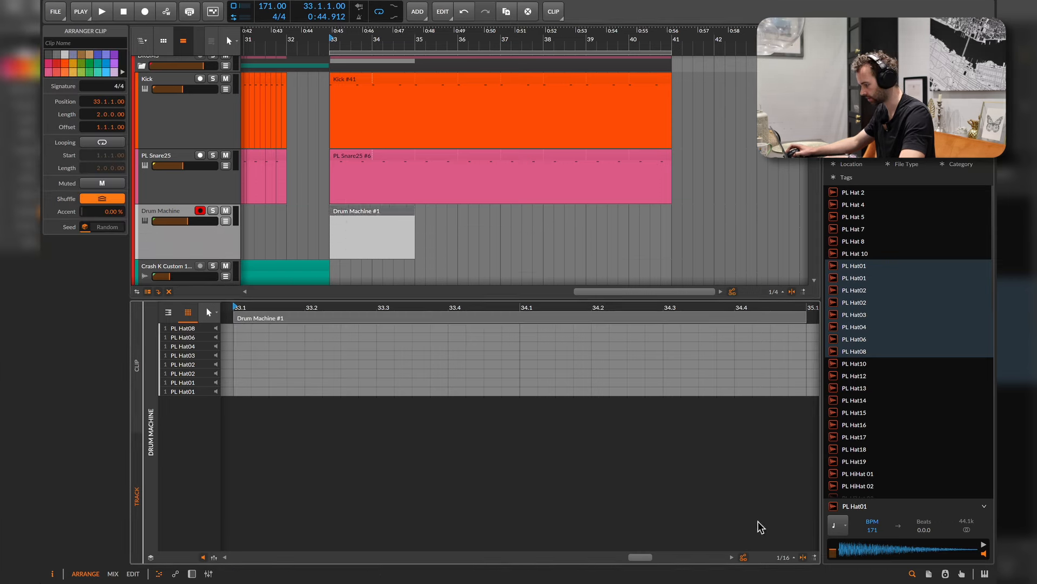
click(785, 557)
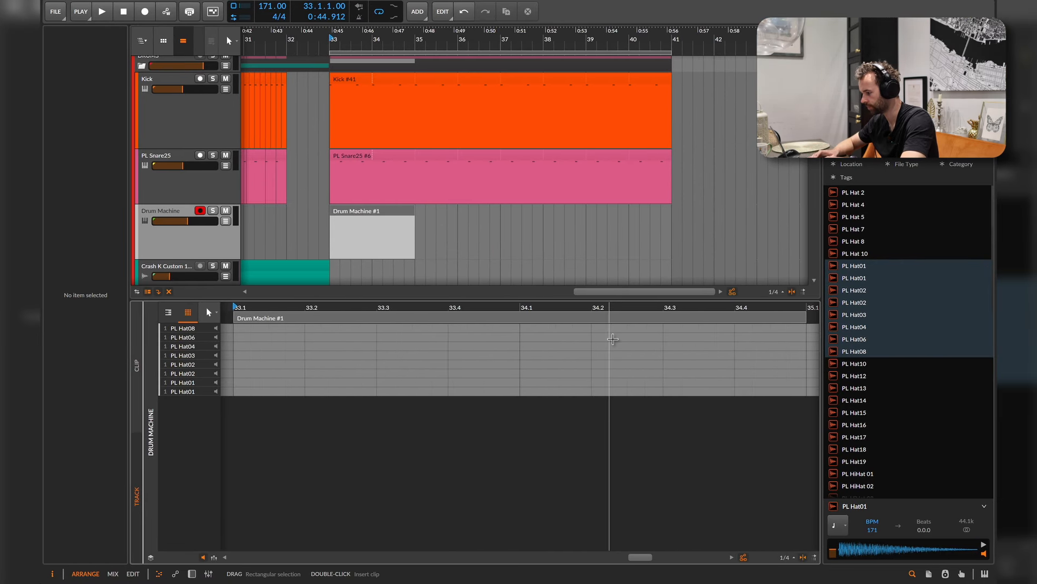
click(245, 357)
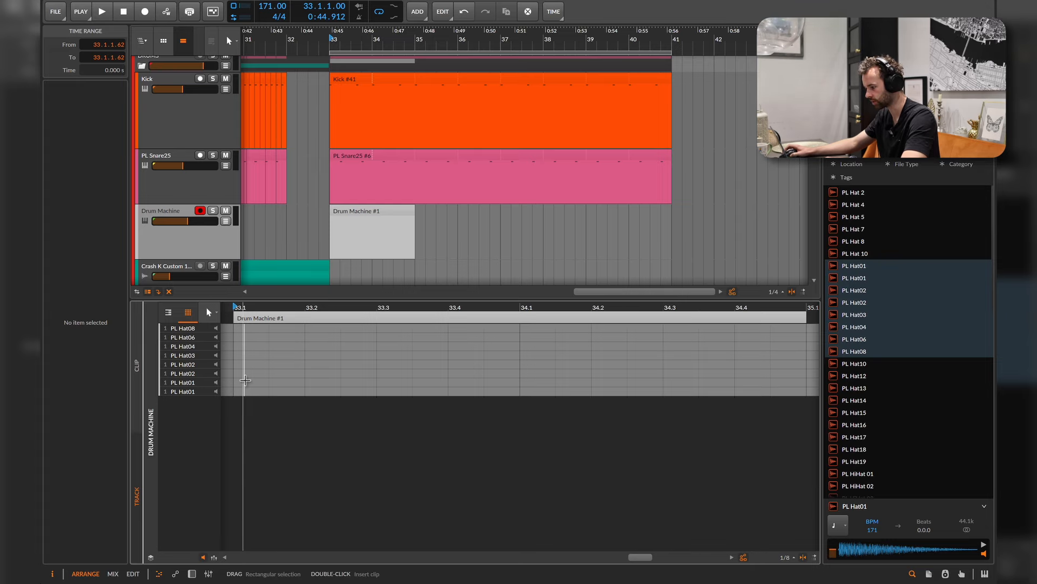
double_click(252, 383)
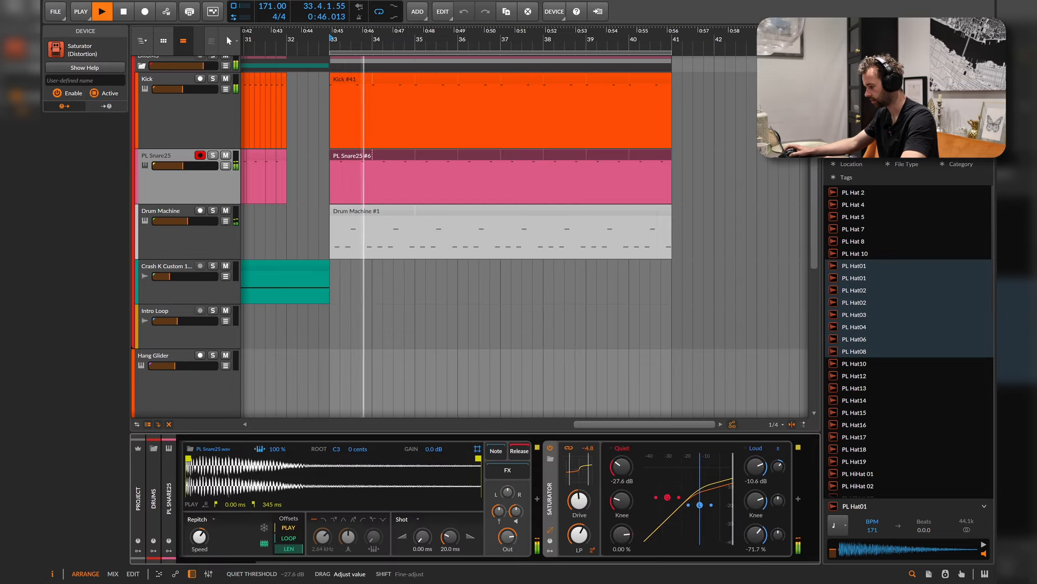
Set the Saturator's Quiet threshold on PL Snare25 to -30.0 dB and audition the drums with the mixer shown
drag(631, 472, 631, 470)
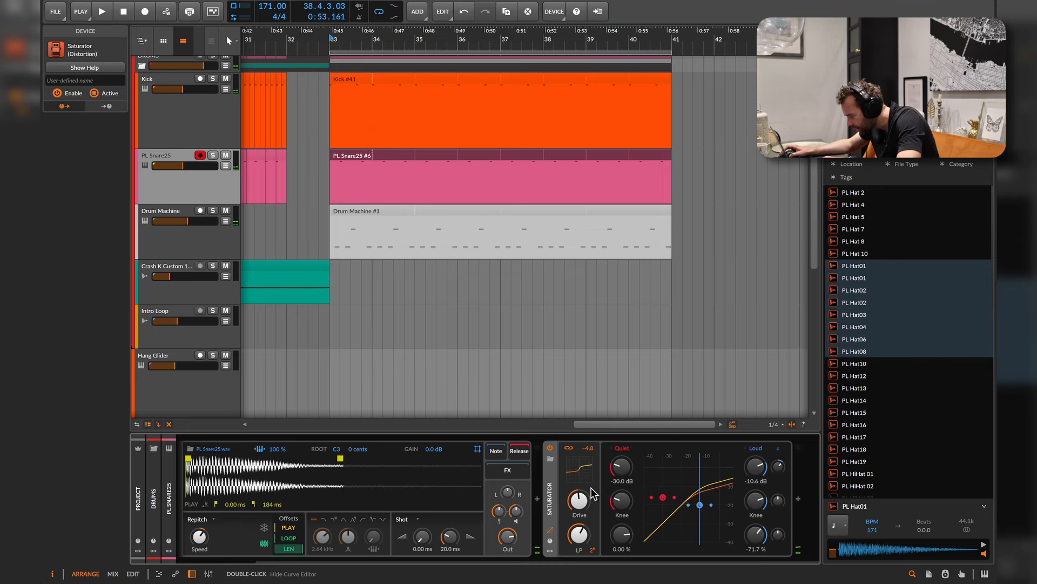
key(space)
key(space)
key(space)
key(space)
key(m)
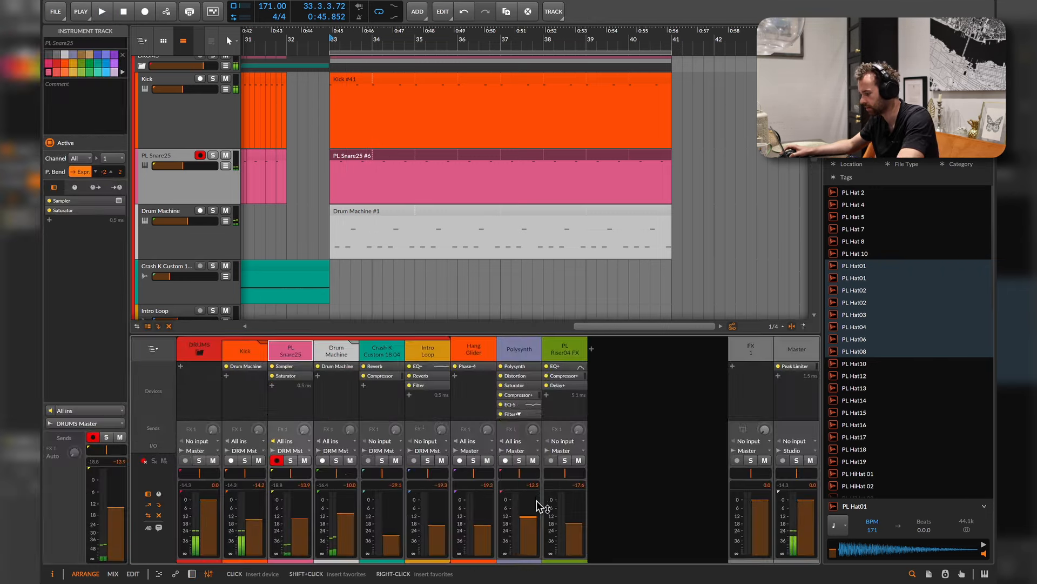
key(space)
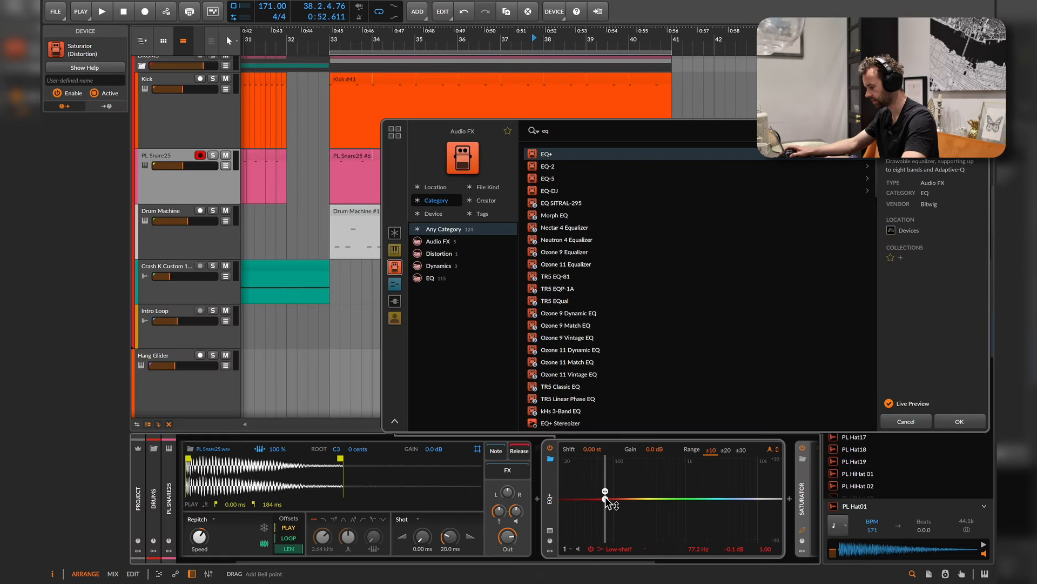
drag(605, 499, 603, 508)
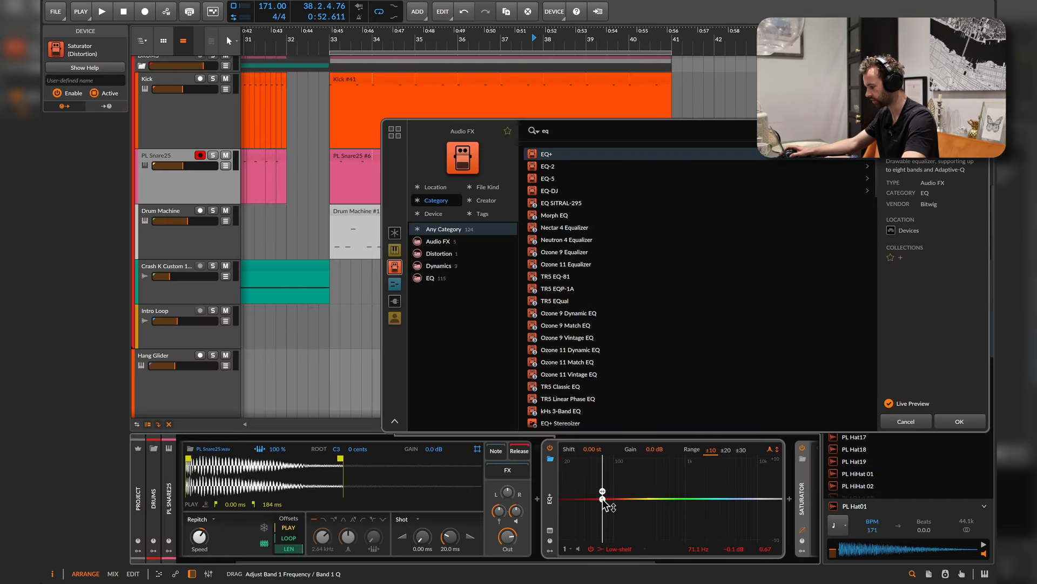
double_click(603, 499)
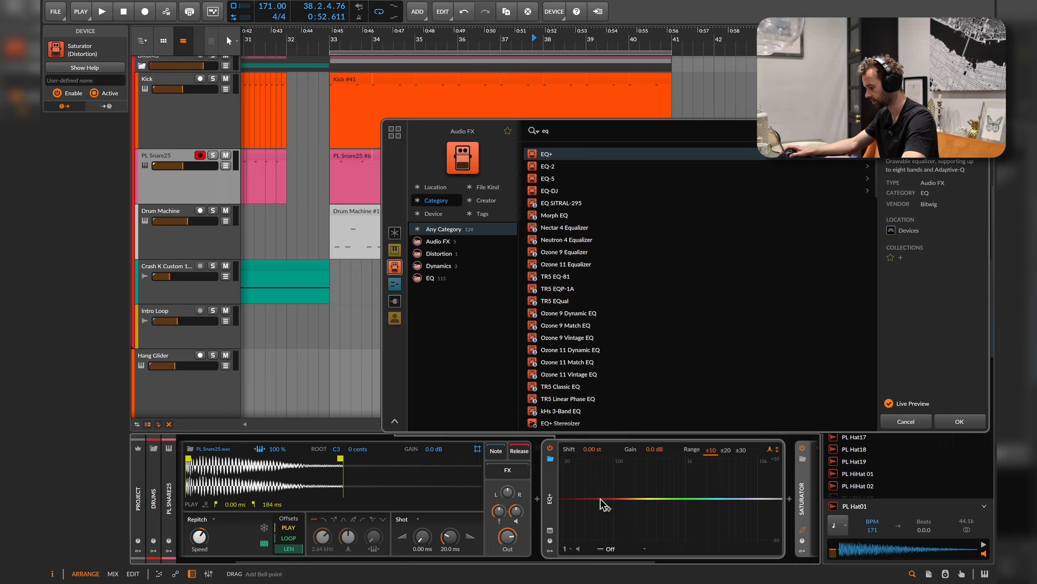
right_click(601, 498)
click(598, 499)
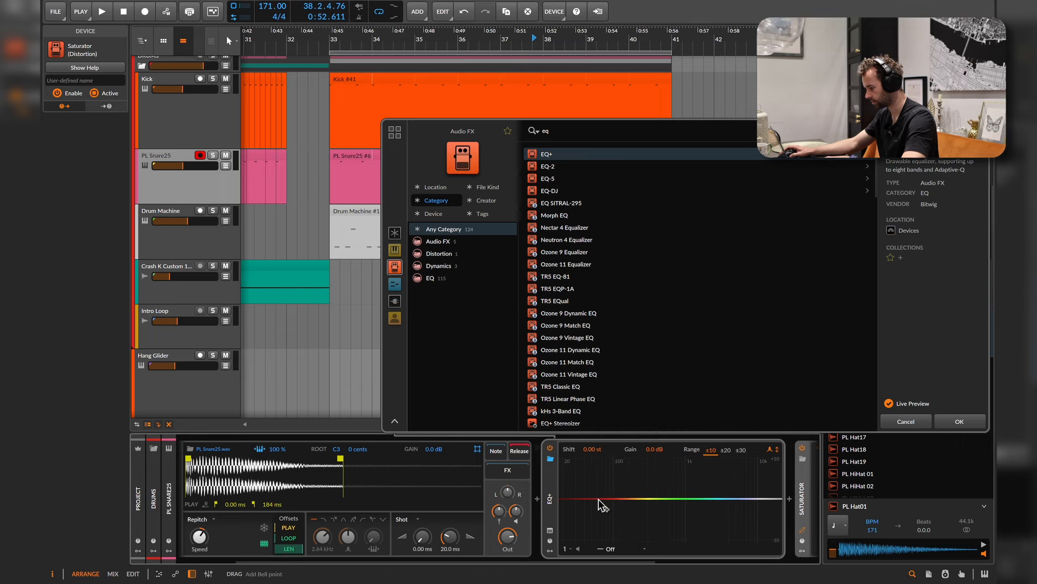
key(Escape)
Insert EQ+ between the sampler and the Saturator on PL Snare25 and move its lowest band up in frequency
click(537, 499)
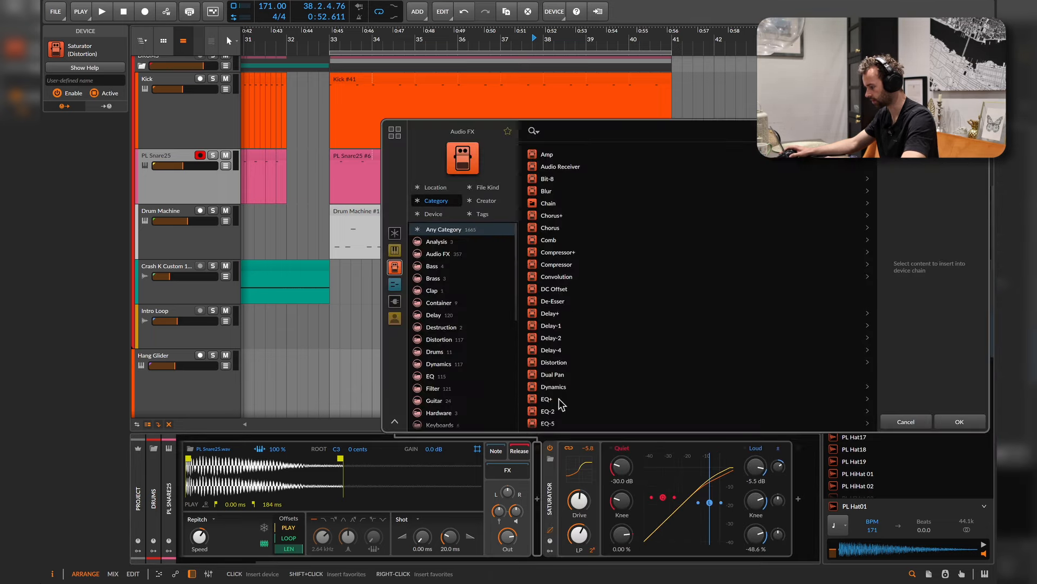
double_click(547, 399)
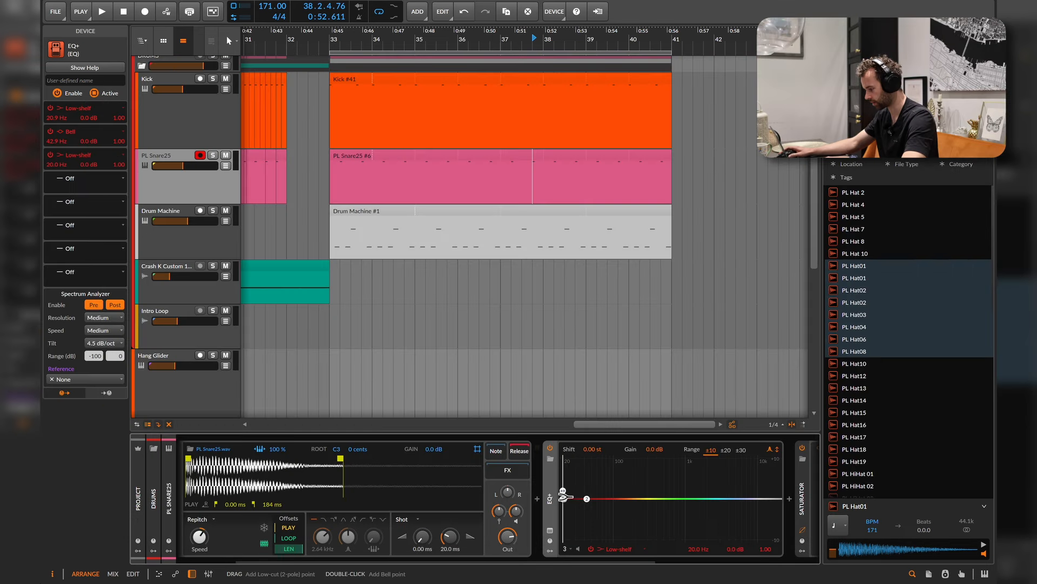
right_click(563, 498)
click(597, 403)
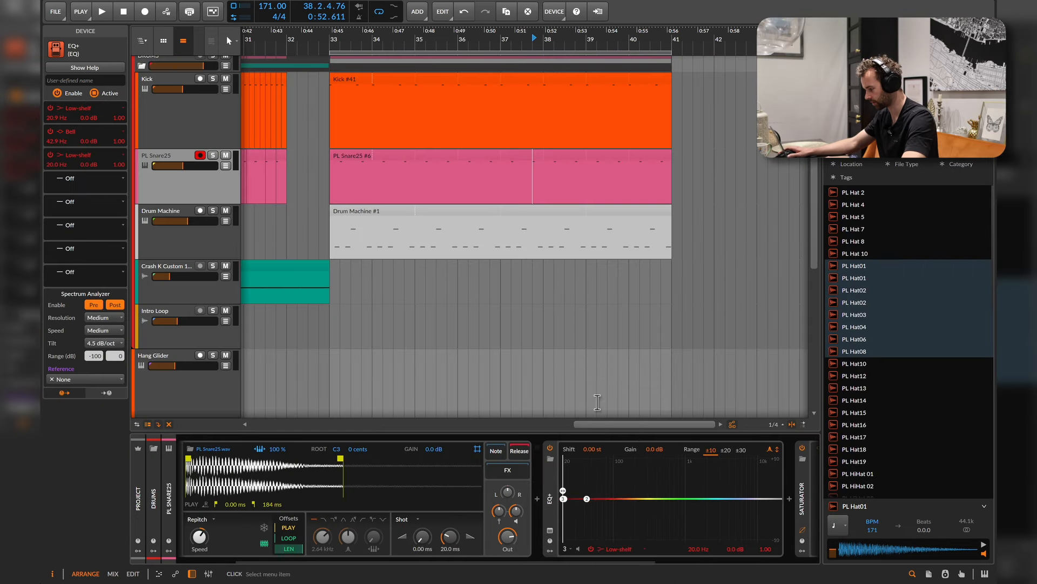
drag(565, 499, 611, 498)
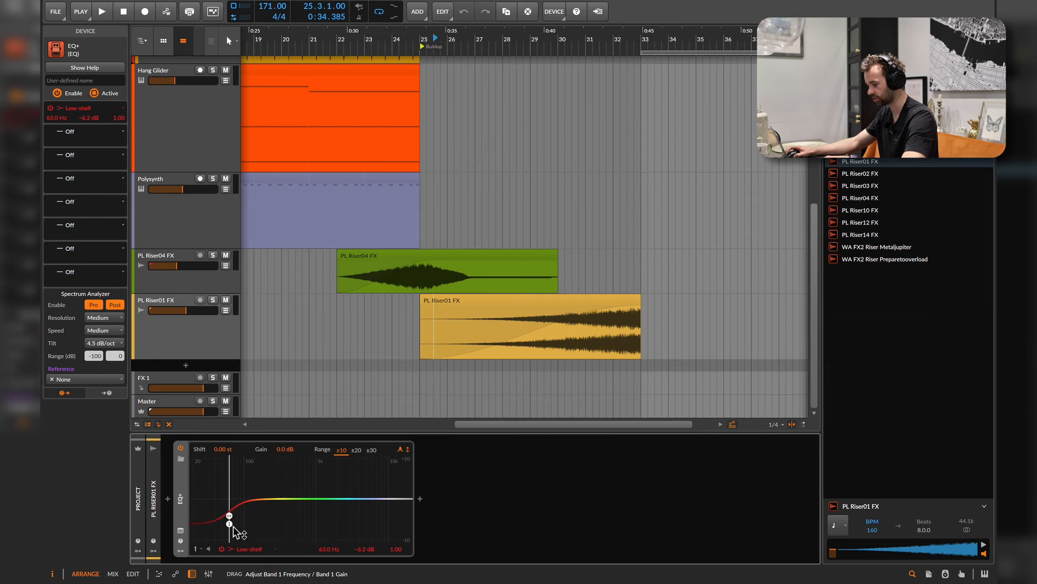
Set the EQ+ low shelf on PL Riser01 FX to 332 Hz at -6.5 dB and start playback
drag(193, 502, 283, 532)
key(space)
Add a Compressor after EQ+ on PL Riser01 FX and lower the track's volume
click(418, 503)
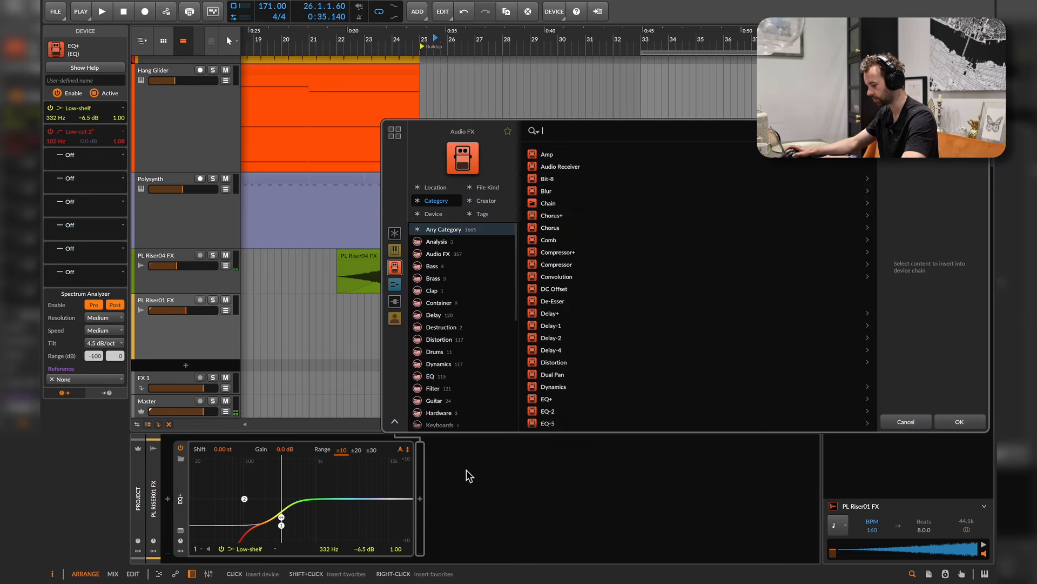
text(comp)
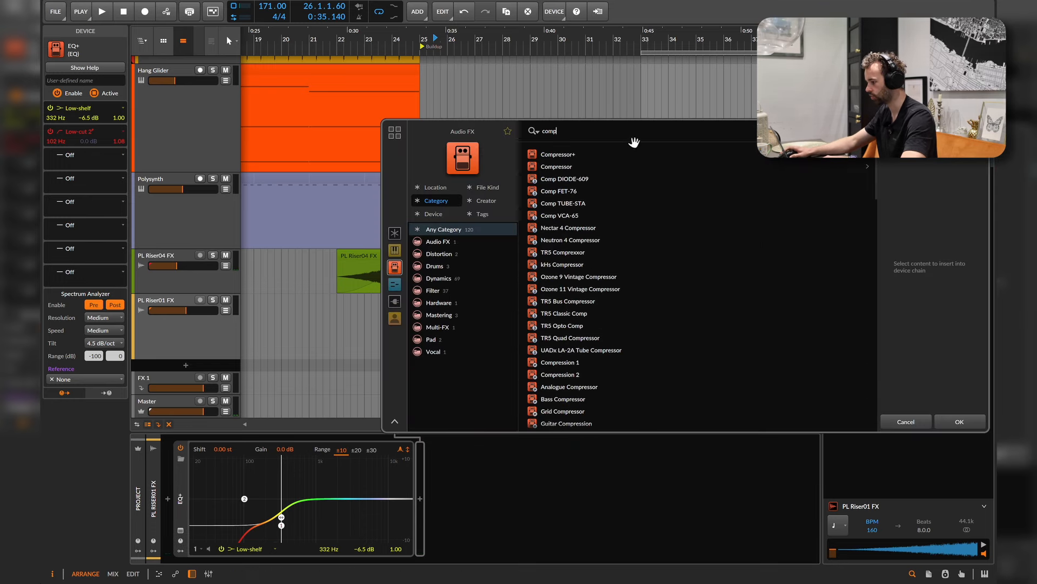
double_click(568, 166)
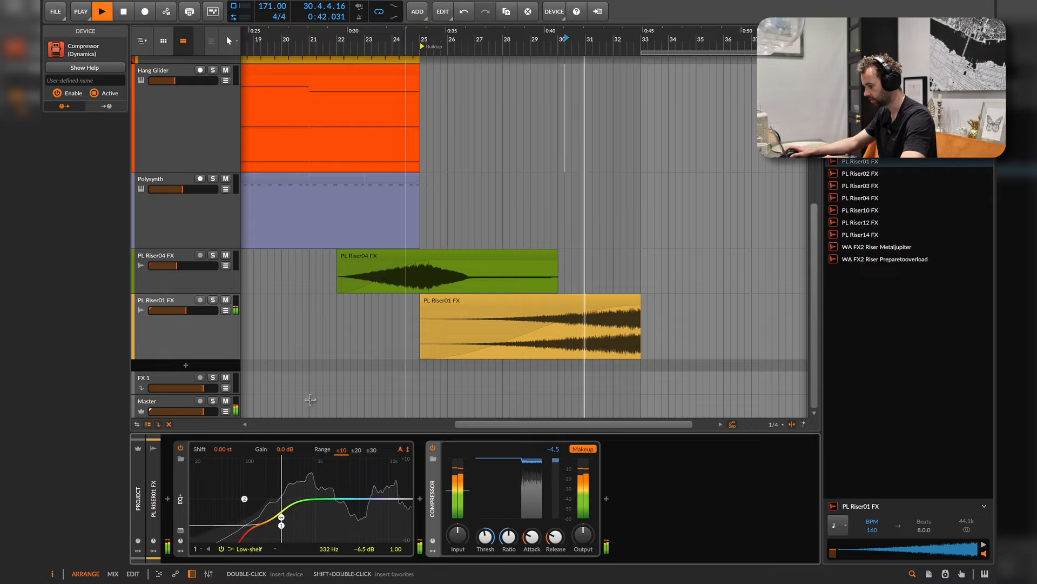
click(184, 313)
drag(184, 311, 174, 313)
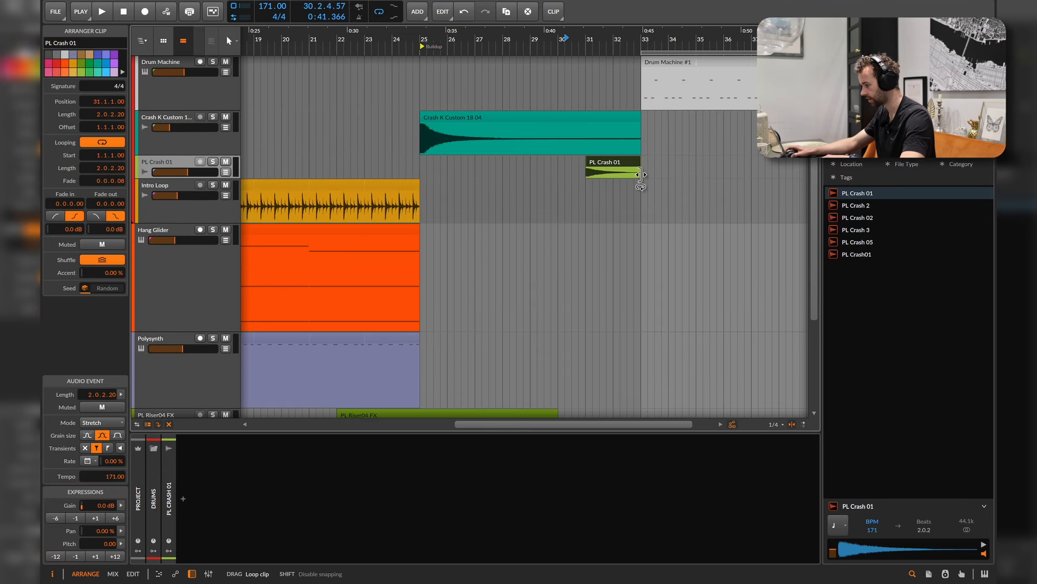
Reverse the two-bar PL Crash 01 clip that starts at bar 31
right_click(614, 158)
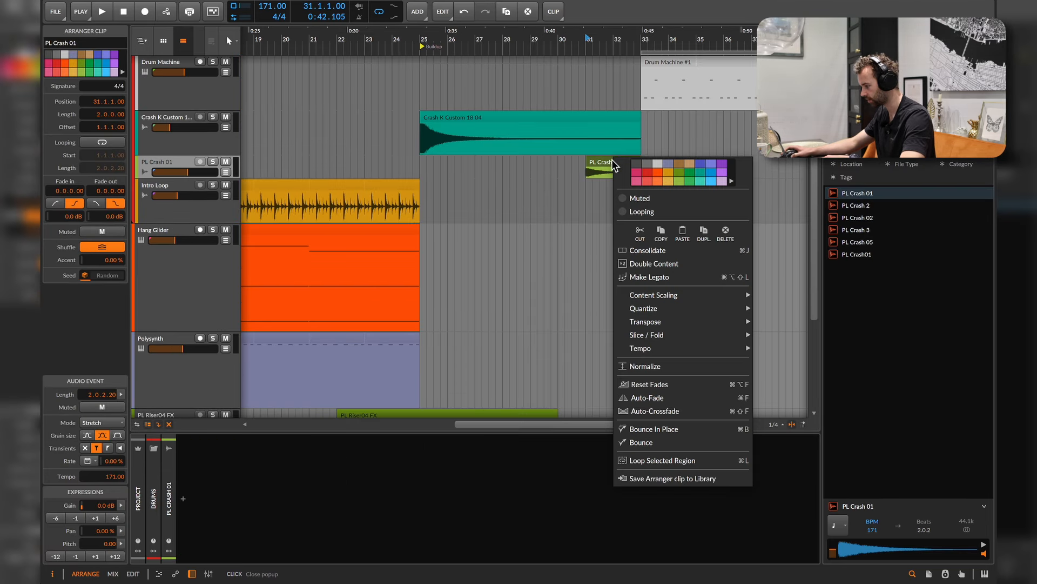
click(611, 164)
right_click(613, 166)
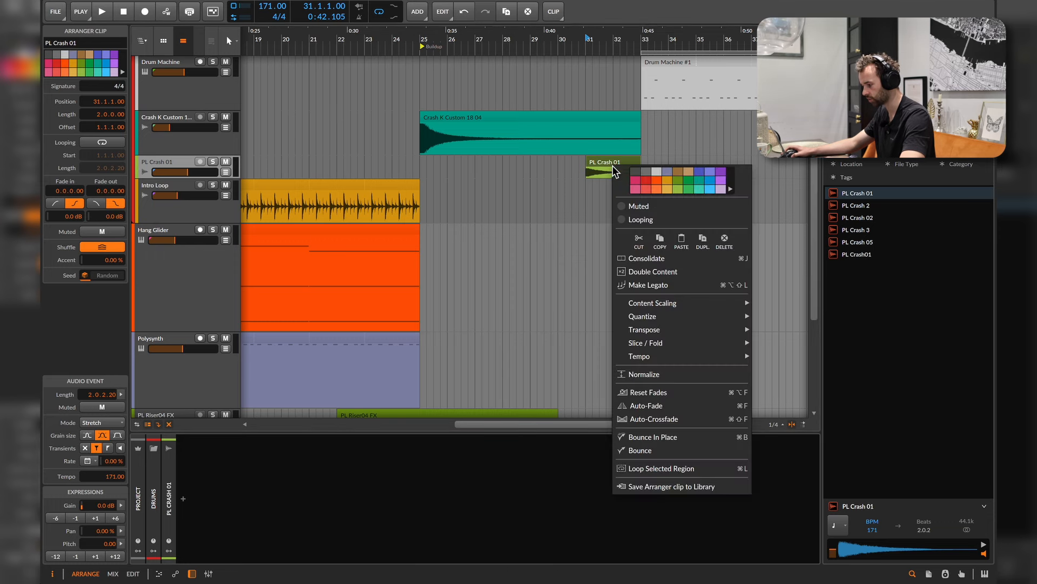
double_click(612, 166)
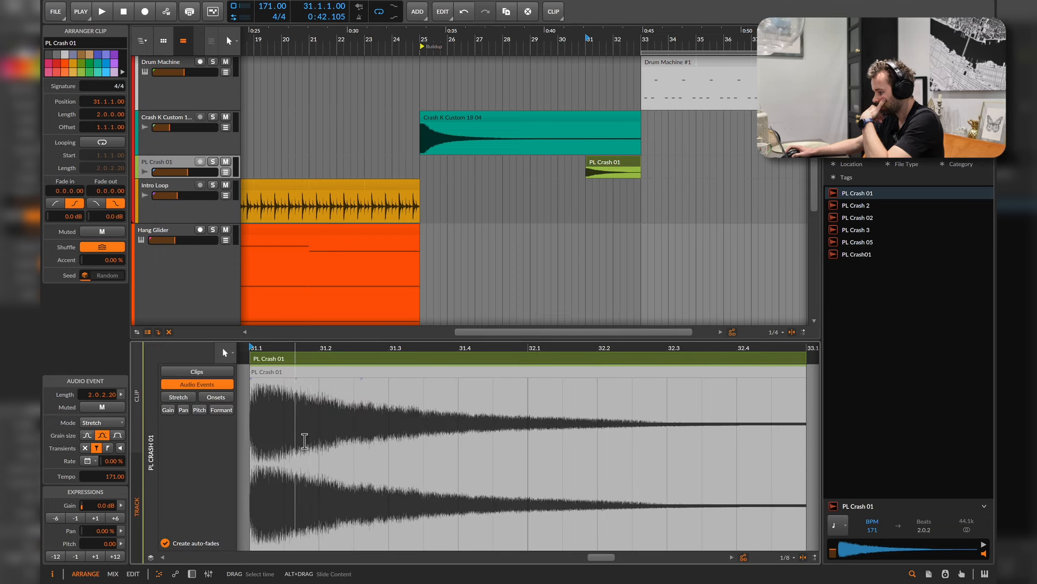
right_click(602, 472)
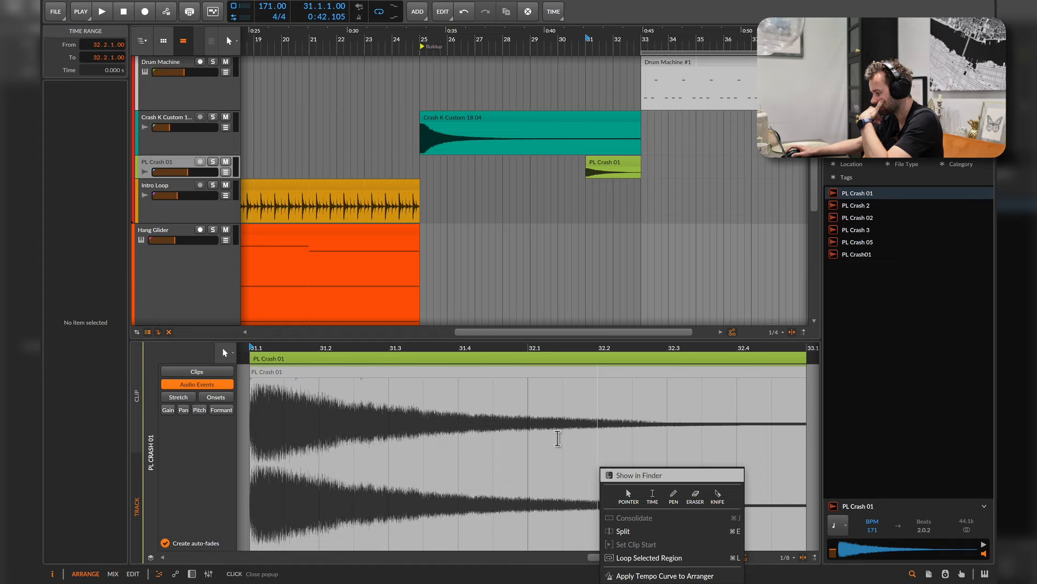
click(558, 438)
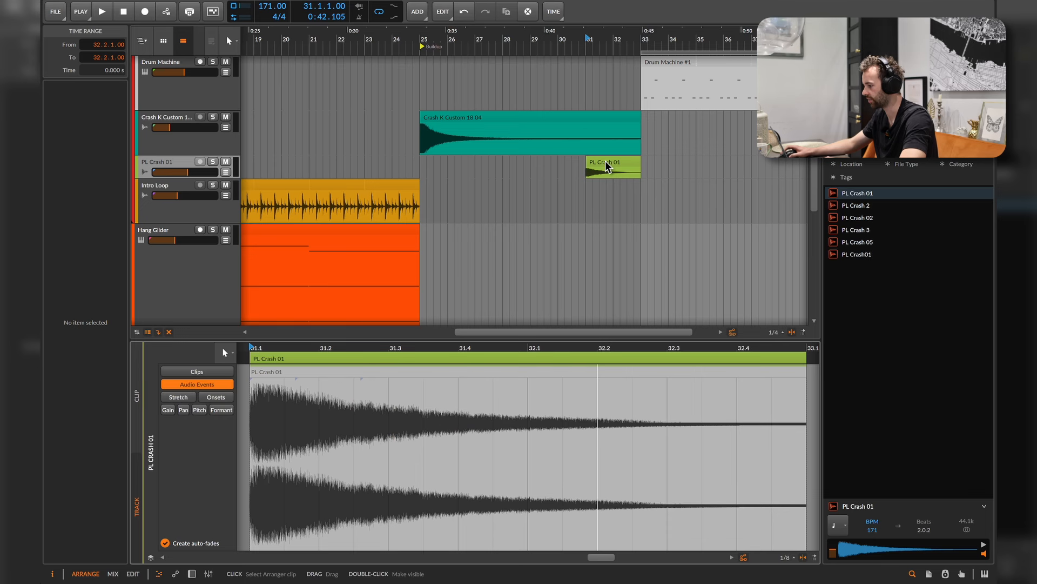
click(554, 11)
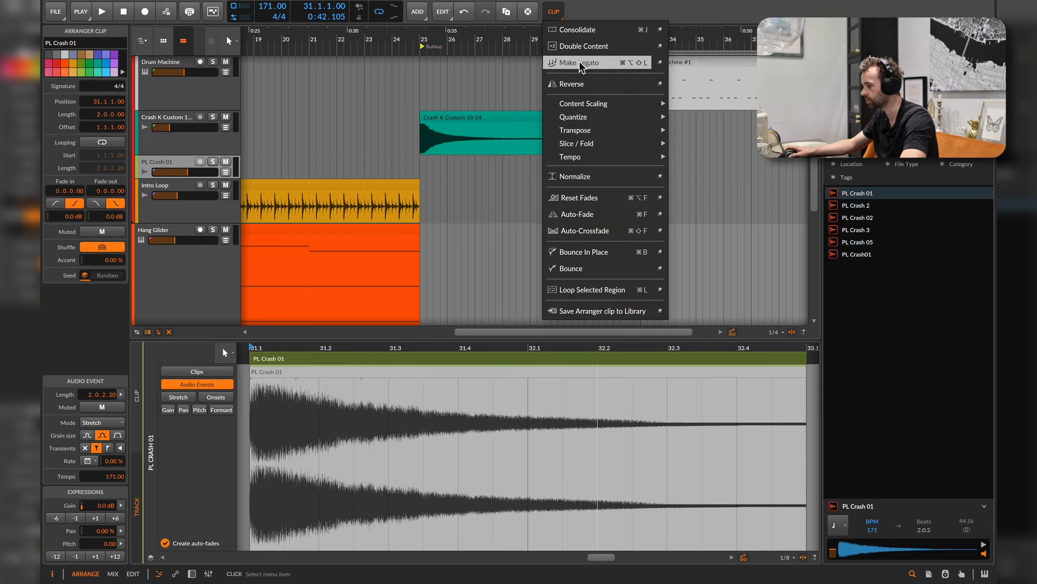
click(444, 13)
click(444, 13)
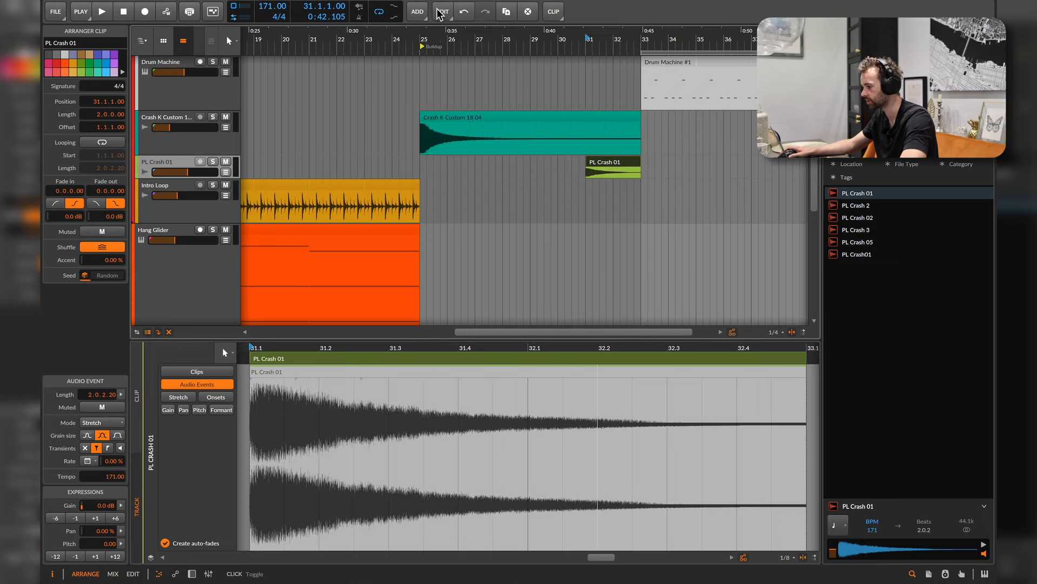
click(419, 12)
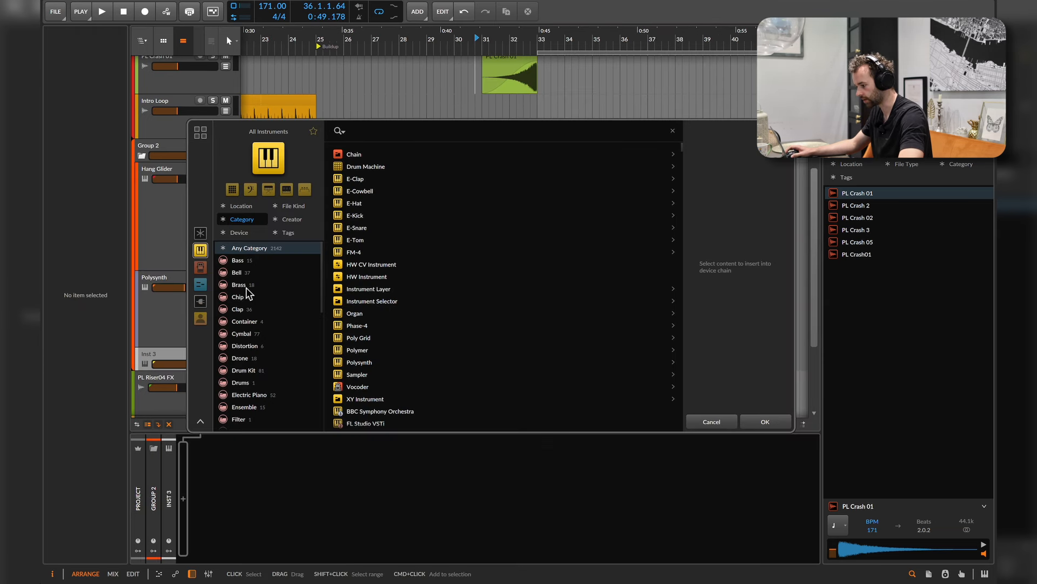
click(238, 260)
click(430, 288)
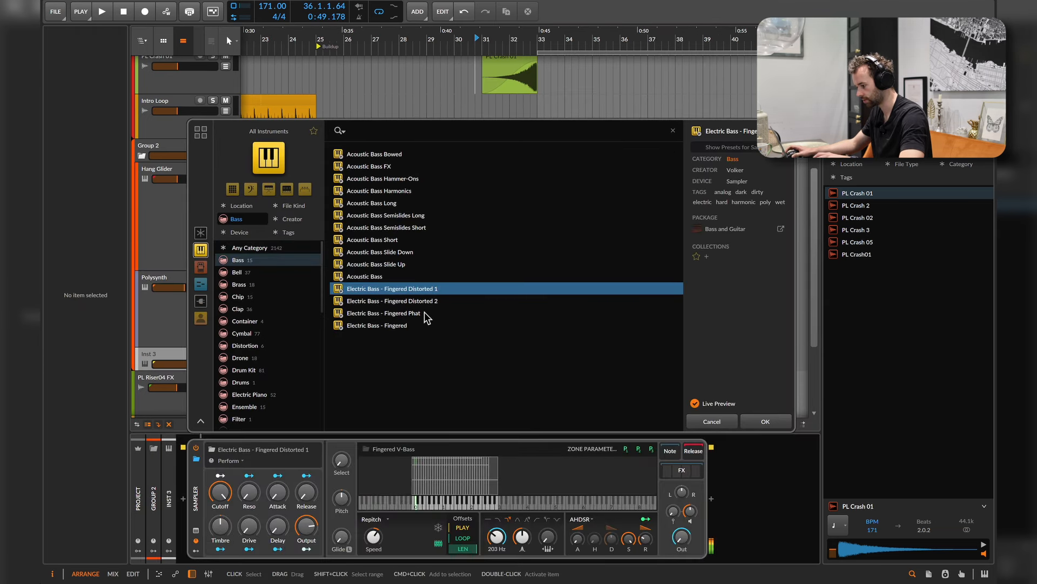
click(200, 250)
click(200, 250)
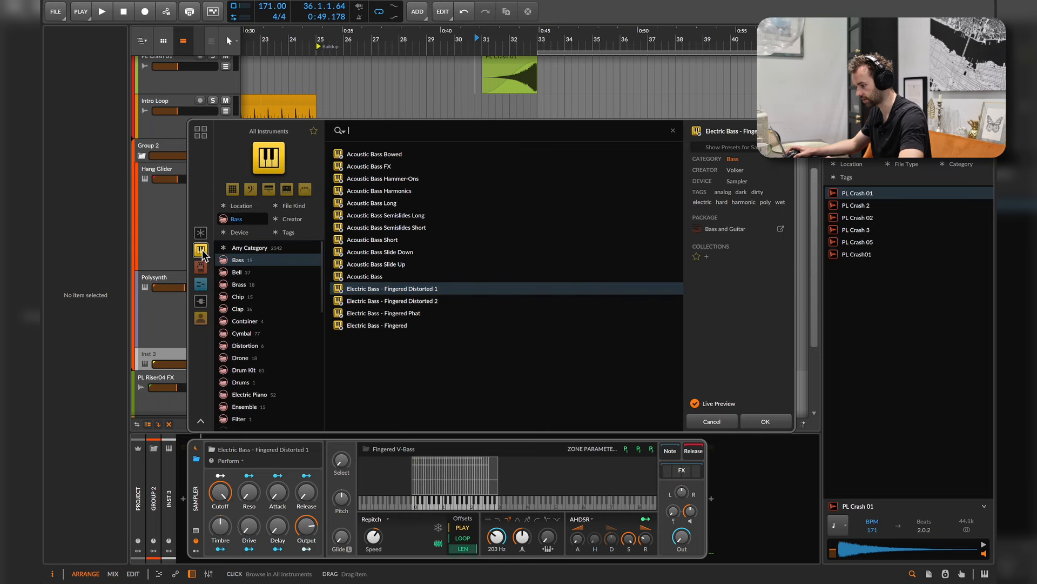
click(248, 219)
Filter the instruments to the Synth devices and load Phase-4 on the new instrument track in Group 2
click(248, 234)
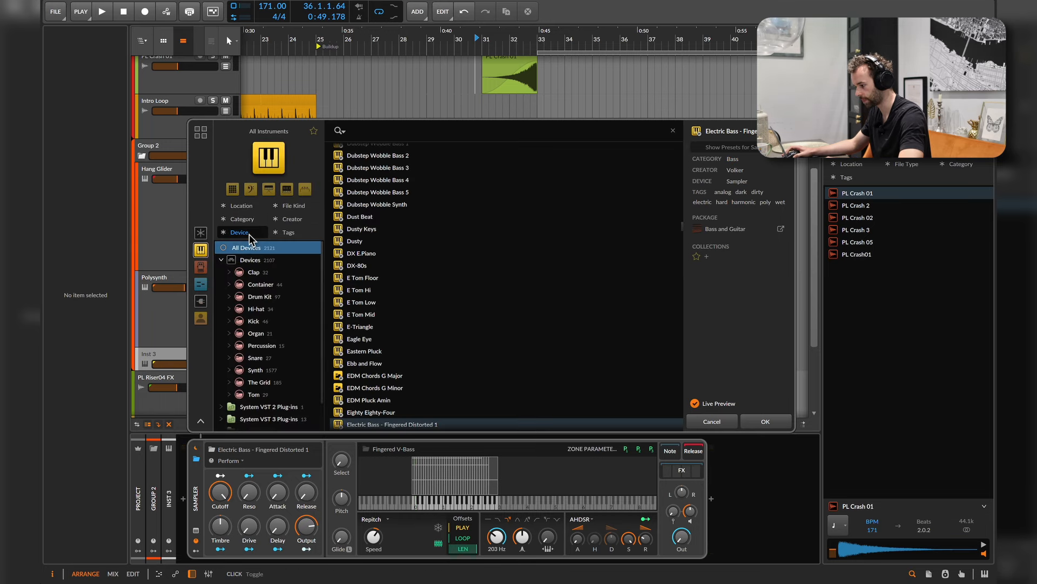
click(271, 371)
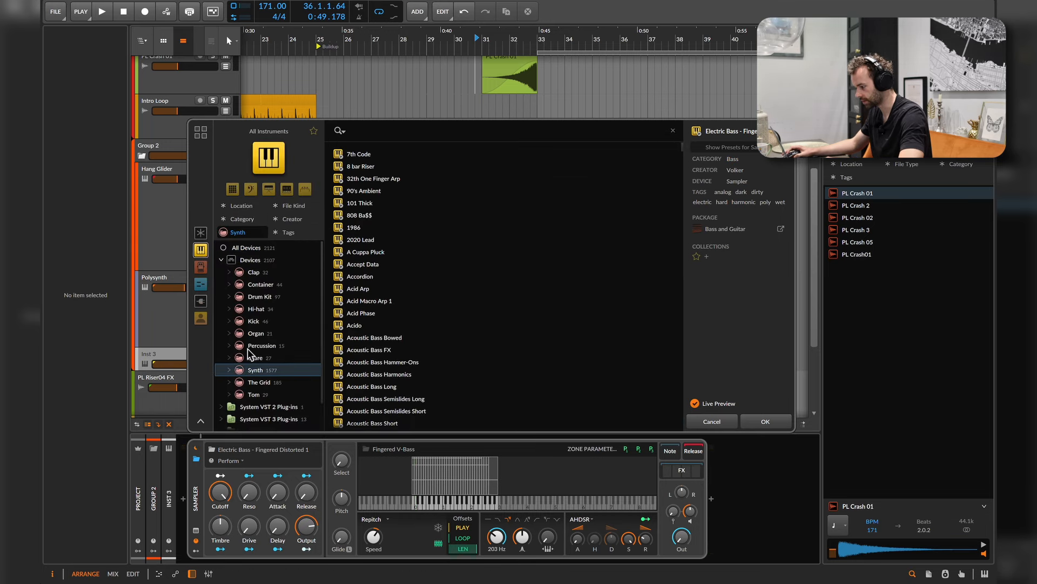
click(229, 369)
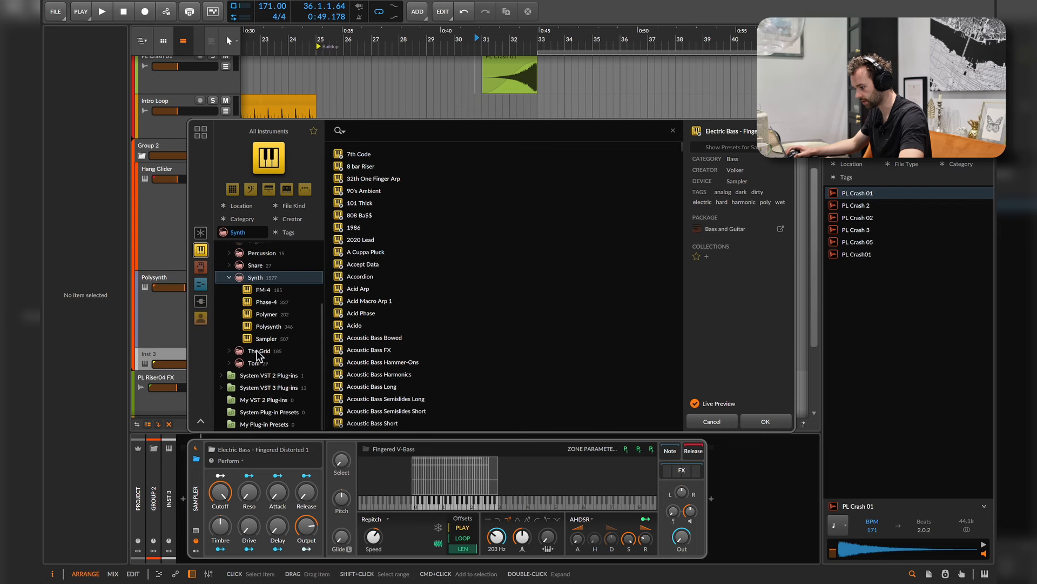
double_click(265, 294)
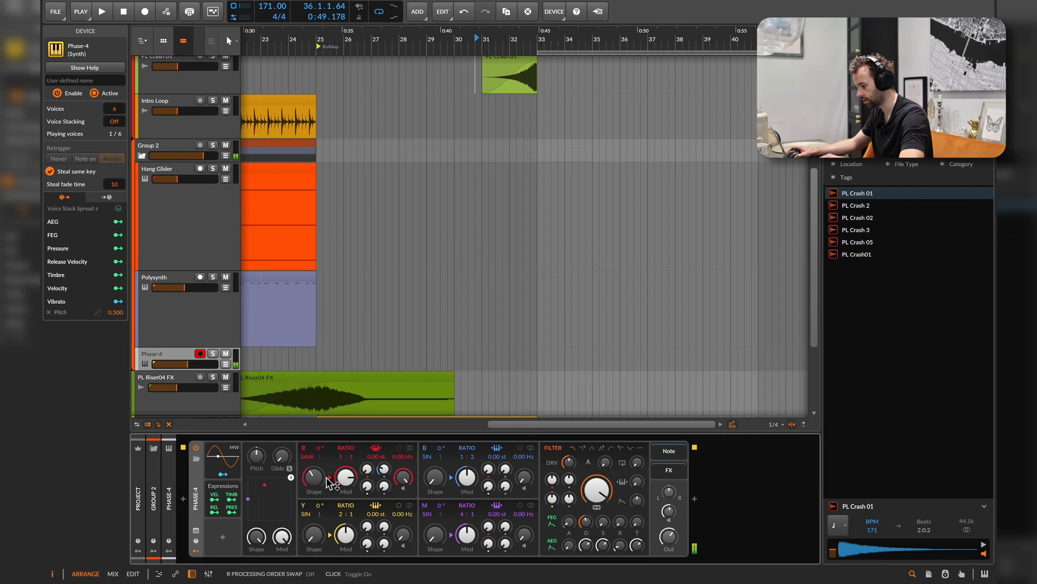
Shape the Phase-4 sound with R shaping at about 86 %, some Y shaping and B-to-R modulation at 28.1 %
drag(324, 486, 324, 454)
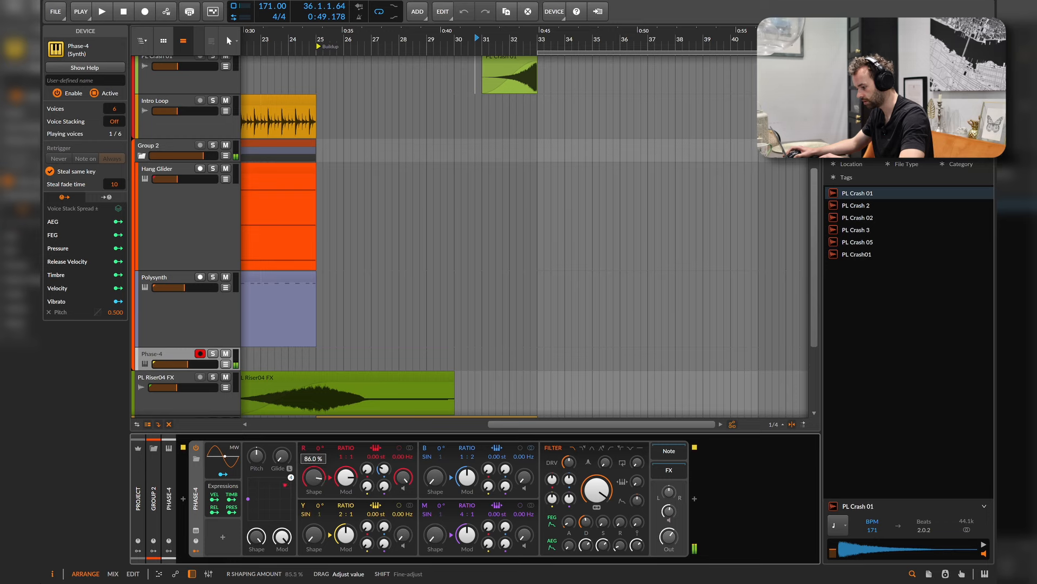
right_click(313, 551)
click(314, 547)
right_click(313, 543)
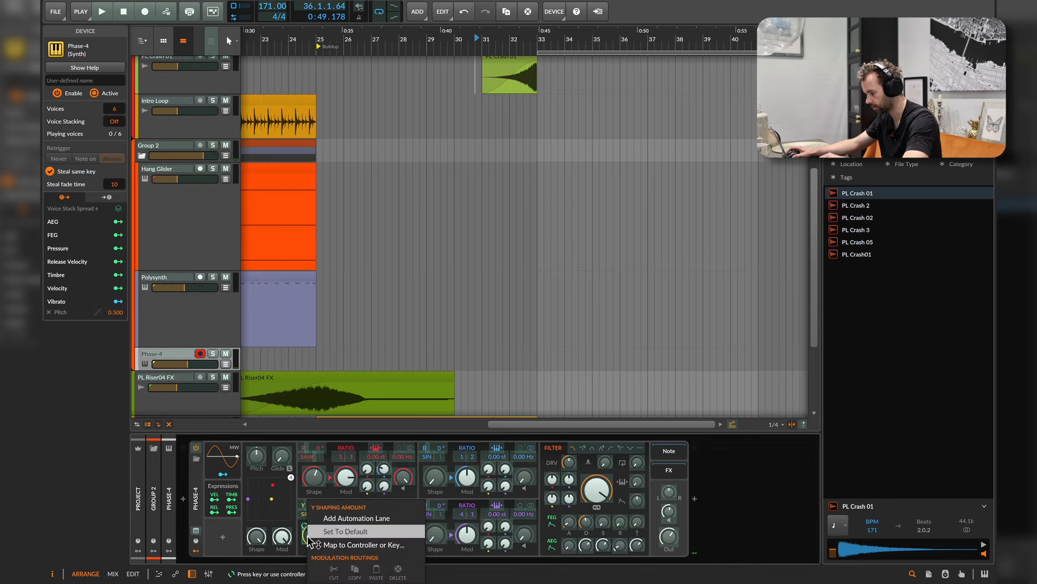
drag(384, 468, 367, 465)
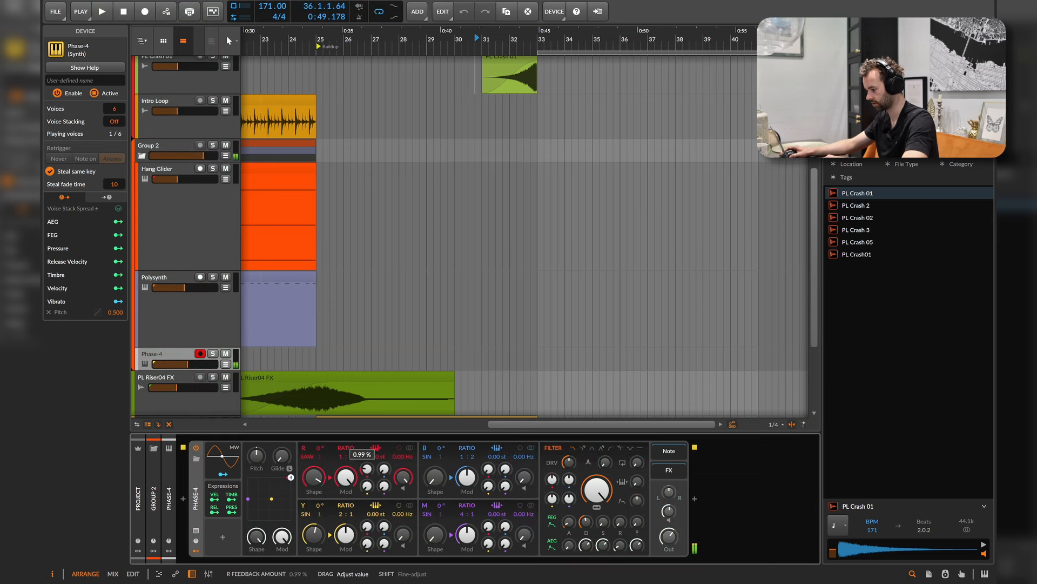
drag(346, 477, 384, 465)
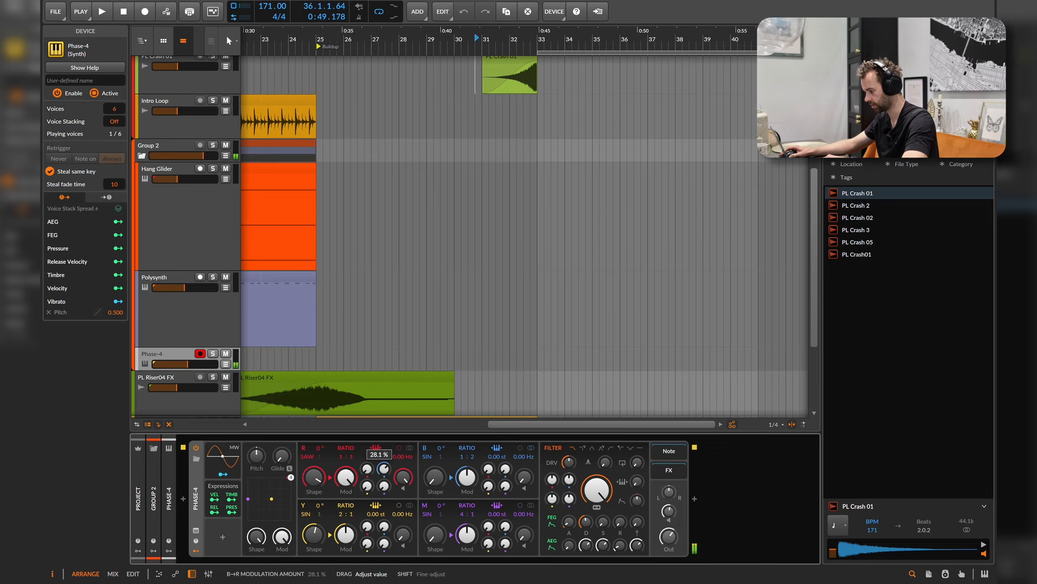
Insert a Compressor on Group 2 and add an Audio Sidechain modulator to it
click(161, 143)
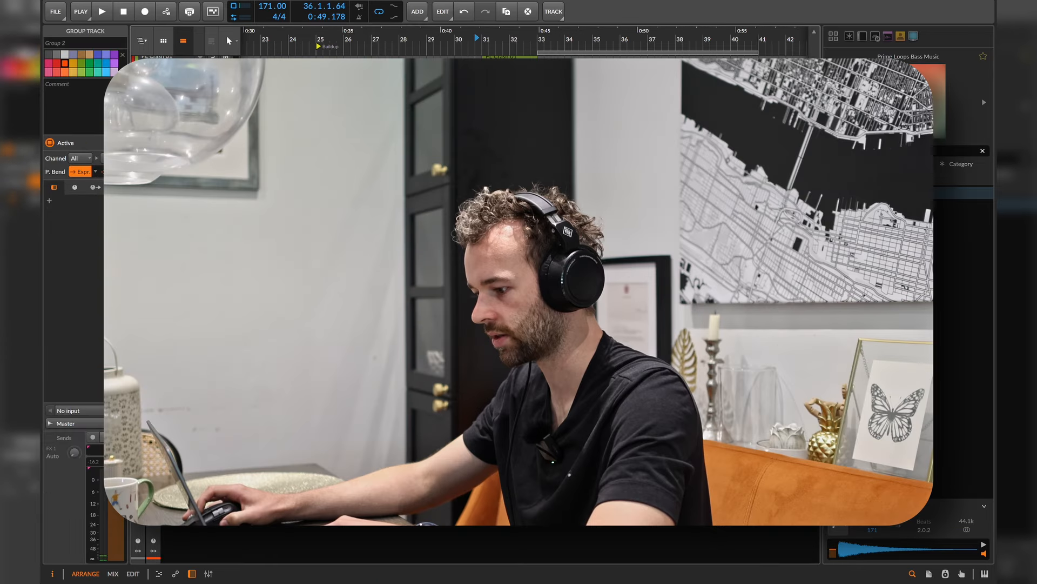
click(168, 499)
click(197, 461)
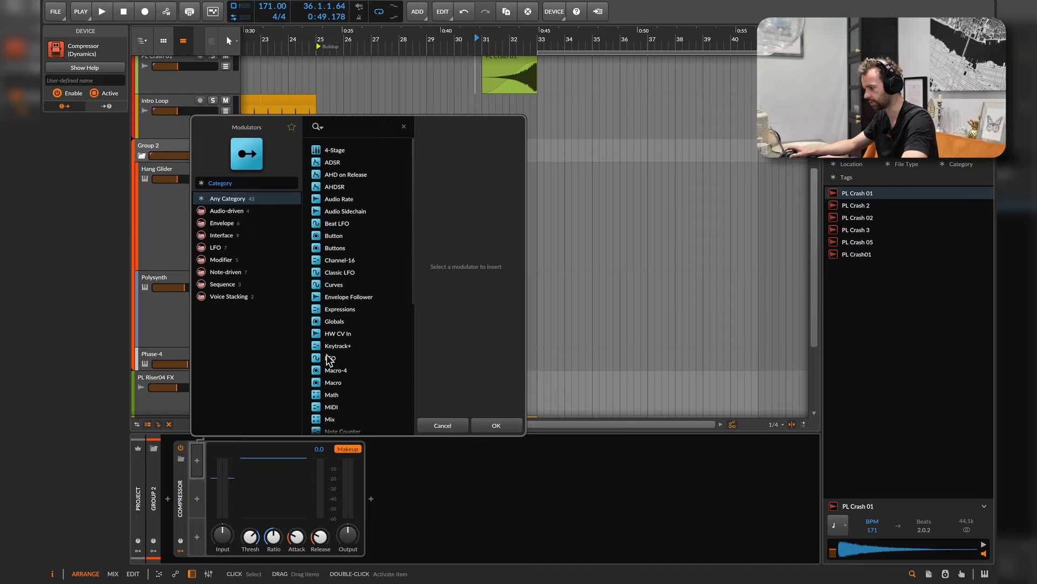
scroll(365, 366, down, 5)
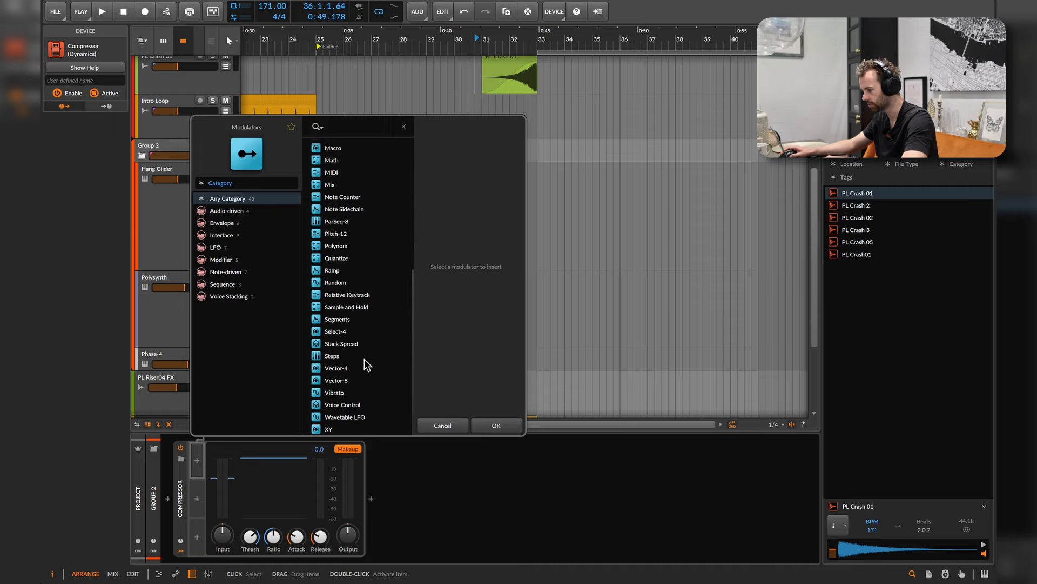
click(241, 211)
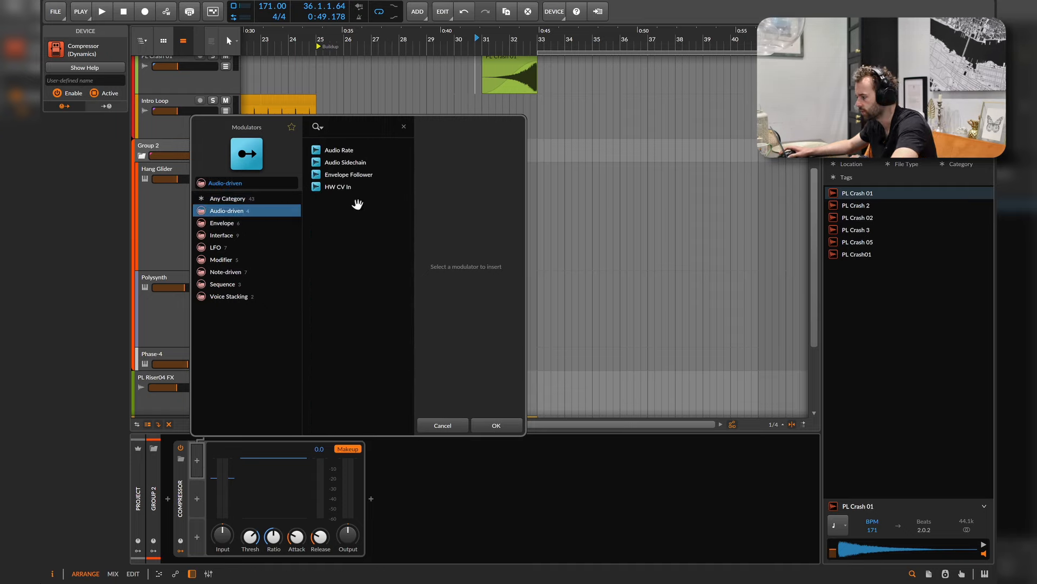
click(354, 162)
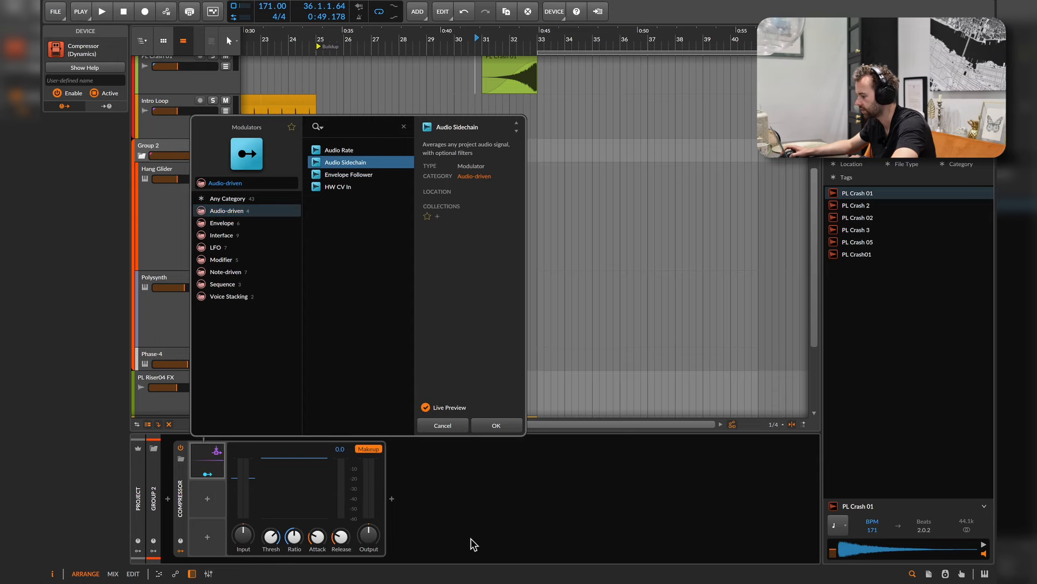
click(494, 427)
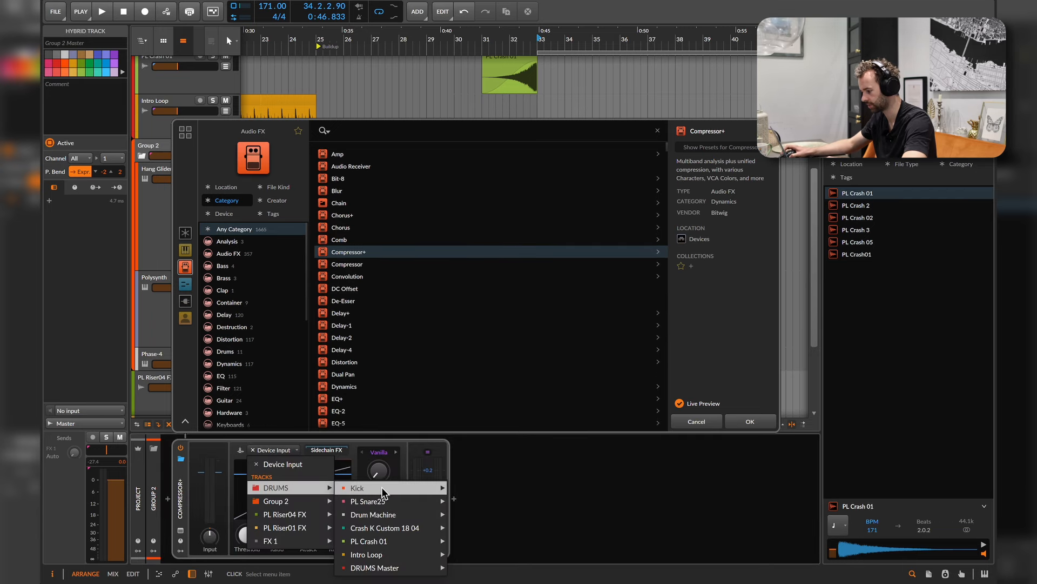
Set the Group 2 Compressor+ sidechain source to Kick (POST) and shorten its release while auditioning the bass
mouse_move(401, 489)
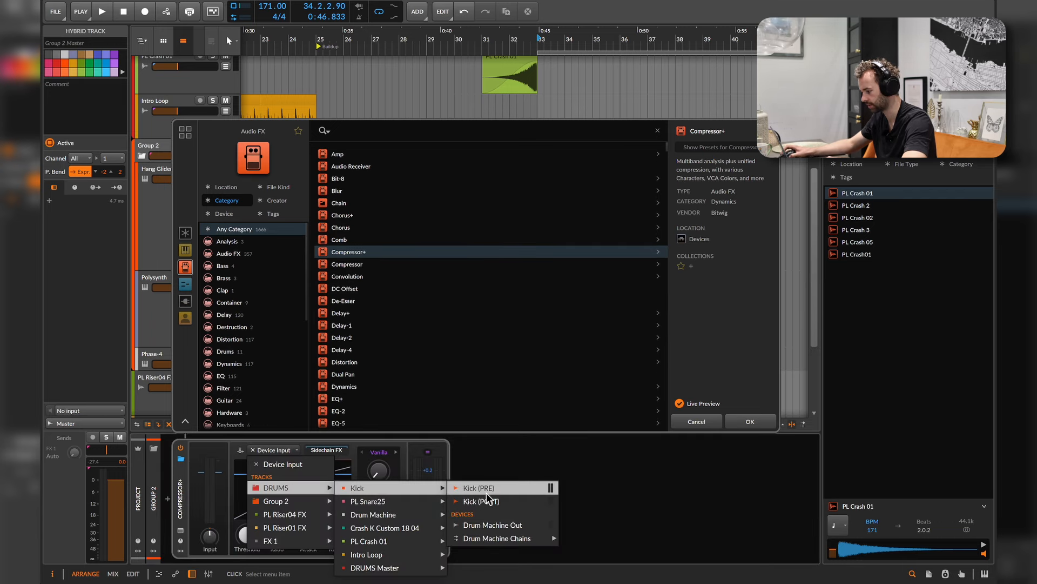
click(508, 500)
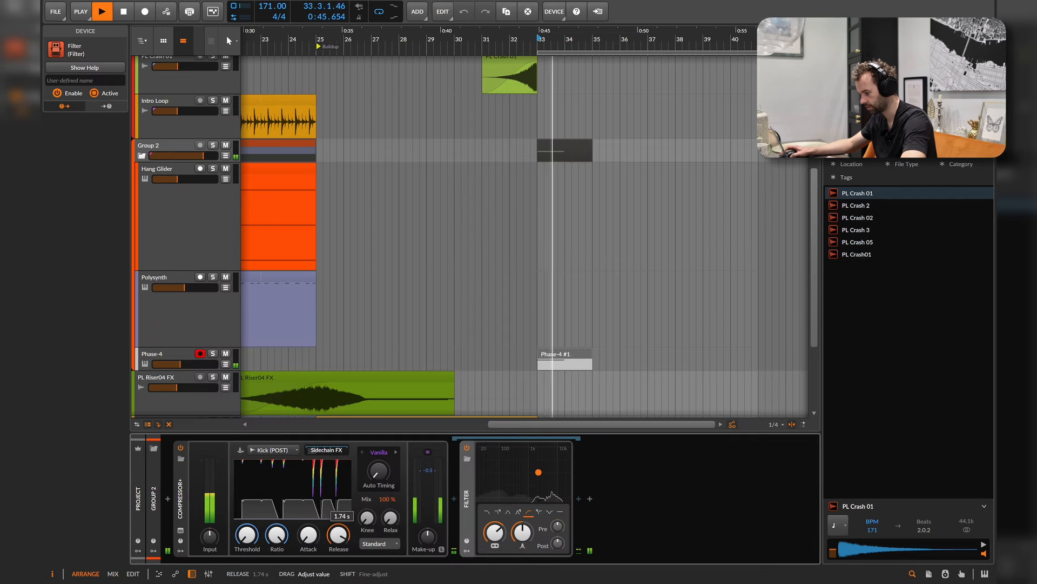
key(space)
key(space)
drag(339, 533, 338, 576)
key(space)
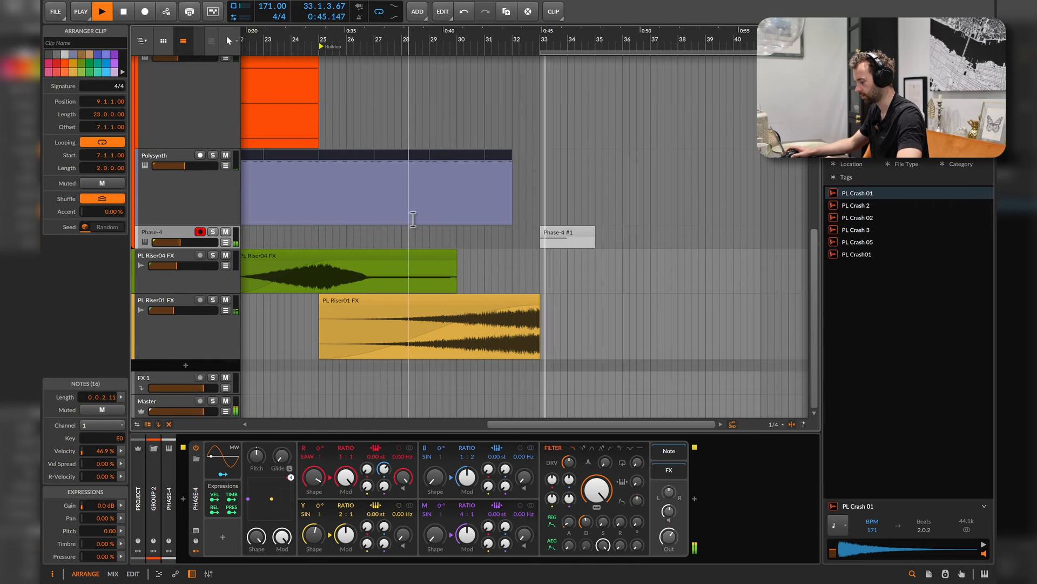
key(space)
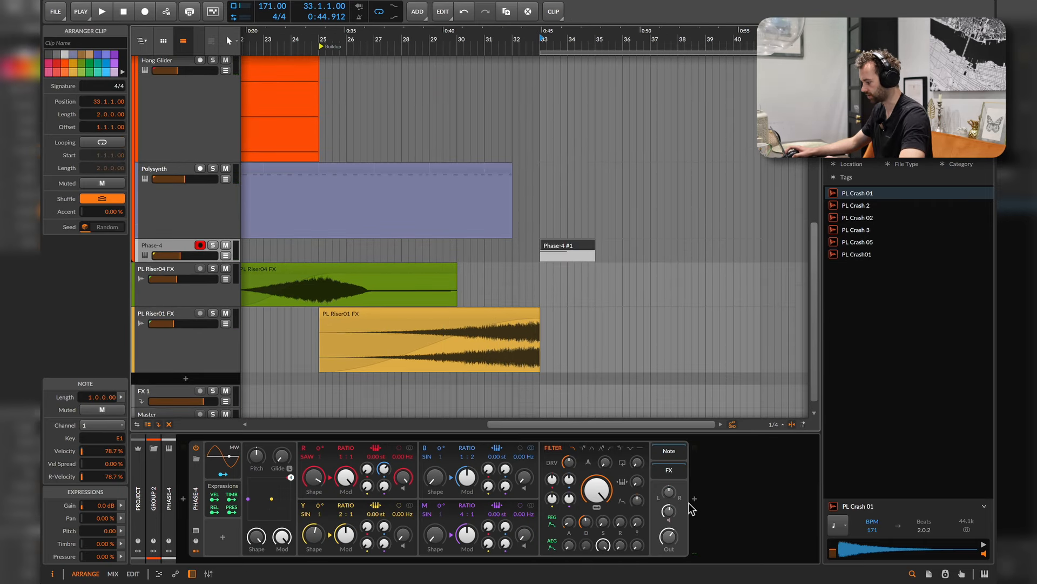
Preview an Amp after Phase-4, then insert a Chorus there instead and raise its width
click(693, 499)
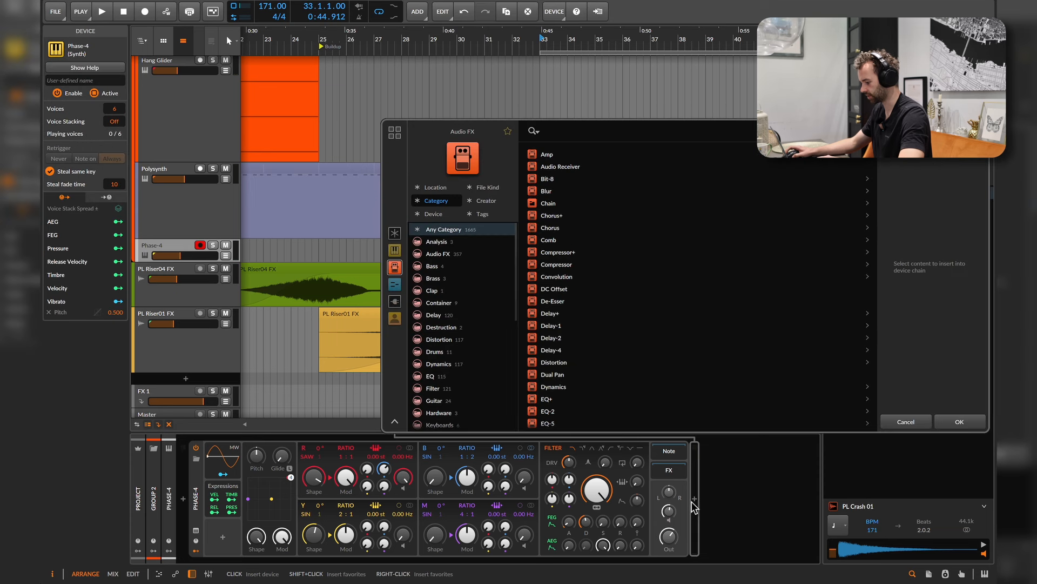
click(558, 214)
click(553, 154)
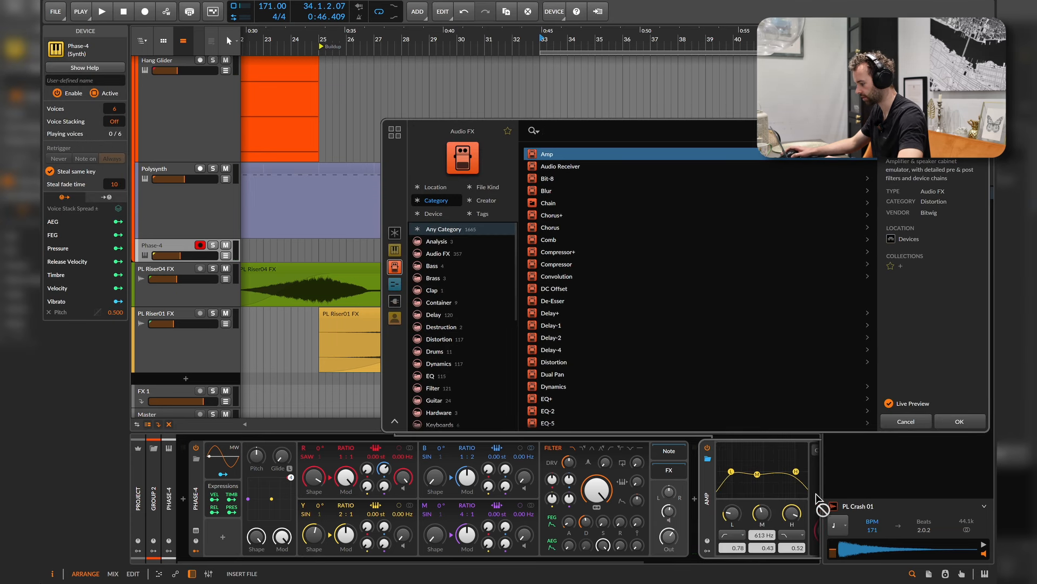
scroll(697, 486, right, 5)
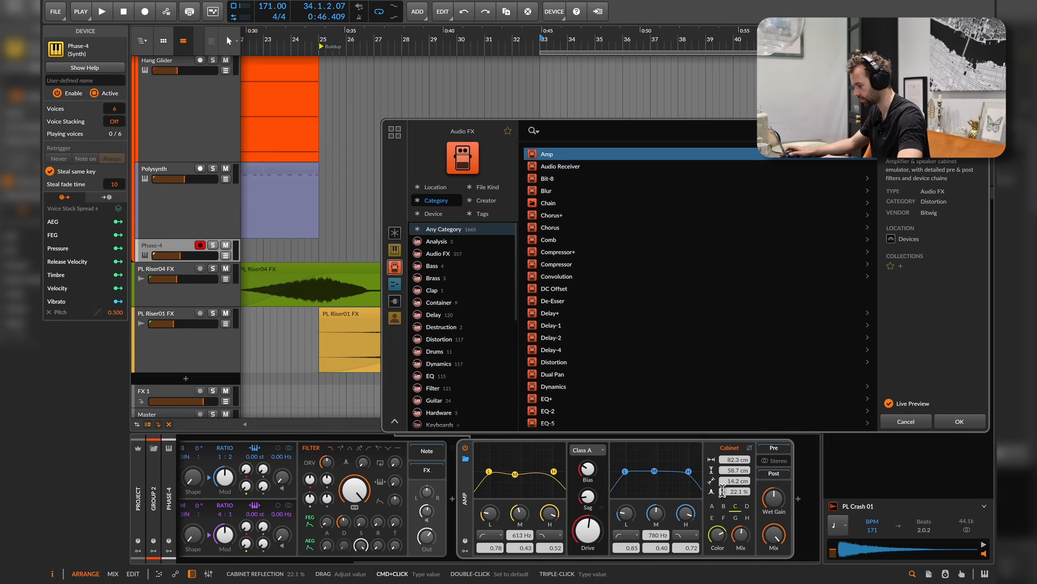
double_click(556, 228)
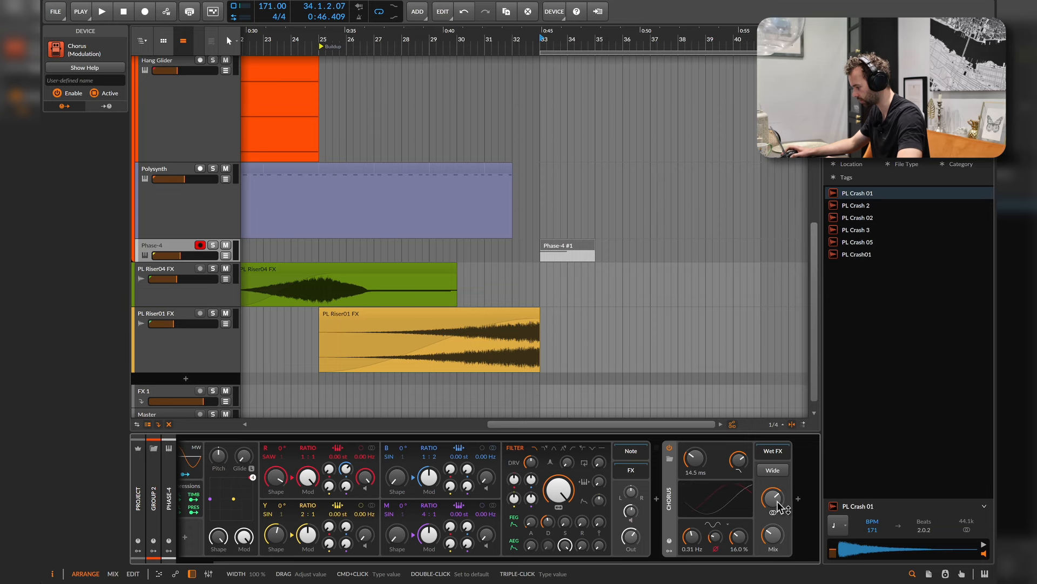
drag(777, 501, 777, 486)
key(space)
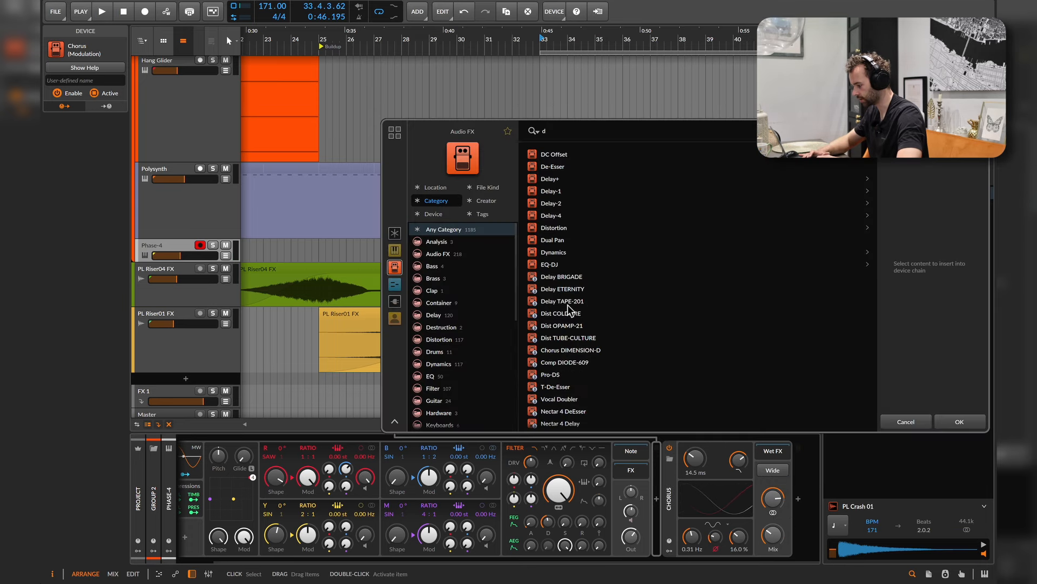
Insert a Distortion between Phase-4 and the Chorus, with its Pre EQ at 790 Hz and -19.4 dB
text(i)
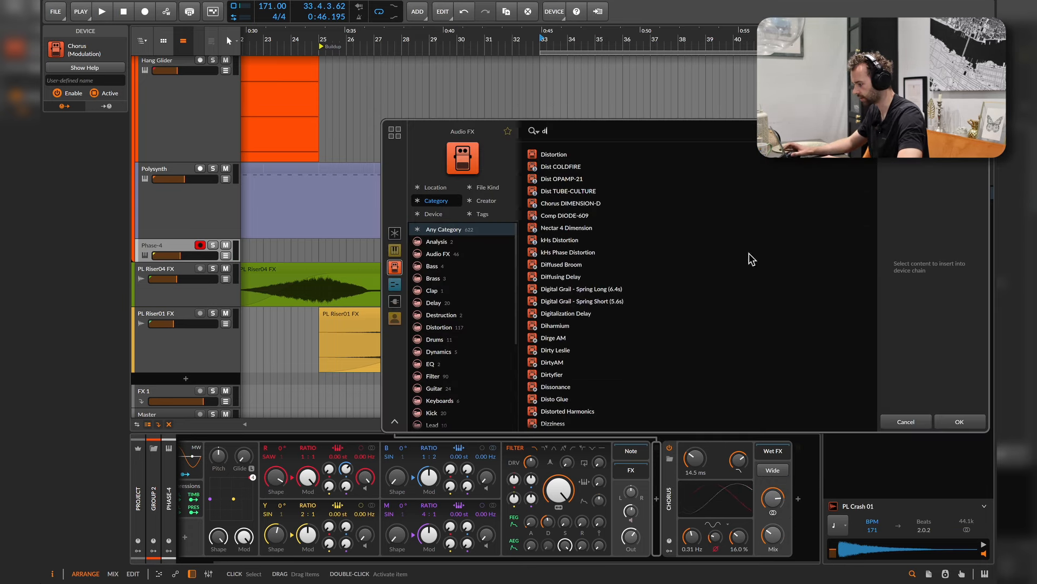
double_click(551, 155)
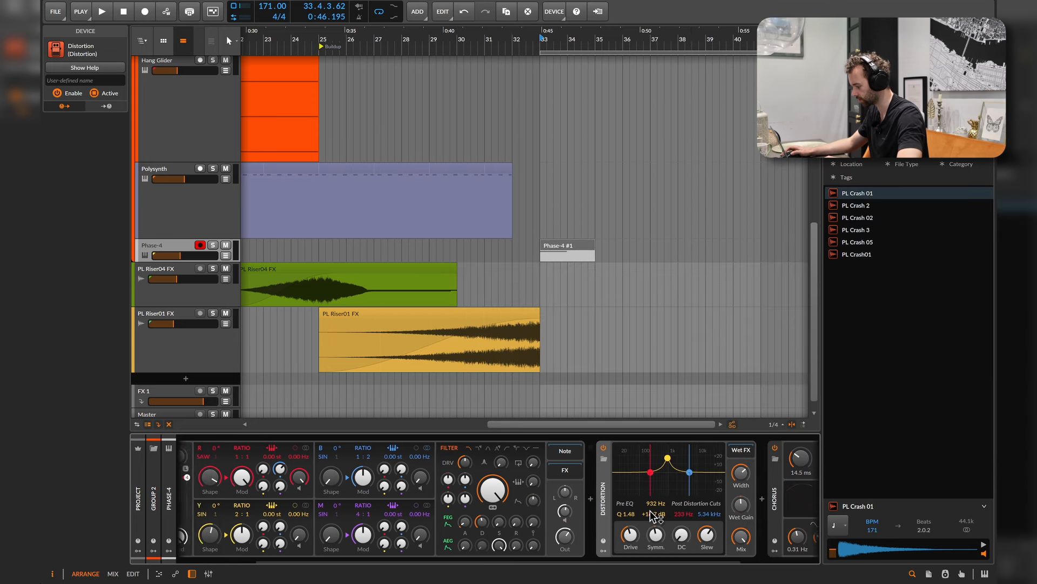
drag(562, 458, 564, 471)
key(space)
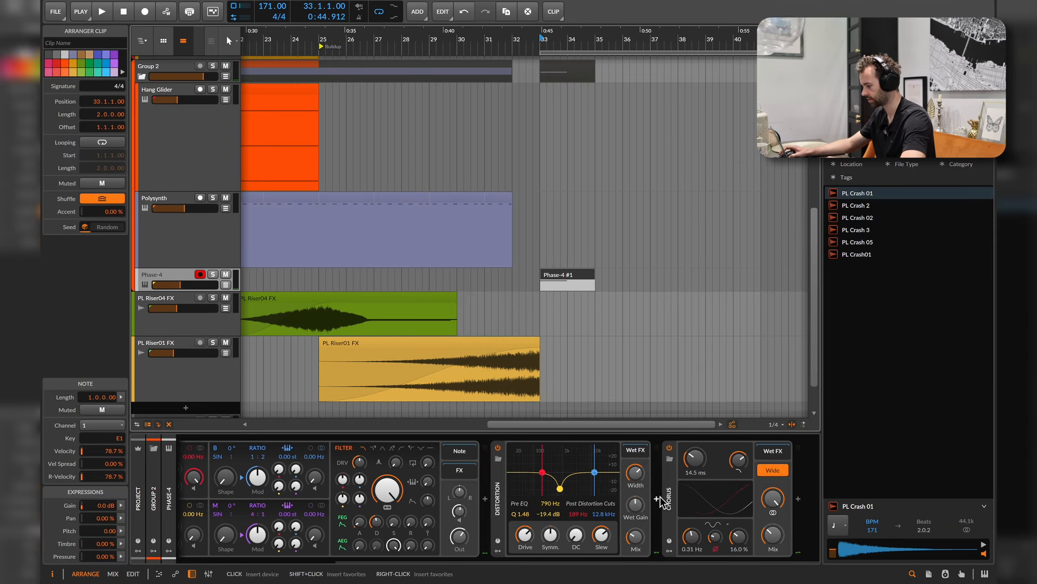
Insert a Saturator between the Distortion and the Chorus and audition the bass through it
click(658, 497)
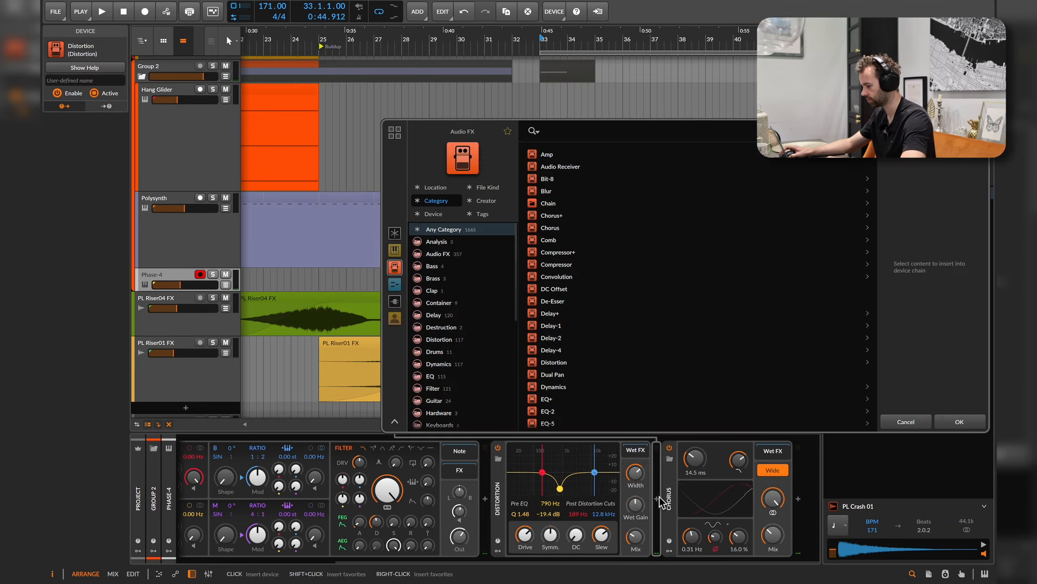
scroll(384, 503, left, 3)
key(space)
scroll(419, 486, right, 4)
scroll(572, 201, down, 3)
scroll(584, 324, down, 5)
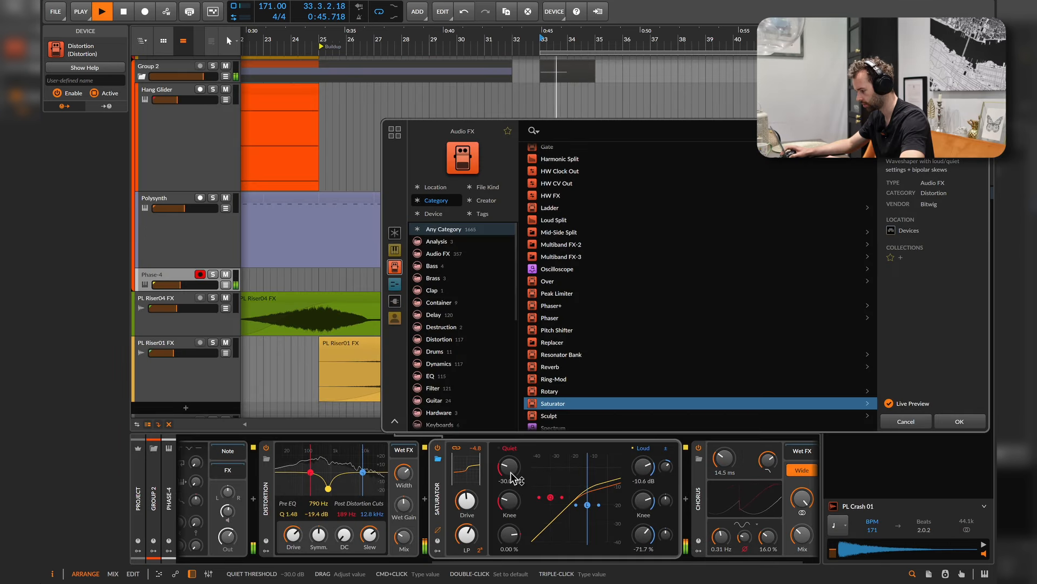
key(space)
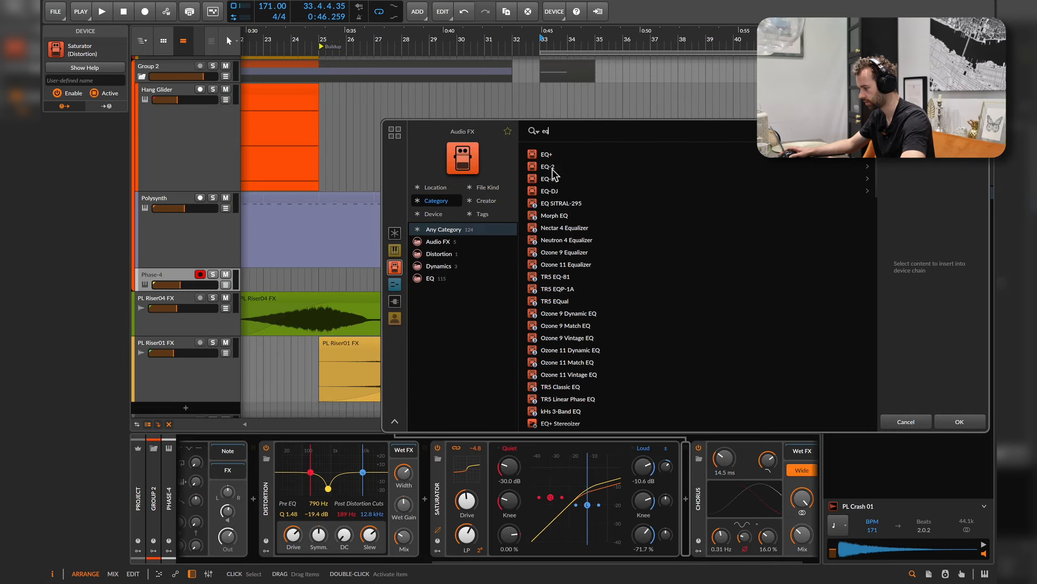
Insert an EQ-2 after the Saturator and boost its high band as a high-shelf by 8.2 dB at 2.39 kHz
double_click(551, 167)
scroll(730, 508, right, 3)
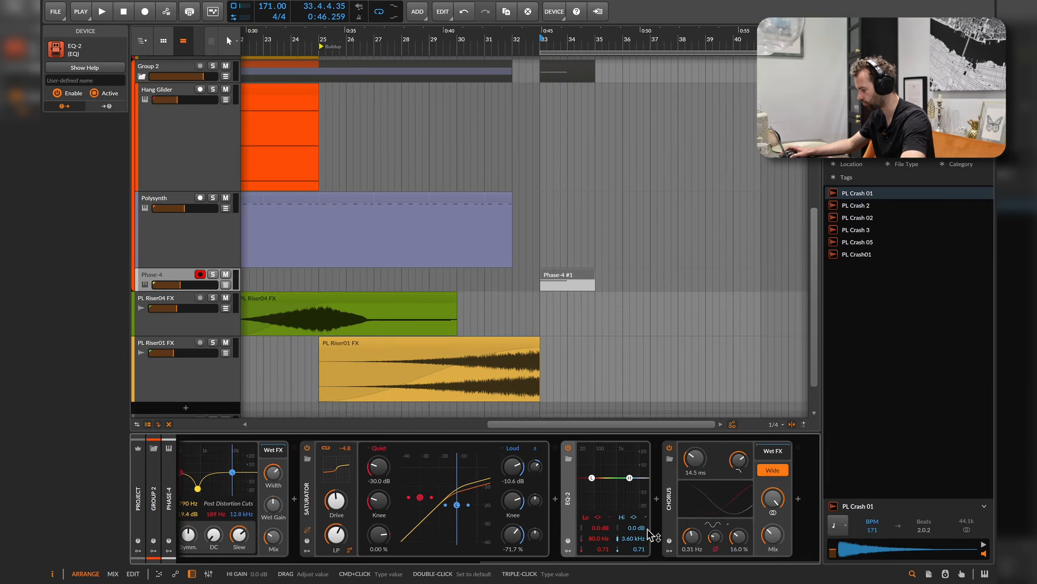
drag(629, 477, 630, 465)
key(space)
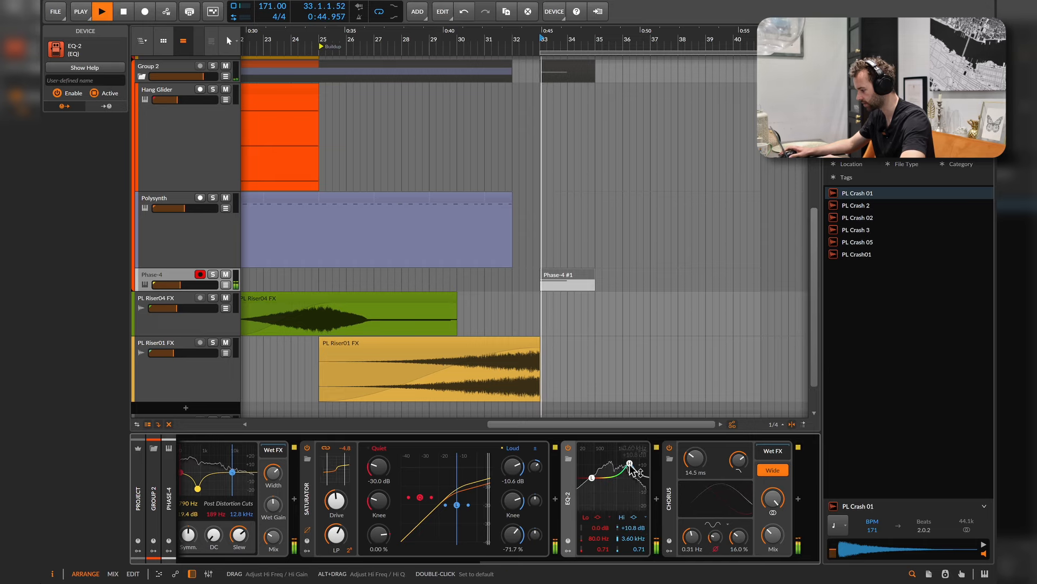
key(space)
click(638, 517)
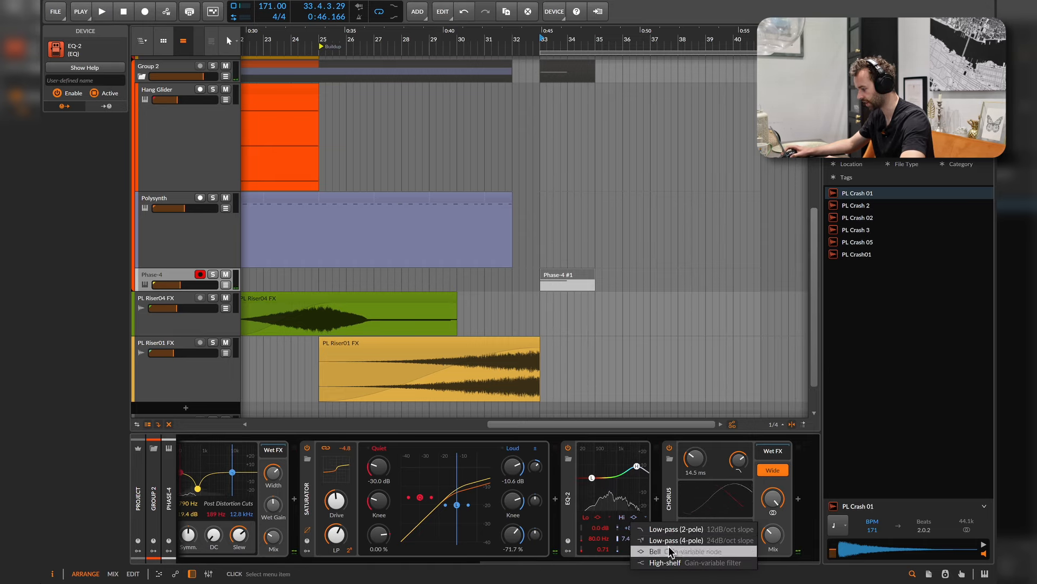
click(665, 563)
drag(637, 466, 625, 468)
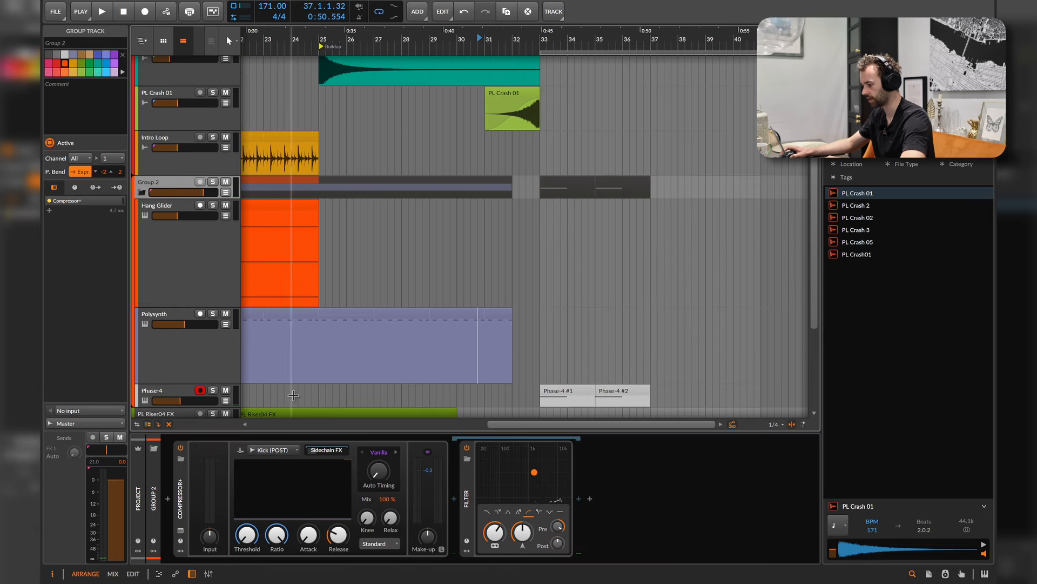
Duplicate the Compressor+ on Group 2 and set the copy's sidechain source to PL Snare25
click(180, 496)
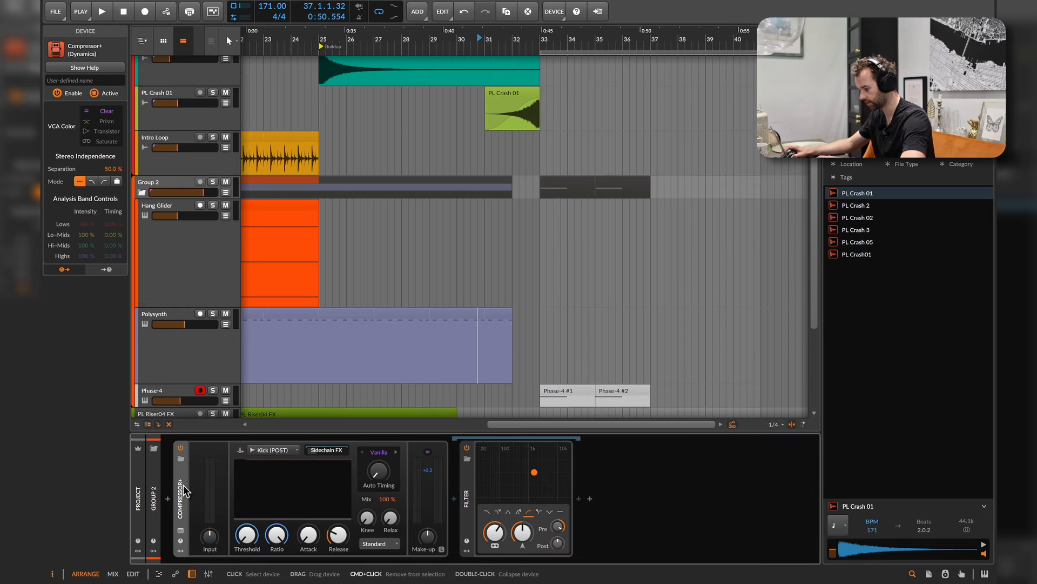
key(space)
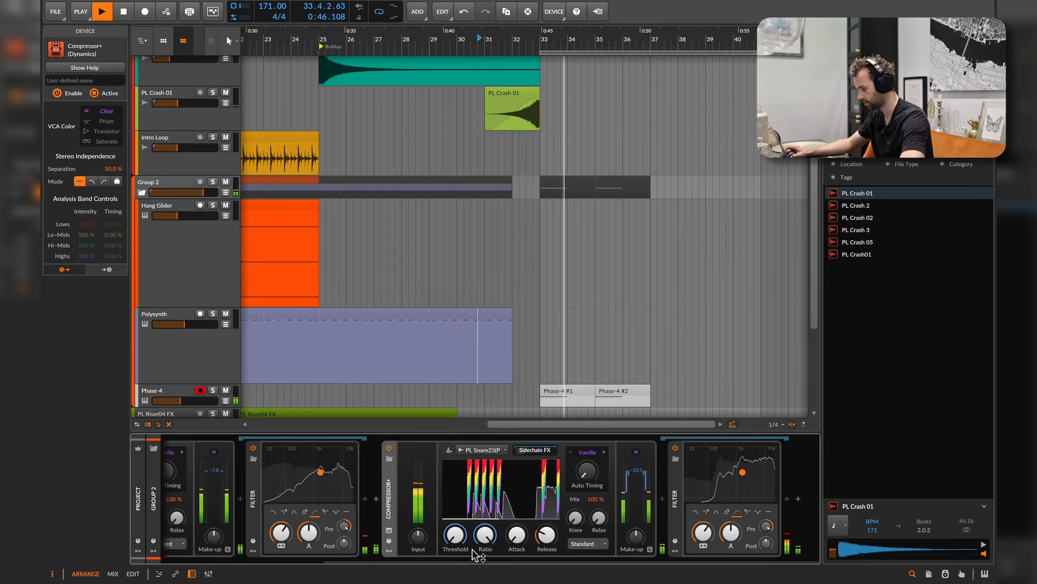
key(space)
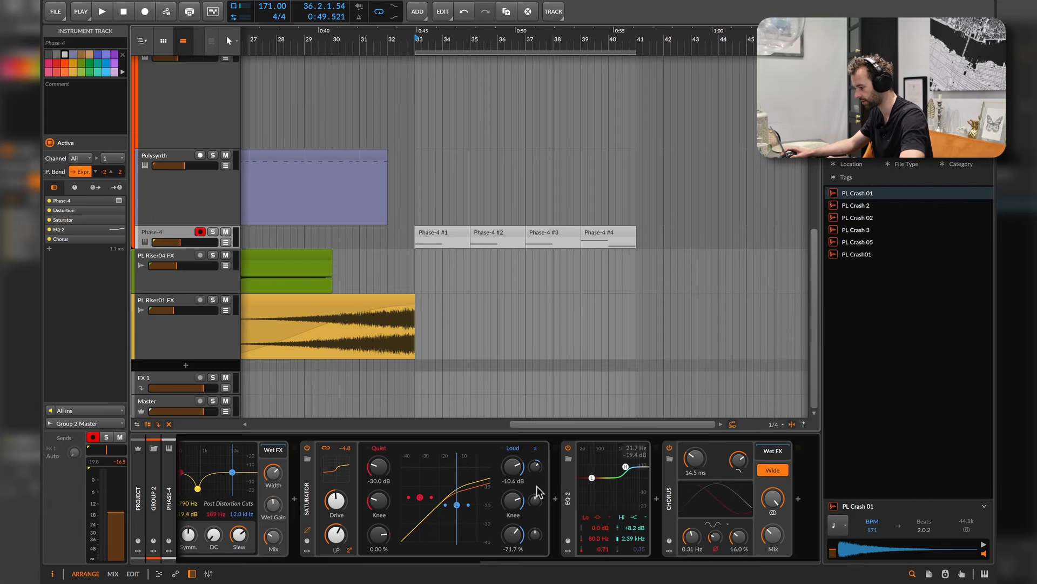
Insert a Filter+ between the EQ-2 and the Chorus and raise its drive to +21.0 dB
click(657, 497)
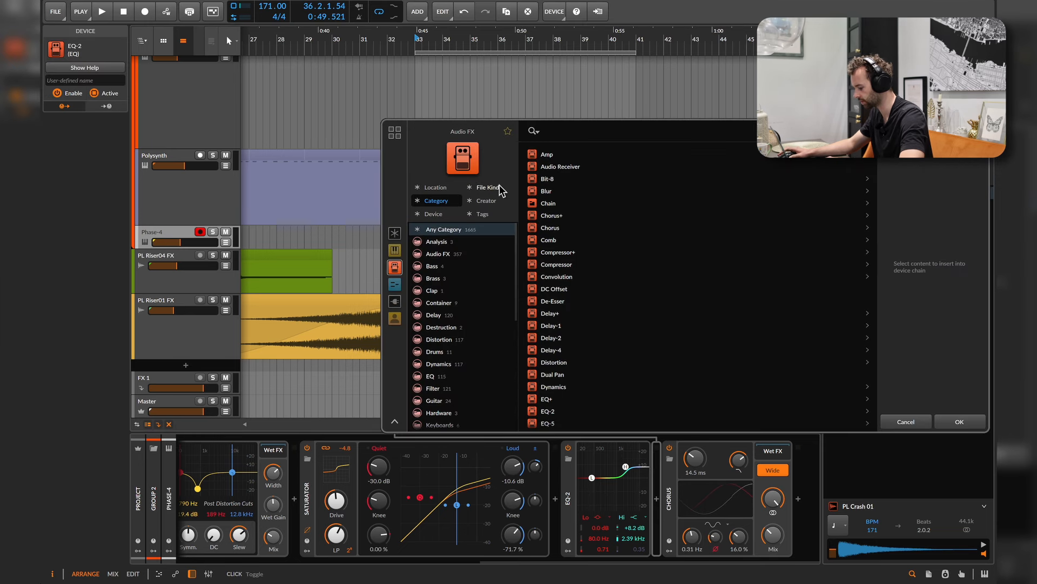
text(fil)
double_click(548, 155)
scroll(689, 552, right, 3)
key(space)
drag(548, 503, 549, 482)
key(space)
key(space)
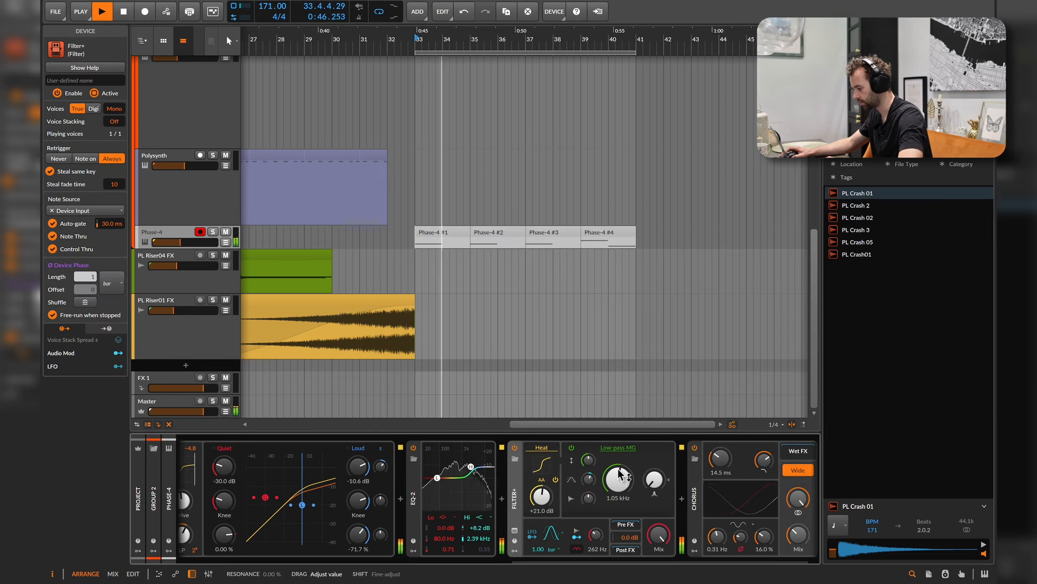
key(space)
Switch the Filter+ filter type to XP in Notch mode and audition it with +18.0 dB drive
click(638, 510)
click(621, 464)
key(space)
key(space)
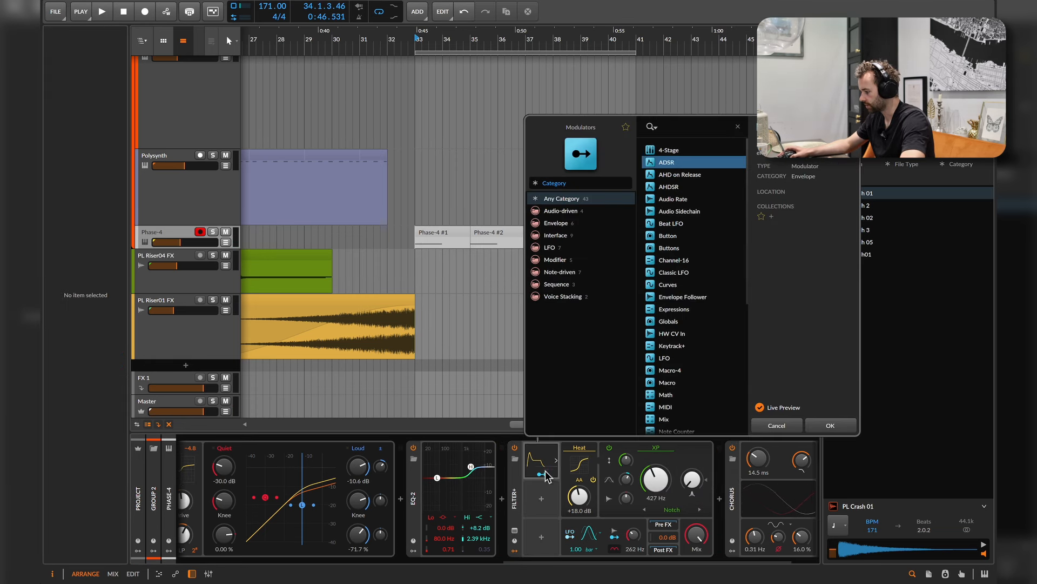
Raise the Filter+ cutoff to 1.17 kHz, add an ADSR modulator and map it to the cutoff at -37.0 st
click(542, 474)
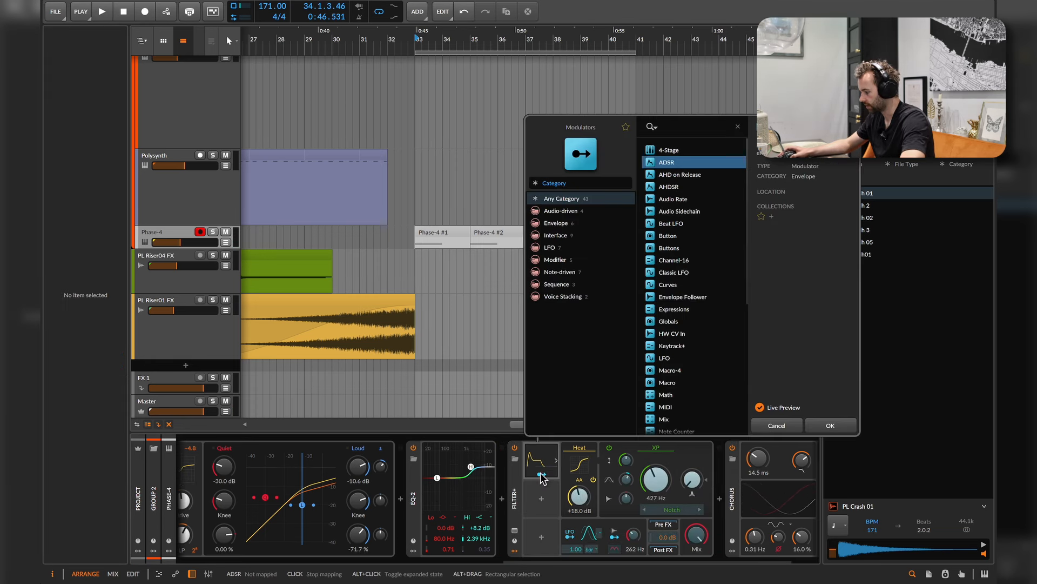
drag(651, 484, 651, 466)
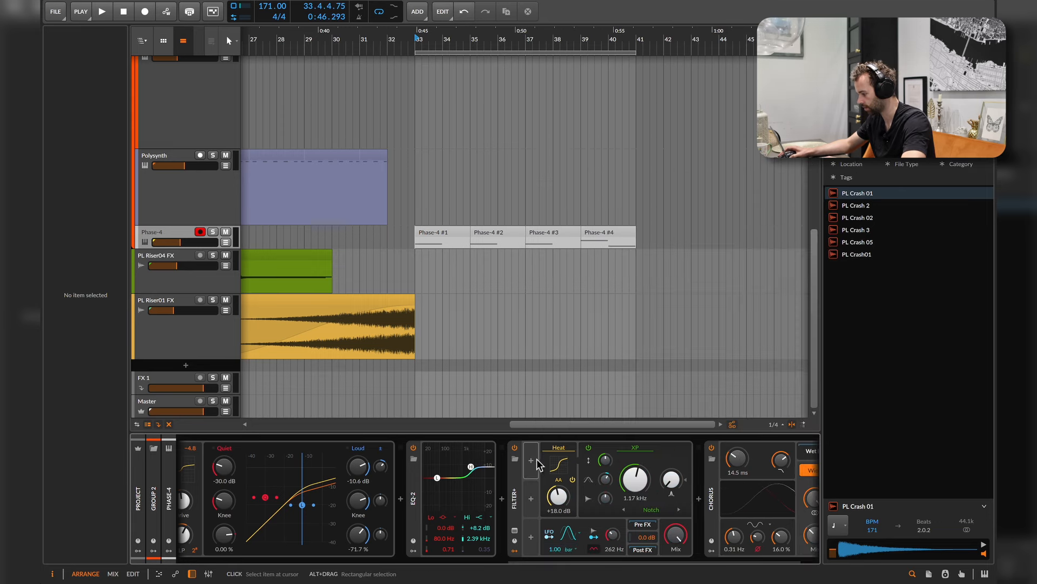
click(534, 459)
double_click(663, 163)
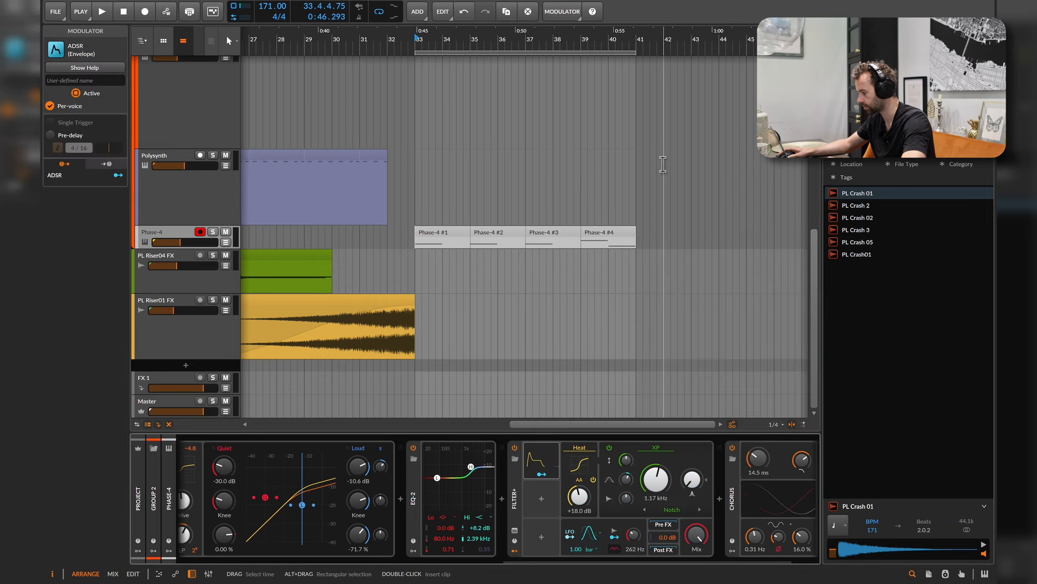
click(542, 474)
drag(656, 478, 656, 487)
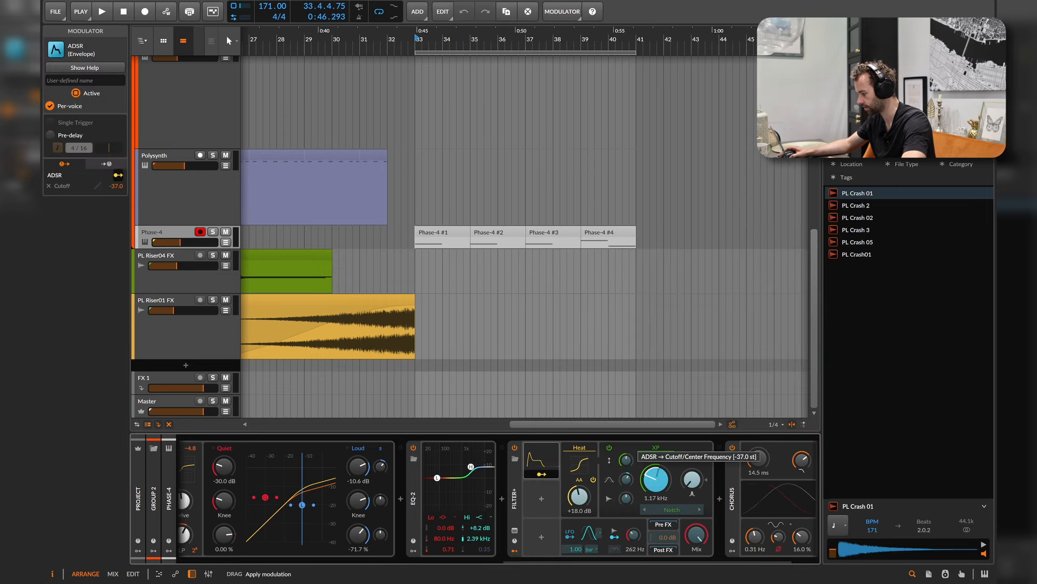
click(541, 474)
Expand the Filter+ ADSR, lower its sustain, and reduce the Phase-4 track volume while auditioning
click(535, 460)
drag(483, 543, 483, 556)
click(174, 244)
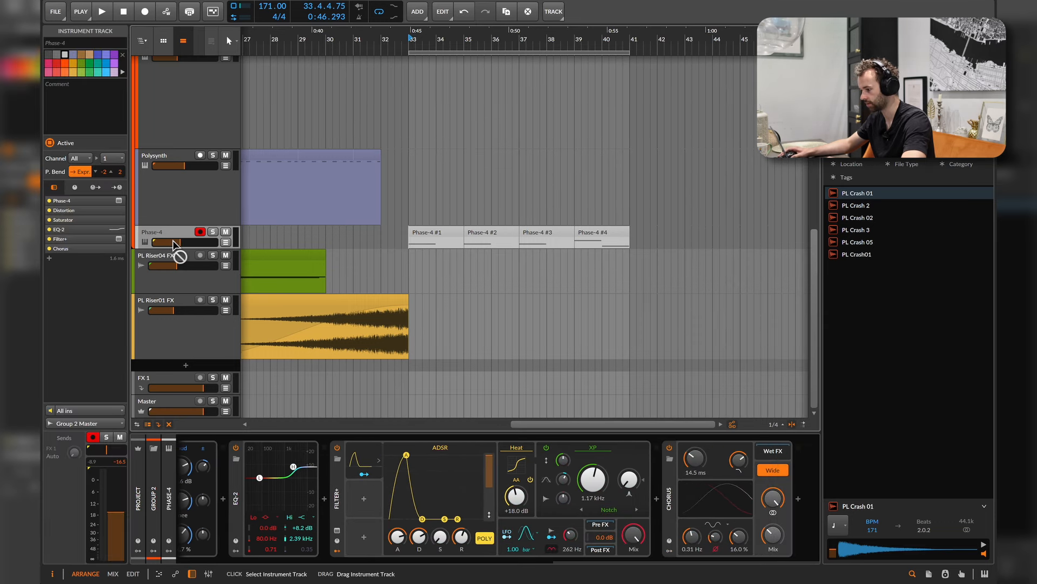
key(space)
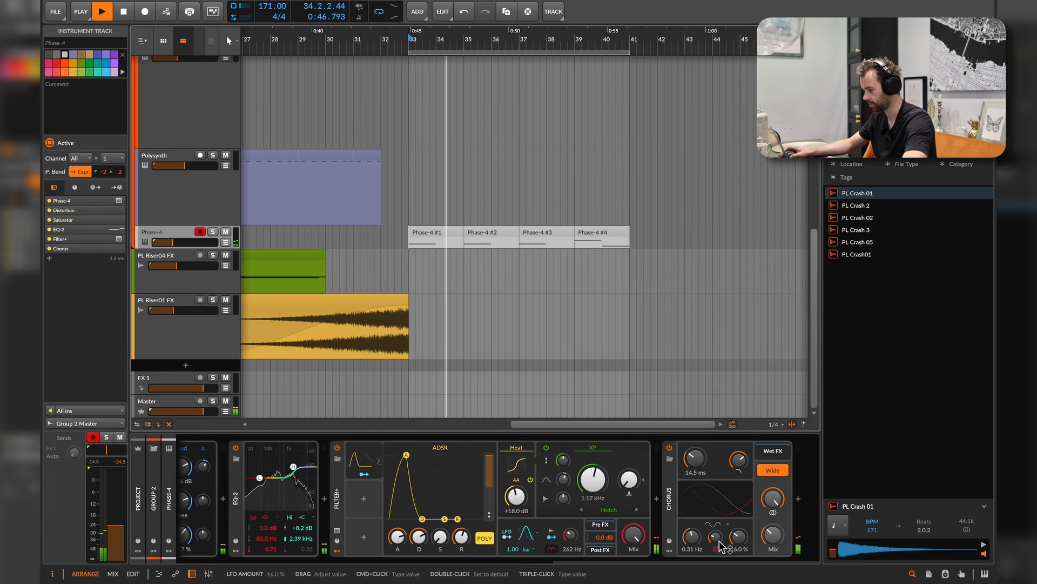
key(space)
Try to duplicate the bar 33 to 41 range of the Polysynth and Phase-4 tracks to bar 41
drag(410, 157, 628, 243)
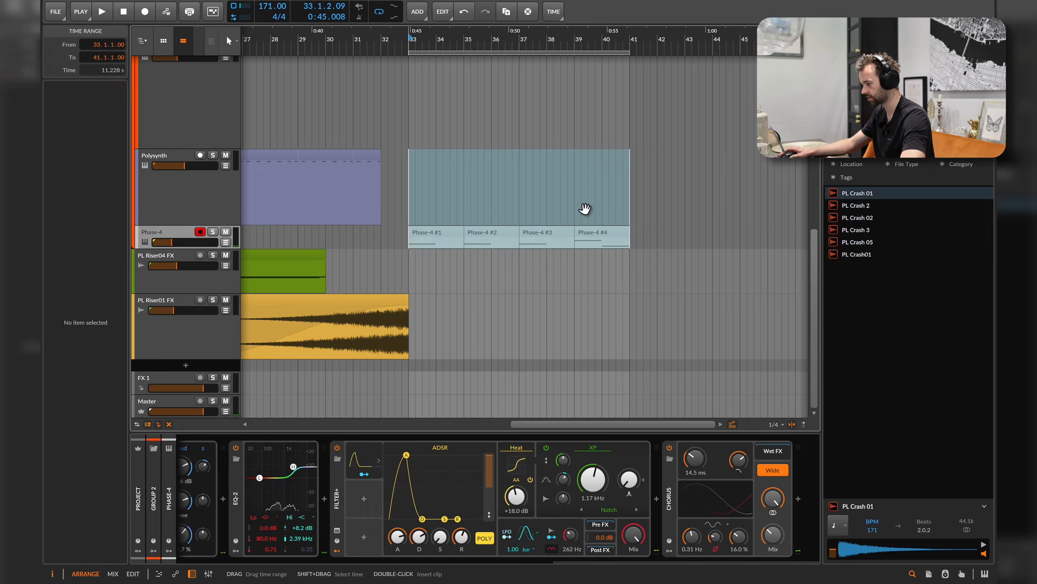
right_click(605, 207)
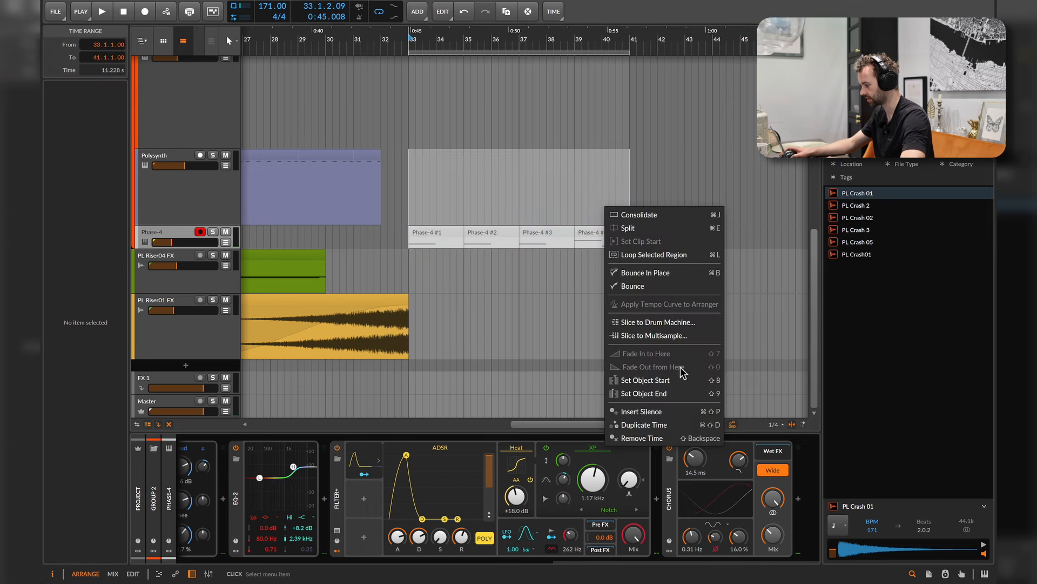
click(514, 179)
scroll(526, 190, up, 8)
key(ctrl+d)
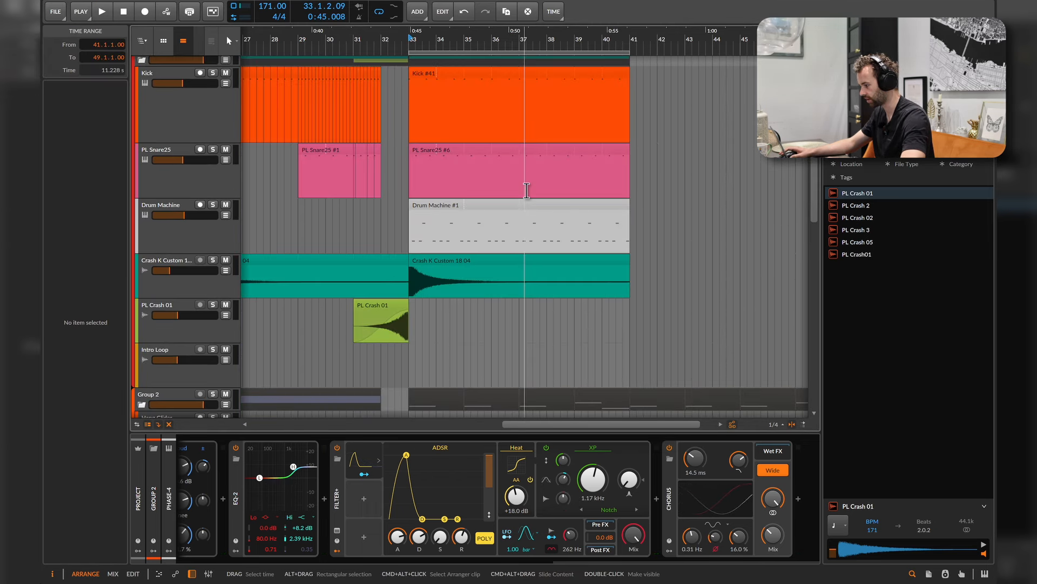
Try to duplicate the looped bar 33 to 41 region across the arrangement with Duplicate Time
click(415, 54)
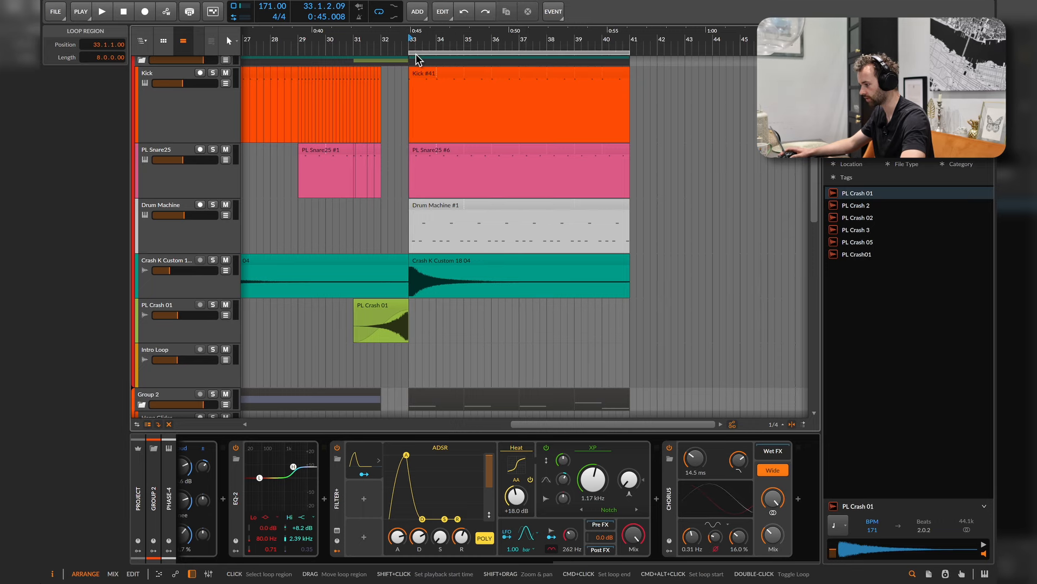
double_click(429, 53)
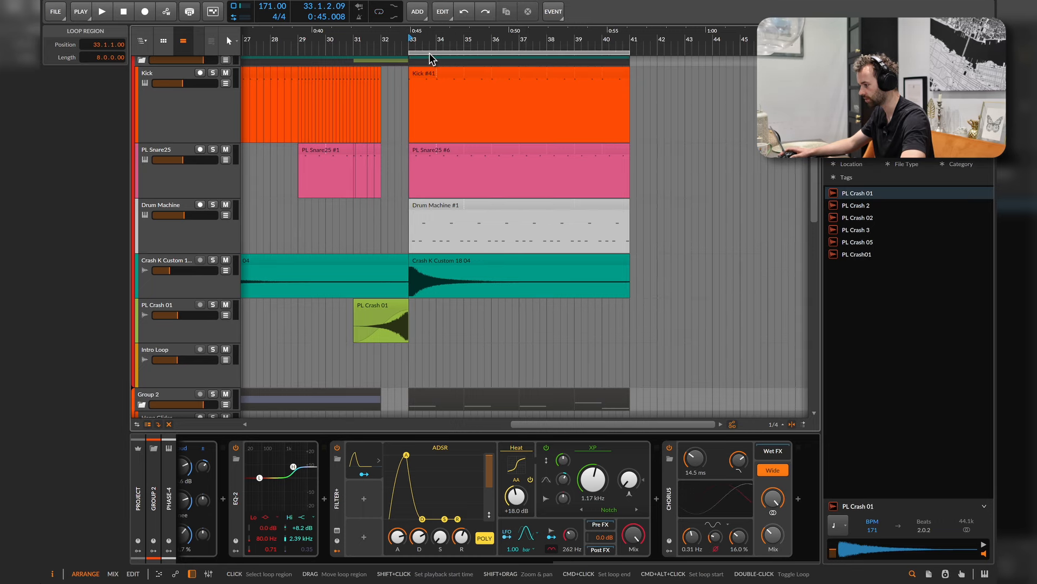
right_click(429, 53)
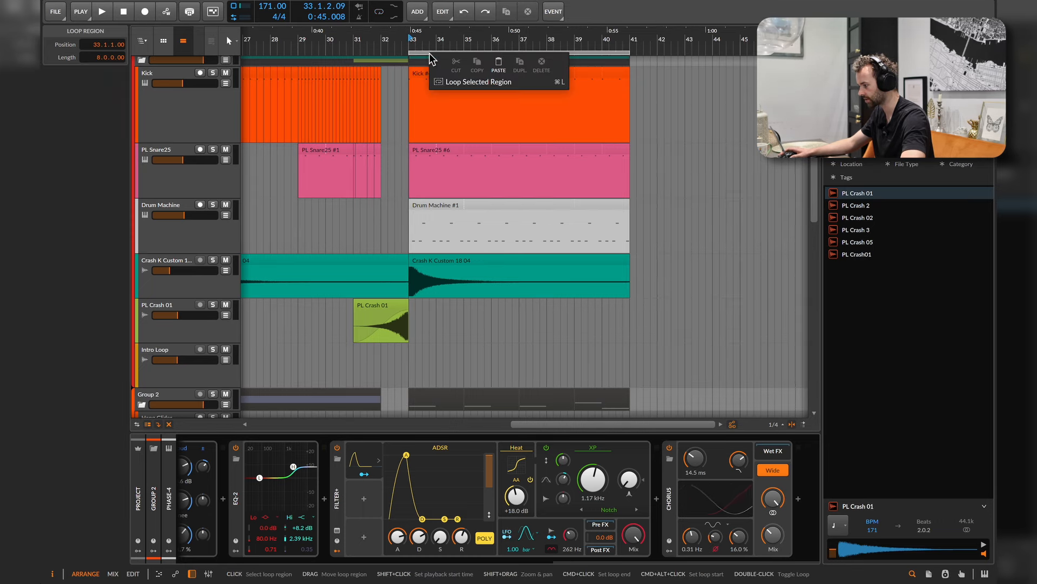
click(430, 53)
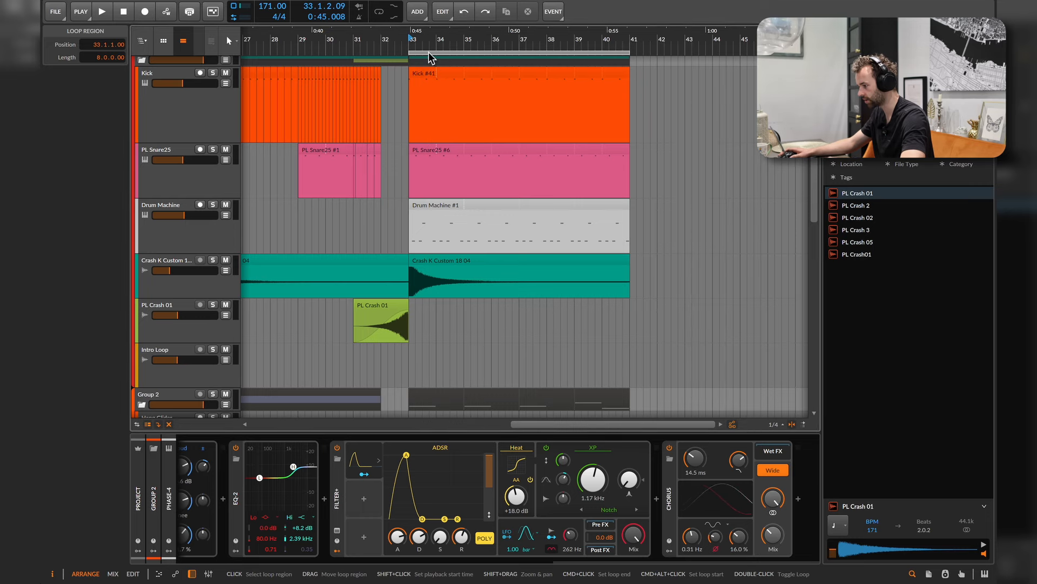
drag(414, 44, 455, 48)
click(678, 71)
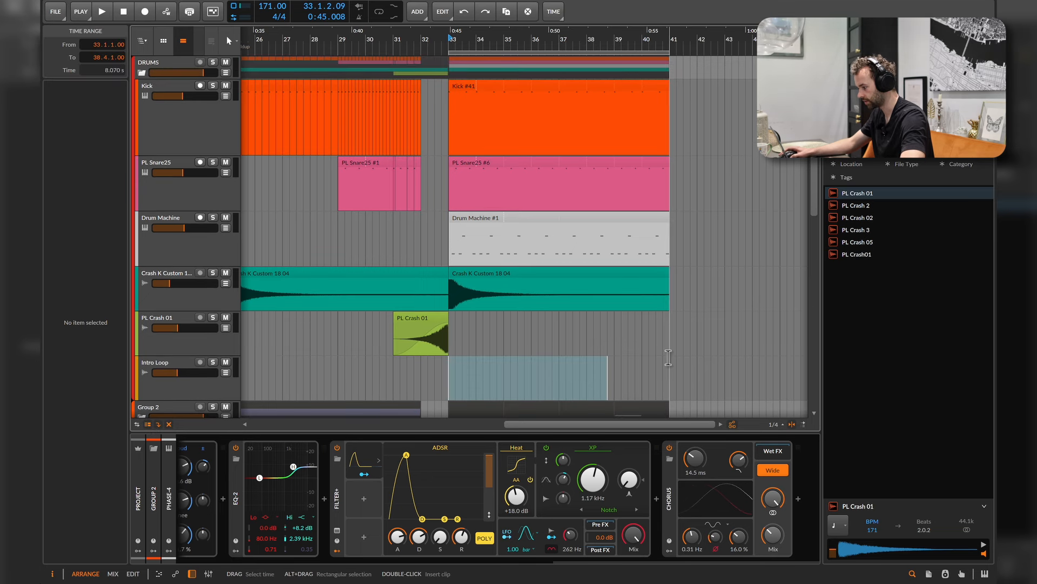
scroll(669, 358, down, 10)
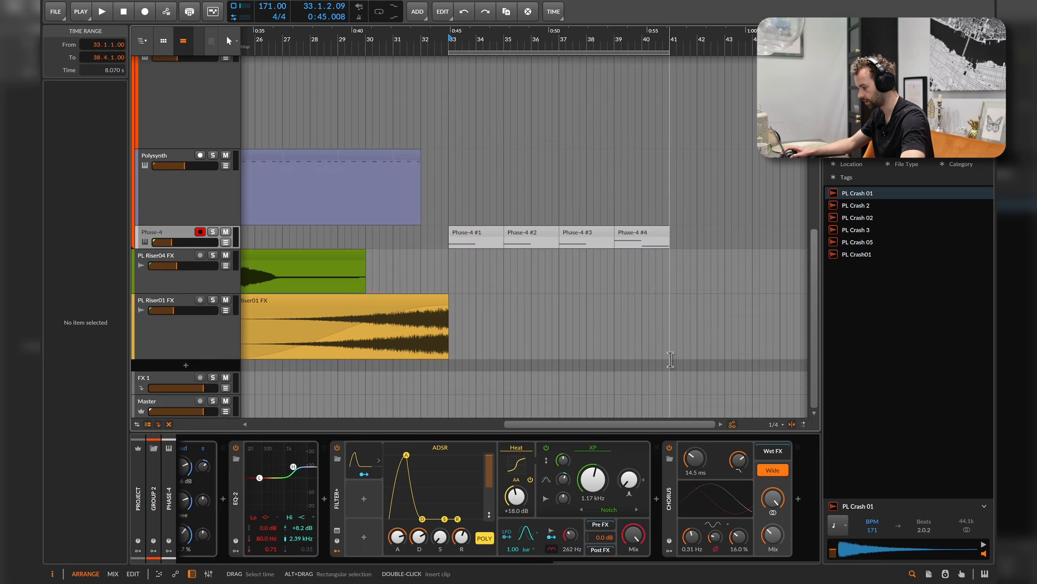
scroll(672, 383, up, 10)
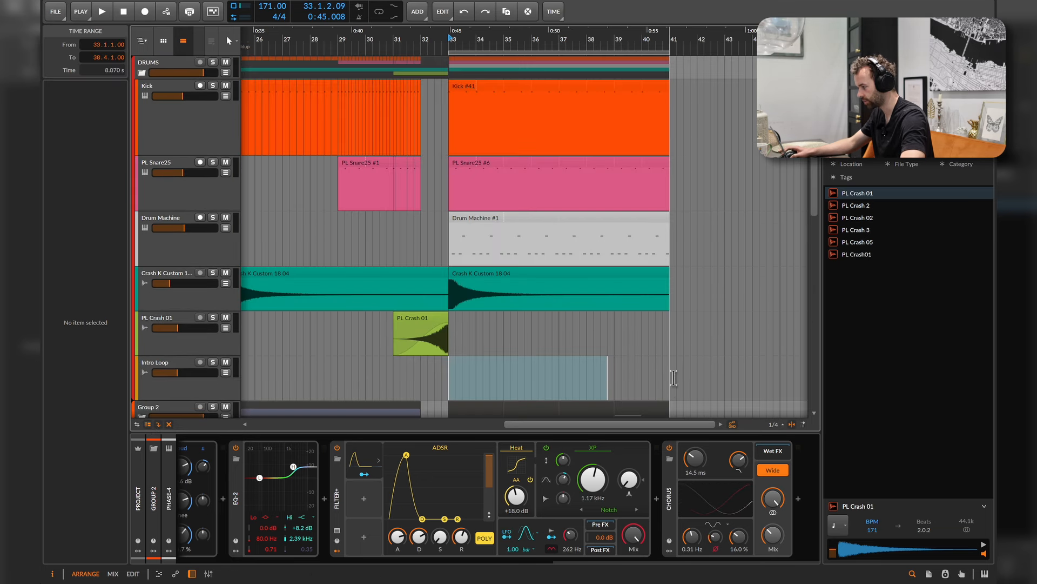
click(553, 11)
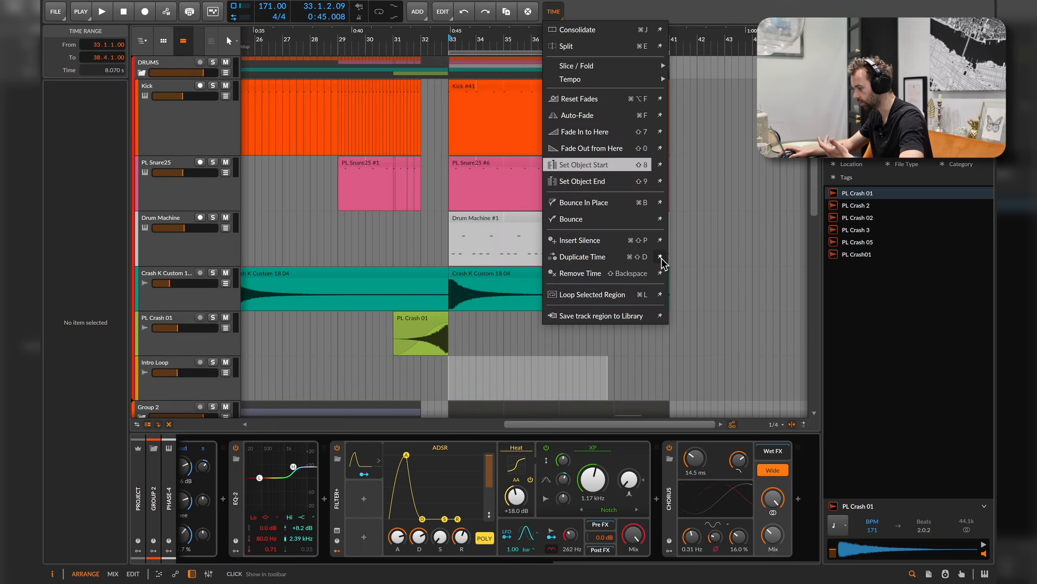
click(643, 257)
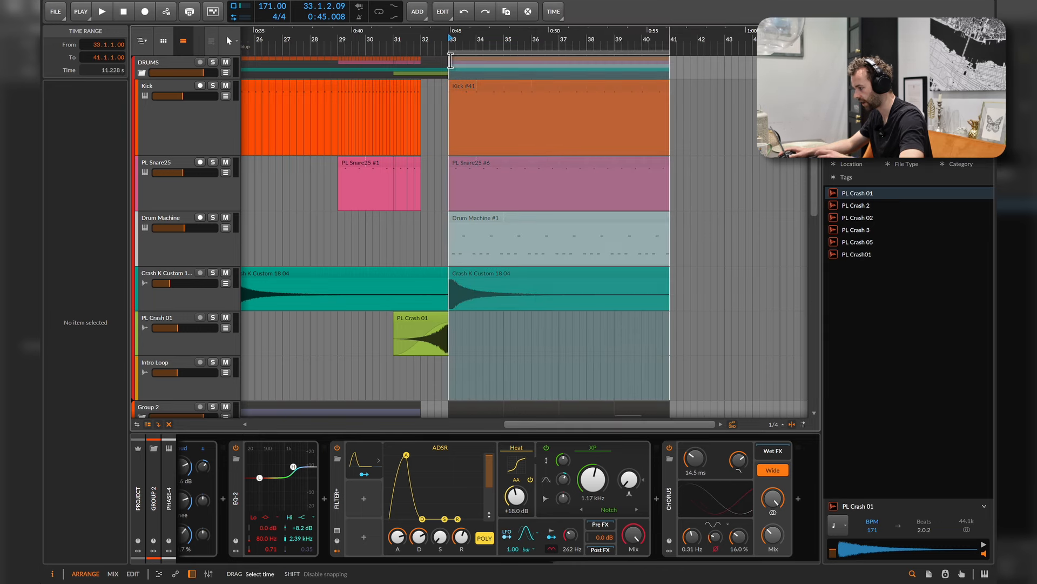
Duplicate the bar 33 to 41 range of the drum and Group 2 tracks to bar 41
scroll(669, 324, down, 8)
click(668, 383)
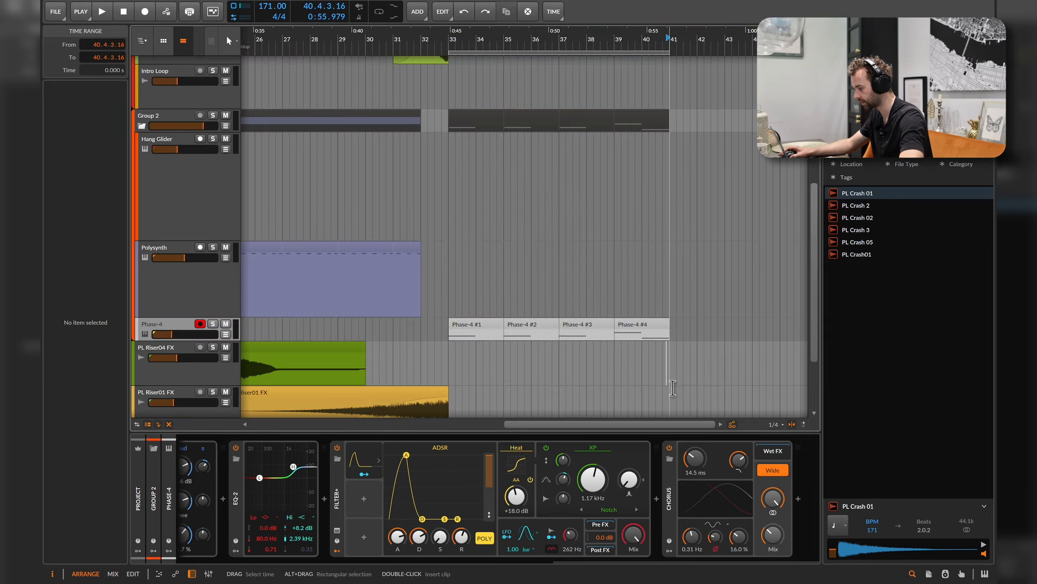
scroll(670, 378, up, 8)
drag(450, 86, 449, 81)
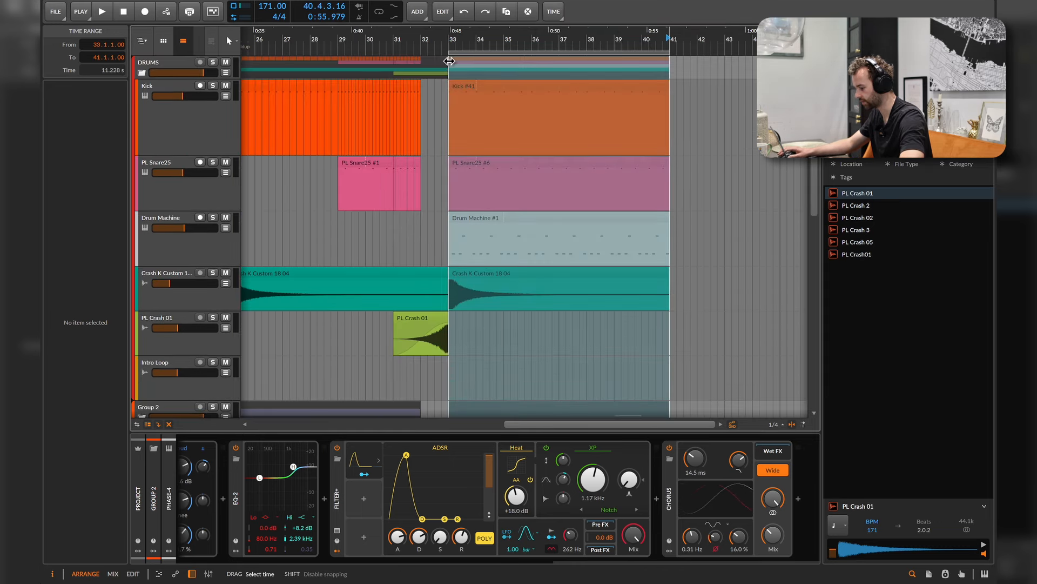
key(super+d)
scroll(524, 121, down, 1)
scroll(525, 121, right, 3)
scroll(524, 121, right, 1)
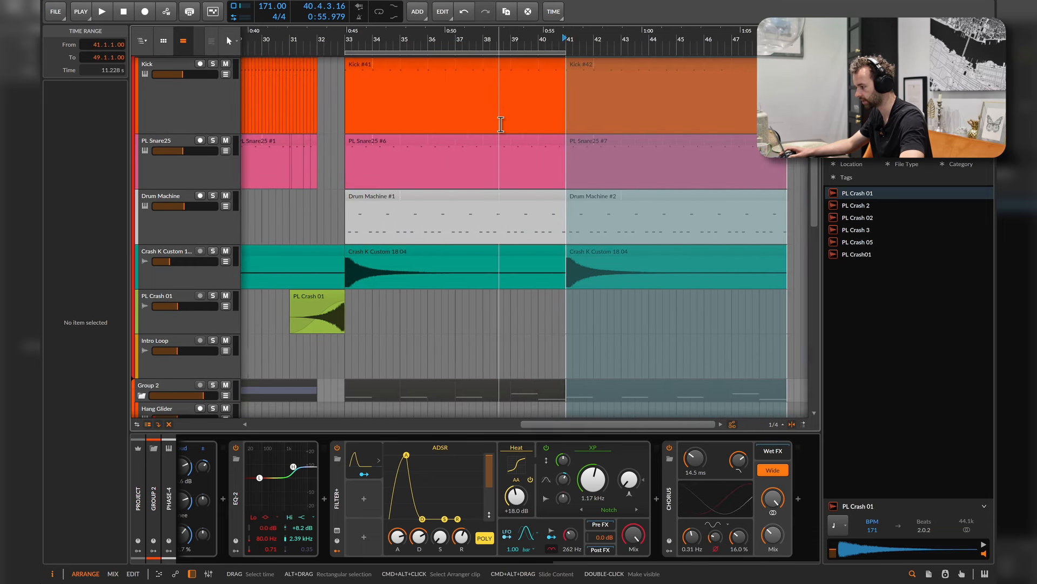
scroll(594, 146, left, 2)
Save the project and audition the transition into the drop from around bar 30
click(396, 217)
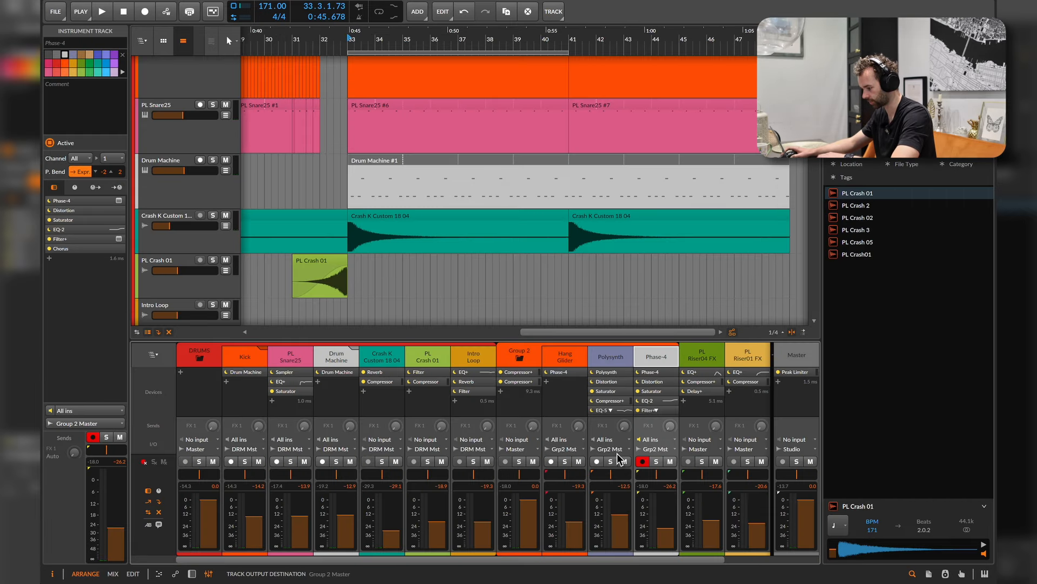
key(m)
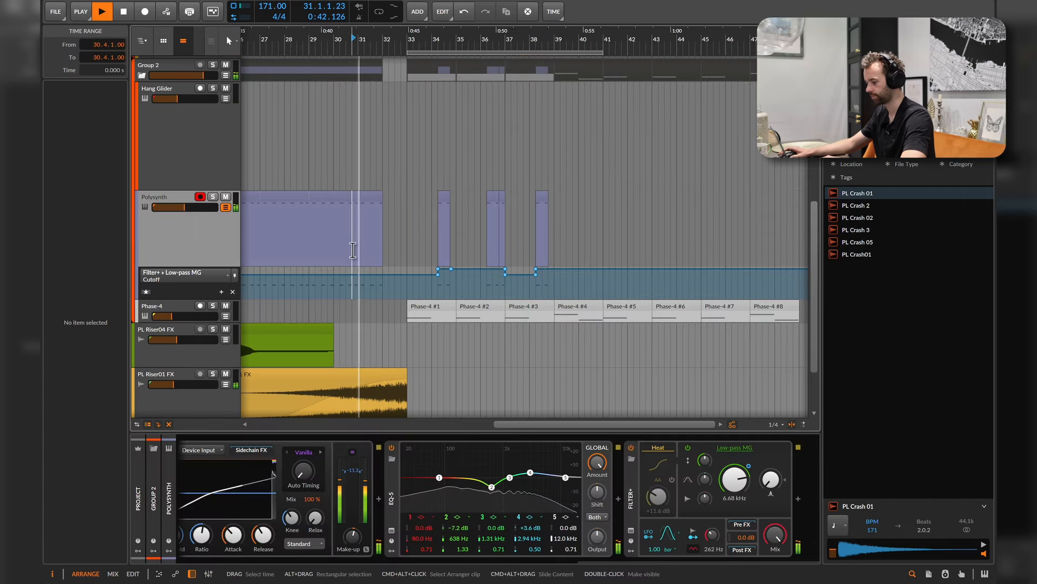
key(super+s)
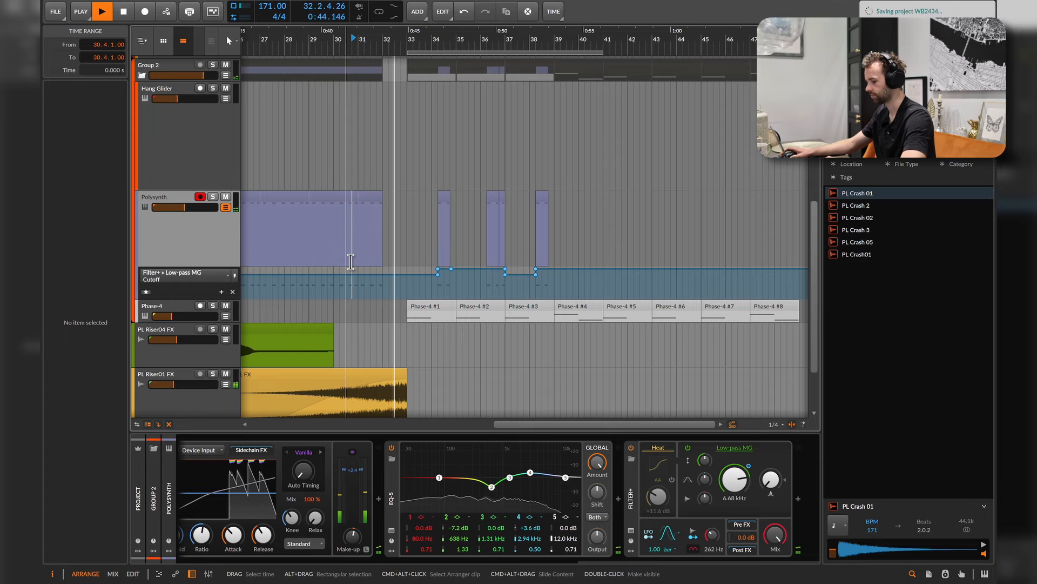
scroll(516, 182, down, 3)
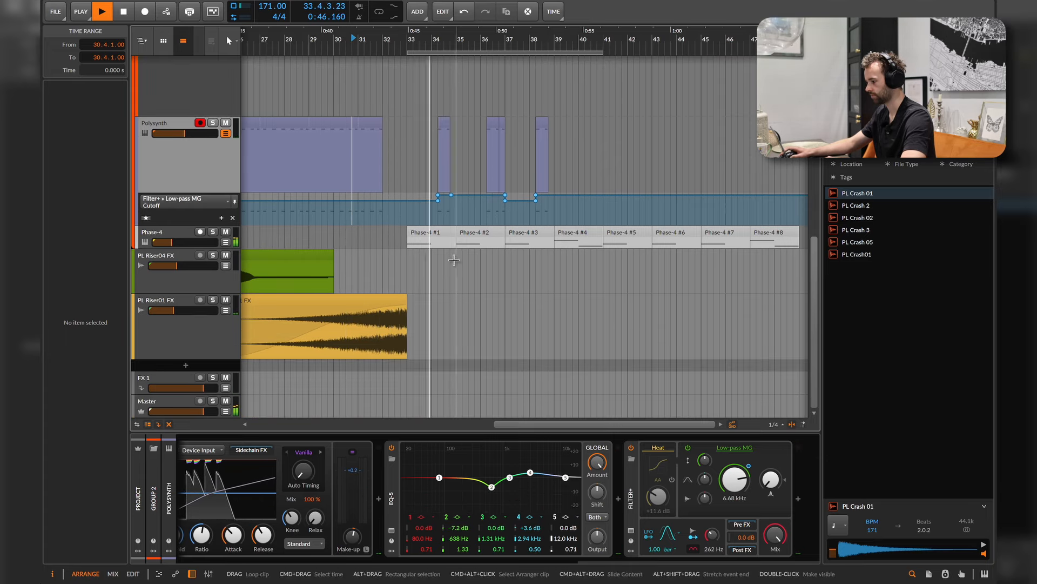
scroll(509, 259, left, 3)
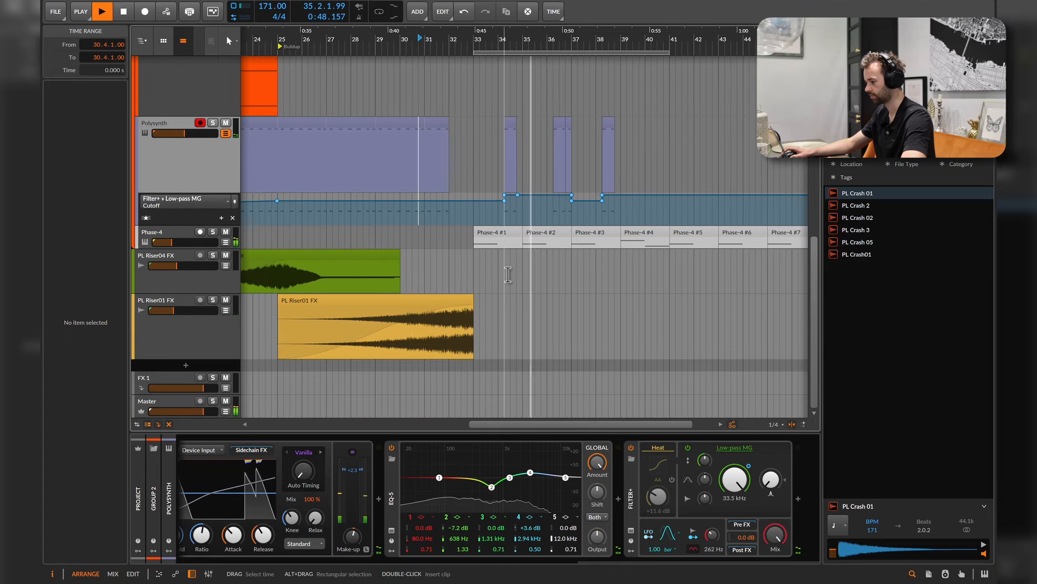
scroll(573, 257, up, 1)
scroll(636, 239, right, 2)
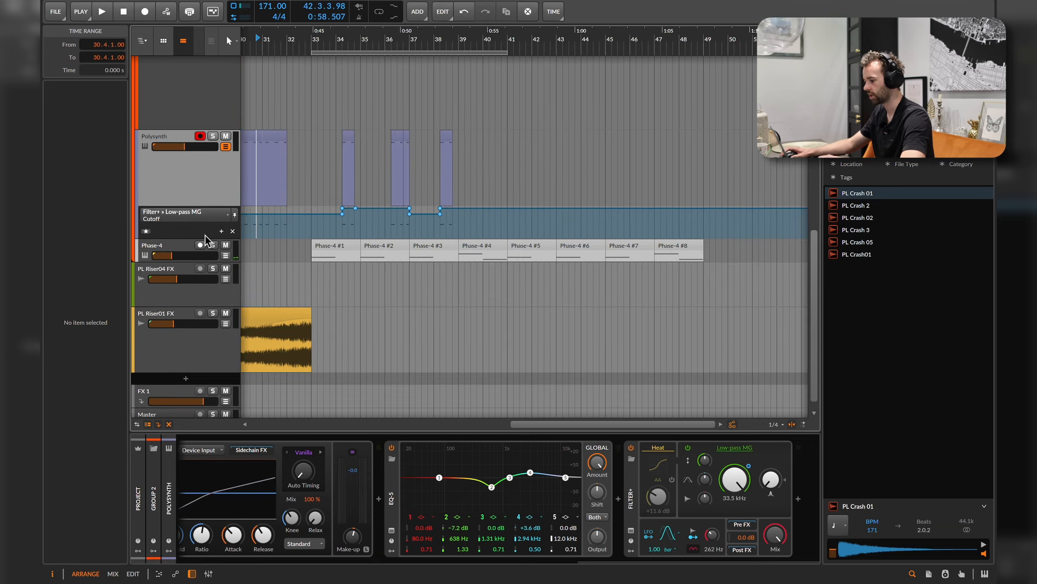
Group the Polysynth and Phase-4 tracks into a group named Main Basses
click(157, 242)
shift+click(161, 140)
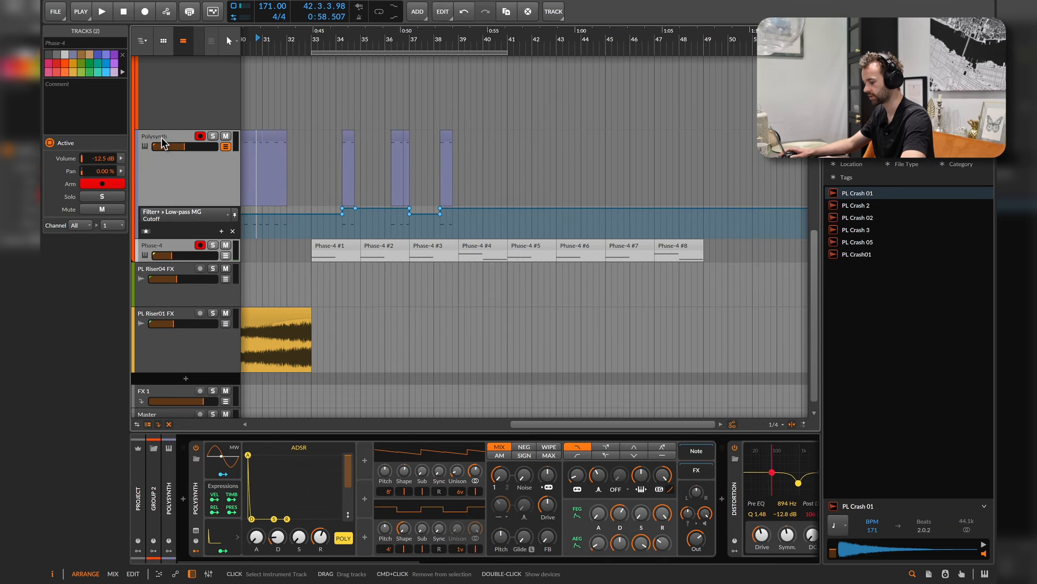
key(super+g)
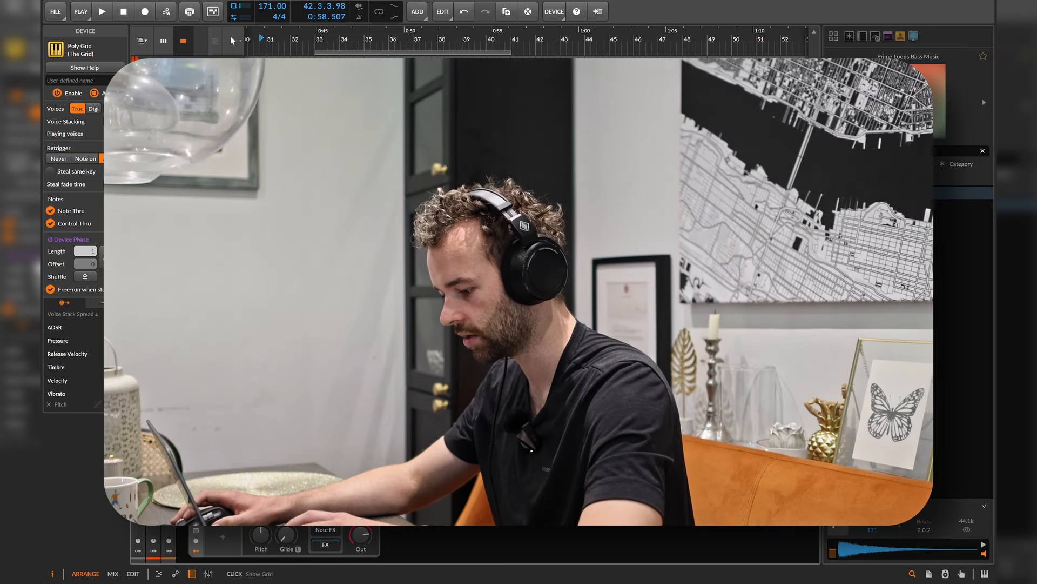
Open the Poly Grid patch and try a Sine oscillator wired to the audio output
click(287, 474)
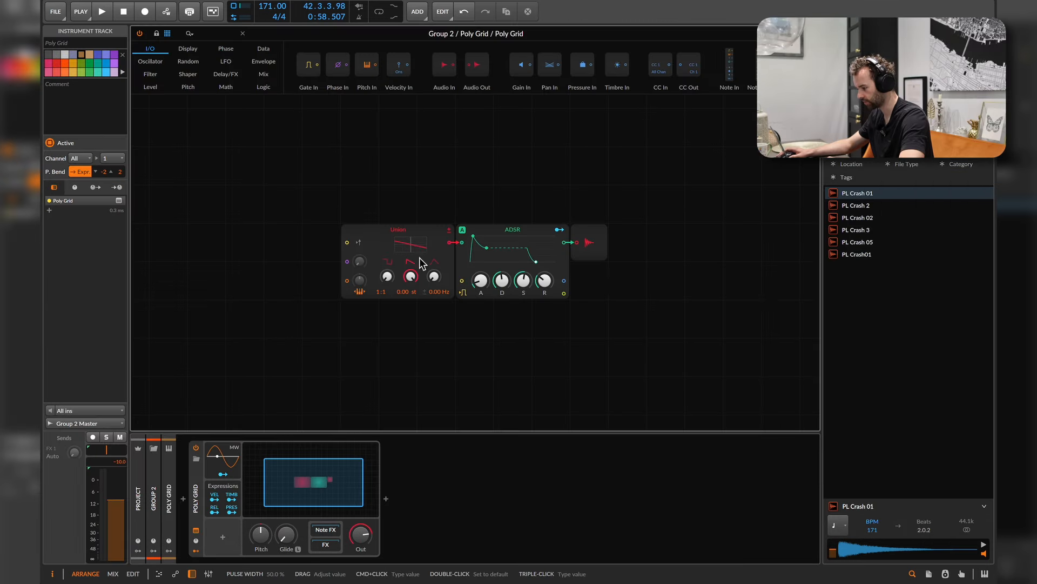
click(396, 246)
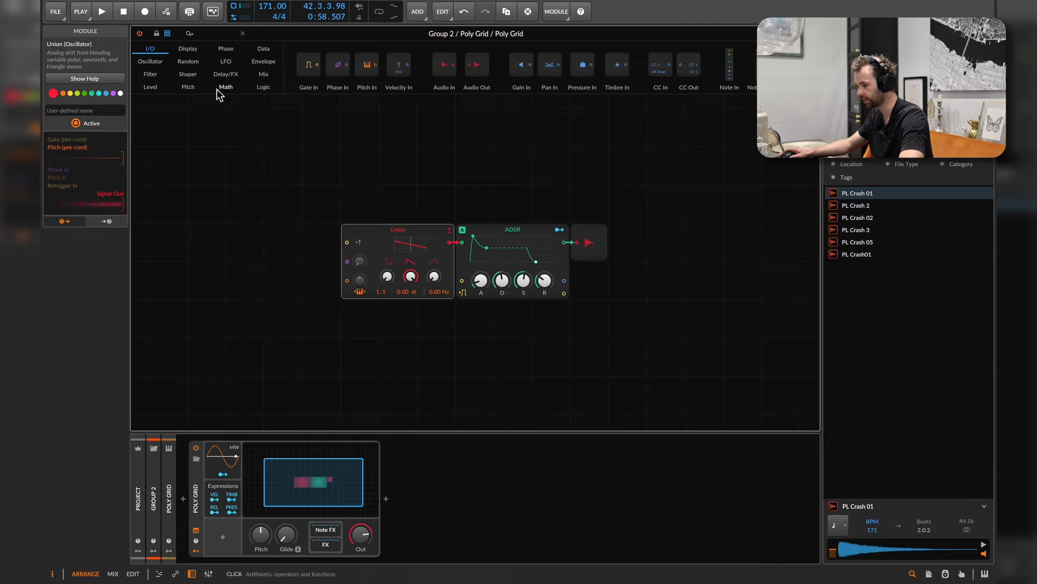
click(158, 62)
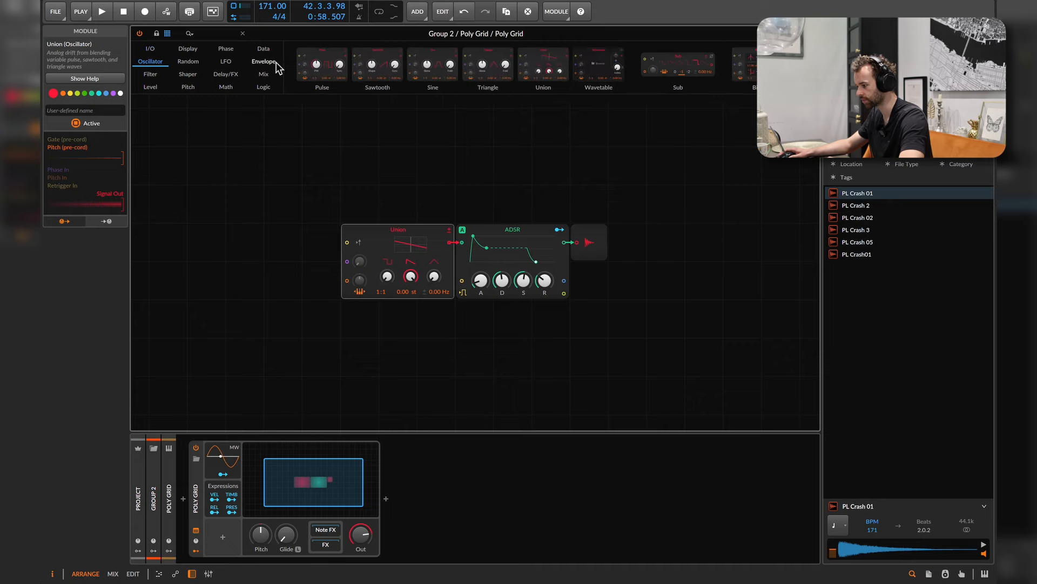
drag(418, 66, 416, 206)
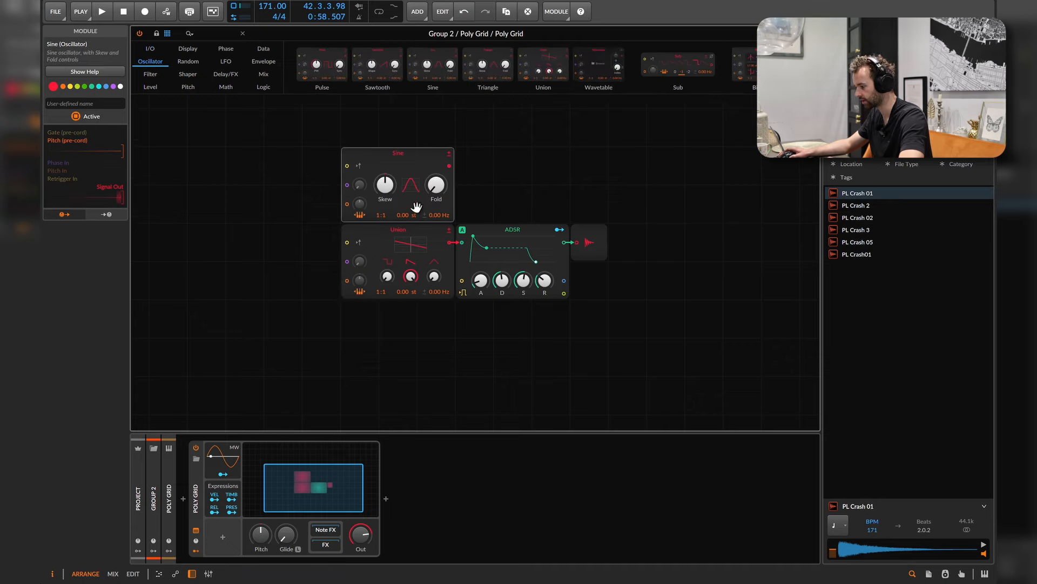
drag(451, 168, 581, 251)
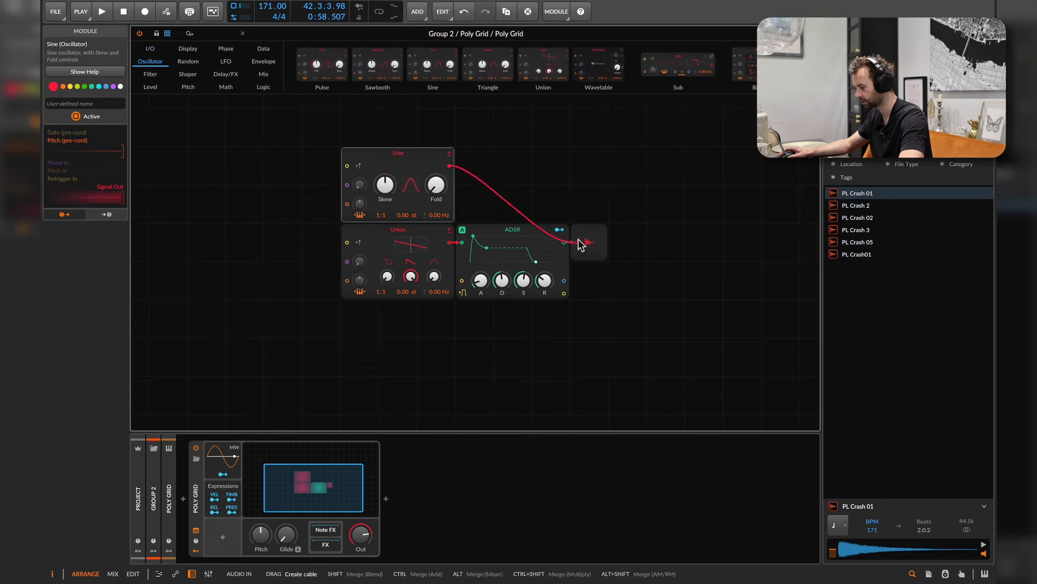
drag(508, 226, 486, 196)
click(490, 195)
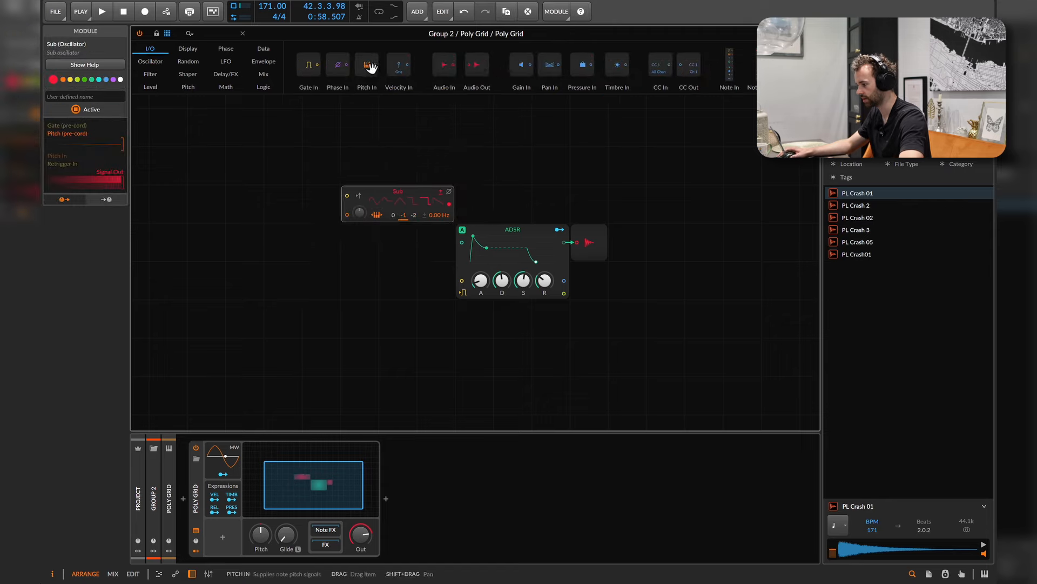
Add a Pitch In module to the patch and connect it to the Sub oscillator's pitch input
drag(370, 66, 331, 171)
drag(340, 221, 346, 214)
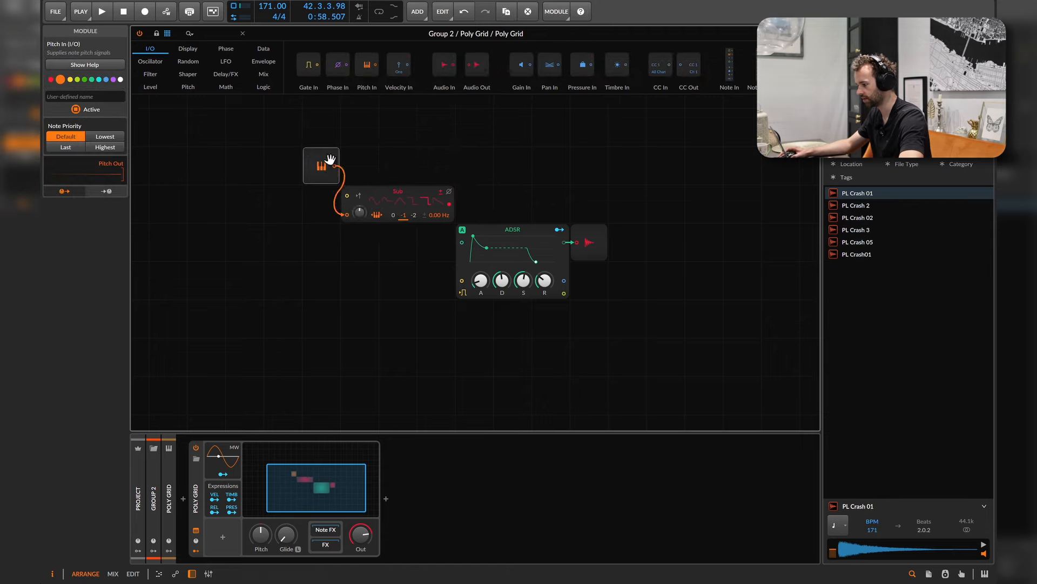
drag(321, 165, 282, 203)
click(312, 153)
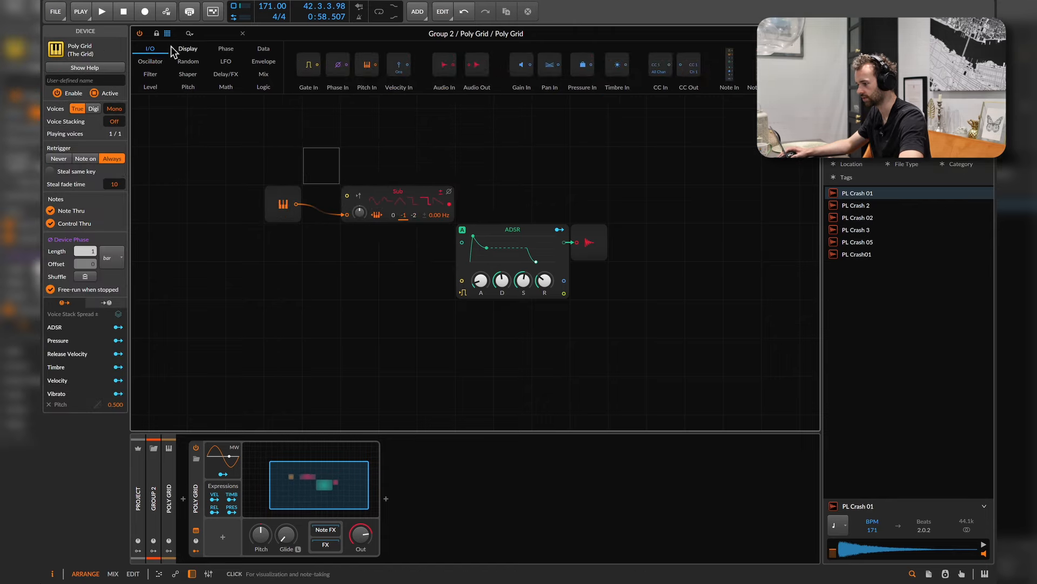
click(257, 64)
click(153, 50)
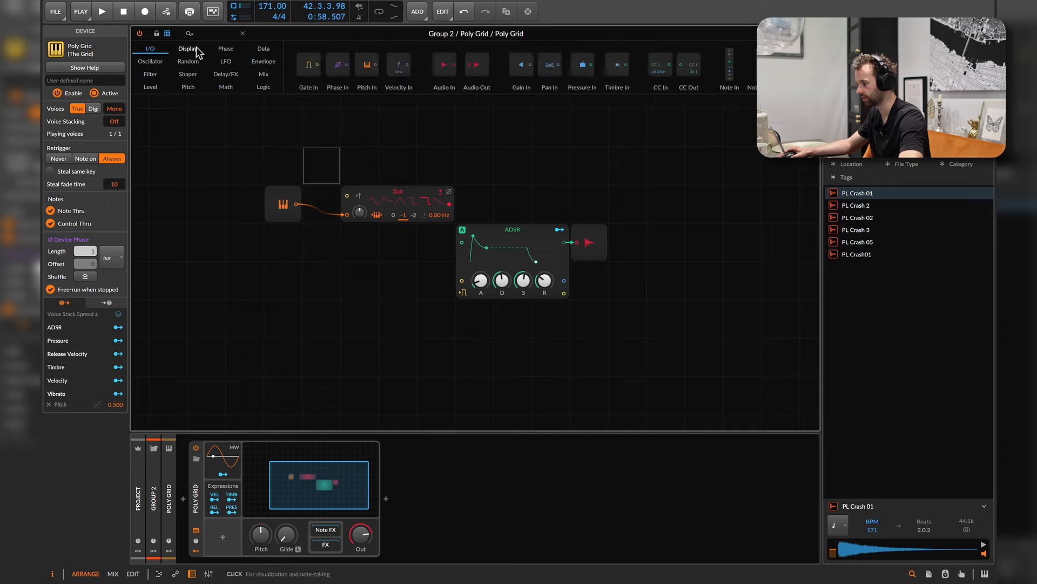
click(206, 128)
Clear the Poly Grid patch, try a Phase-4 synth on the new bass track, and delete it
drag(757, 303, 221, 104)
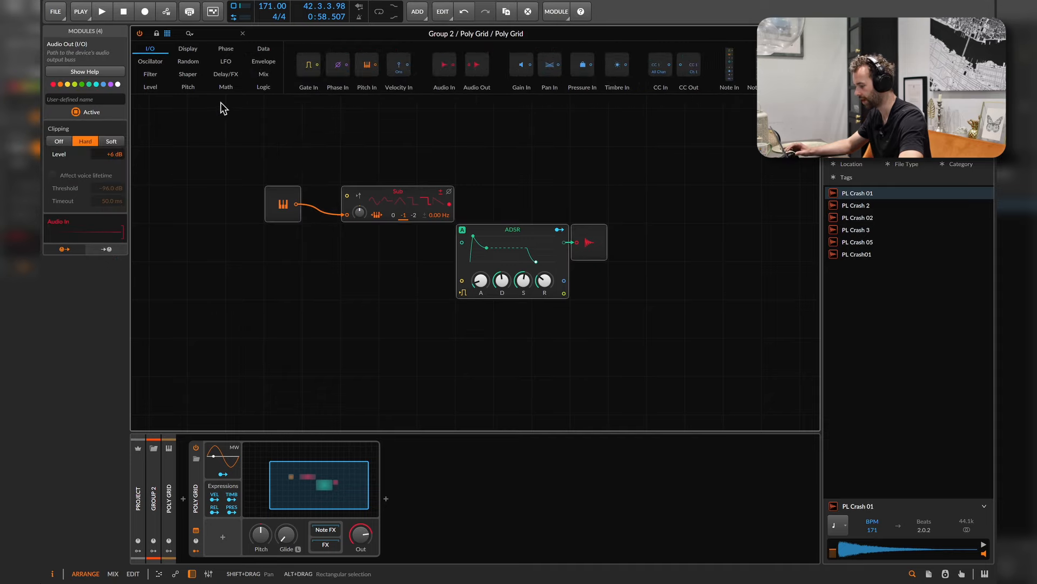
key(Delete)
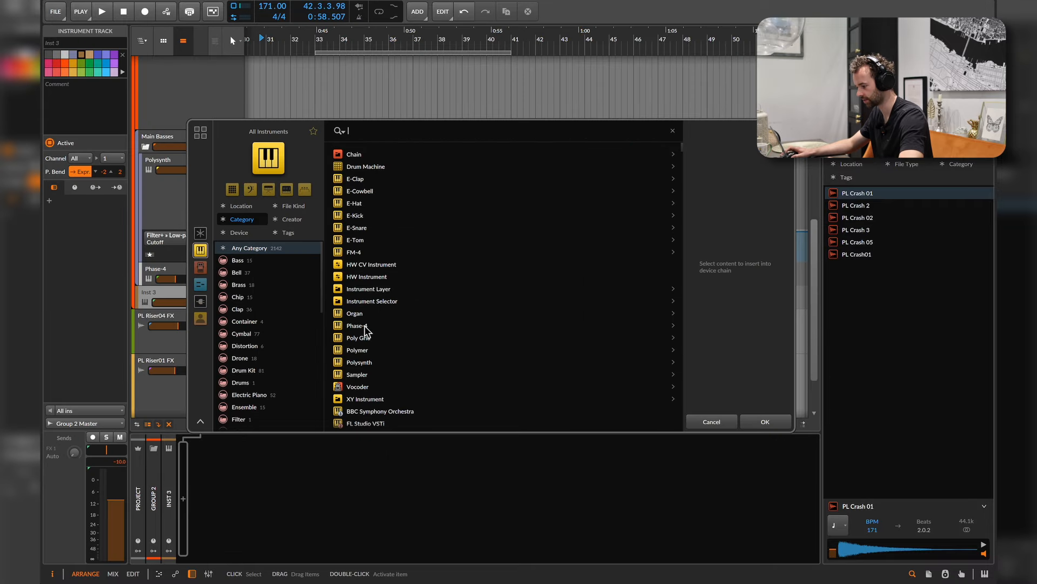
double_click(364, 325)
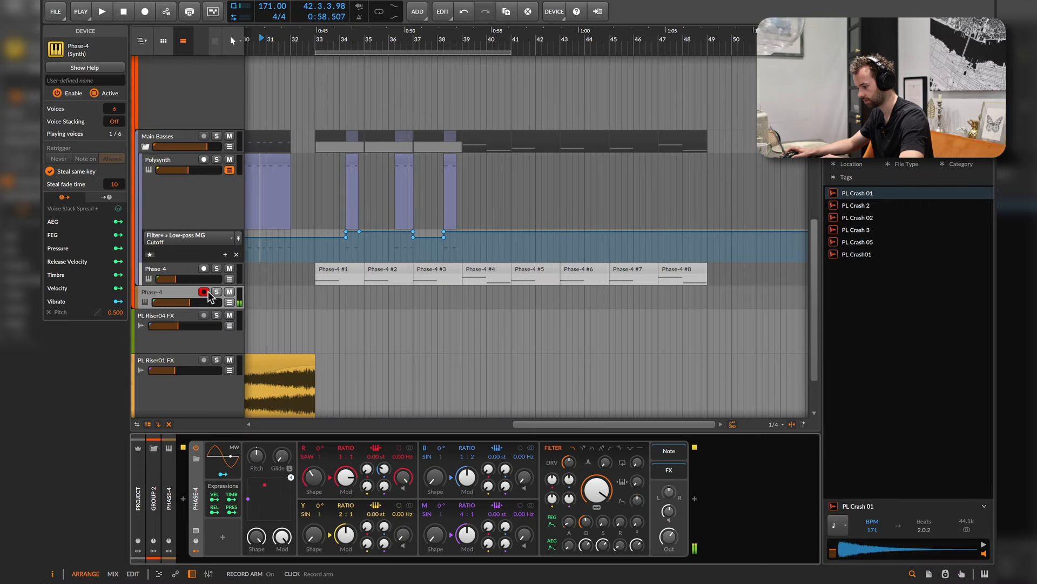
key(Delete)
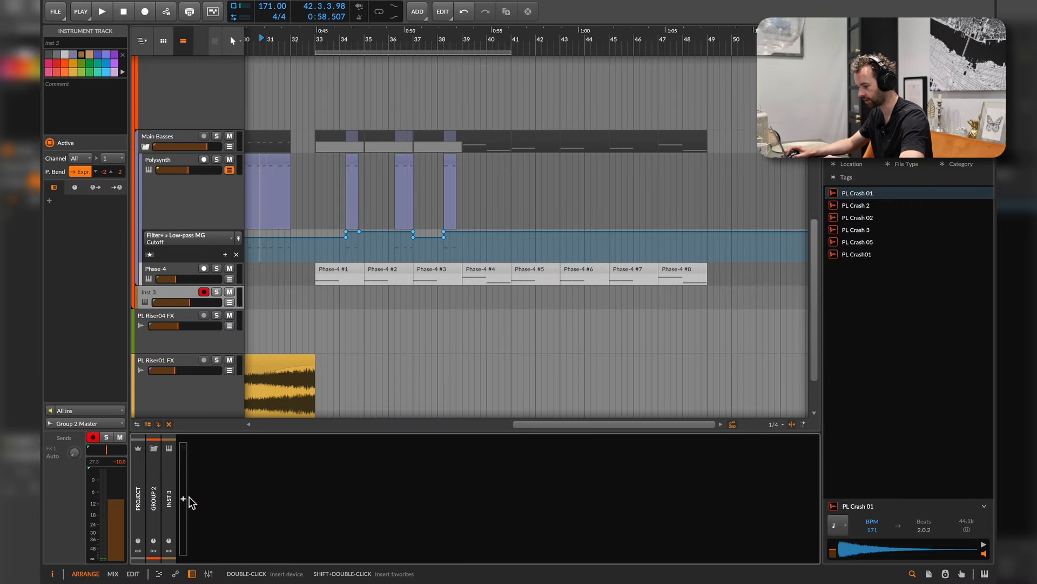
Insert a Poly Grid with a Sub oscillator feeding its ADSR on the new track, and lower the track volume to -15.3 dB
click(185, 500)
double_click(359, 338)
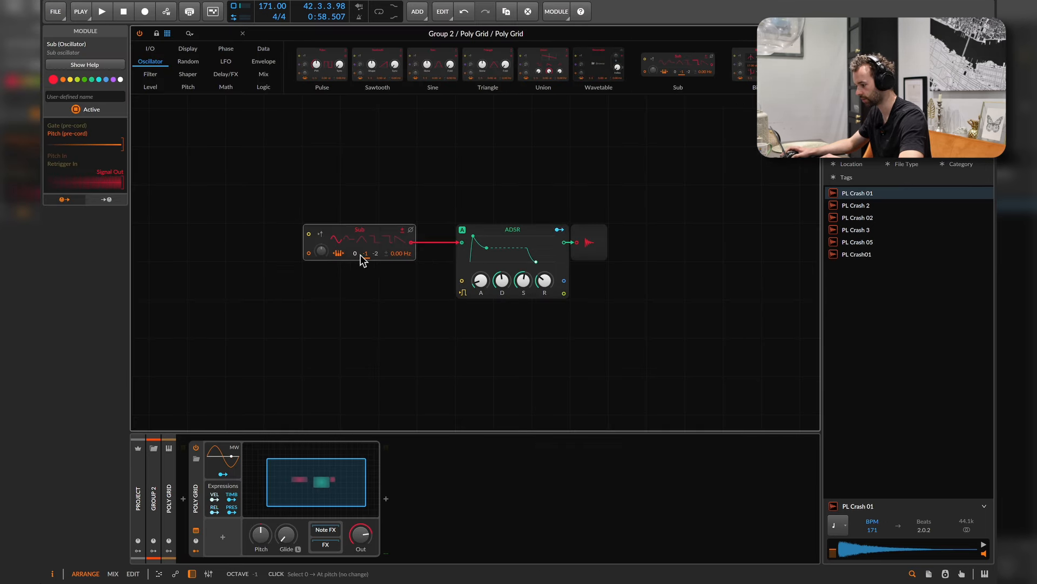
key(Escape)
drag(205, 303, 197, 305)
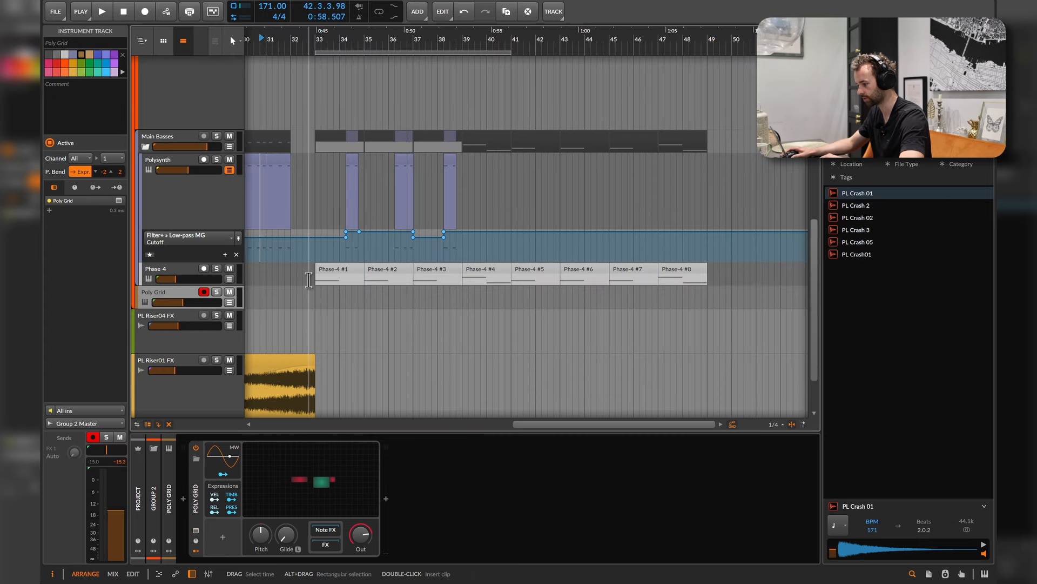
Copy the eight Phase-4 clips onto the Poly Grid track from bar 33 to bar 49 and layer the Polysynth clips into them
drag(314, 280, 689, 294)
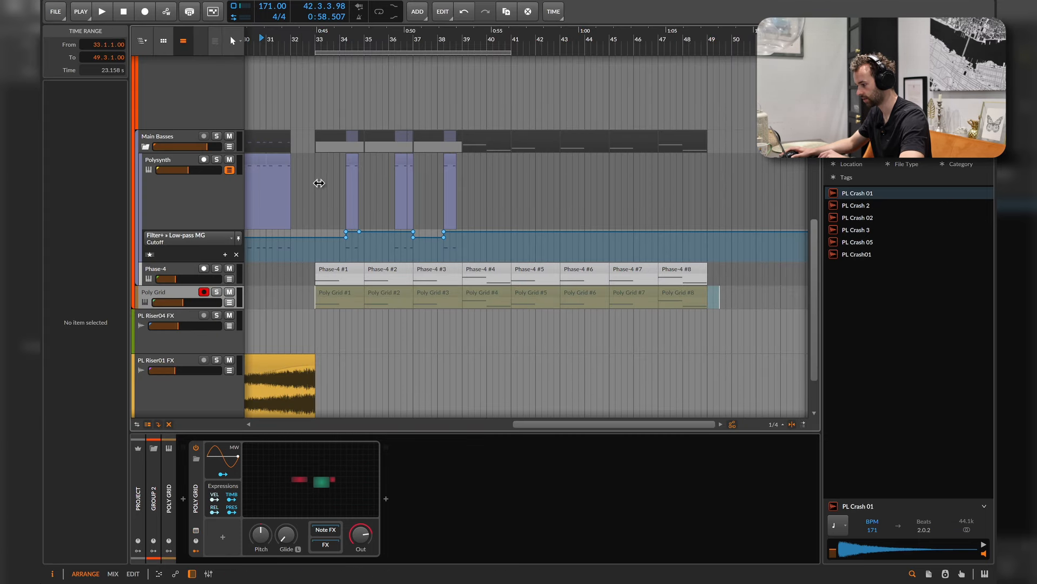
drag(480, 189, 358, 300)
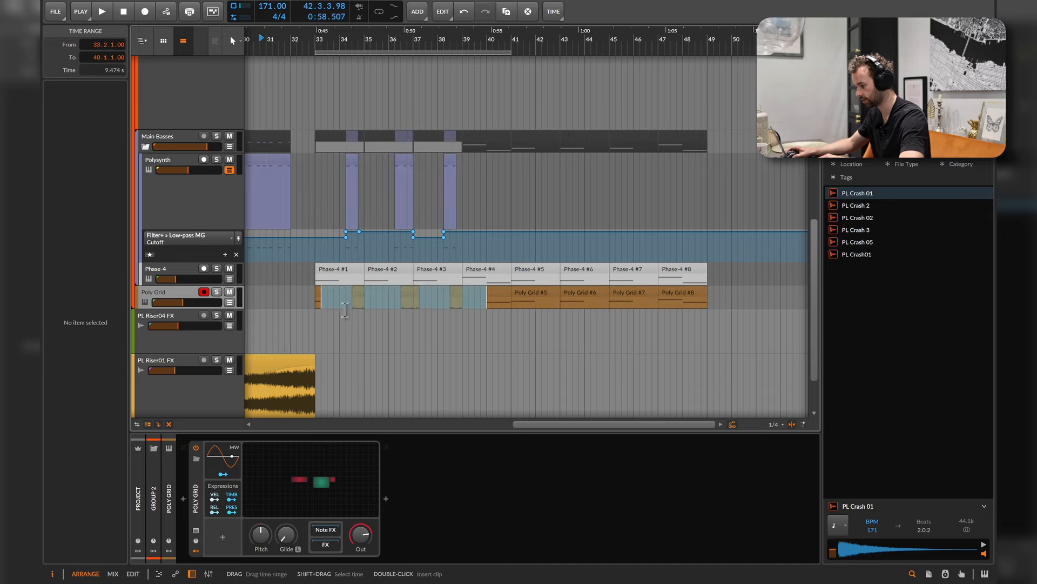
click(334, 318)
key(ctrl+z)
click(296, 296)
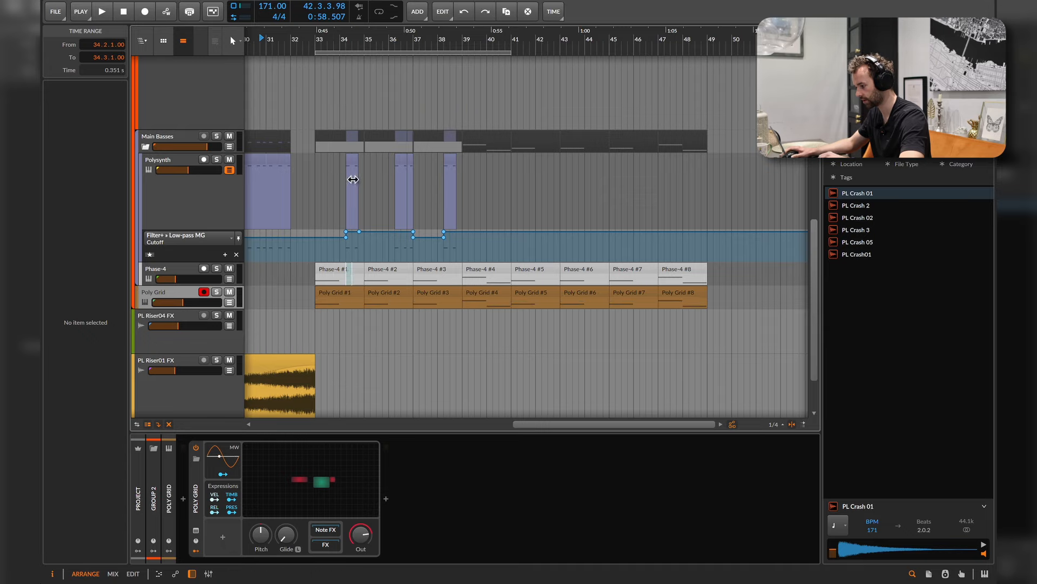
Play back the drop with the new sub bass clips and slightly lower the Poly Grid track volume
key(space)
drag(182, 303, 182, 307)
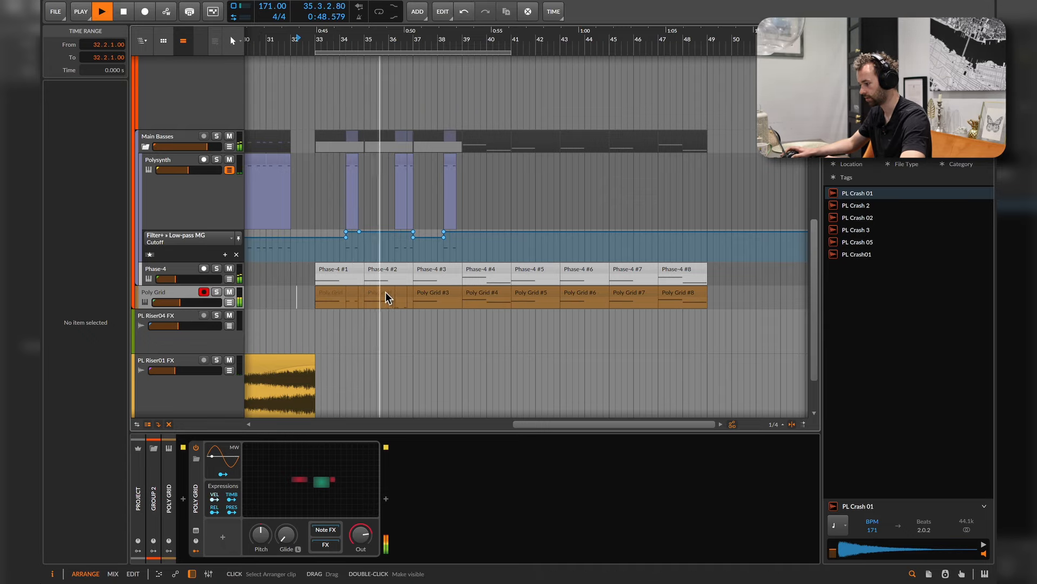
key(space)
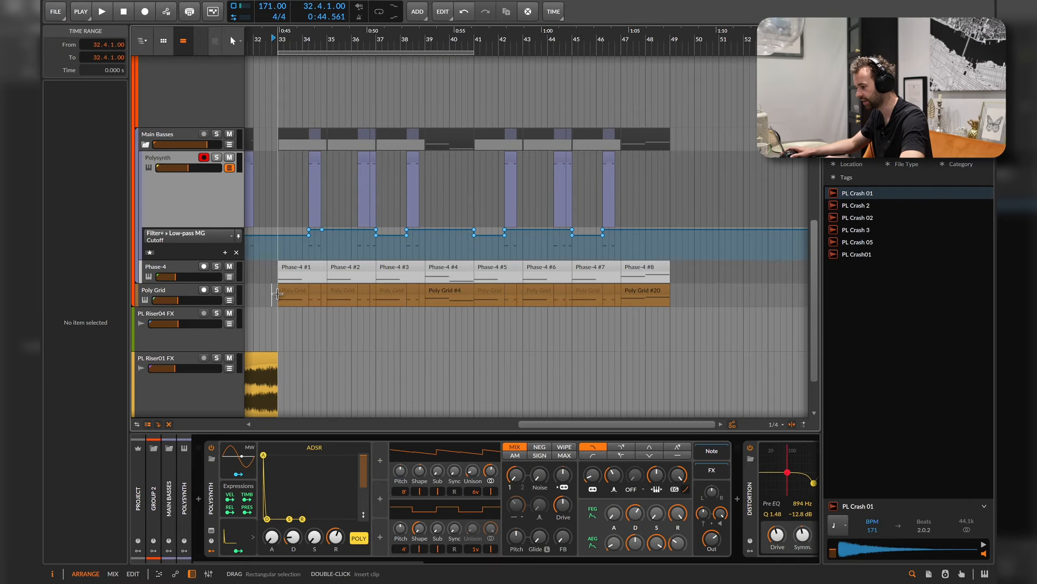
scroll(340, 294, left, 3)
click(274, 295)
key(space)
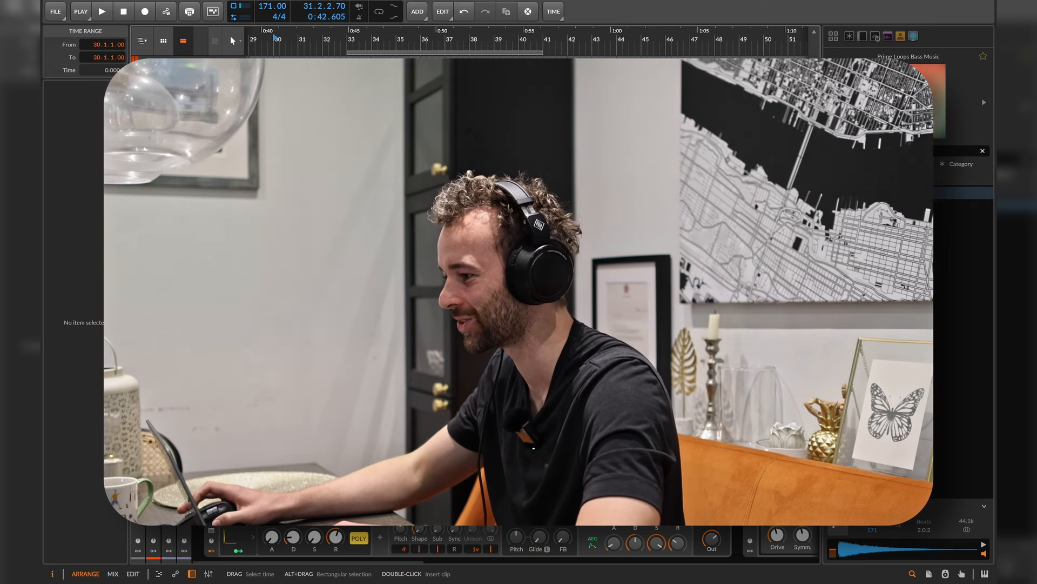
Record a Dimensional Hang clip from bar 9 and bring its recorded notes into view
scroll(493, 295, left, 1)
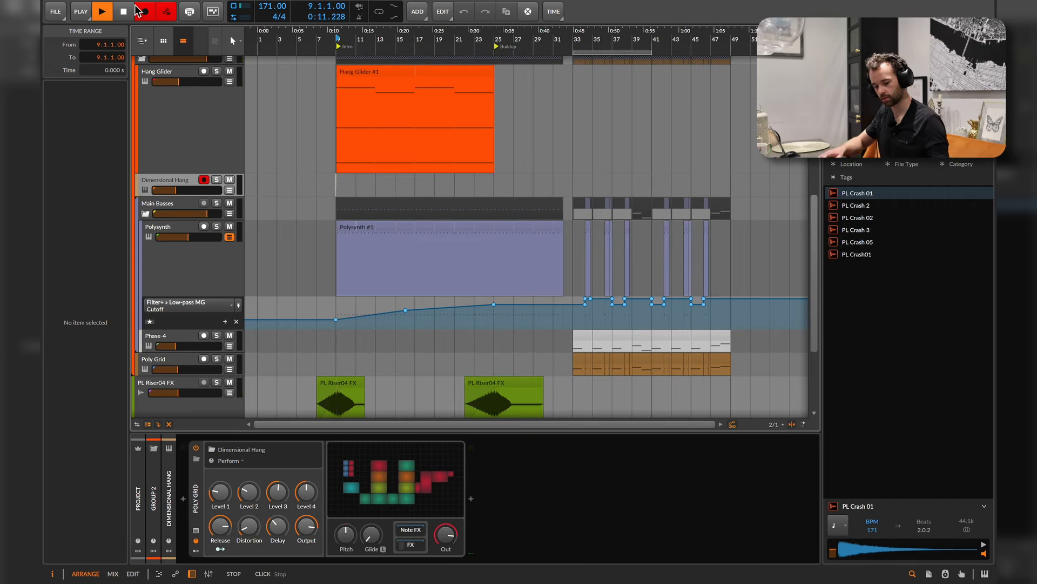
key(space)
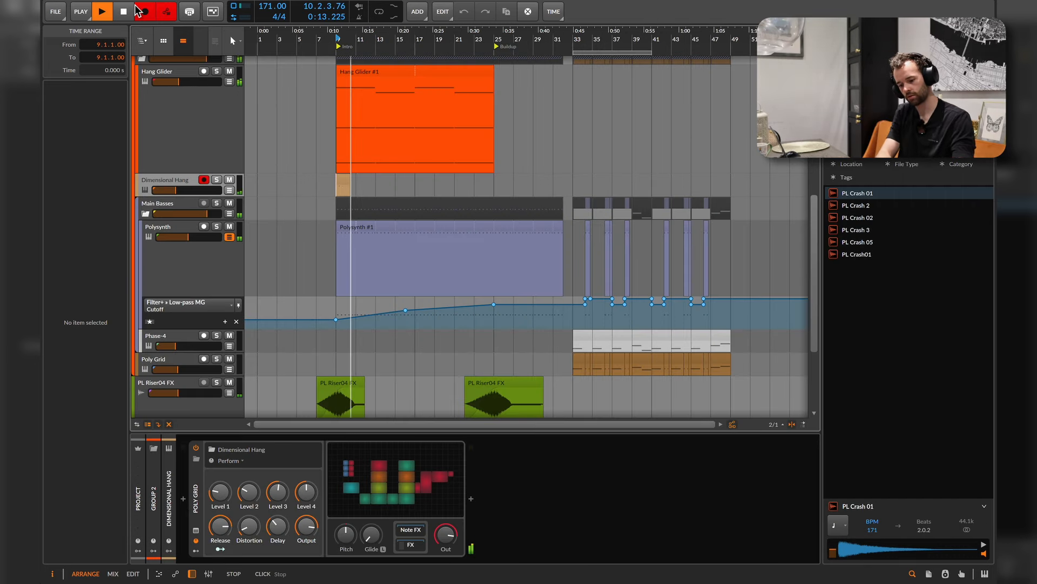
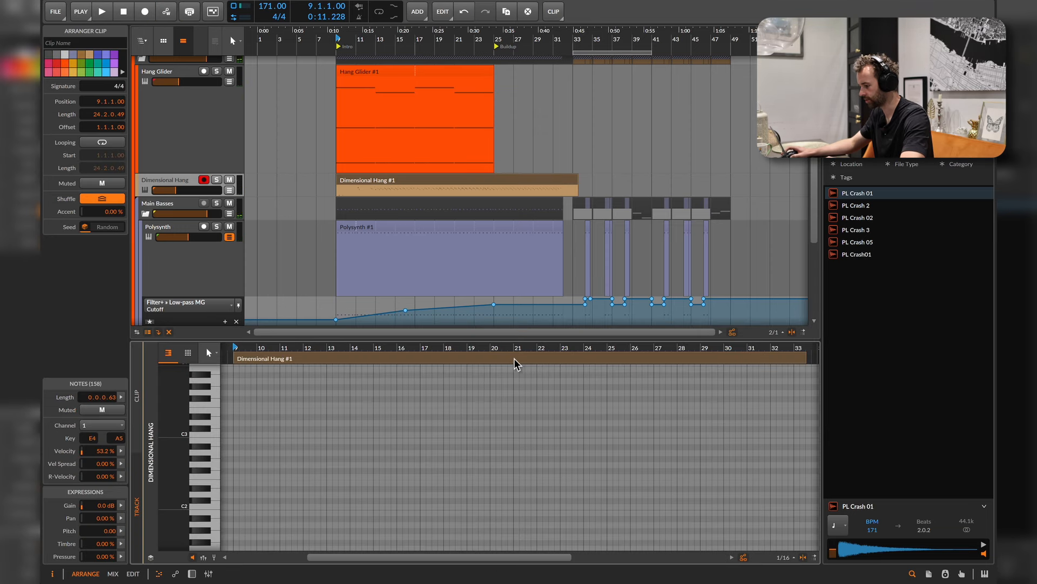
scroll(573, 386, up, 10)
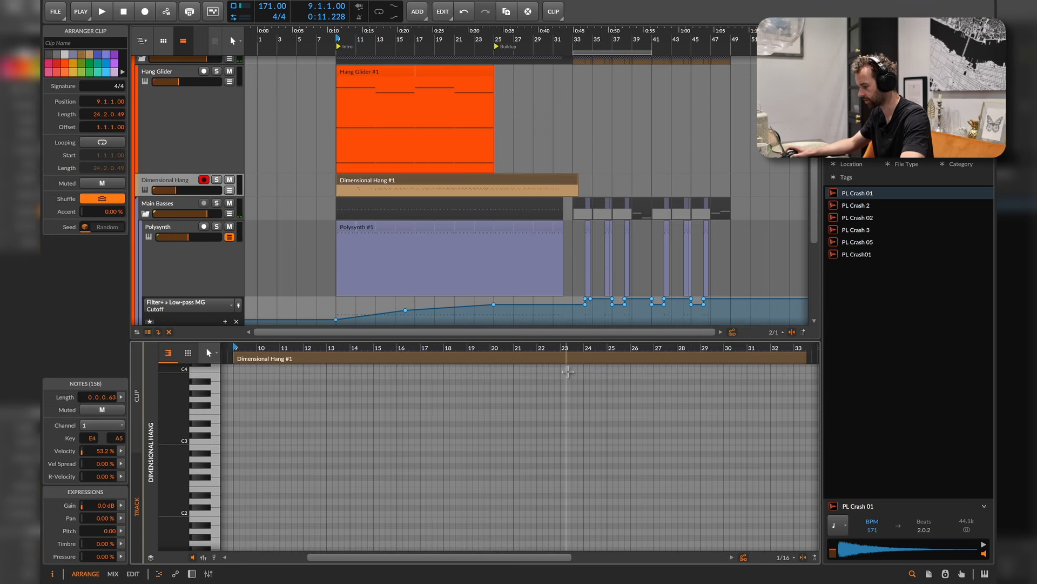
scroll(579, 389, down, 8)
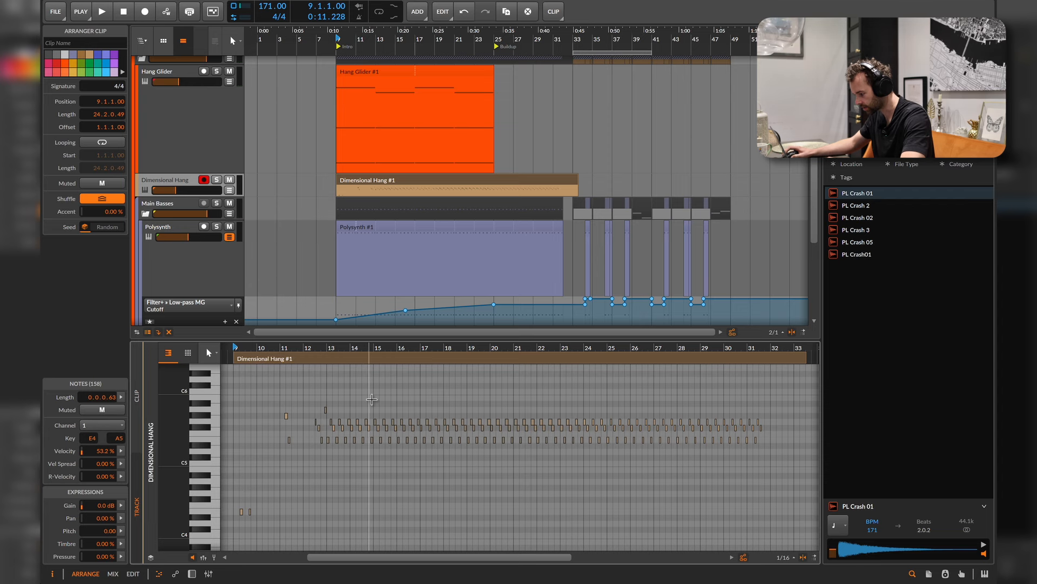
Select the recorded Dimensional Hang notes between bars 15 and 19, loop that range, and turn on looping for the clip
drag(373, 398, 420, 459)
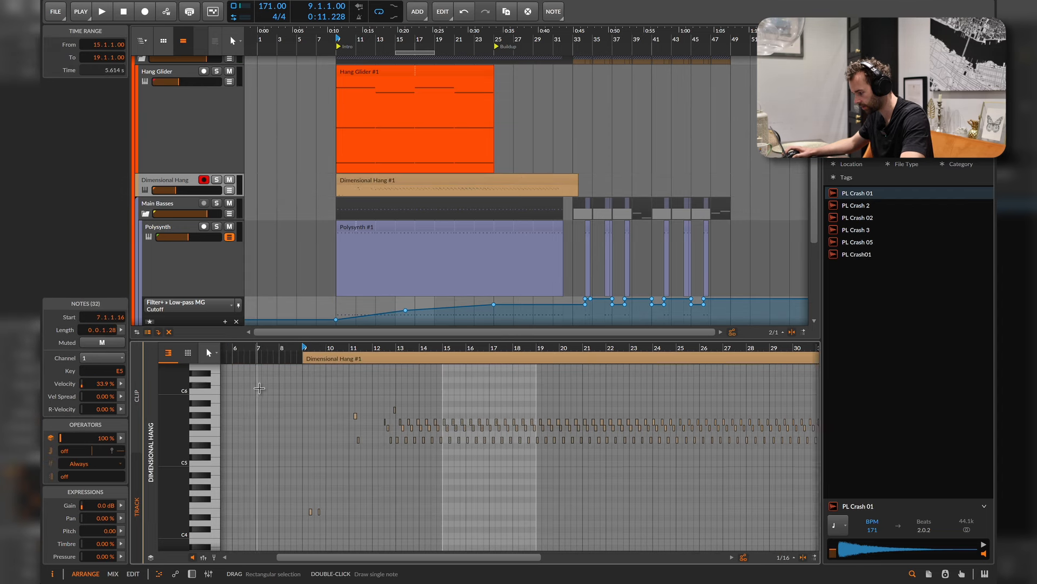
scroll(261, 400, left, 5)
scroll(409, 375, left, 1)
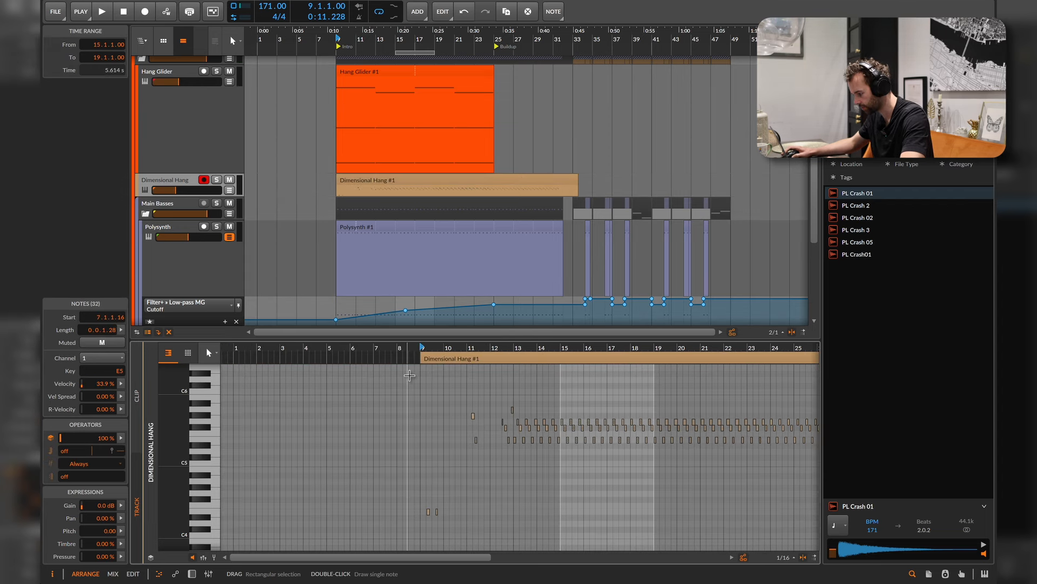
scroll(421, 372, up, 2)
drag(425, 366, 564, 366)
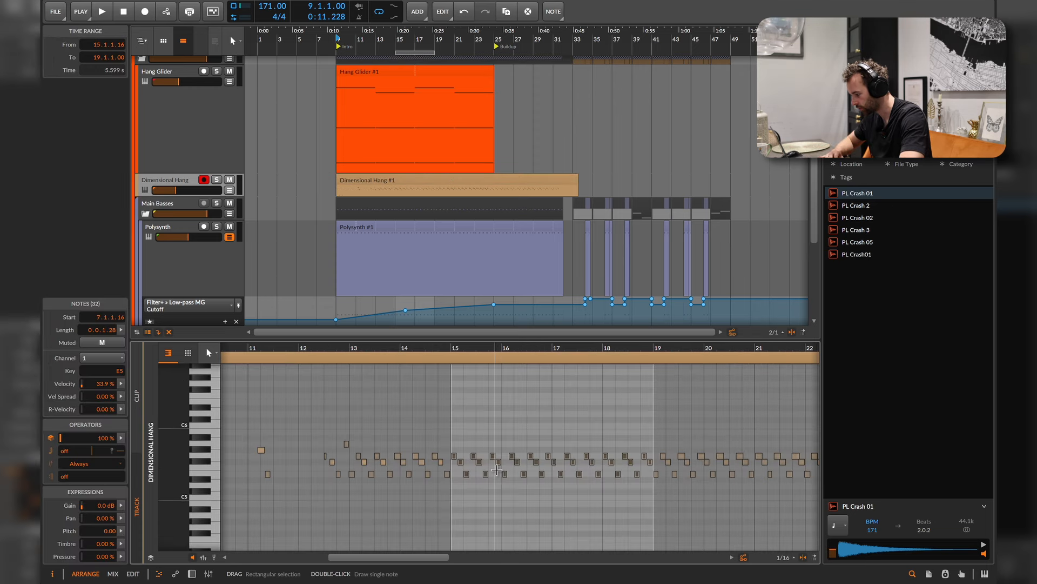
right_click(498, 463)
click(324, 476)
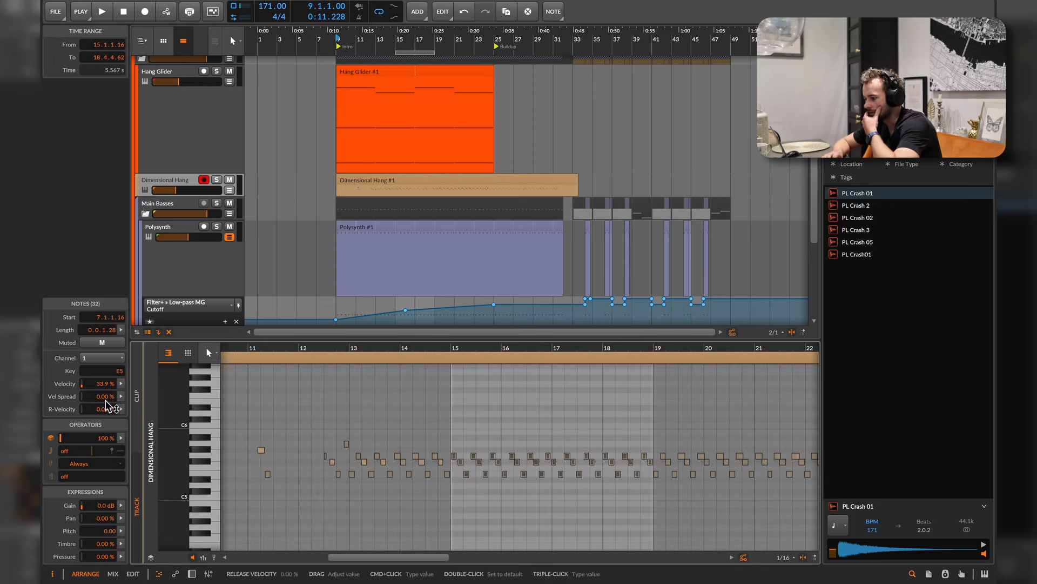
click(494, 400)
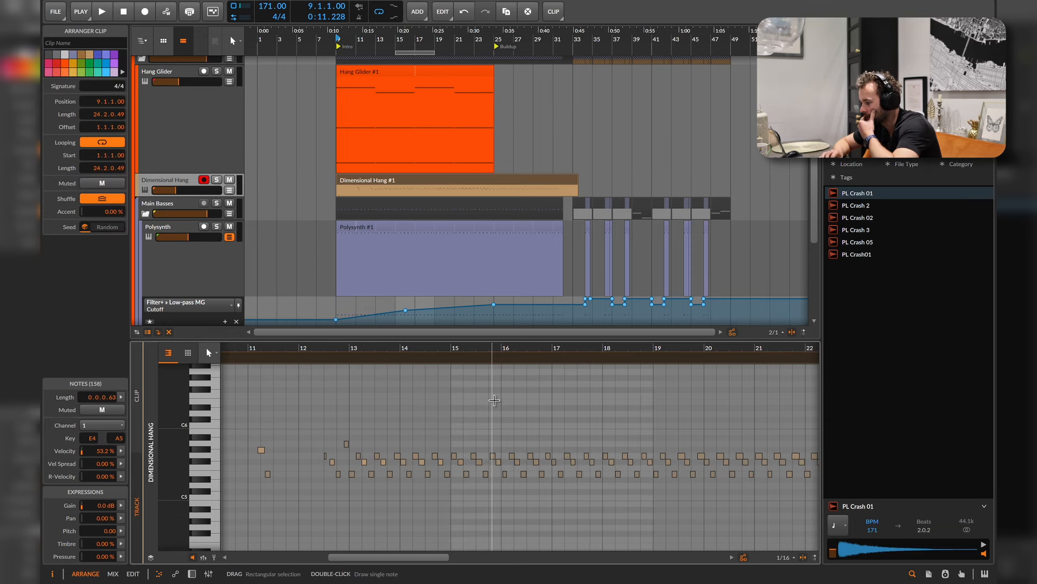
Trim the Dimensional Hang clip to start at bar 15 and fit its repeating phrase into bars 9 to 25
drag(451, 446, 637, 496)
right_click(625, 361)
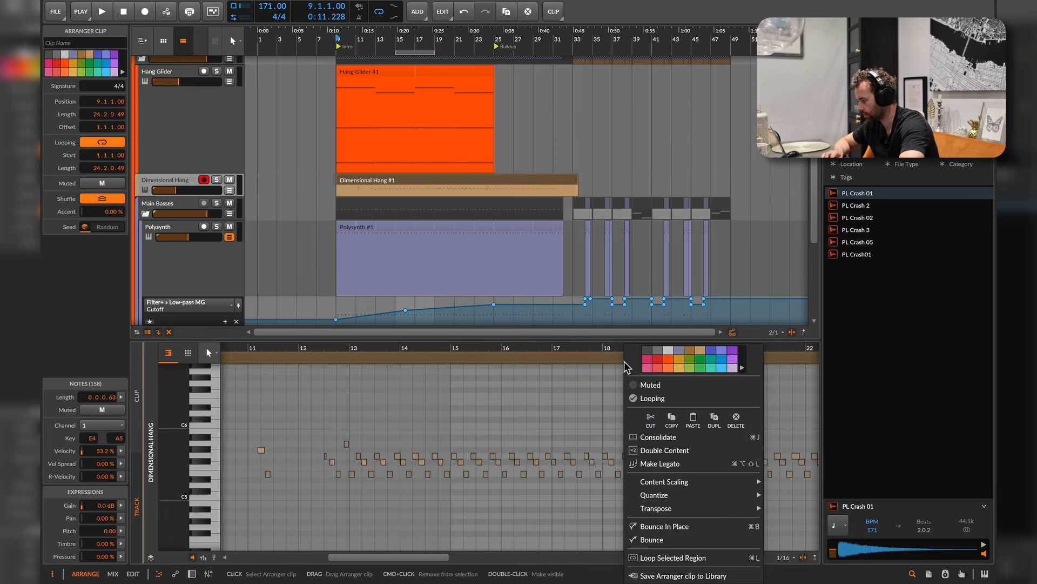
click(614, 396)
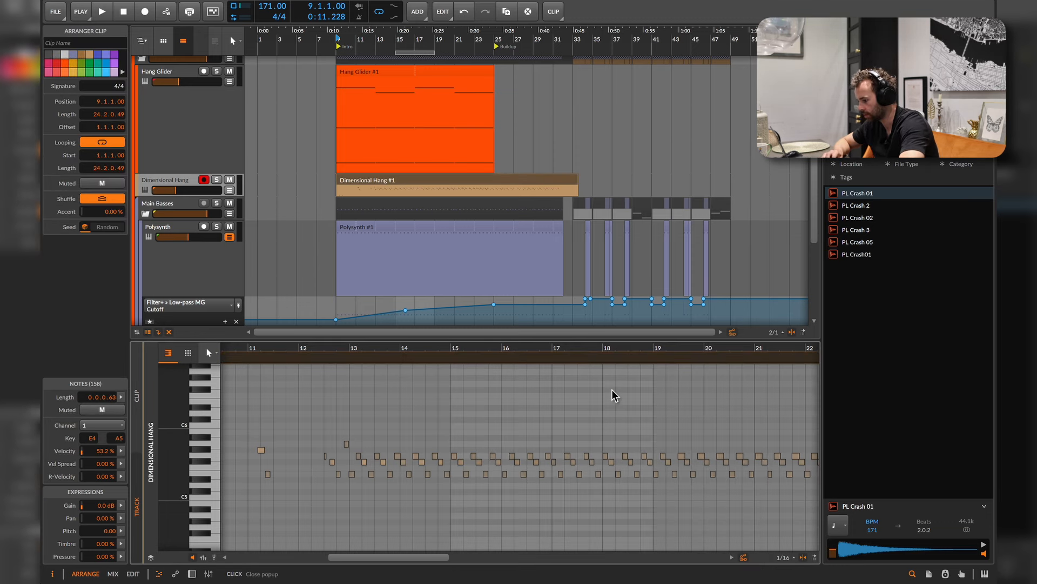
scroll(655, 363, down, 5)
right_click(654, 358)
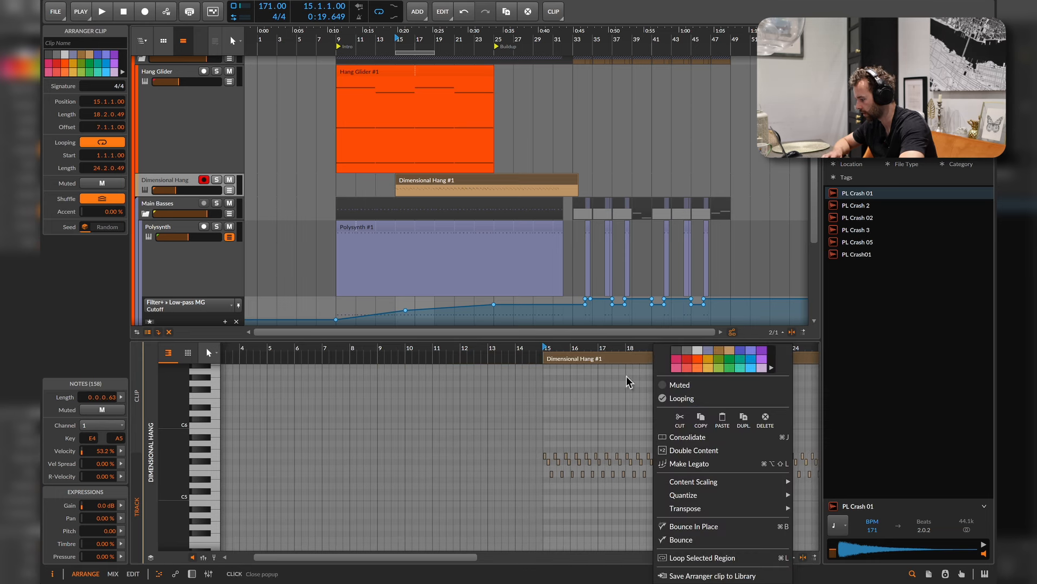
click(627, 437)
drag(662, 386, 543, 400)
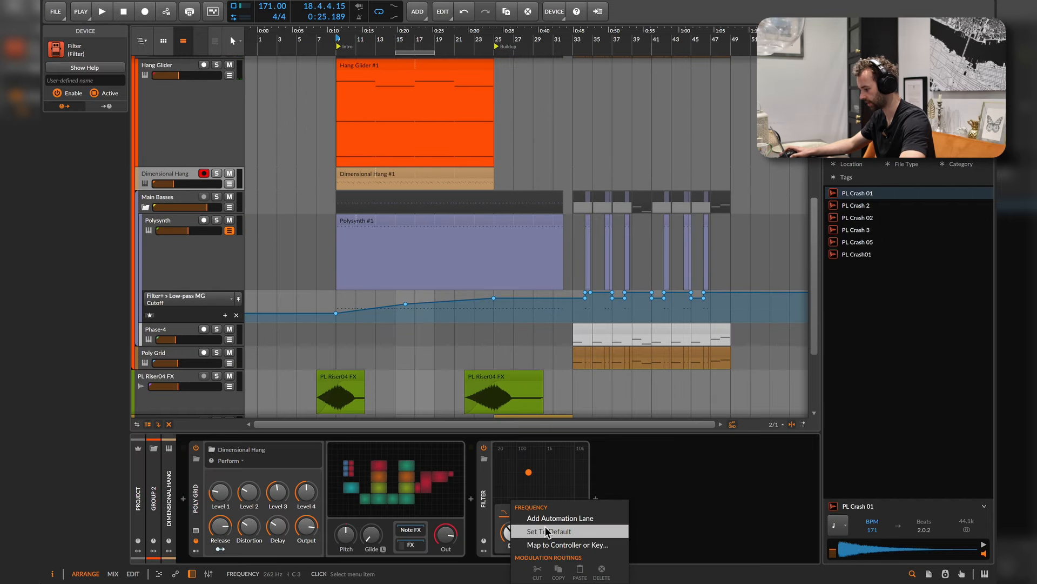
Automate the Dimensional Hang Filter frequency to rise from 589 Hz at bar 9 to a higher value at bar 25, and lower the resonance
key(Escape)
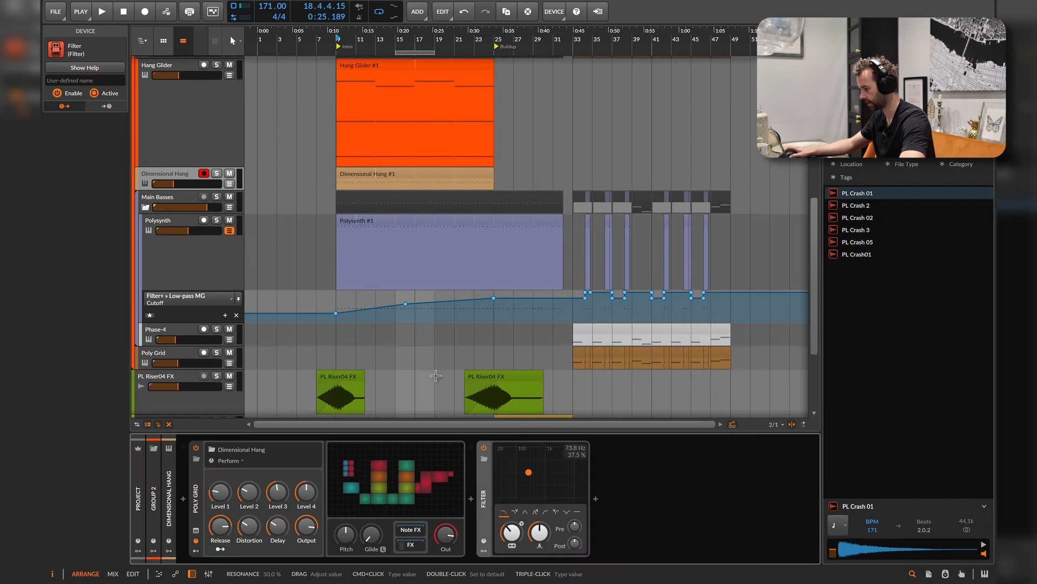
click(231, 185)
click(335, 214)
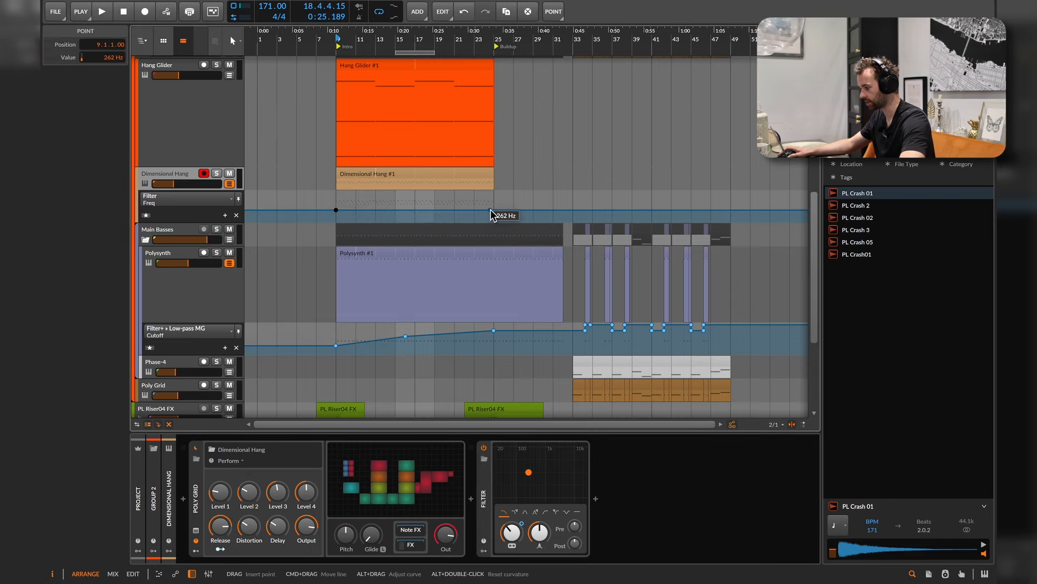
drag(493, 212, 491, 201)
key(space)
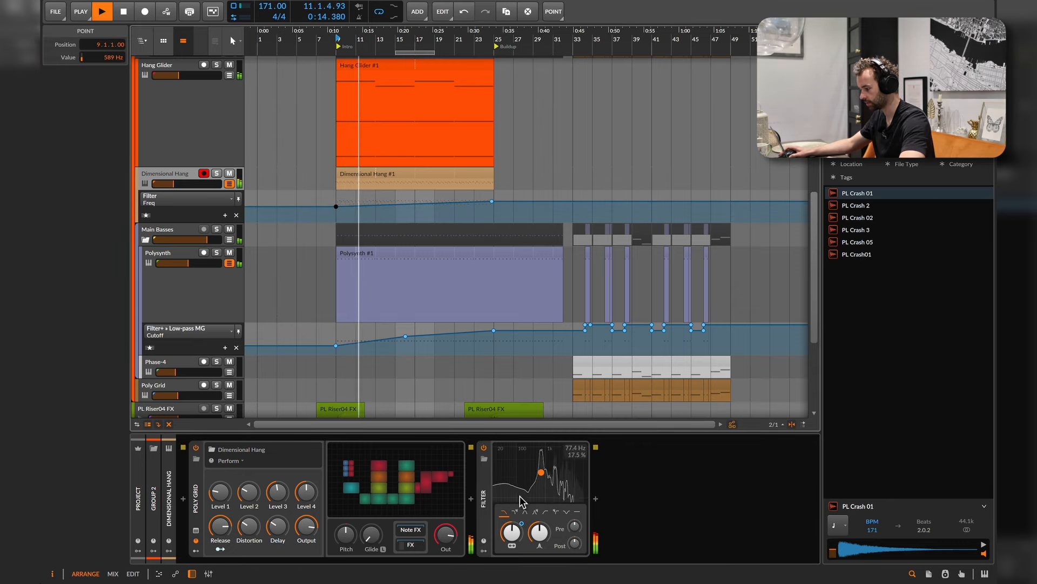
click(539, 532)
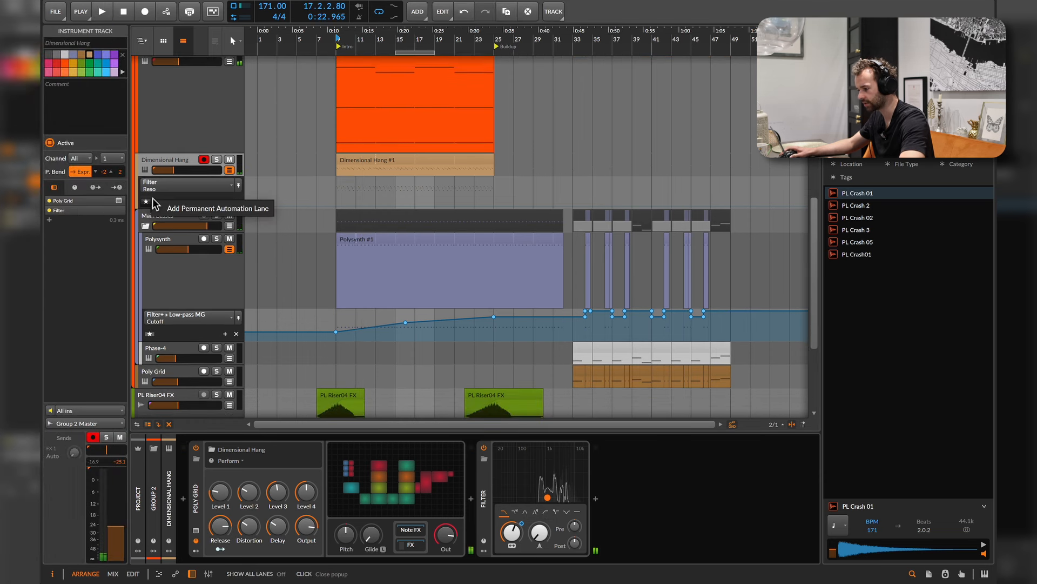
Show the Filter's Frequency automation on the Dimensional Hang track again, adding it as a permanent lane
click(152, 200)
mouse_move(205, 239)
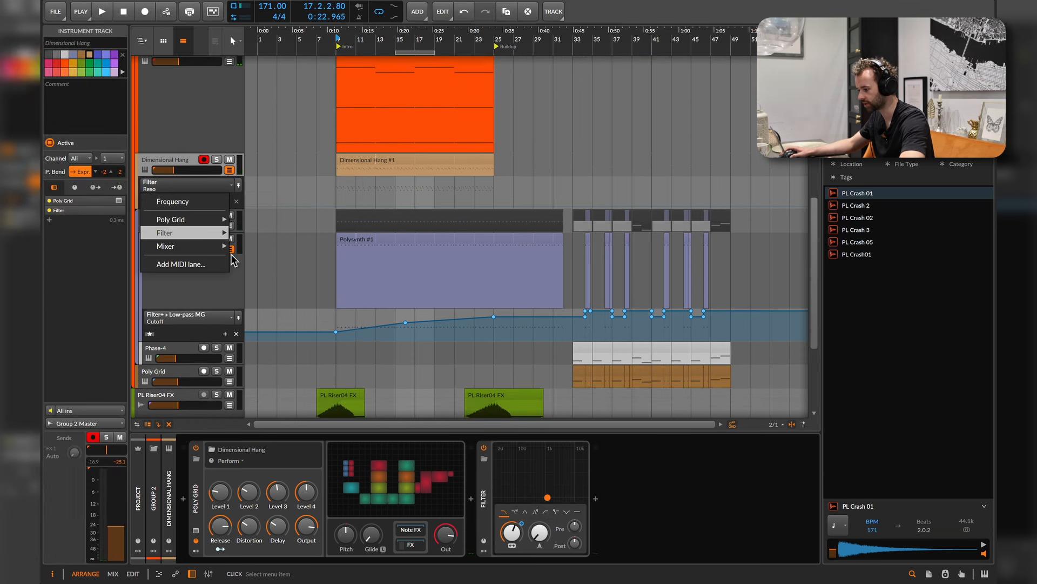
right_click(508, 527)
click(552, 520)
right_click(513, 530)
click(709, 502)
click(231, 184)
click(231, 184)
click(231, 185)
mouse_move(224, 221)
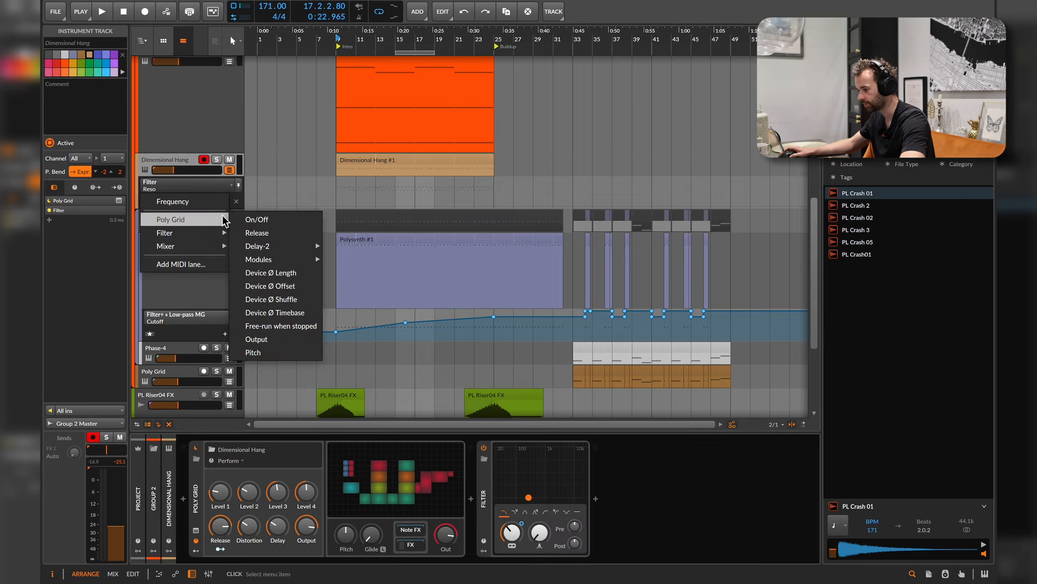
click(208, 201)
click(225, 201)
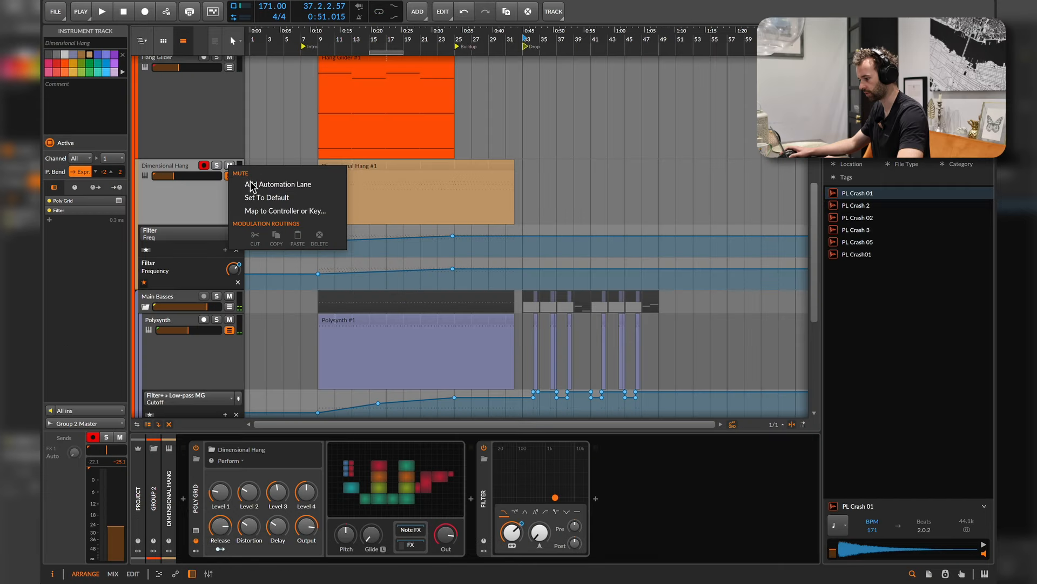
Add an automation lane for the Dimensional Hang track's Mute
click(258, 189)
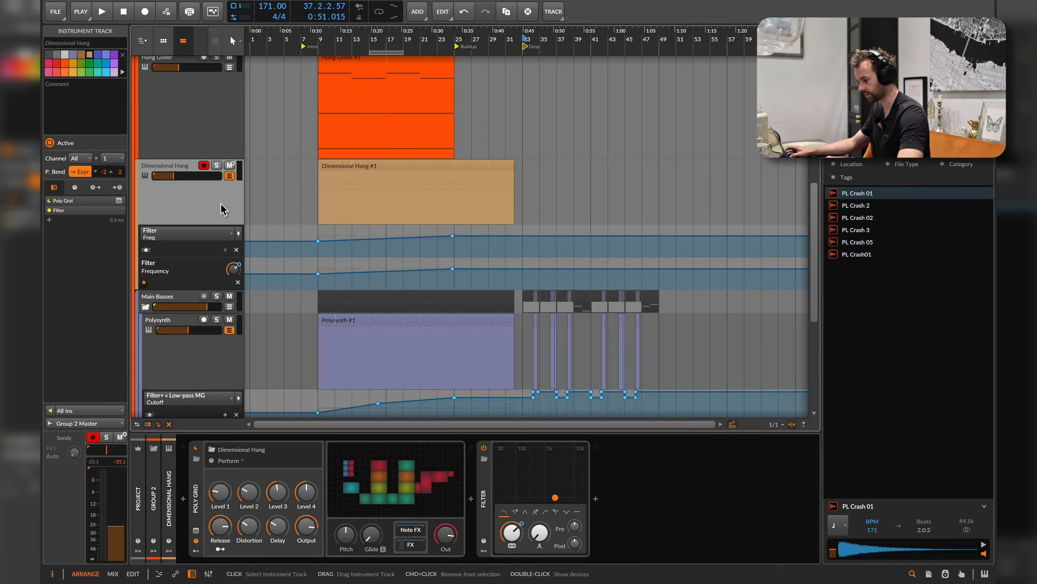
right_click(232, 168)
click(222, 186)
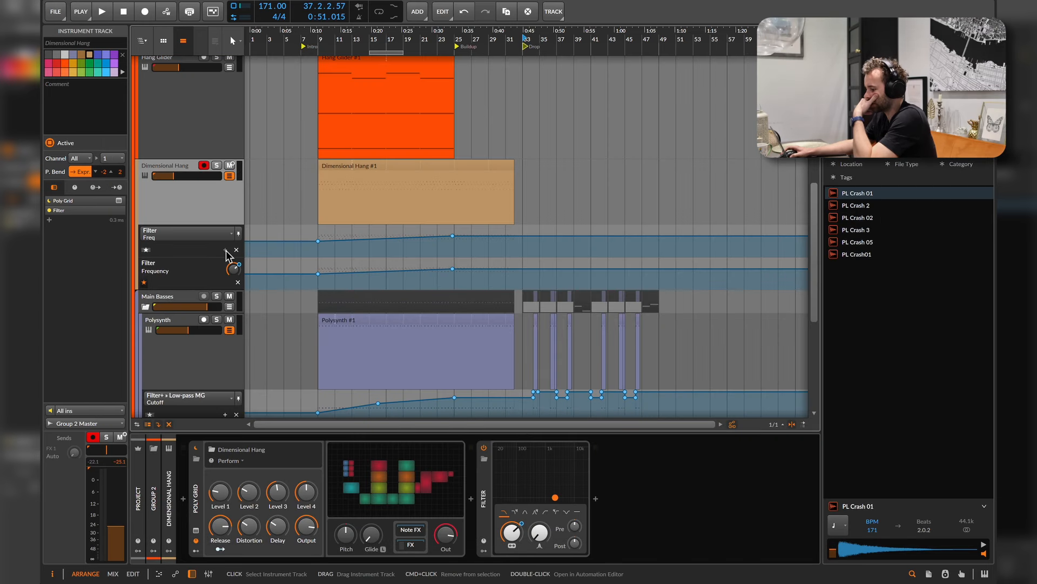
click(225, 250)
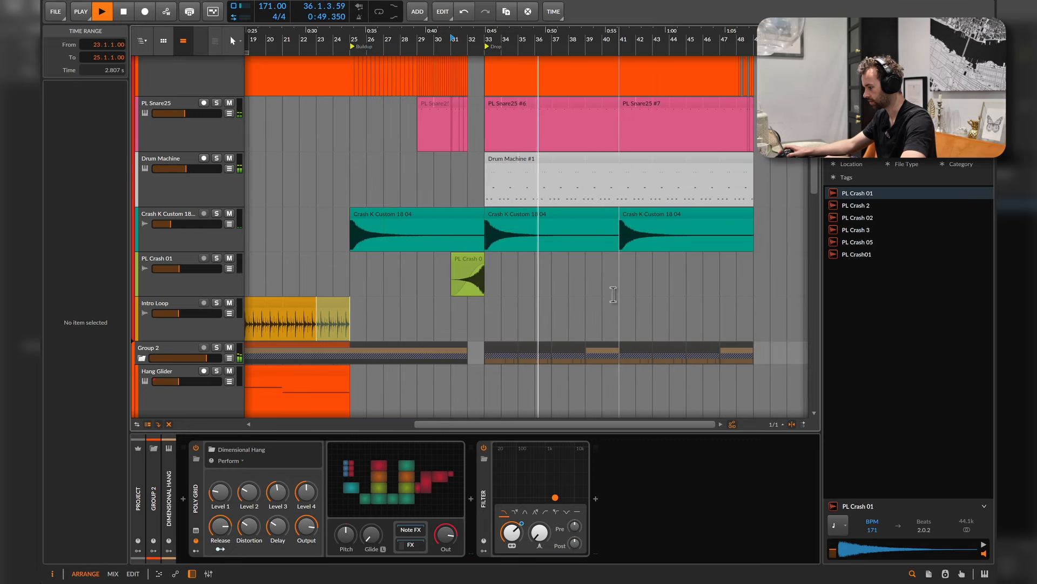
Search the sample browser for "fill" and place the RC 21 95bpm Break DurtyC loop at bar 39 on a new drum track
key(space)
click(602, 318)
triple_click(870, 153)
text(fill)
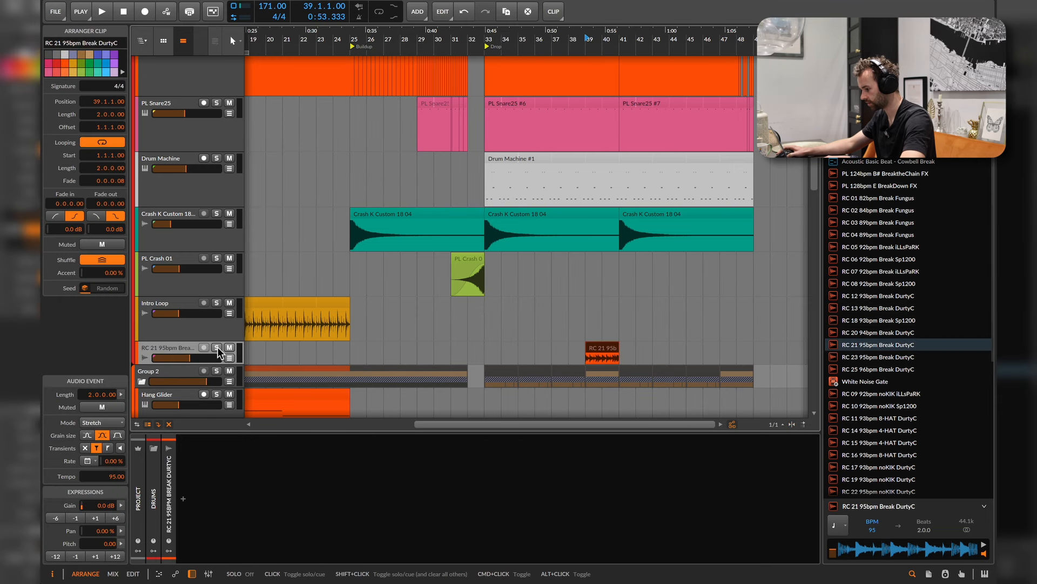
Solo the RC 21 break track and audition the break from bar 39
click(218, 349)
key(space)
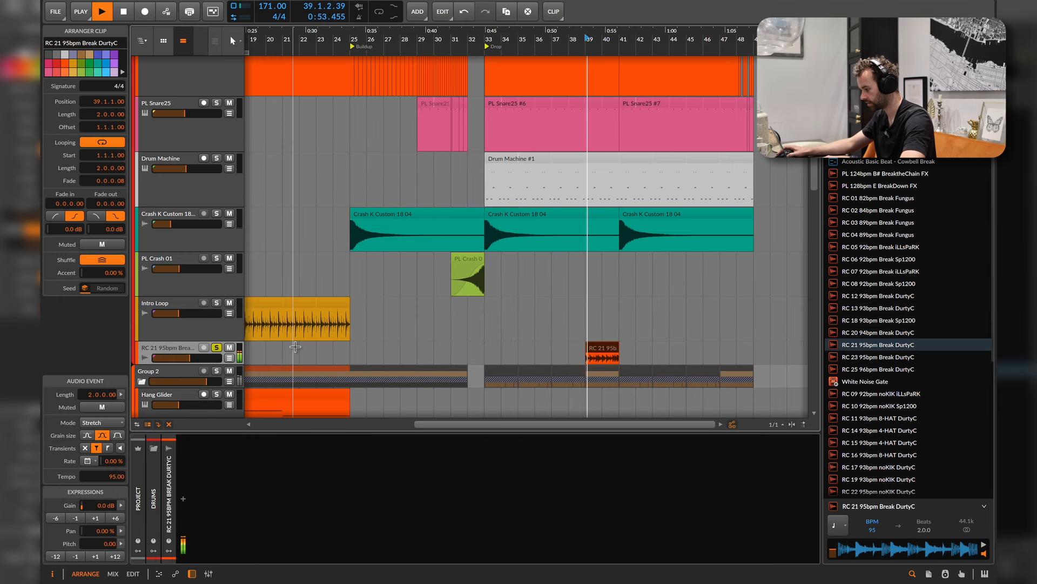
key(space)
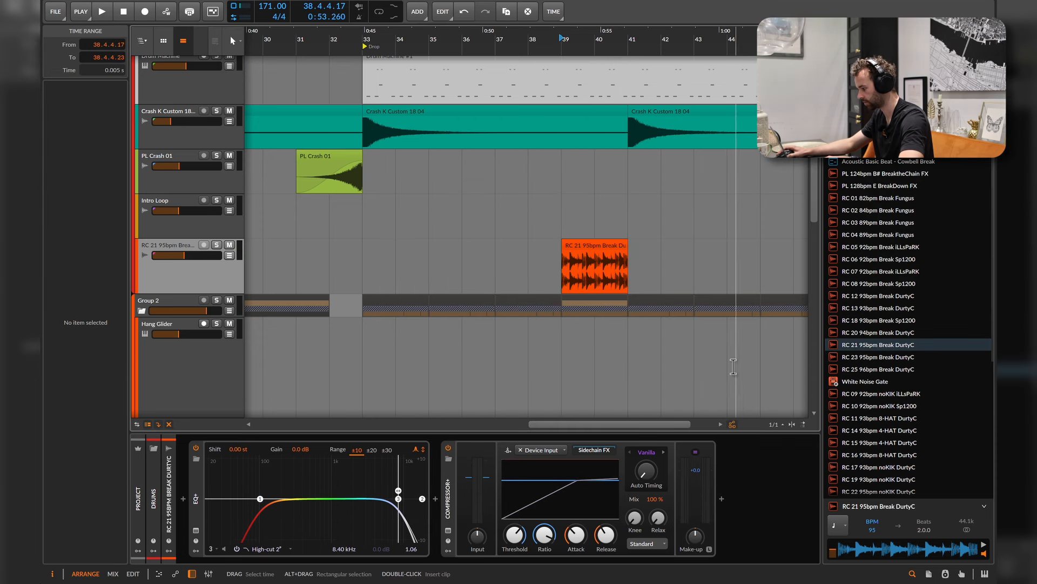
right_click(363, 226)
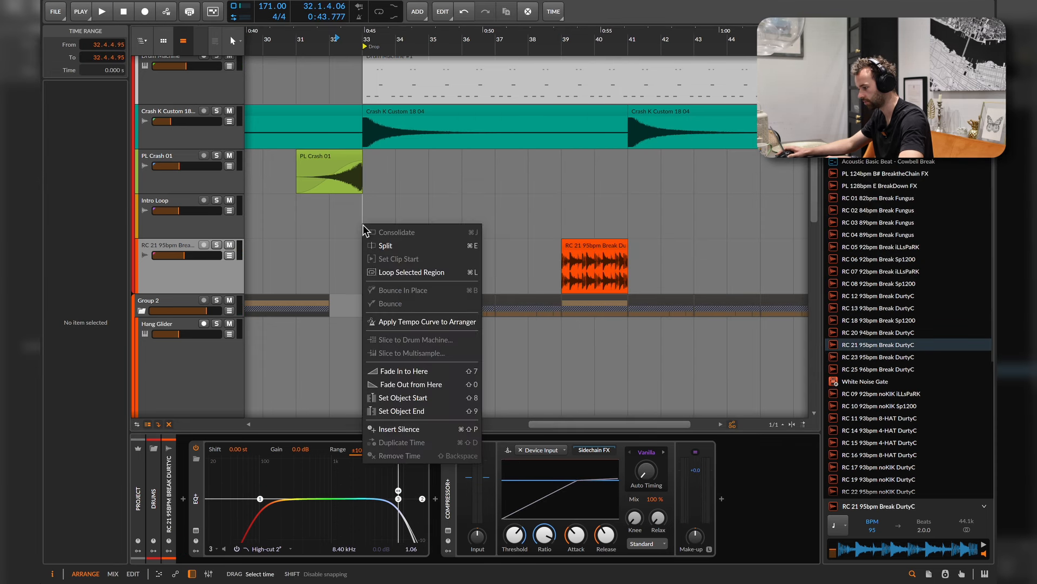
click(348, 233)
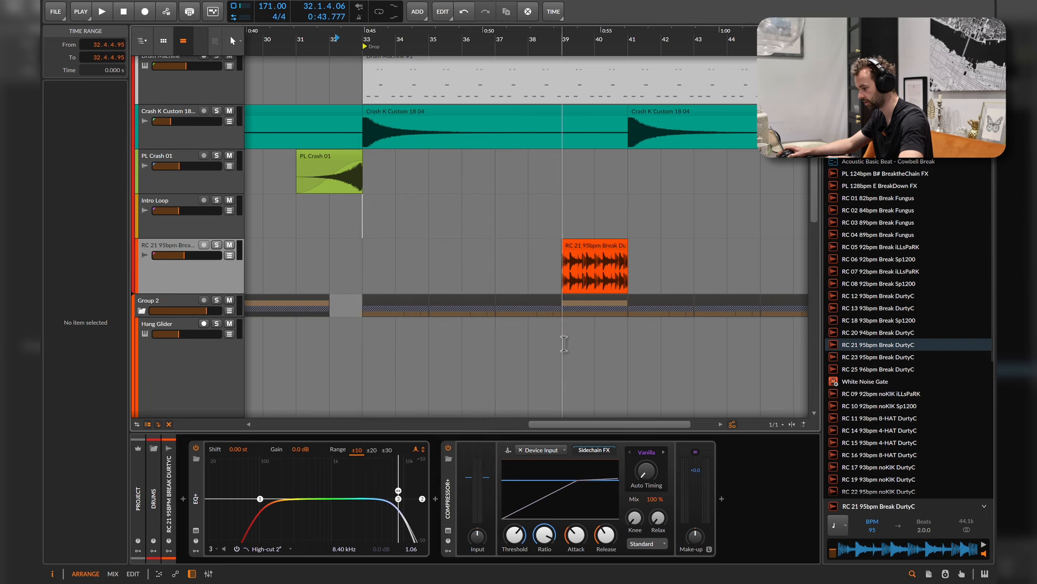
Clear the Kick and PL Snare25 clips from about bar 40 to bar 41, over the end of the break fill
key(ctrl+z)
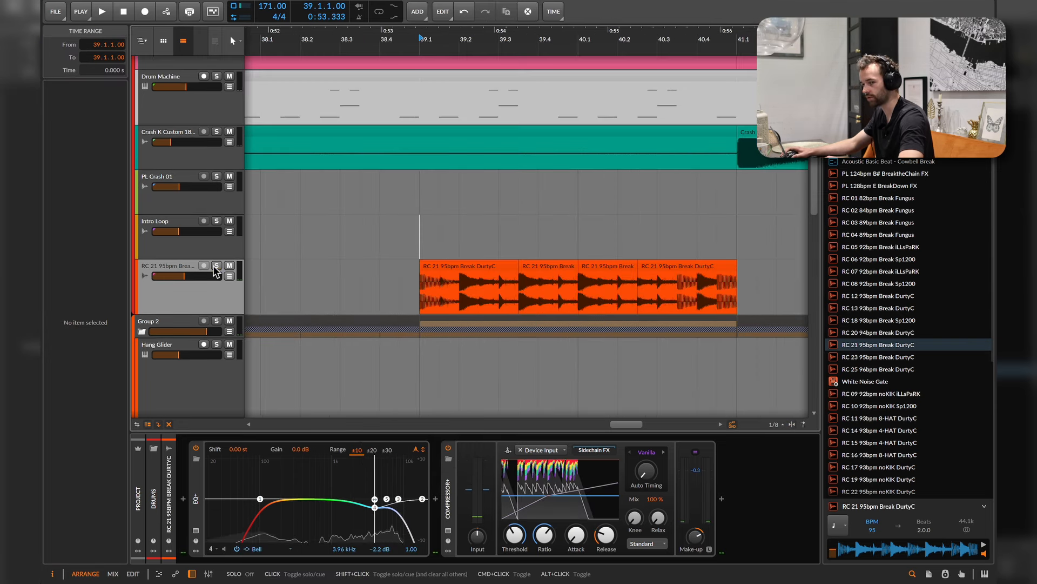
scroll(616, 239, up, 5)
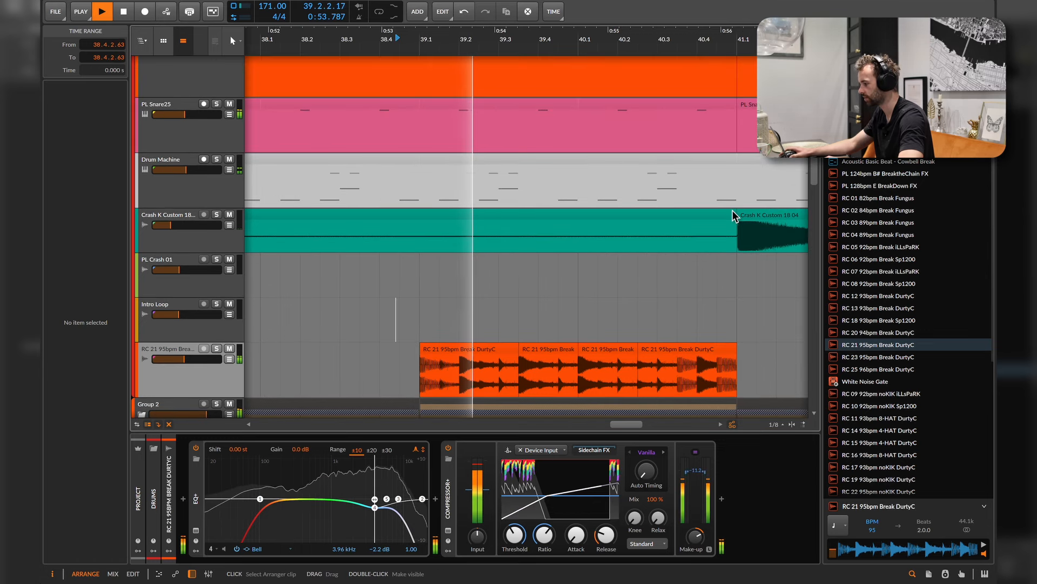
drag(737, 173, 613, 119)
key(Delete)
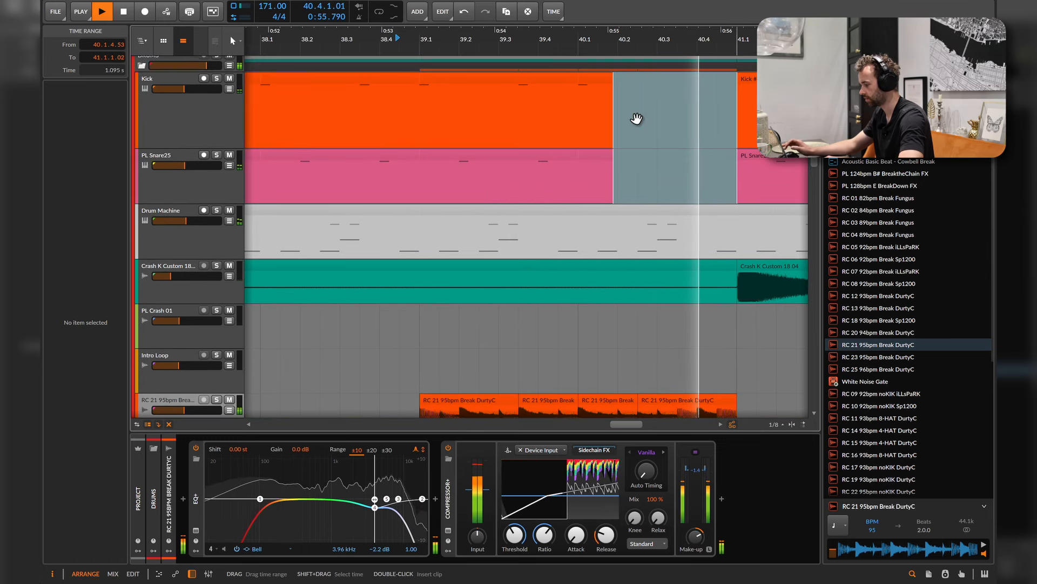
key(ctrl+z)
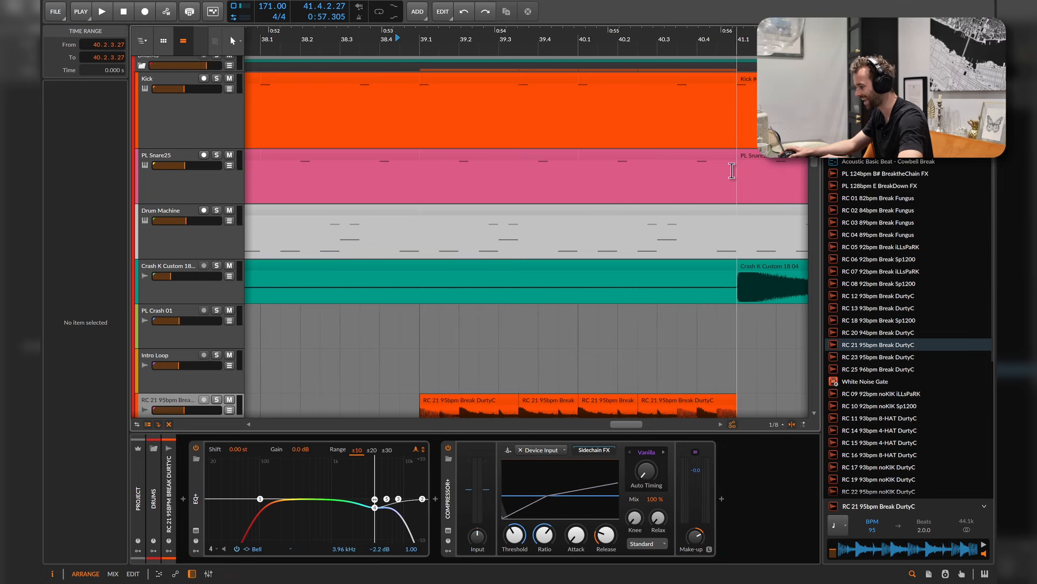
drag(736, 212, 570, 115)
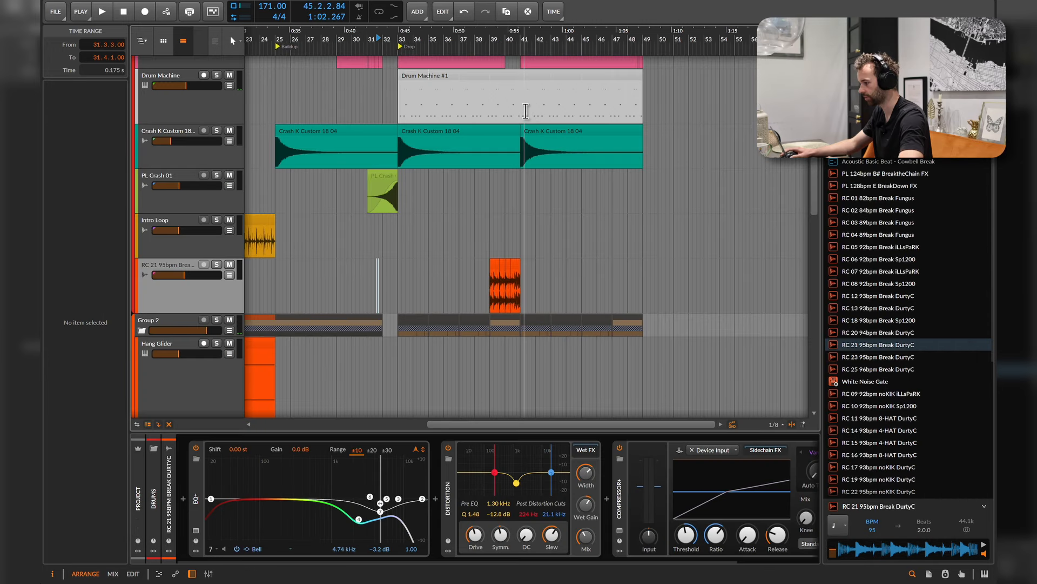
Split the Drum Machine clip at bar 41 and open its second part in the note editor
click(523, 110)
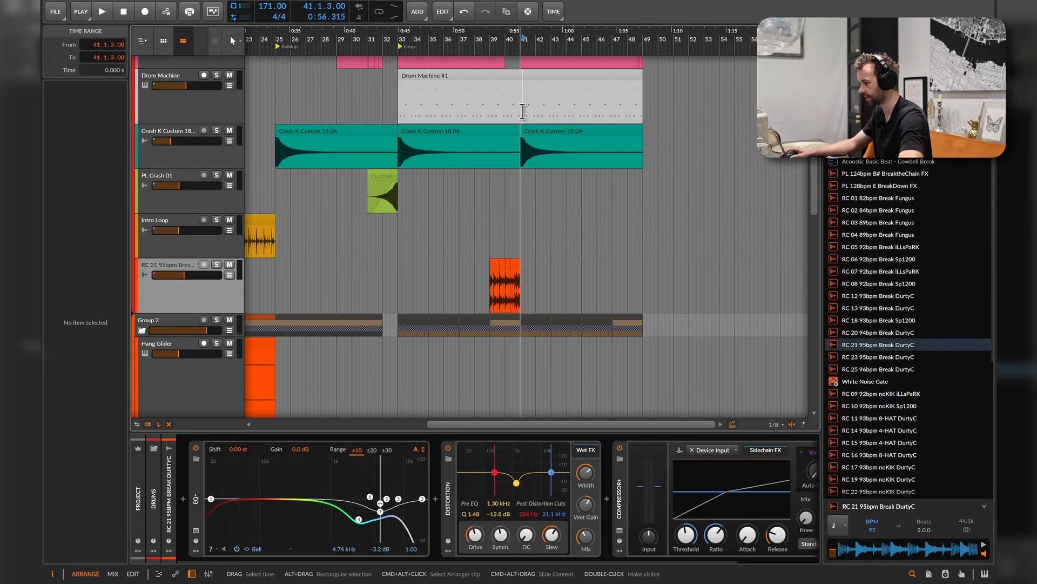
click(546, 79)
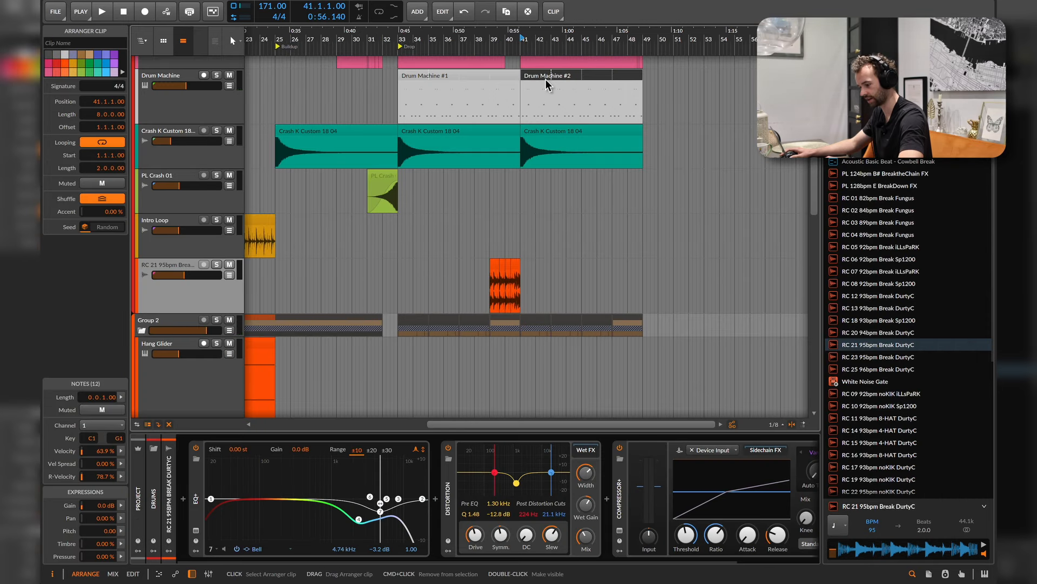
double_click(546, 76)
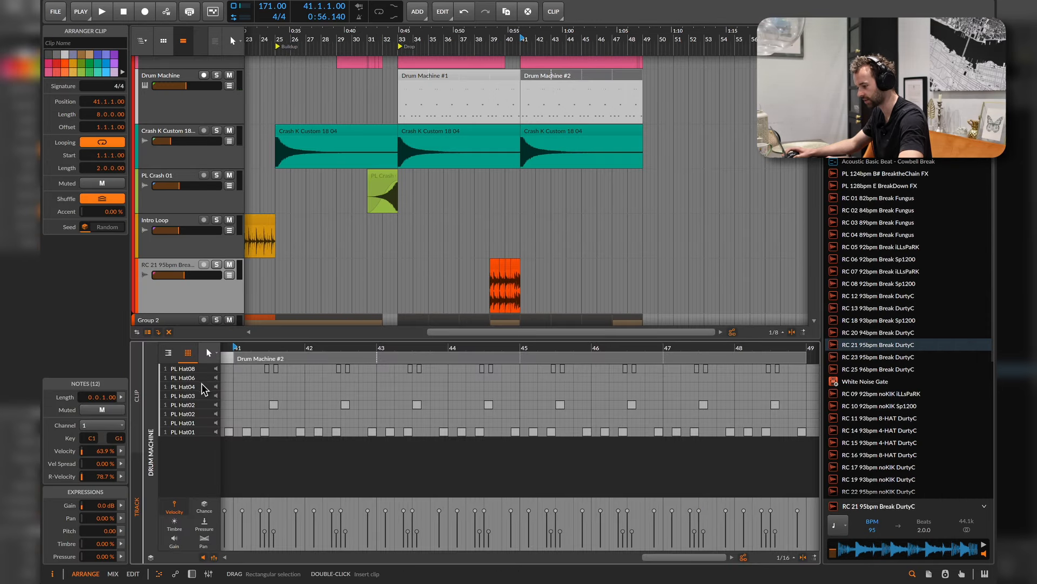
key(space)
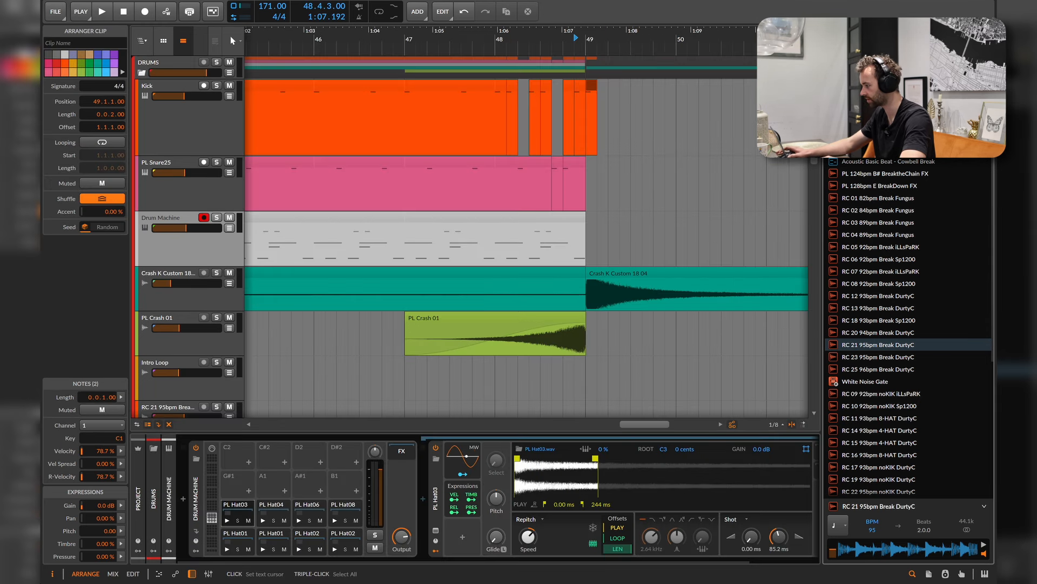
Search the sample browser for "impact", place WA FX2 Impact Darkmatter at bar 49 on a new track, and audition it
text(impact)
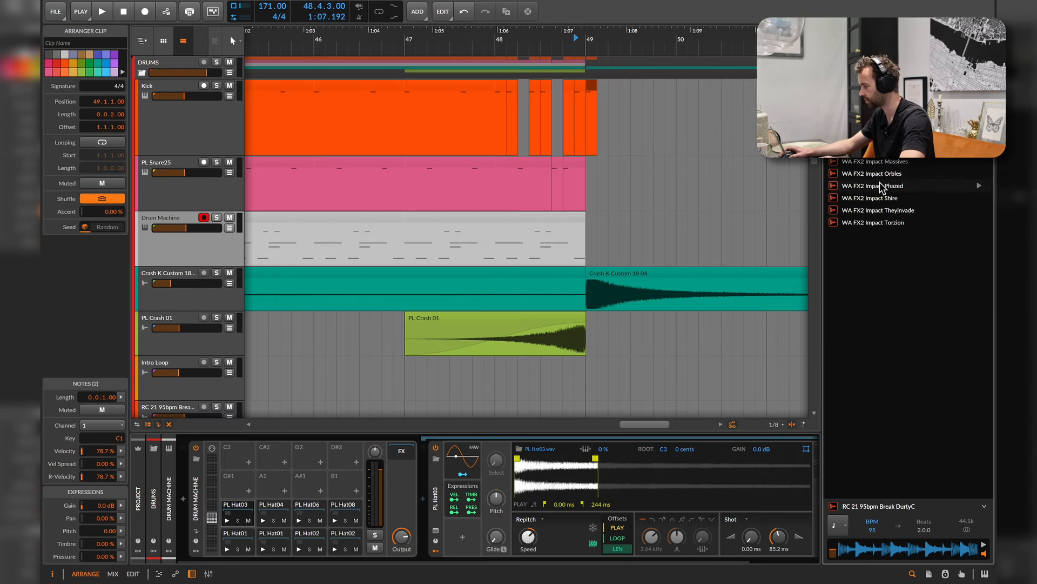
click(881, 186)
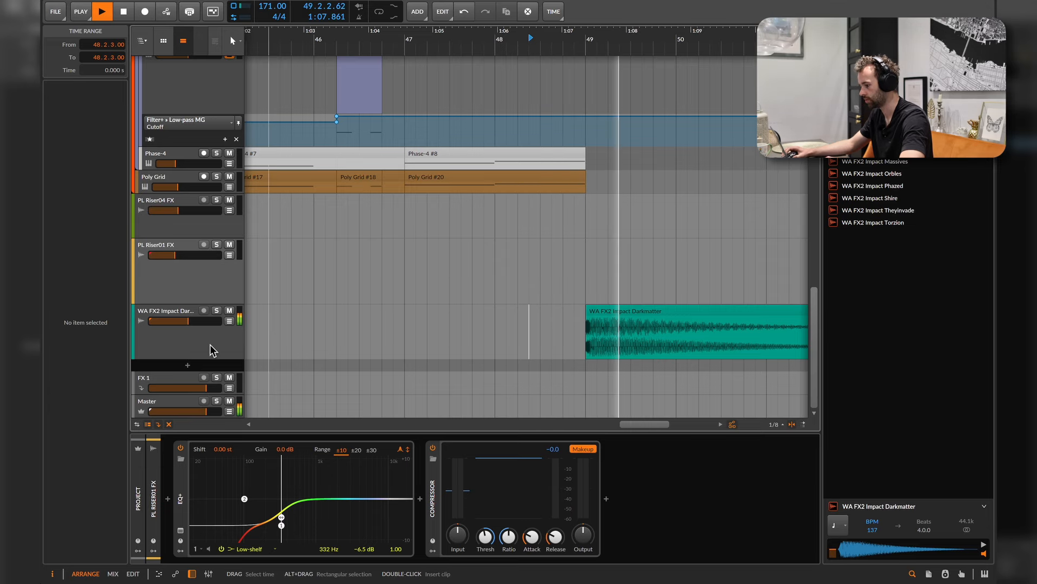
click(607, 348)
key(space)
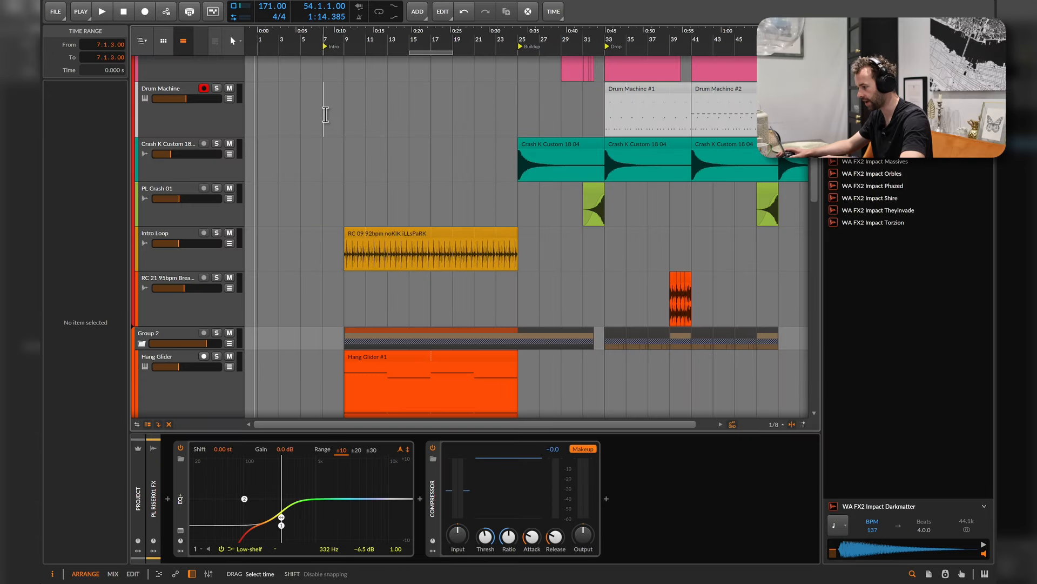
Show the Kick track's automation at full track height and add an automation lane for its Filter's Frequency
click(326, 119)
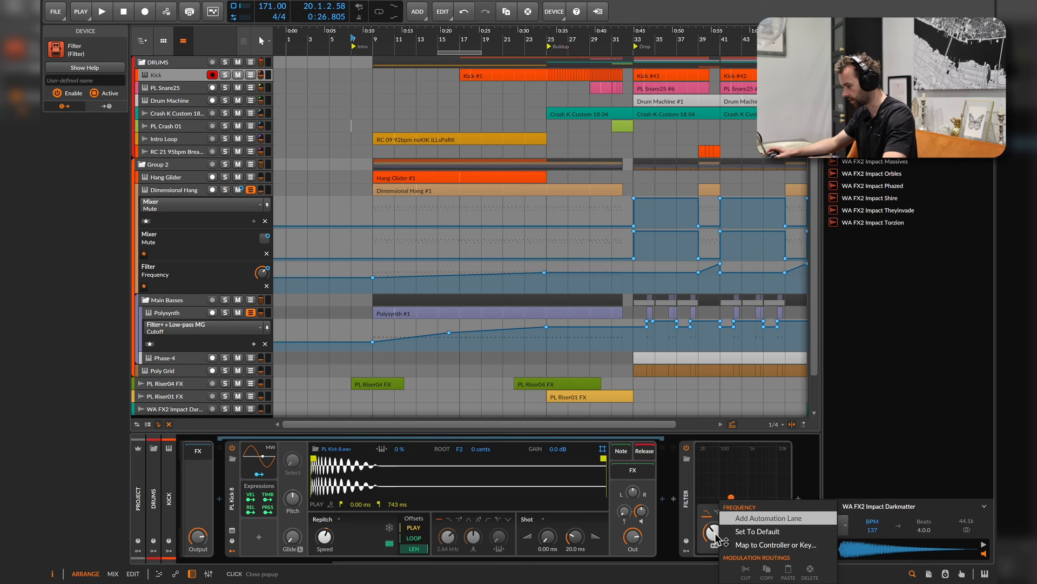
click(769, 531)
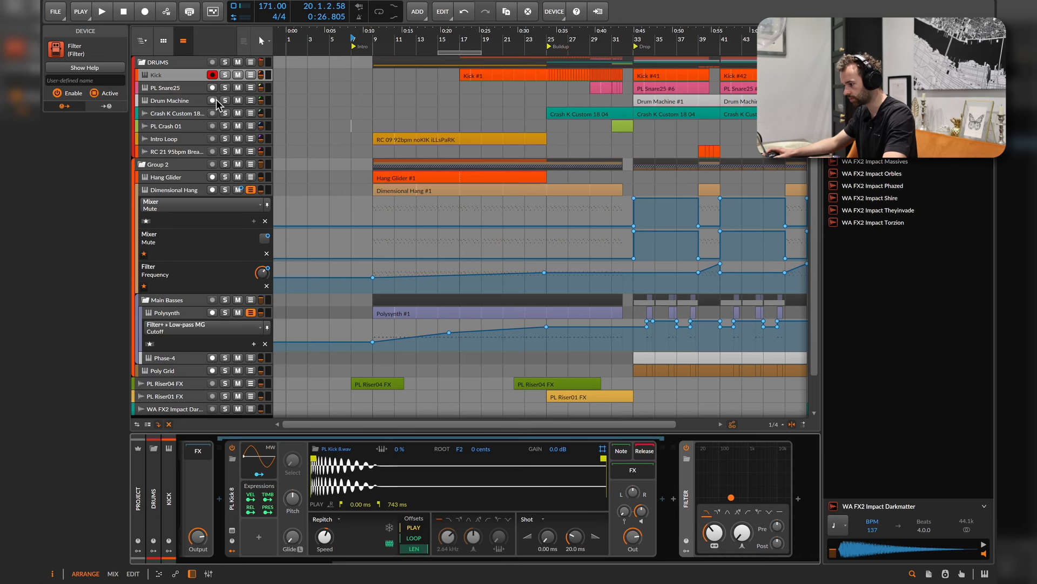
click(147, 424)
click(229, 96)
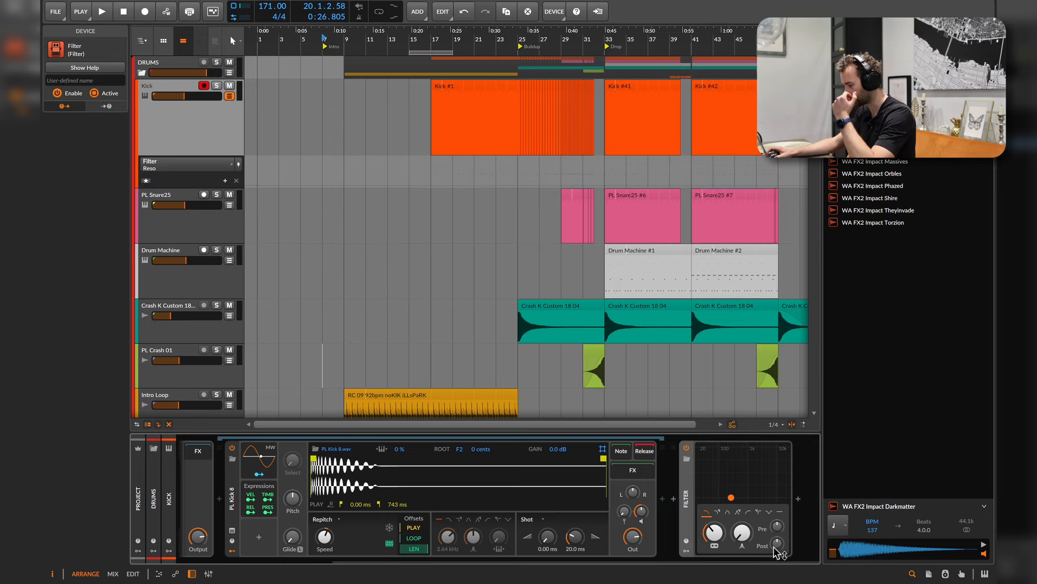
right_click(708, 535)
click(738, 520)
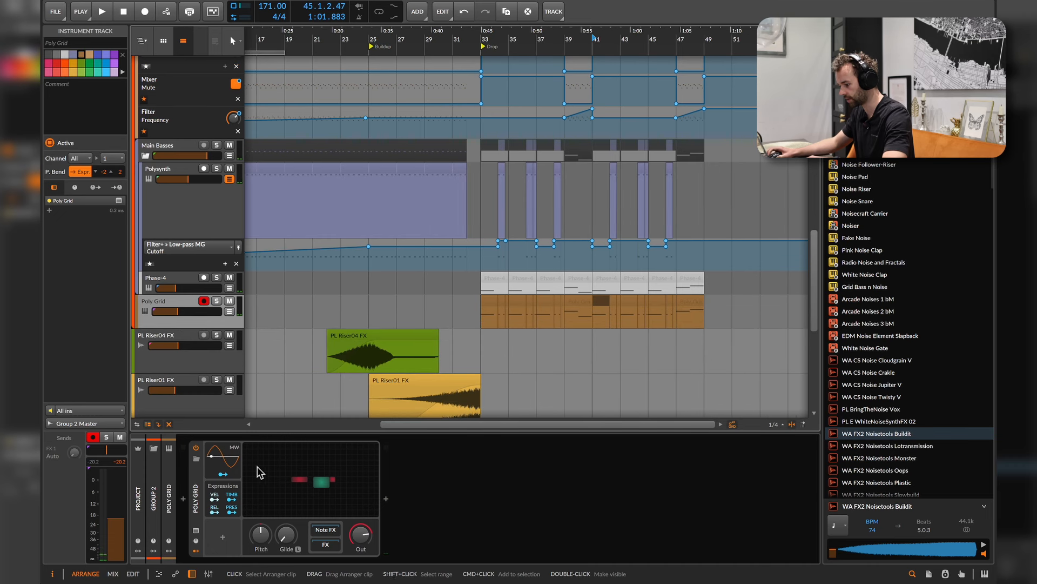
Select the Phase-4 track and increase its height in the arranger
scroll(606, 335, left, 2)
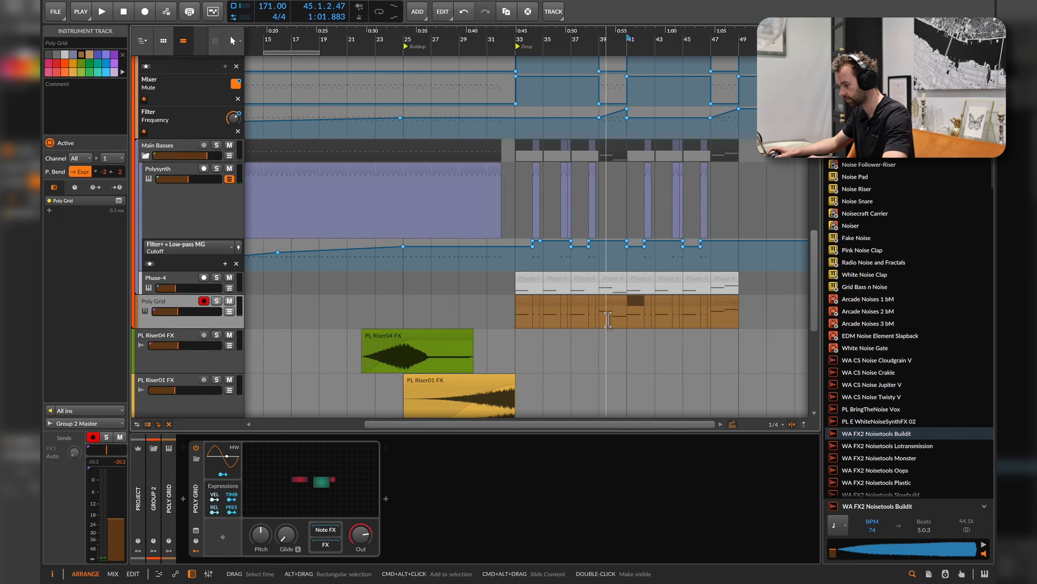
click(184, 281)
drag(185, 294, 186, 315)
scroll(716, 301, left, 2)
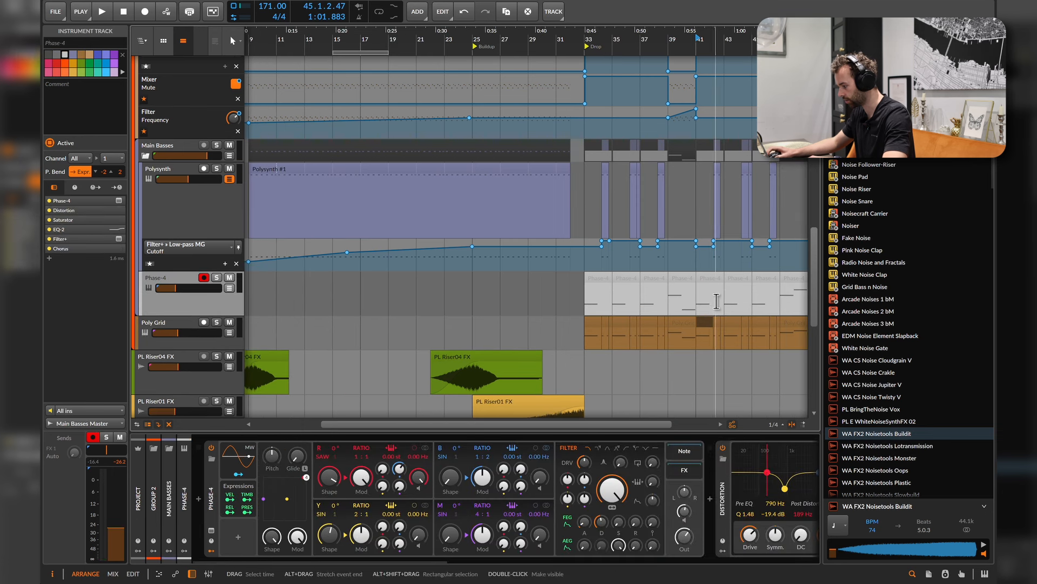
scroll(713, 303, right, 7)
scroll(366, 305, left, 1)
scroll(366, 306, left, 1)
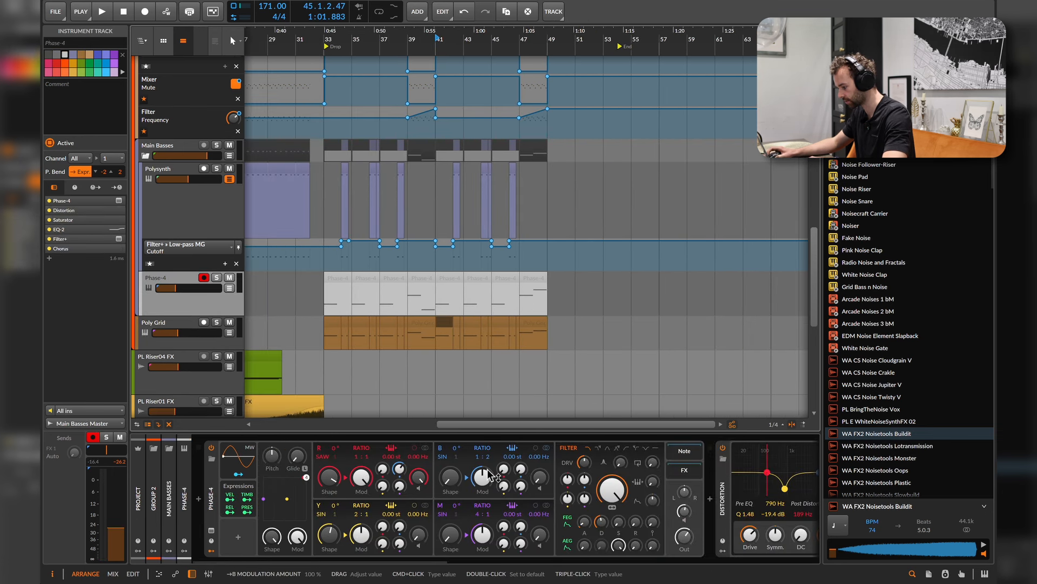
Add and show an automation lane for Phase-4's →B Modulation Amount, with playback starting at bar 41
click(437, 308)
right_click(397, 468)
click(417, 487)
click(229, 289)
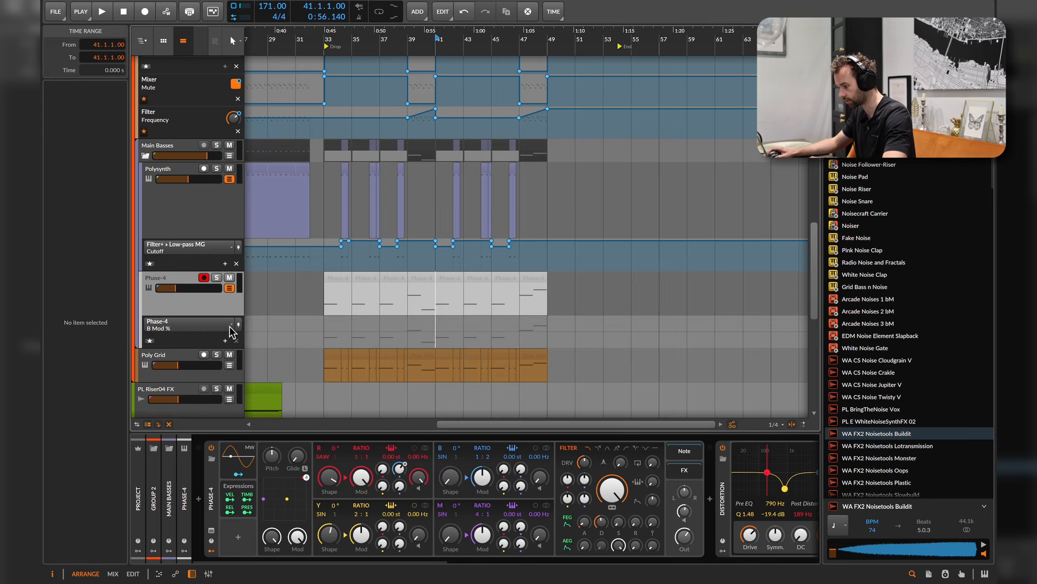
key(space)
Add an automation lane for Phase-4's B Shaping Amount and step it up to 49.2% at bar 43
click(450, 477)
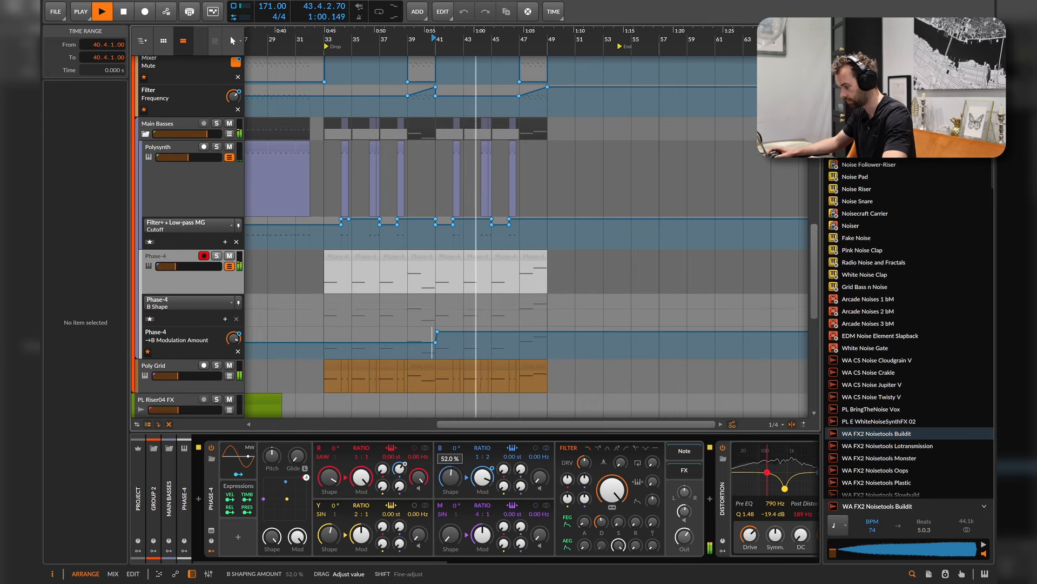
right_click(450, 477)
key(space)
click(470, 495)
mouse_move(465, 348)
mouse_down()
mouse_move(490, 353)
mouse_move(474, 340)
mouse_up()
click(485, 339)
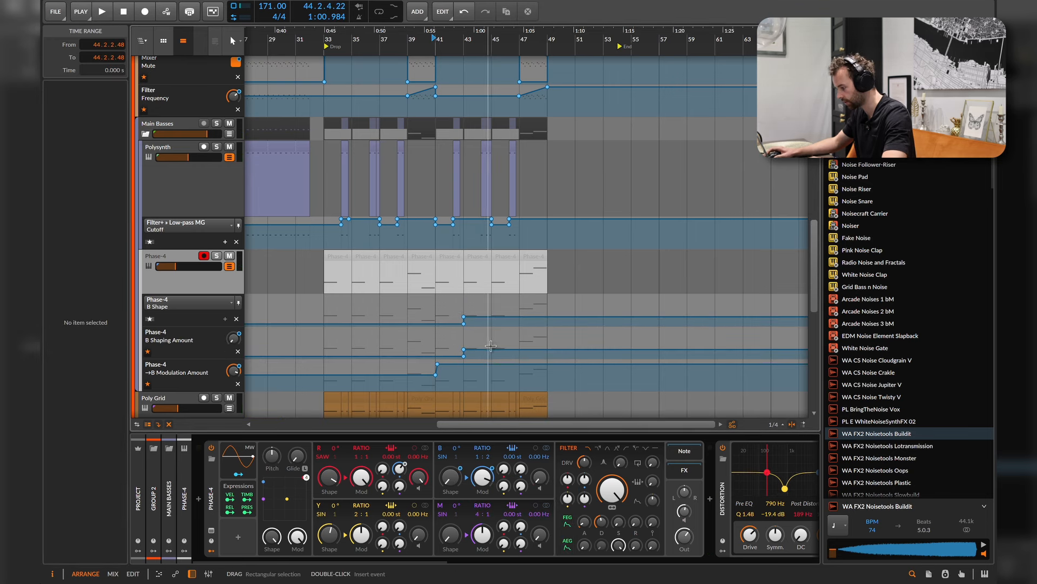
drag(491, 350, 464, 342)
Audition the automated Phase-4 bass in the drop from bar 41
scroll(488, 356, up, 4)
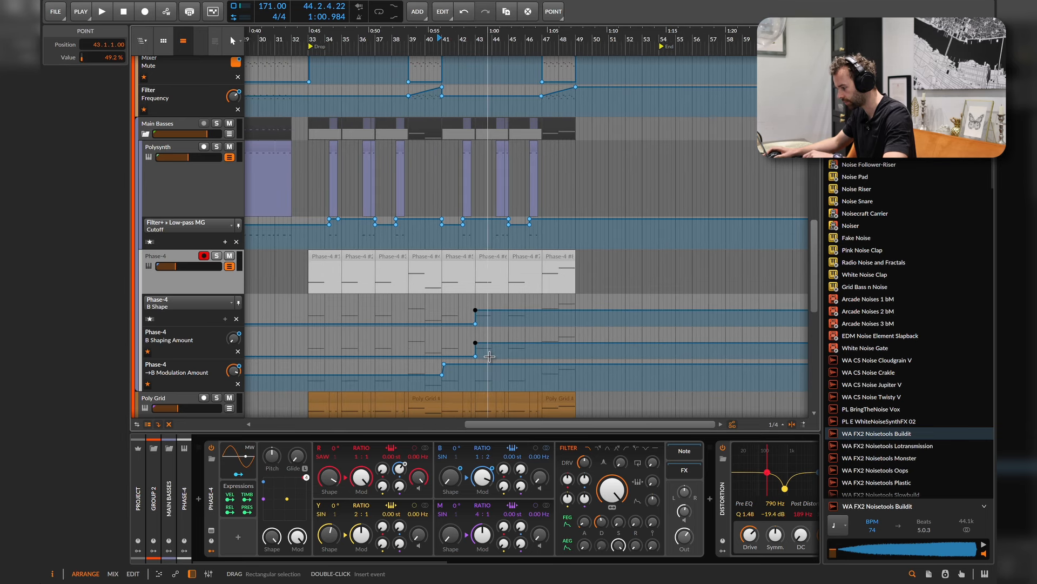
scroll(489, 356, up, 1)
click(436, 345)
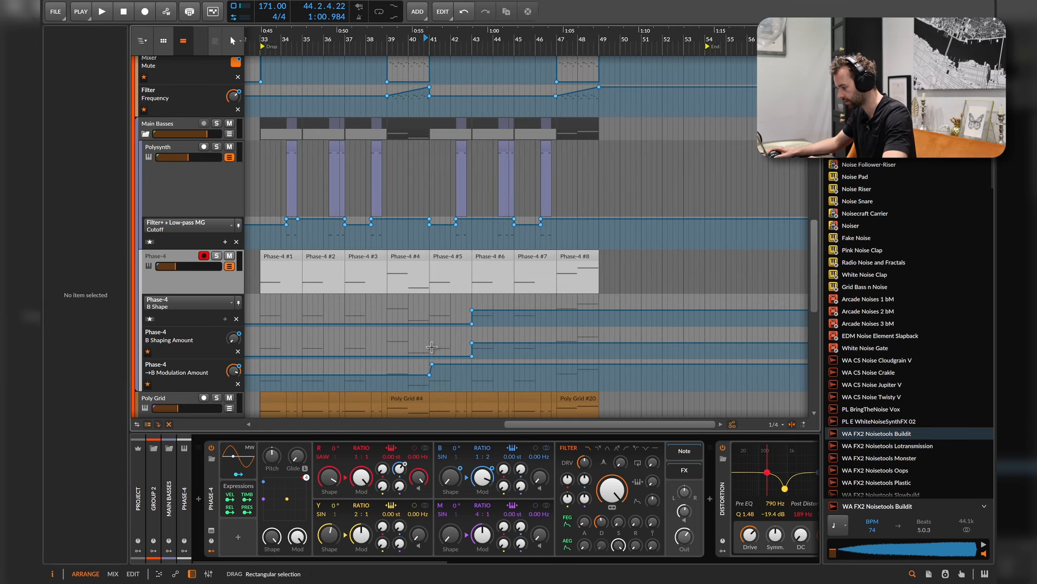
key(space)
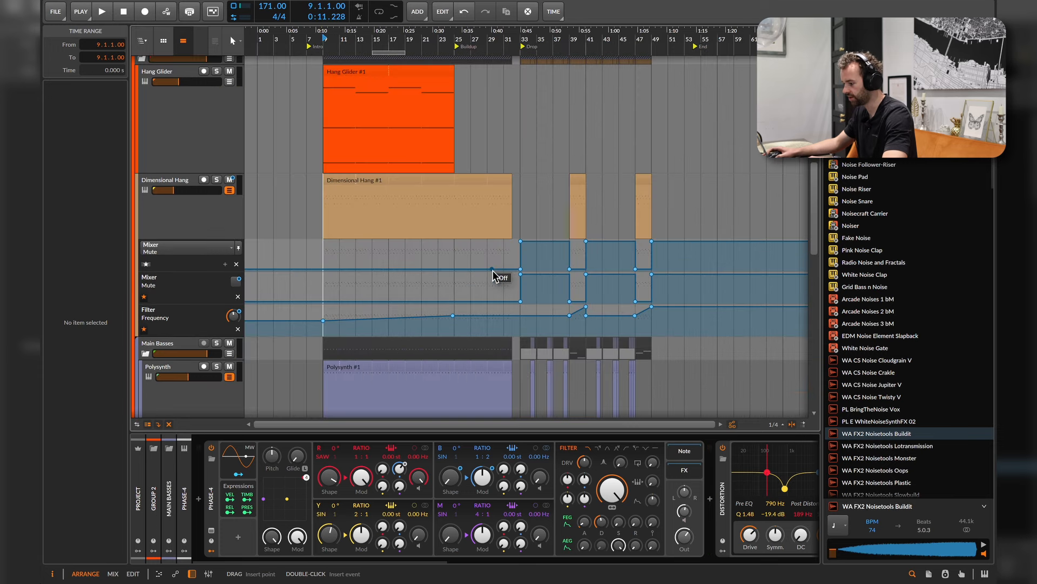
Delete the Vocoder from the Audio 3 track and add a Reverb in its place
scroll(508, 270, down, 1)
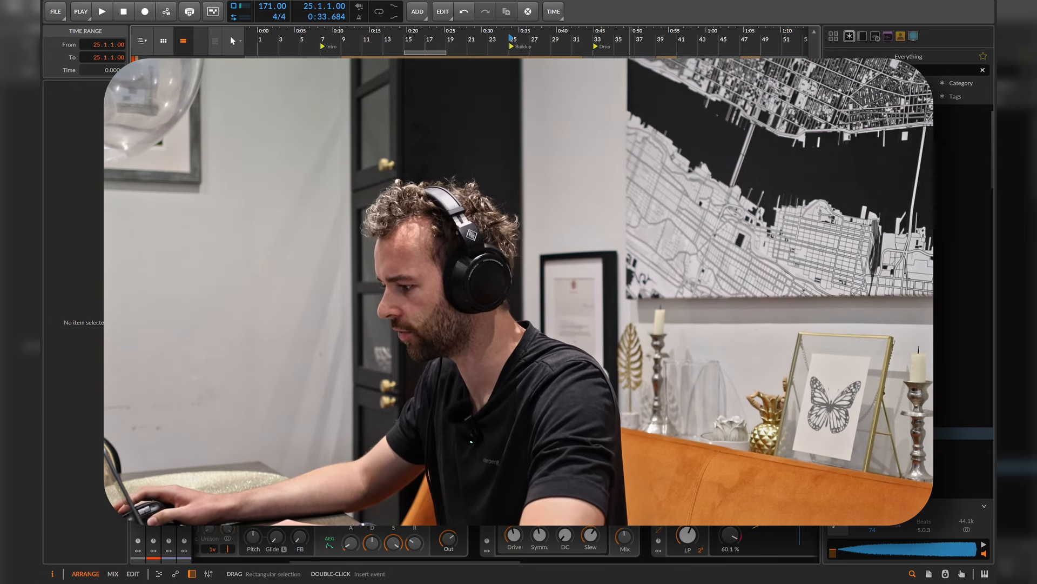
click(184, 281)
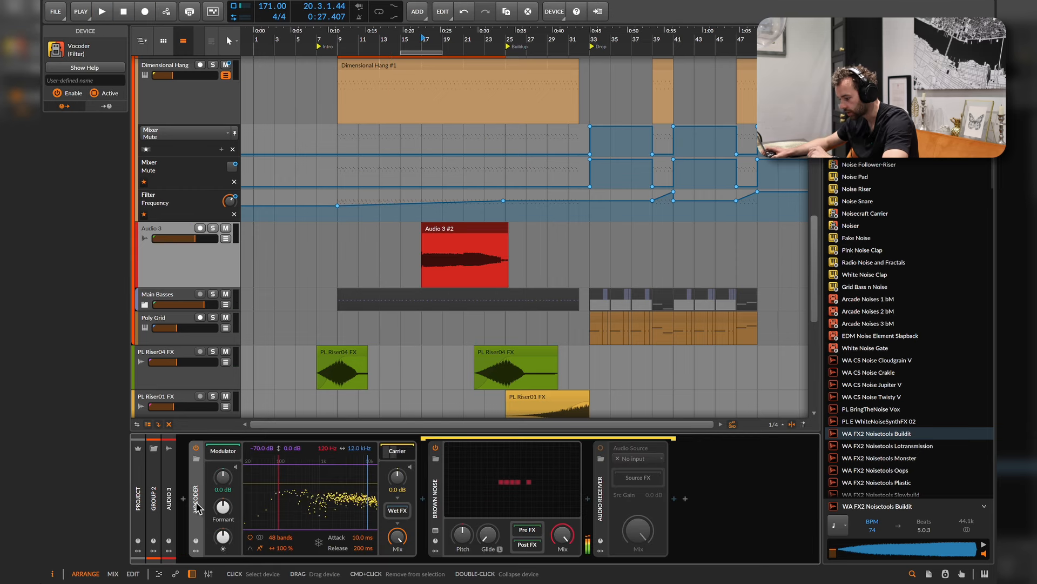
key(Delete)
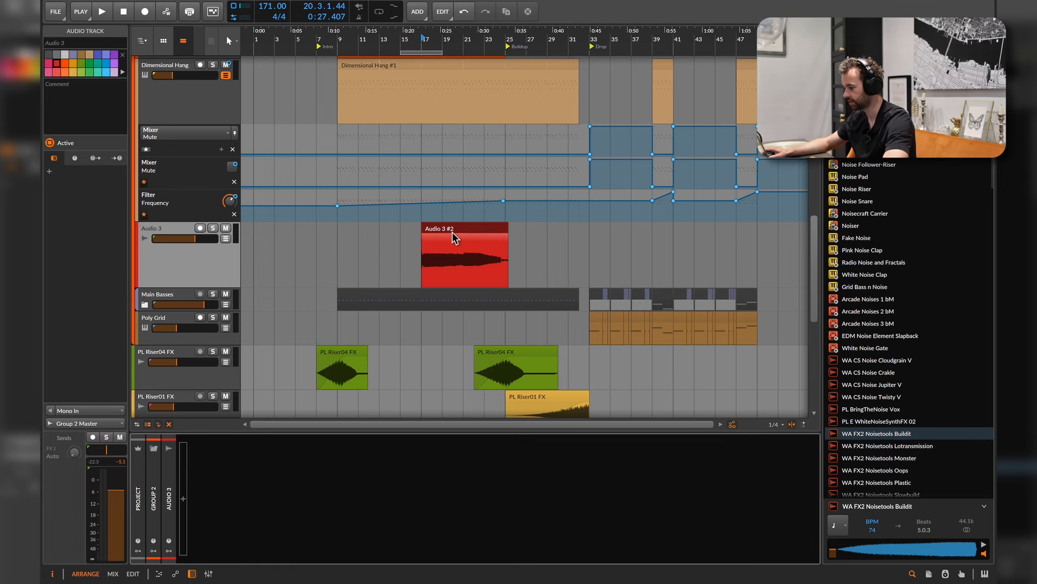
click(184, 499)
text(rev)
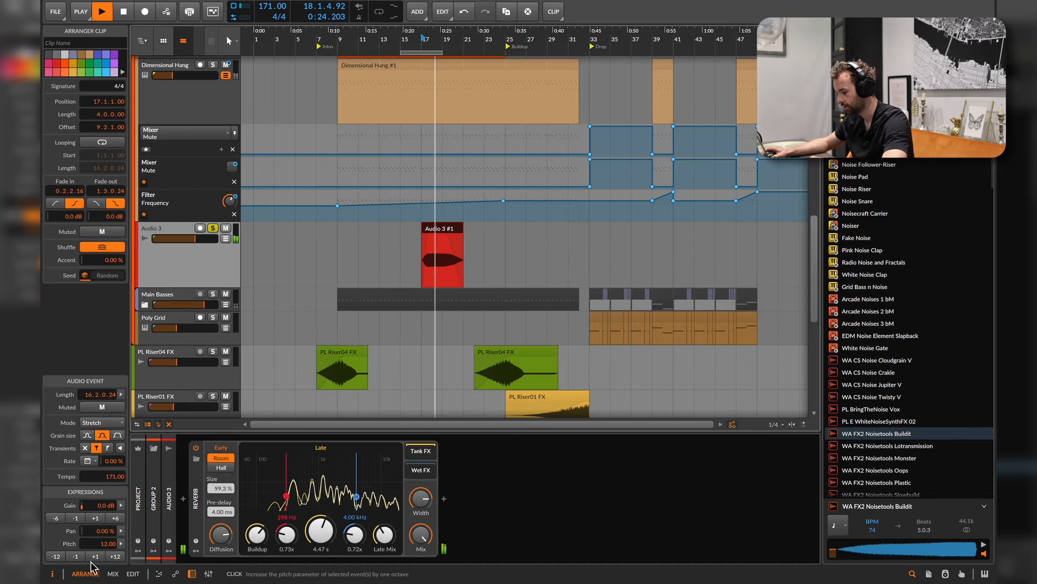
Set the pitch of the Audio 3 clip at bar 17 to -12 semitones
click(55, 558)
click(55, 558)
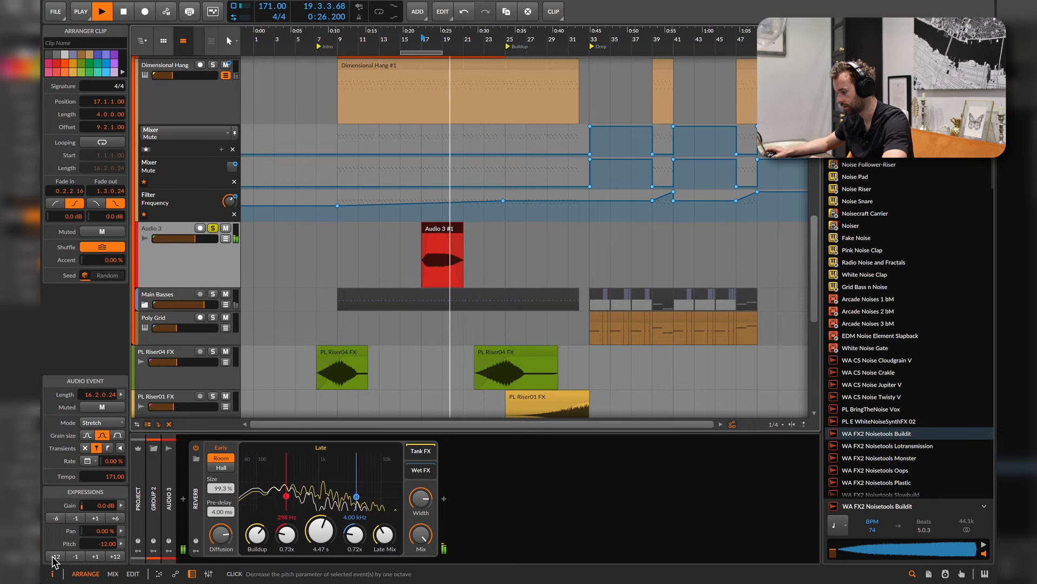
key(space)
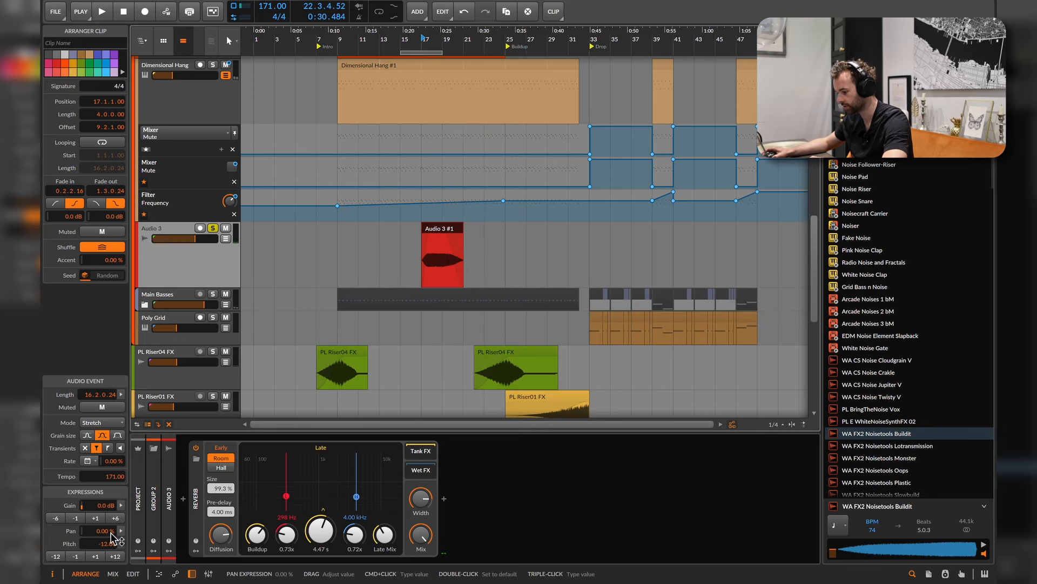
Insert a Delay+ before the Reverb on the Audio 3 track and audition the intro from bar 7
click(184, 500)
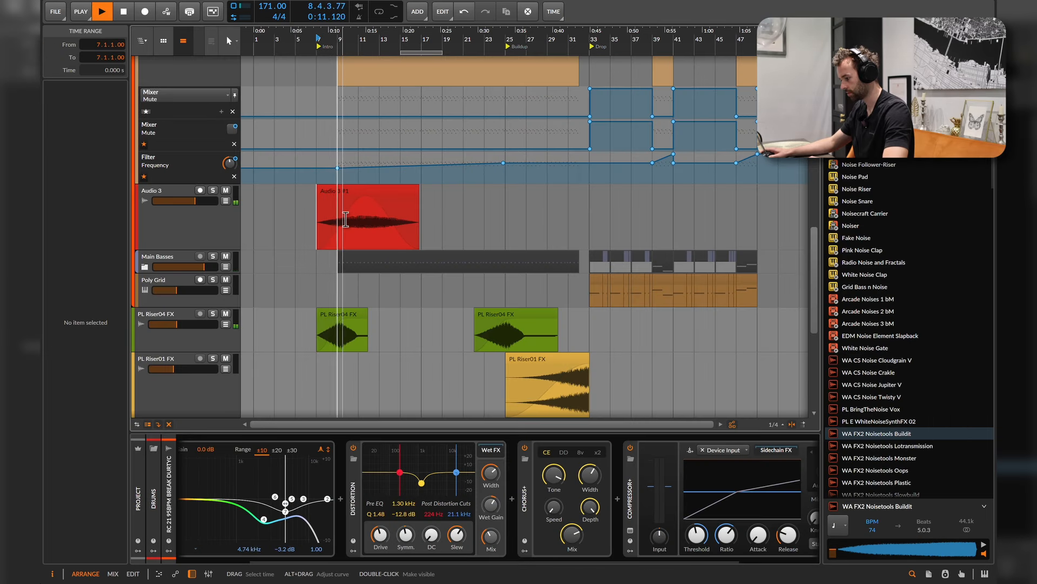
key(space)
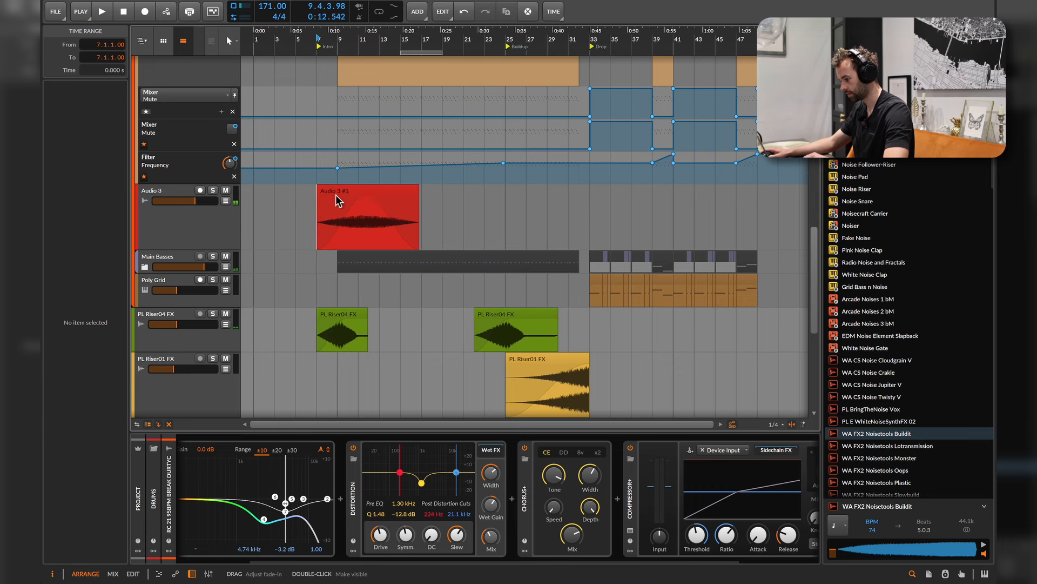
click(376, 224)
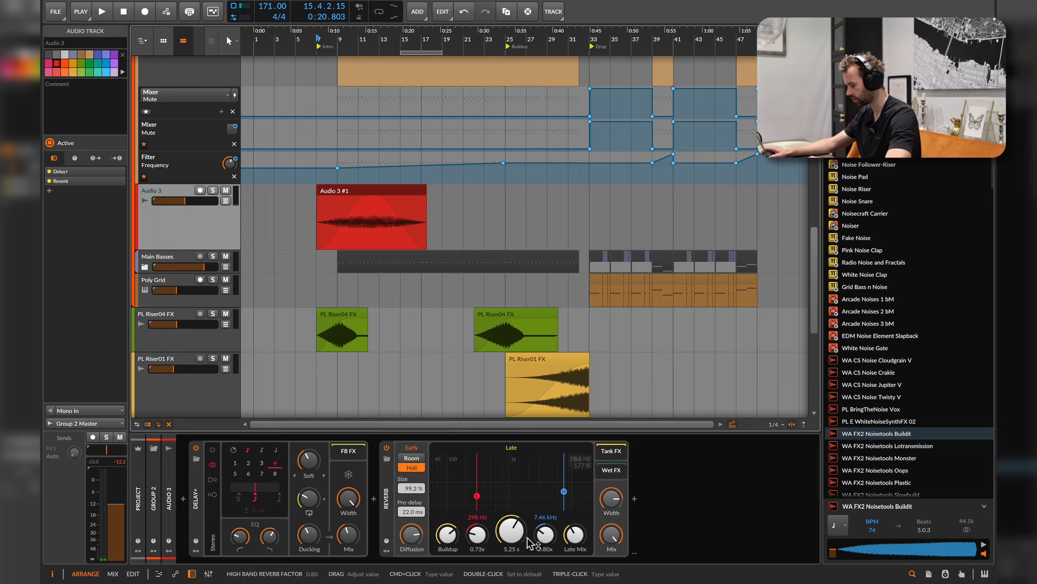
key(space)
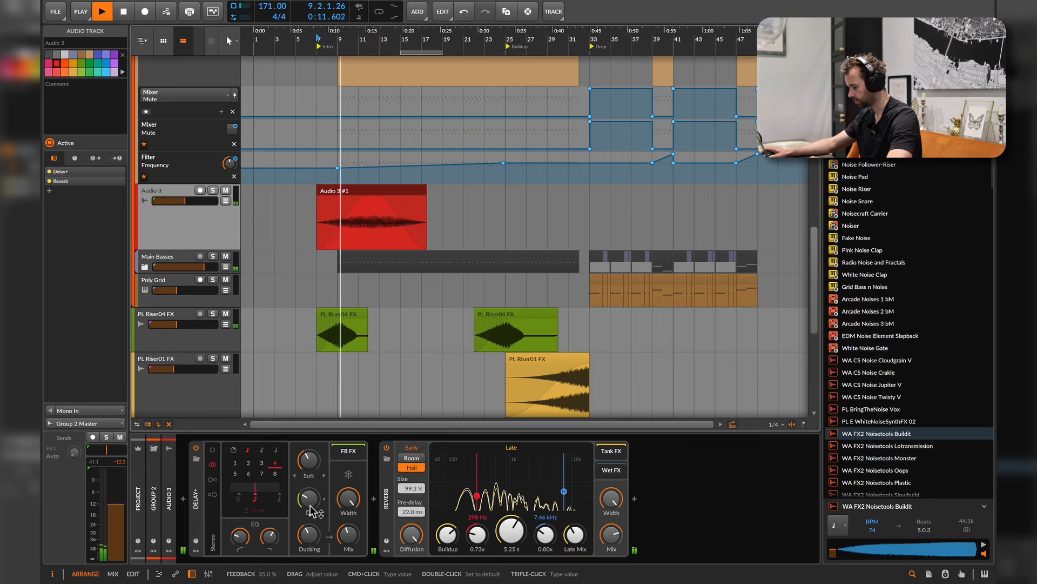
Add an EQ+ after the Reverb on the Audio 3 track
click(635, 498)
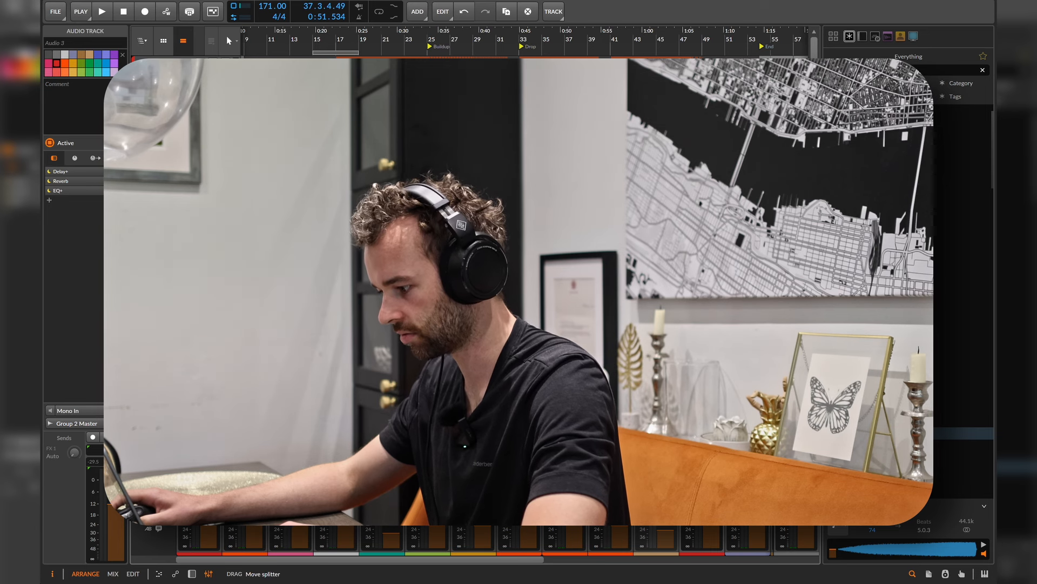
scroll(416, 216, left, 1)
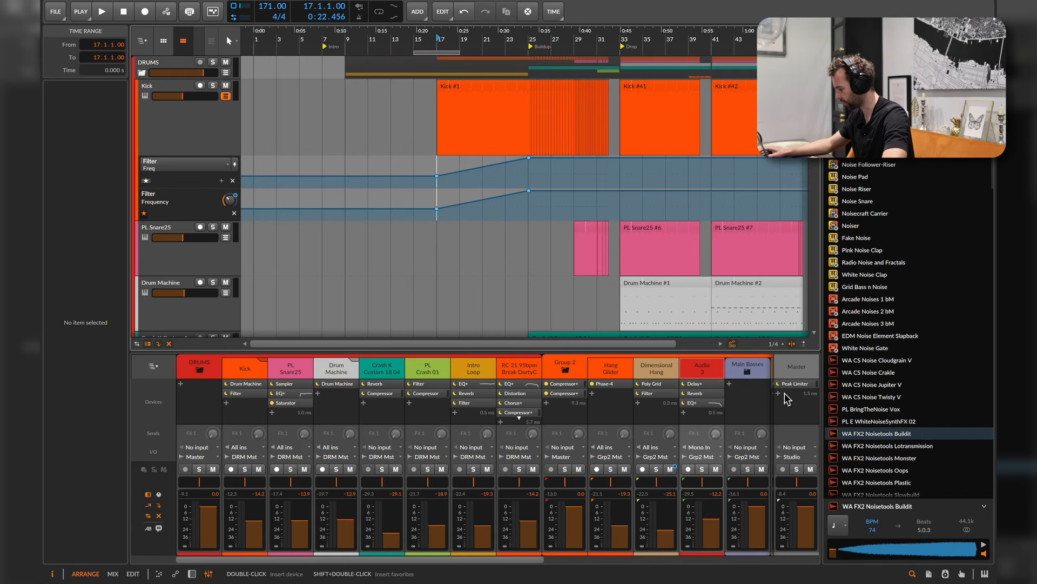
Insert a Spectrum analyzer after the Peak Limiter on the Master track
click(785, 394)
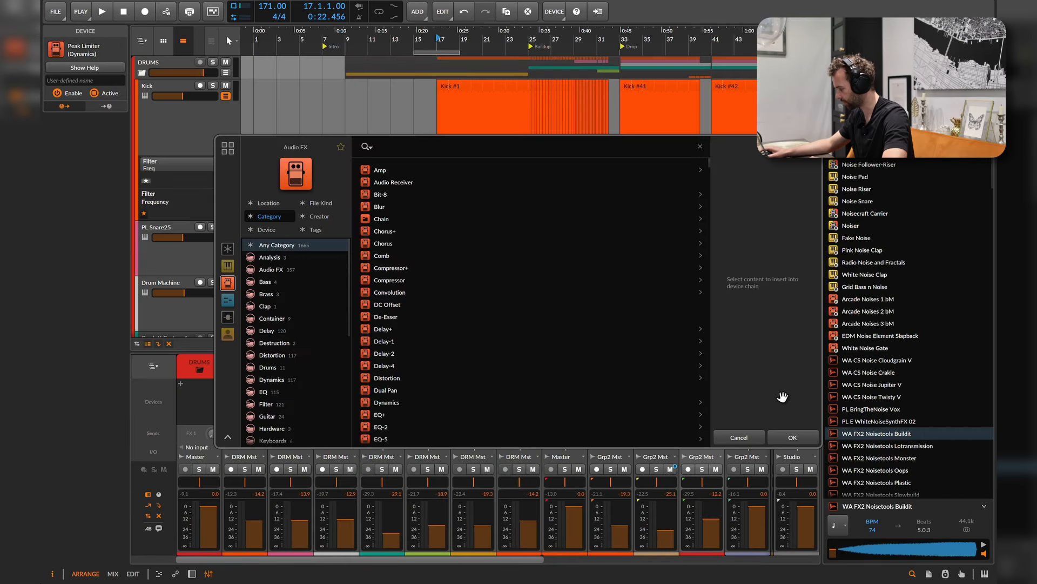
text(spe)
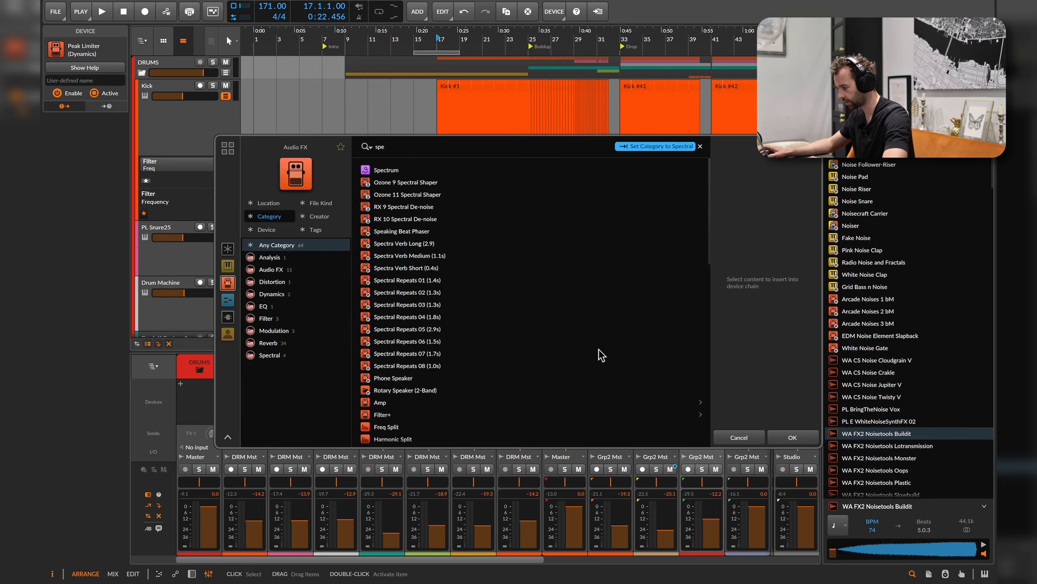
double_click(385, 170)
Browse the Analysis devices for the Master track and examine the drop from bar 39 in the enlarged Spectrum window
click(438, 242)
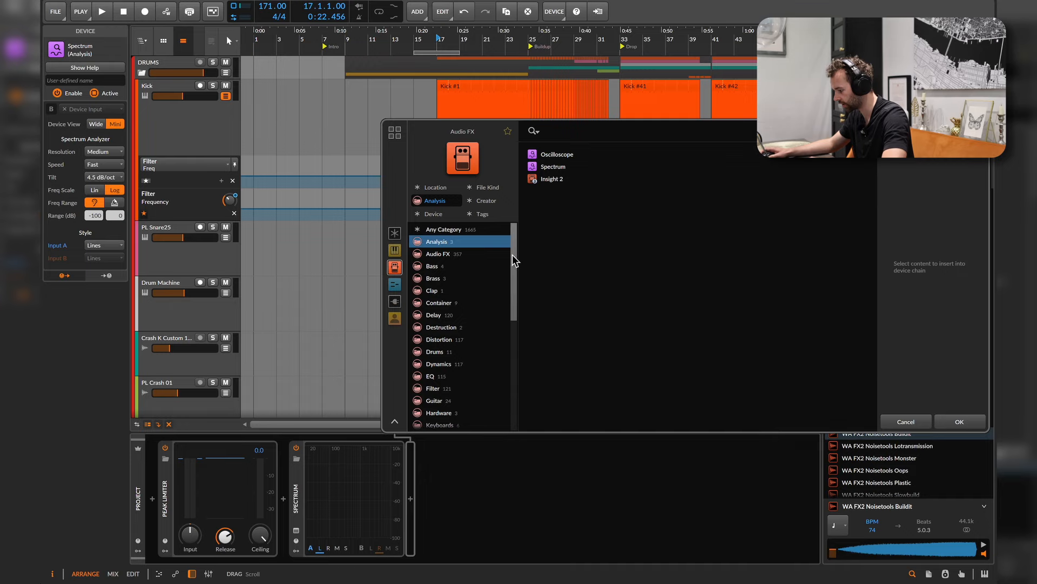
drag(514, 259, 517, 295)
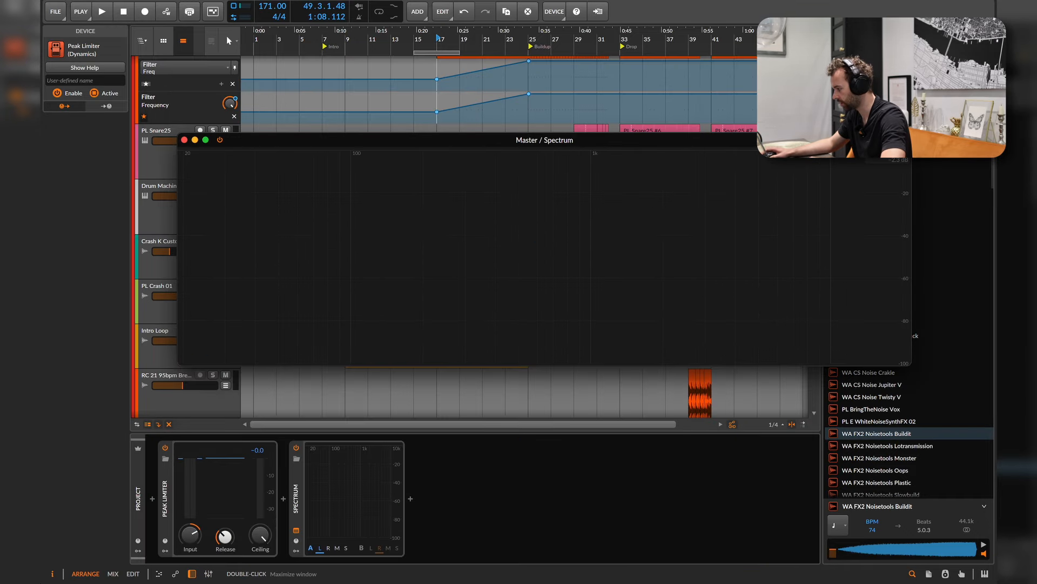
drag(463, 141, 413, 32)
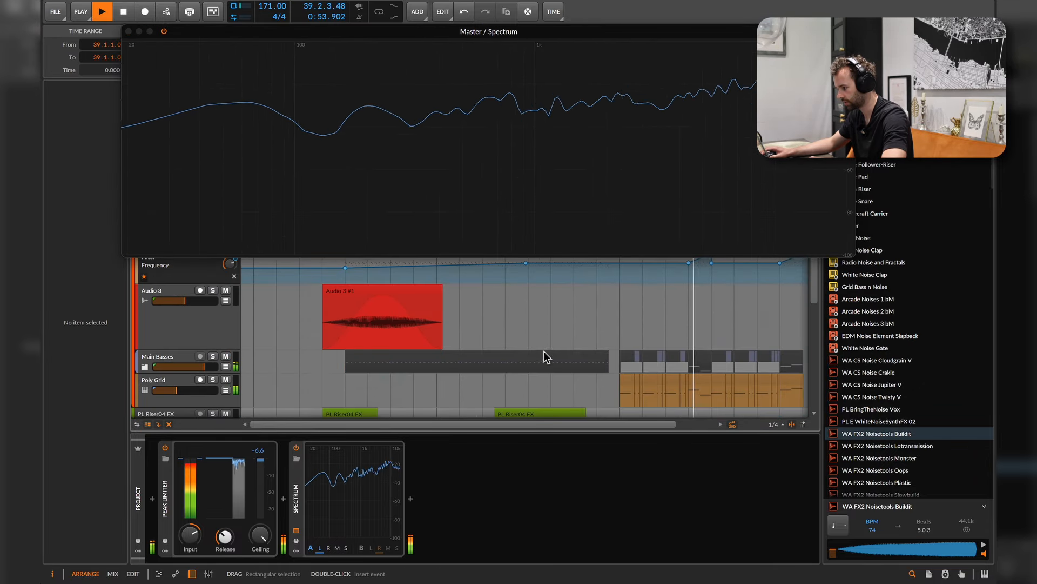
scroll(270, 373, down, 3)
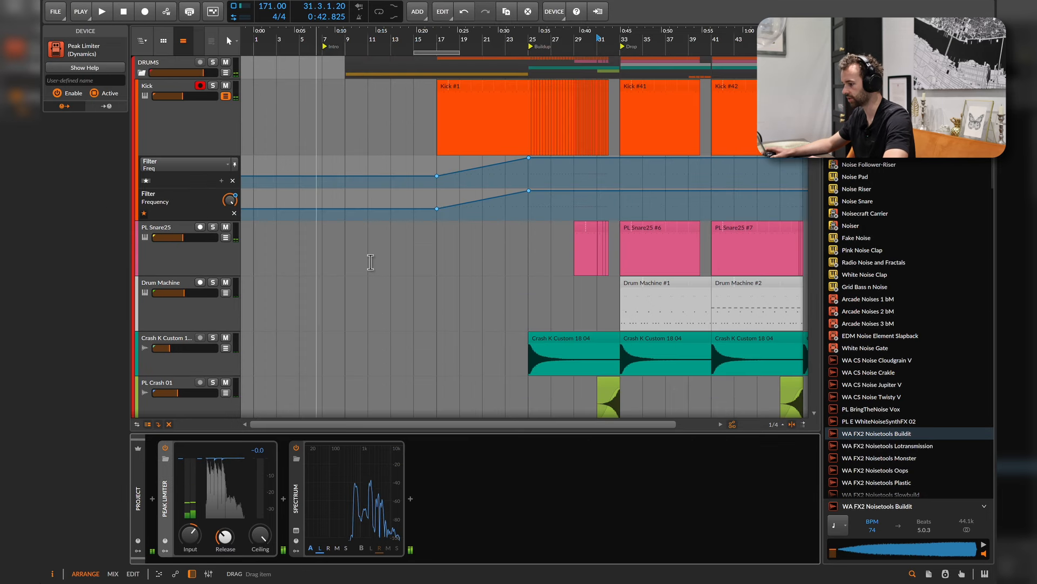
Add a Peak Limiter to the DRUMS group and audition the drop from bar 33
click(173, 56)
click(187, 66)
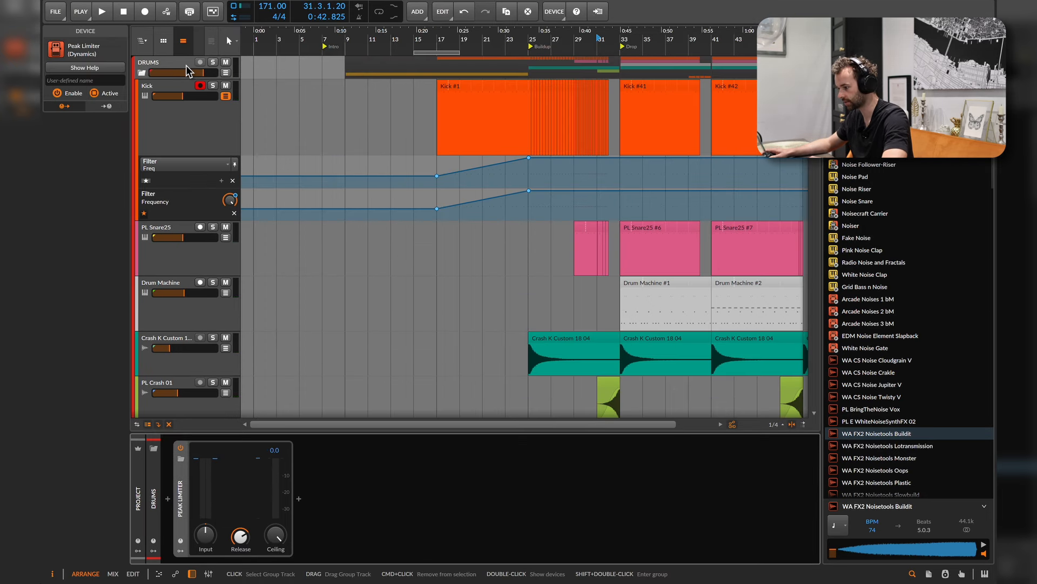
click(622, 79)
key(space)
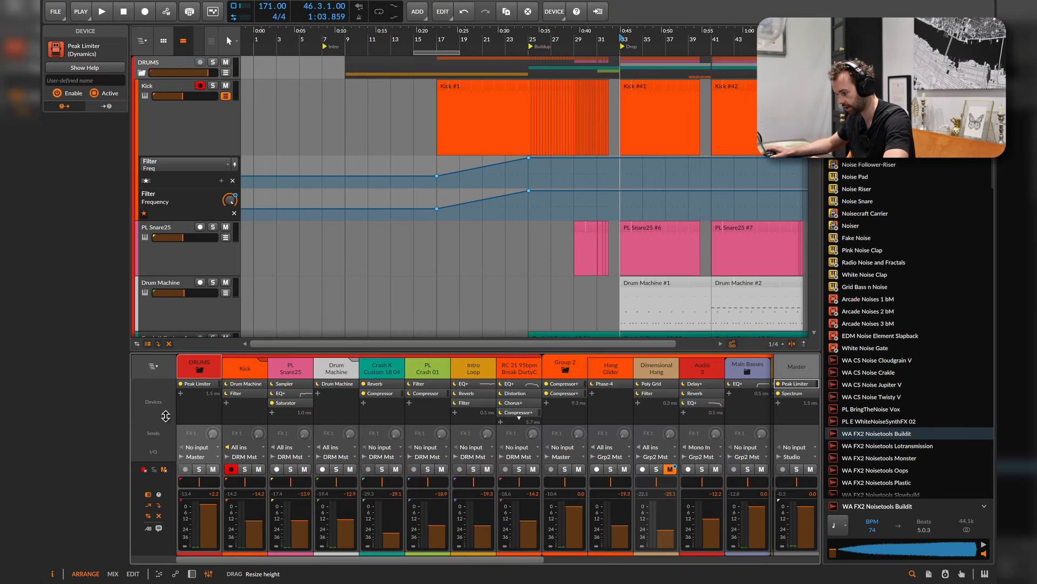
Enlarge the mixer below the arrangement, examine the channel levels in the full Mix view and return to the arrangement
drag(192, 354, 192, 336)
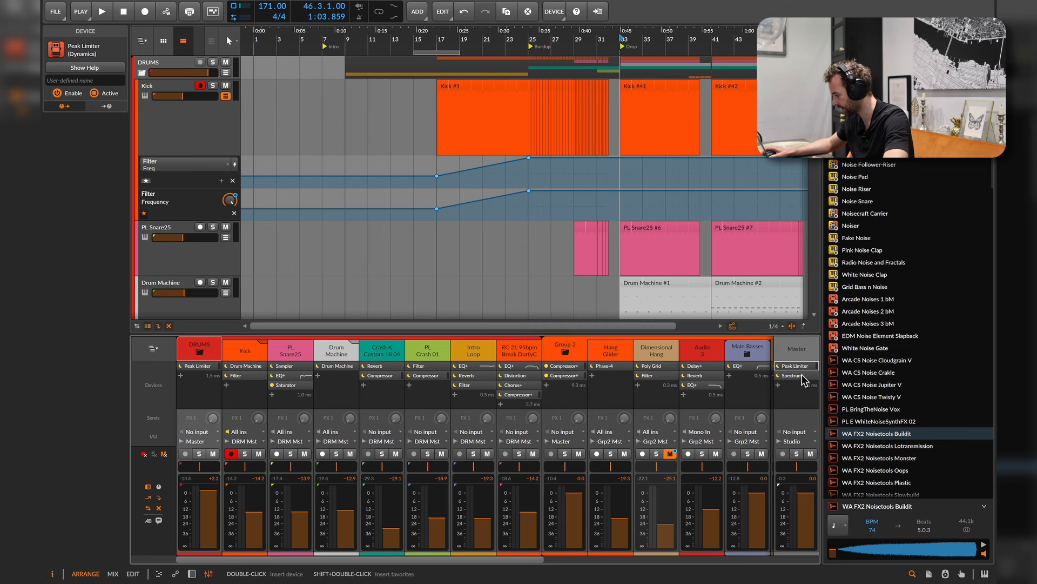
click(112, 573)
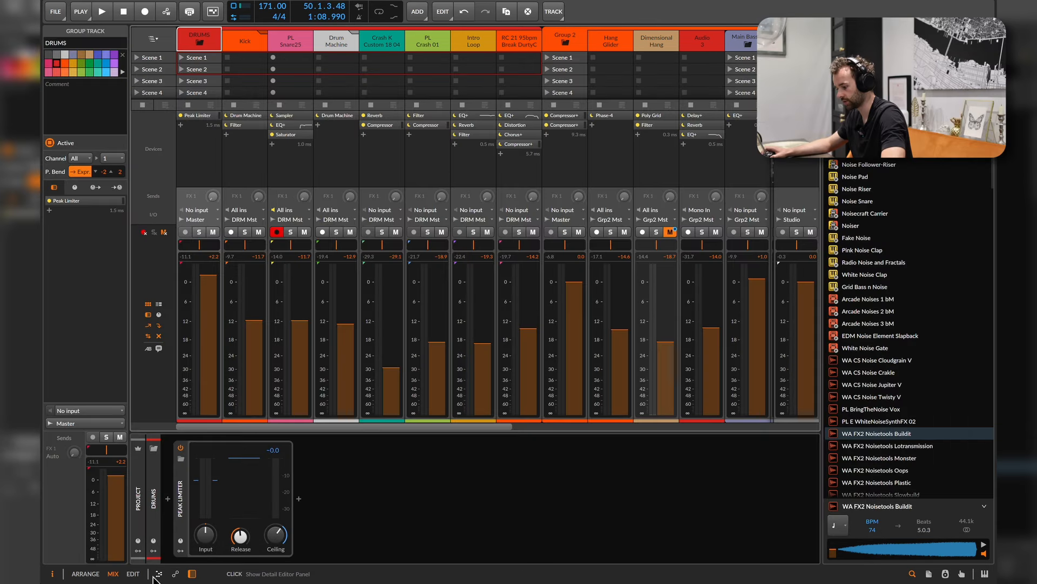
click(158, 573)
click(158, 574)
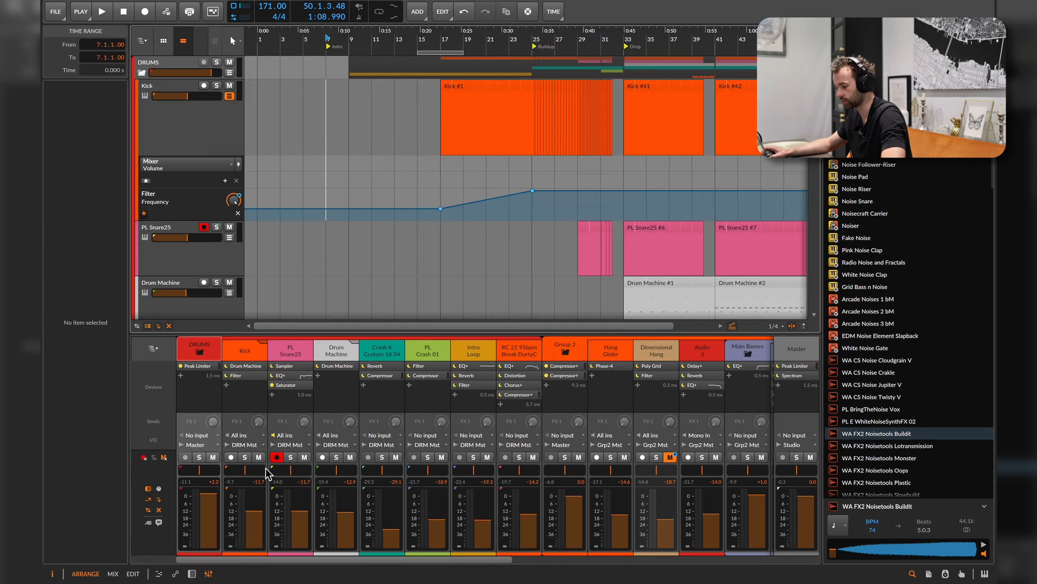
click(112, 573)
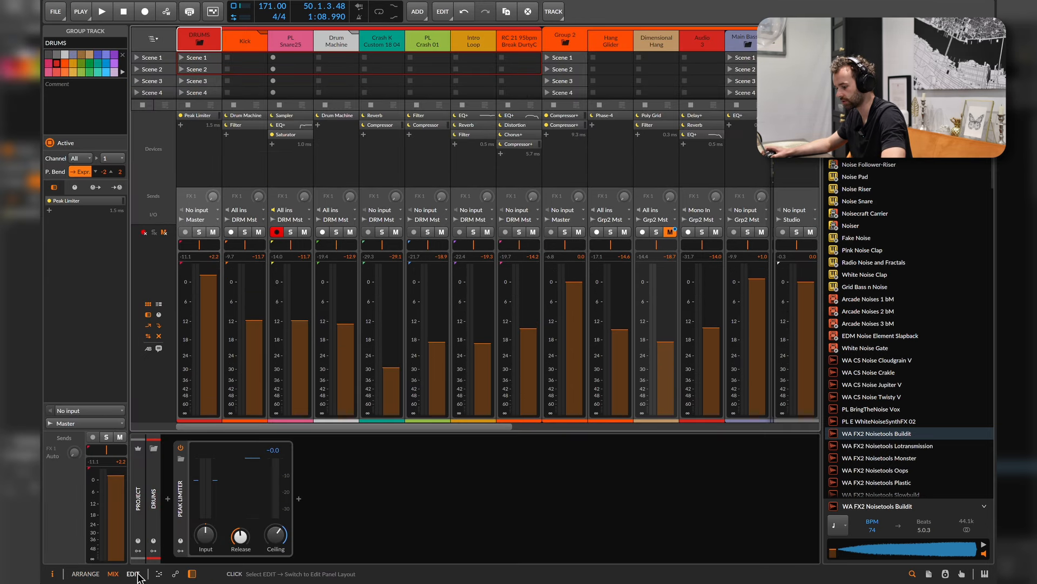
click(99, 575)
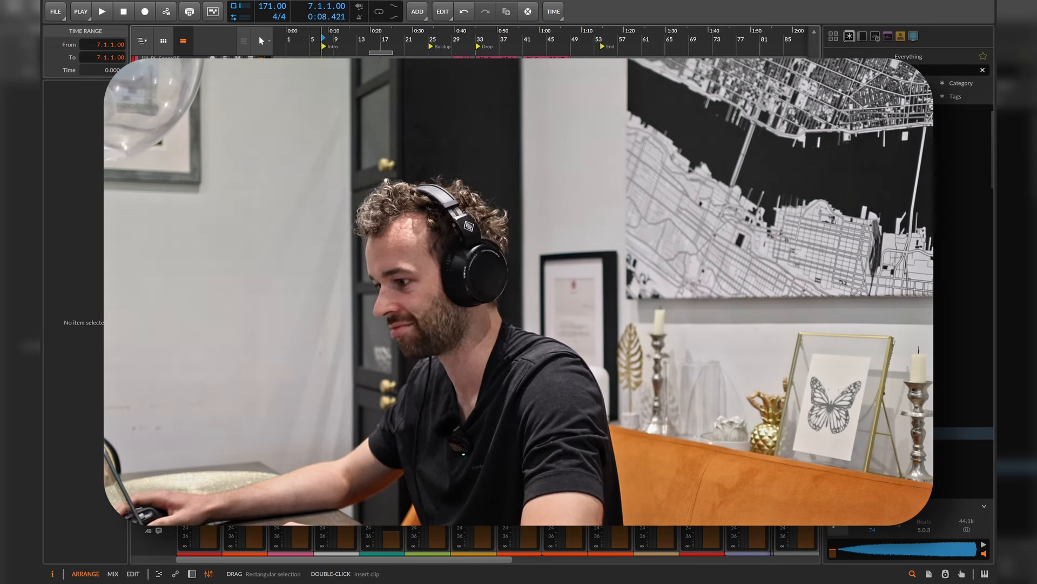
Play the track from the intro at bar 7 and briefly check the Kick track's automation lanes
key(space)
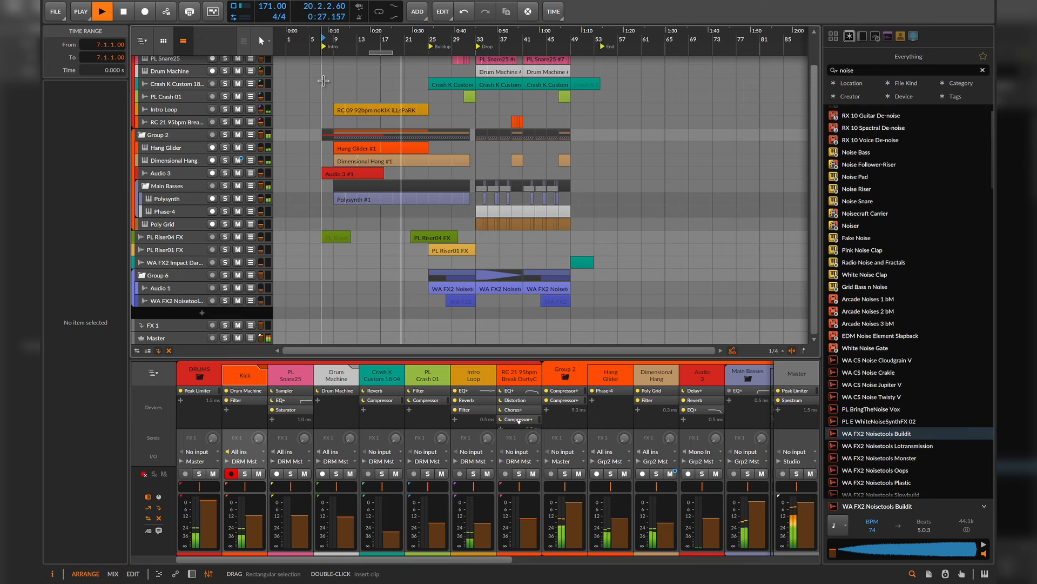
scroll(378, 122, up, 1)
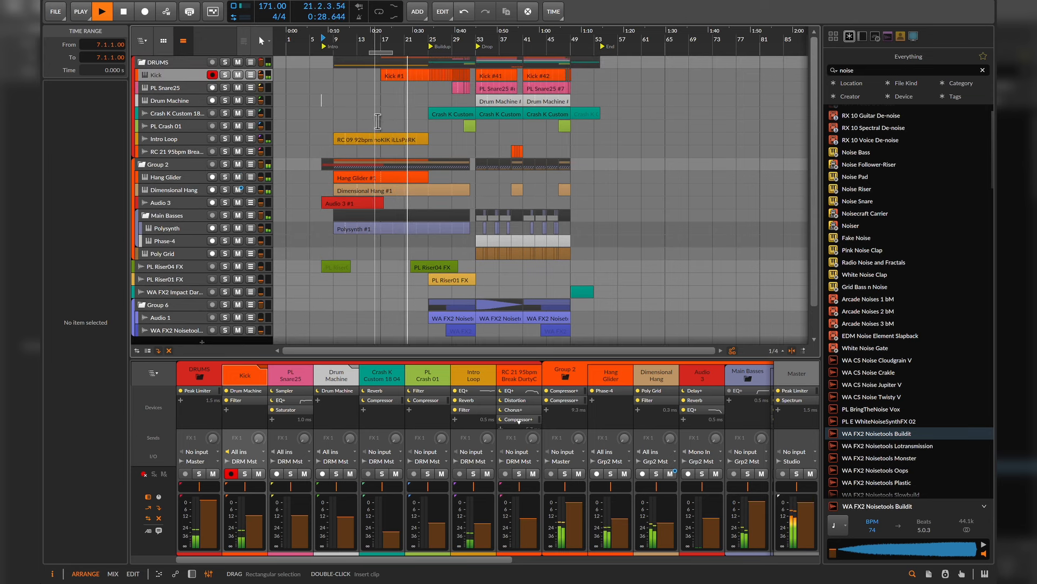
click(250, 75)
click(250, 75)
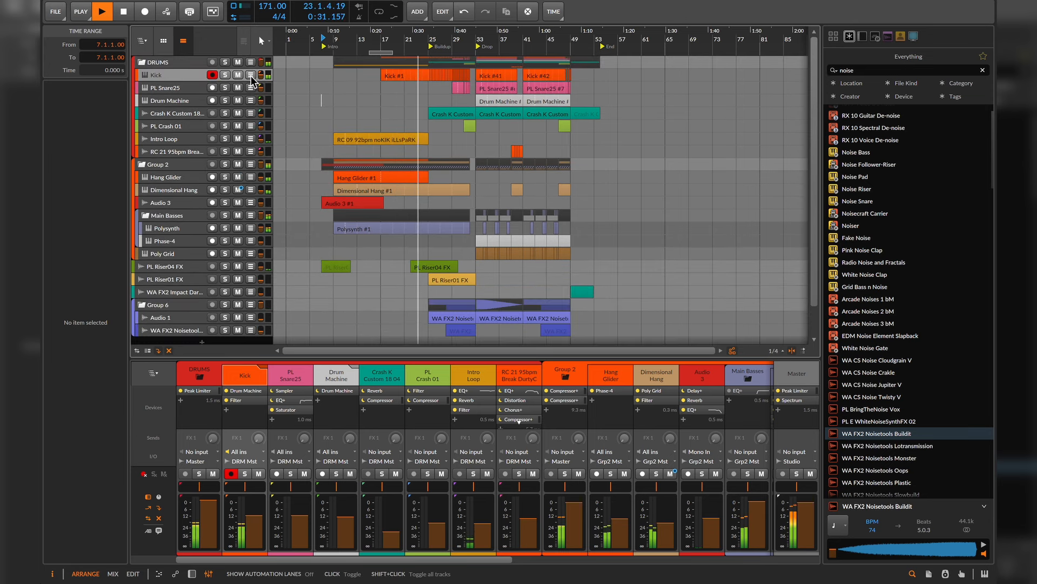